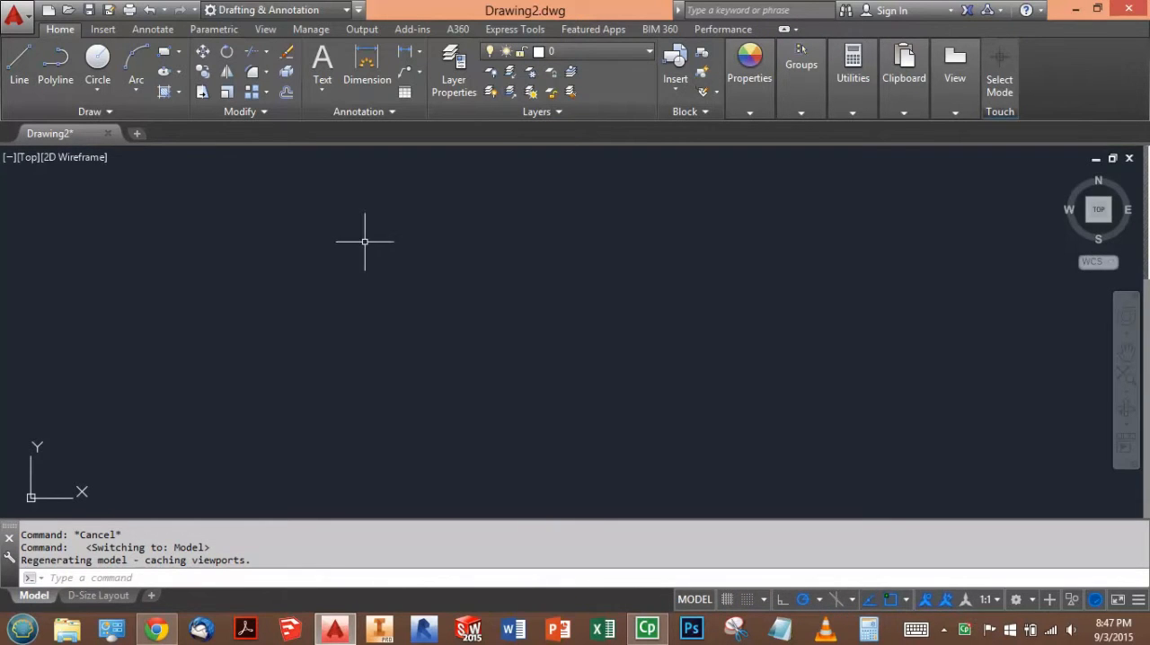
- Draw the wall outline as a closed rectangle of lines, 9' high and 32'8" wide
{"action": "left_click", "coordinate": [15, 70]}
{"action": "left_click", "coordinate": [295, 437]}
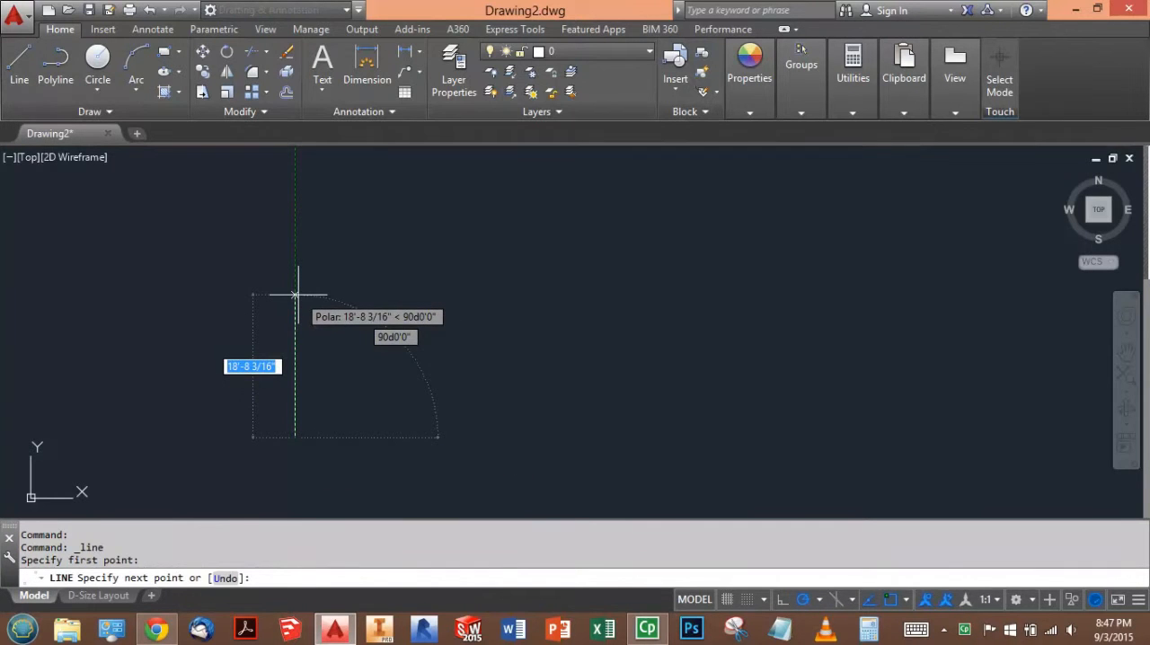
{"action": "type", "text": "9'"}
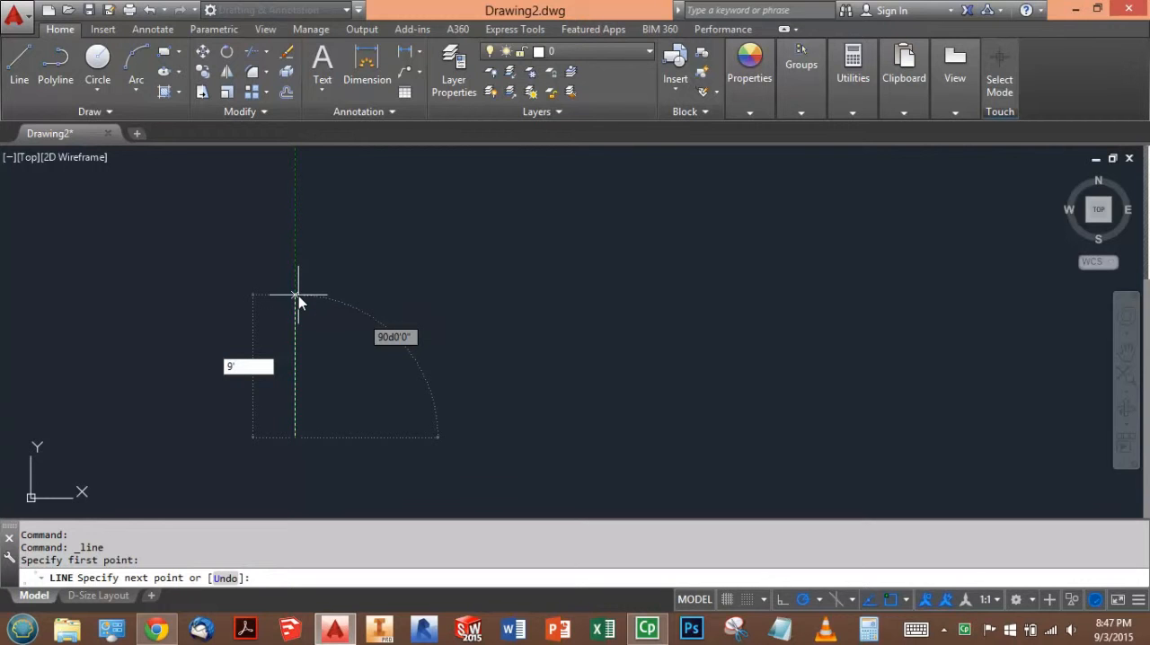
{"action": "key", "text": "Return"}
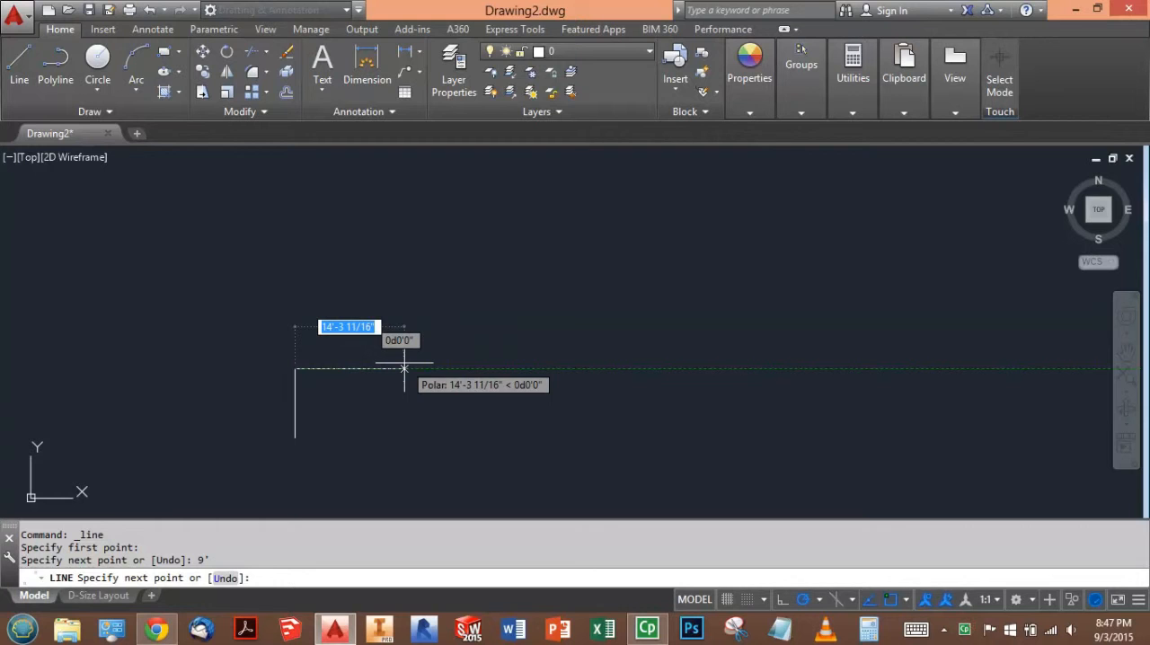
{"action": "type", "text": "32'8"}
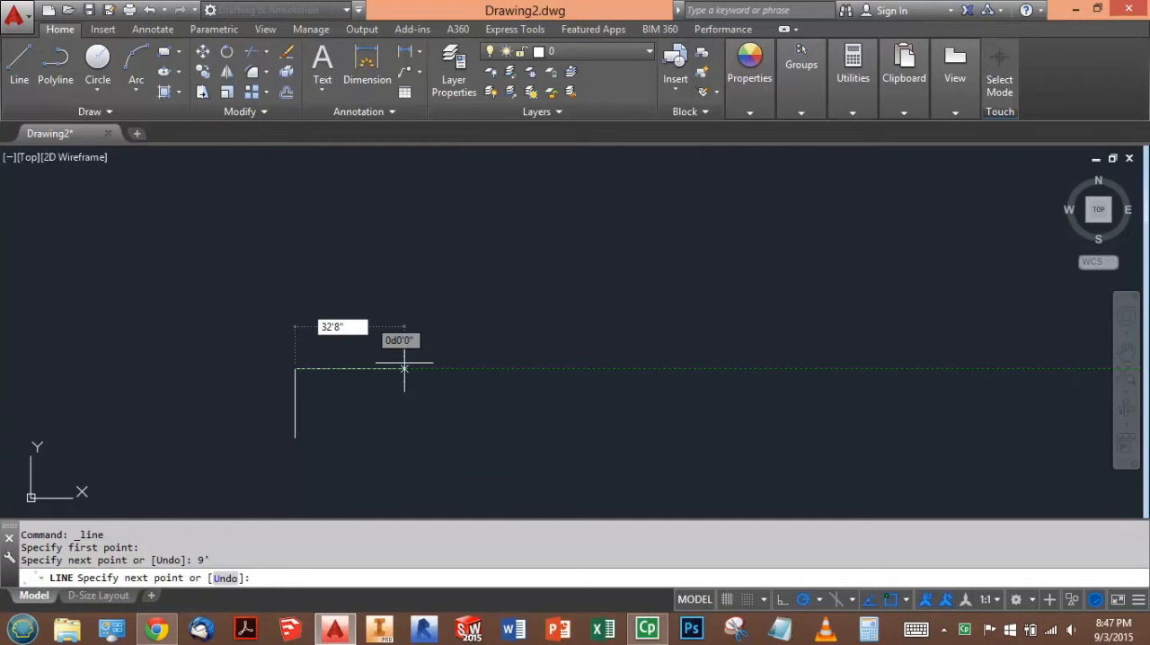
{"action": "key", "text": "Return"}
{"action": "scroll", "coordinate": [423, 429], "scroll_direction": "up", "scroll_amount": 4}
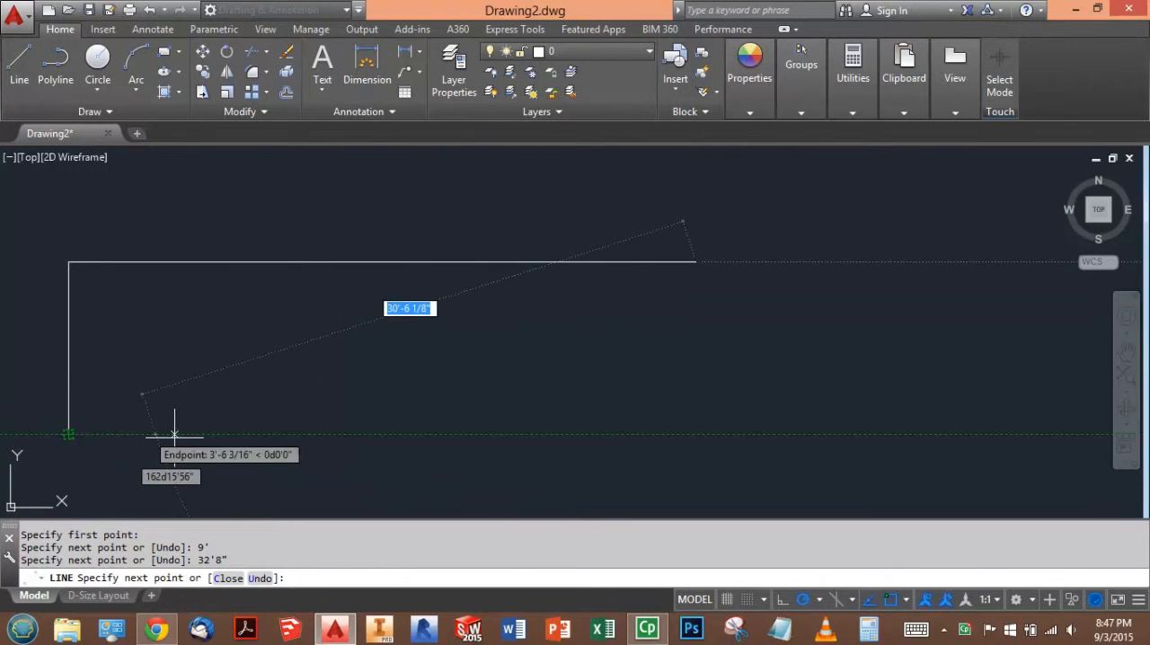
{"action": "left_click", "coordinate": [695, 435]}
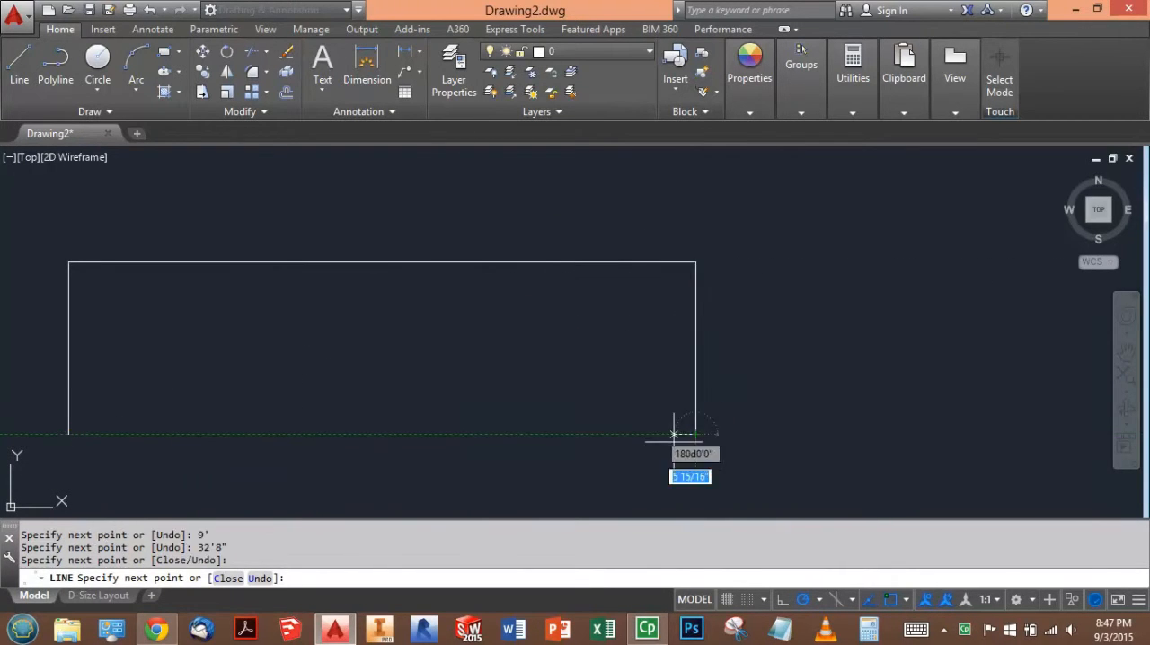
{"action": "left_click", "coordinate": [72, 435]}
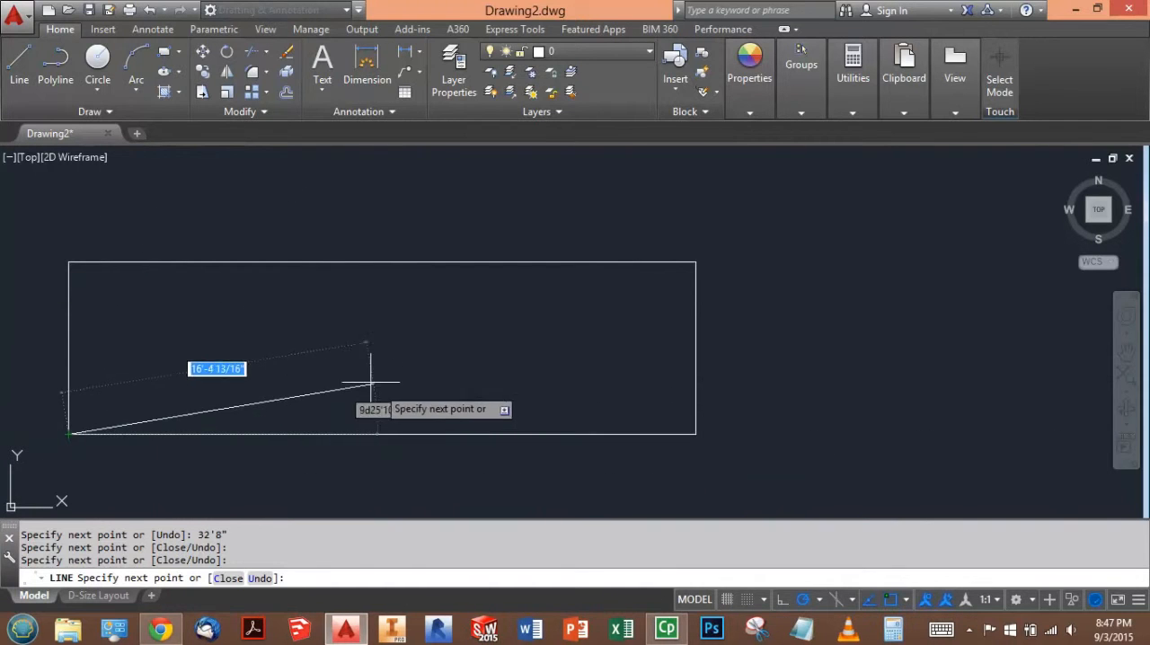
{"action": "key", "text": "Escape"}
{"action": "key", "text": "Escape"}
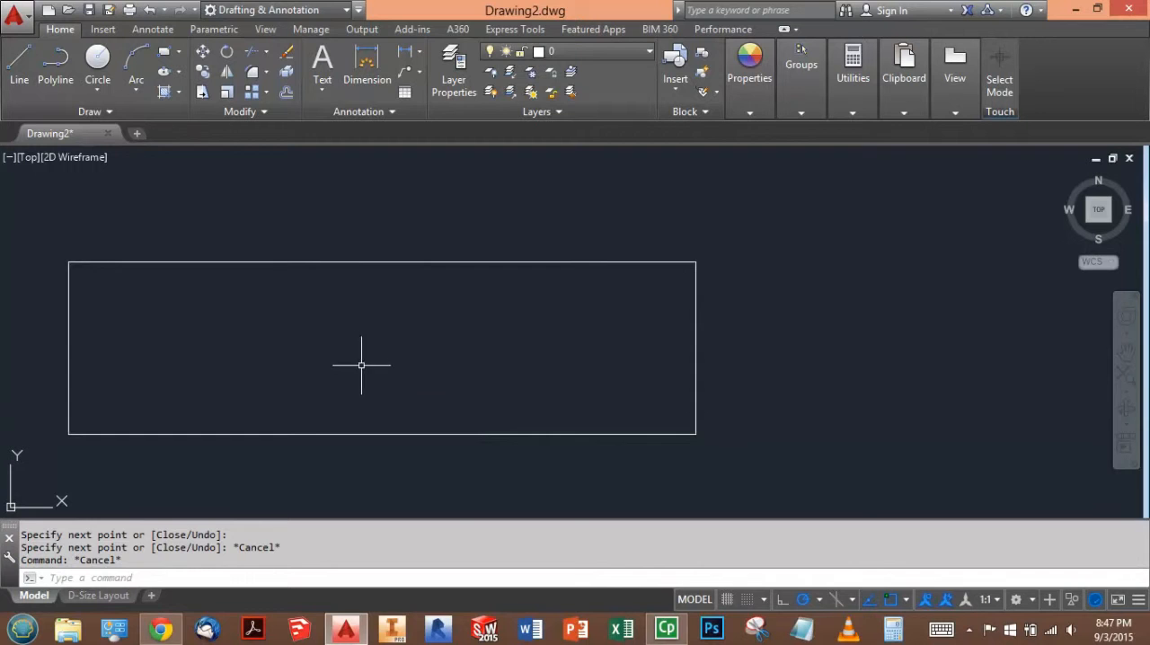
{"action": "type", "text": "L"}
{"action": "key", "text": "Return"}
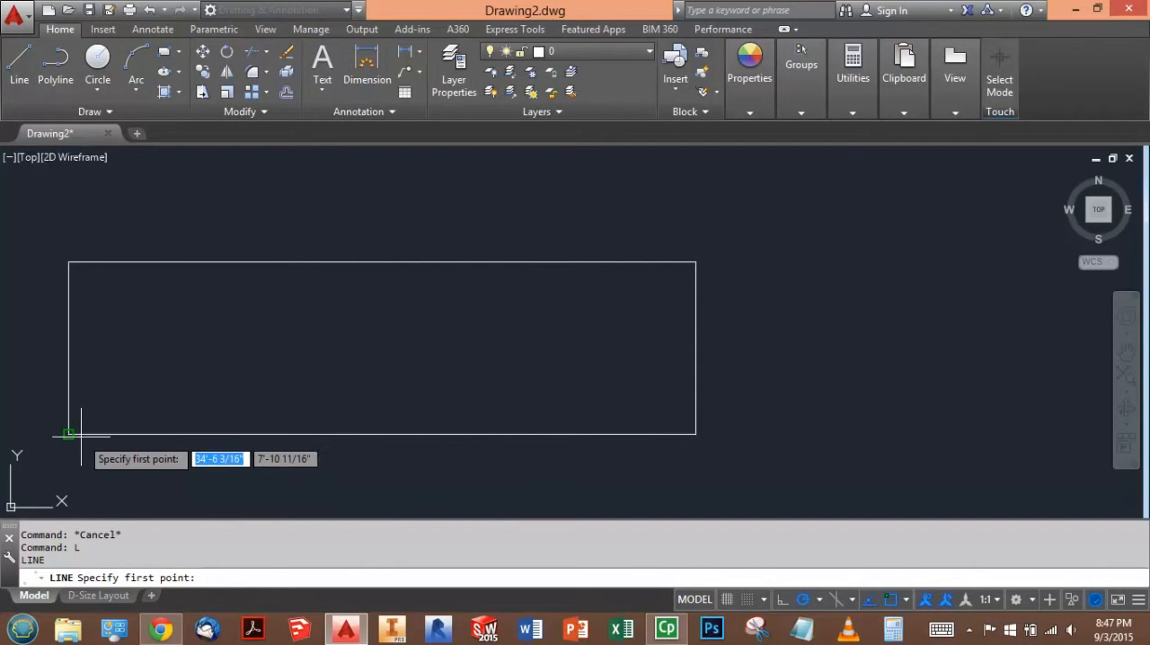
{"action": "key", "text": "Escape"}
- Check the wall diagram in the browser and draw guide lines 6' right and 2' up from the wall's lower-left corner in AutoCAD
{"action": "key", "text": "alt+Tab"}
{"action": "key", "text": "alt+Tab"}
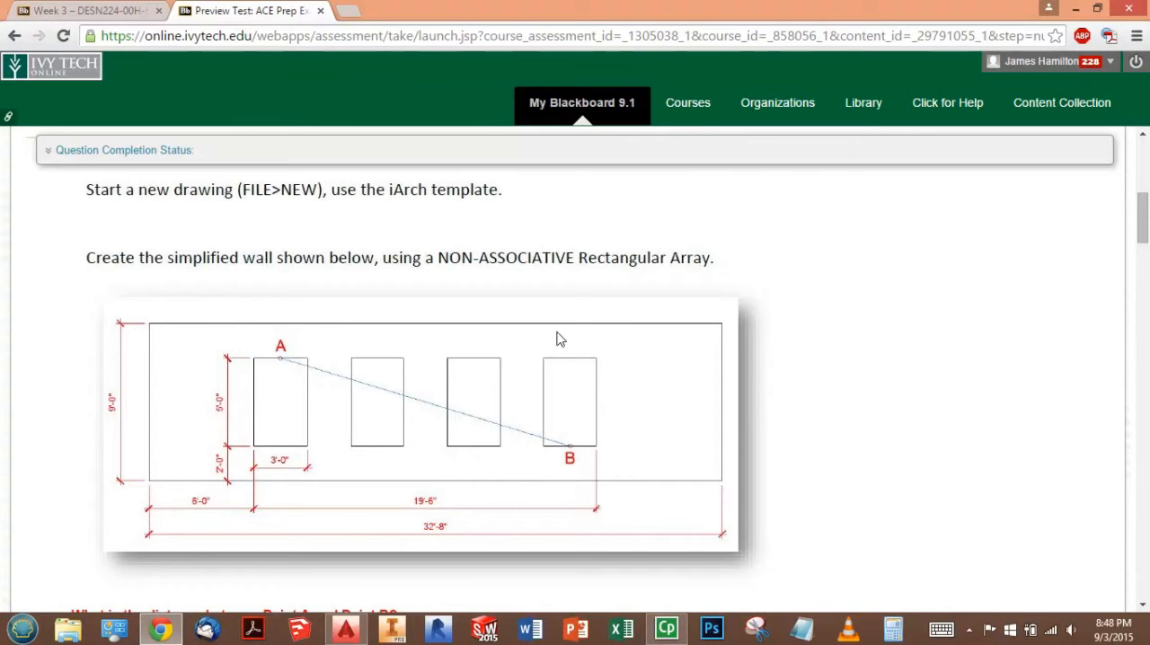
{"action": "key", "text": "alt+Tab"}
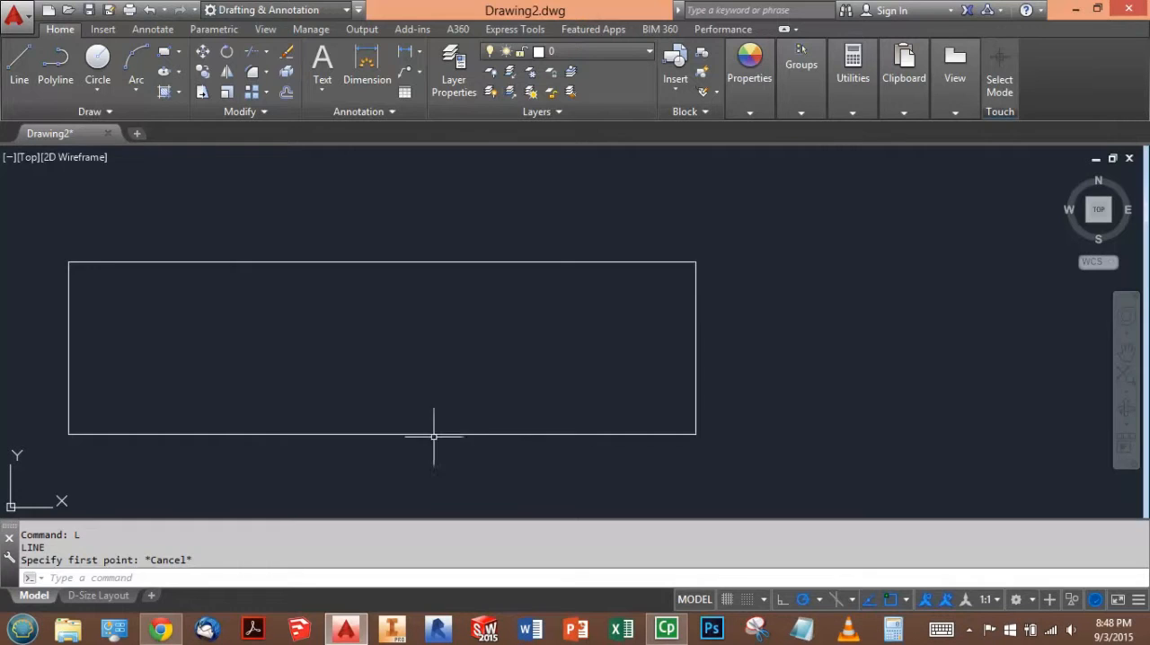
{"action": "left_click", "coordinate": [27, 65]}
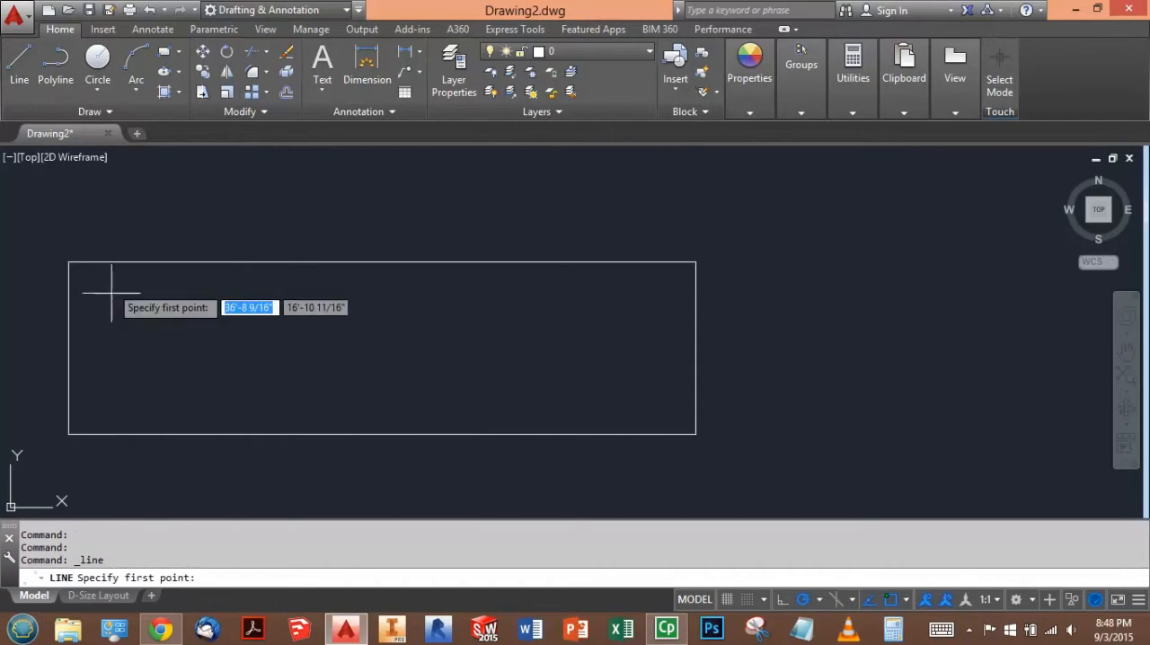
{"action": "left_click", "coordinate": [69, 434]}
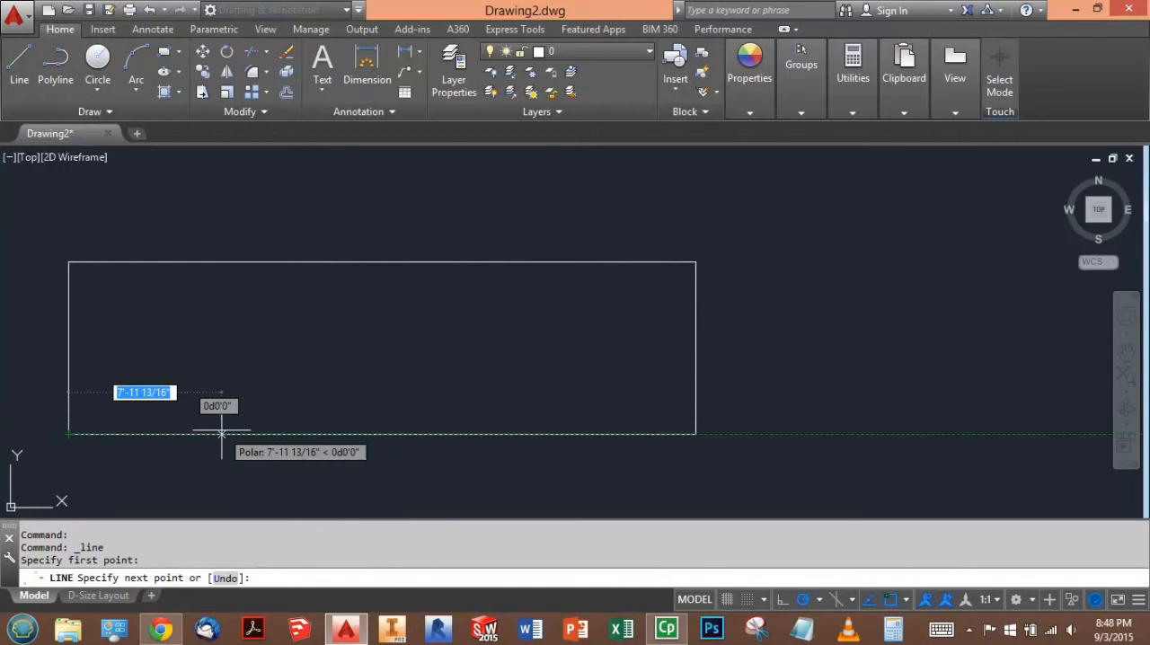
{"action": "type", "text": "6'"}
{"action": "key", "text": "Return"}
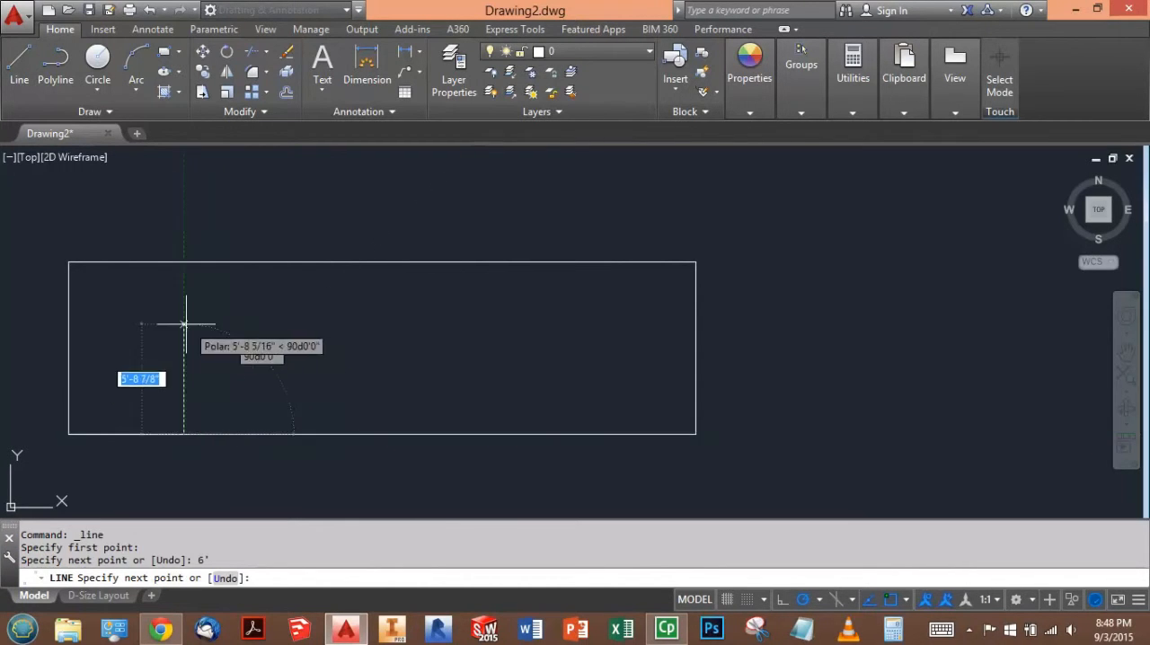
{"action": "type", "text": "2'"}
{"action": "key", "text": "Return"}
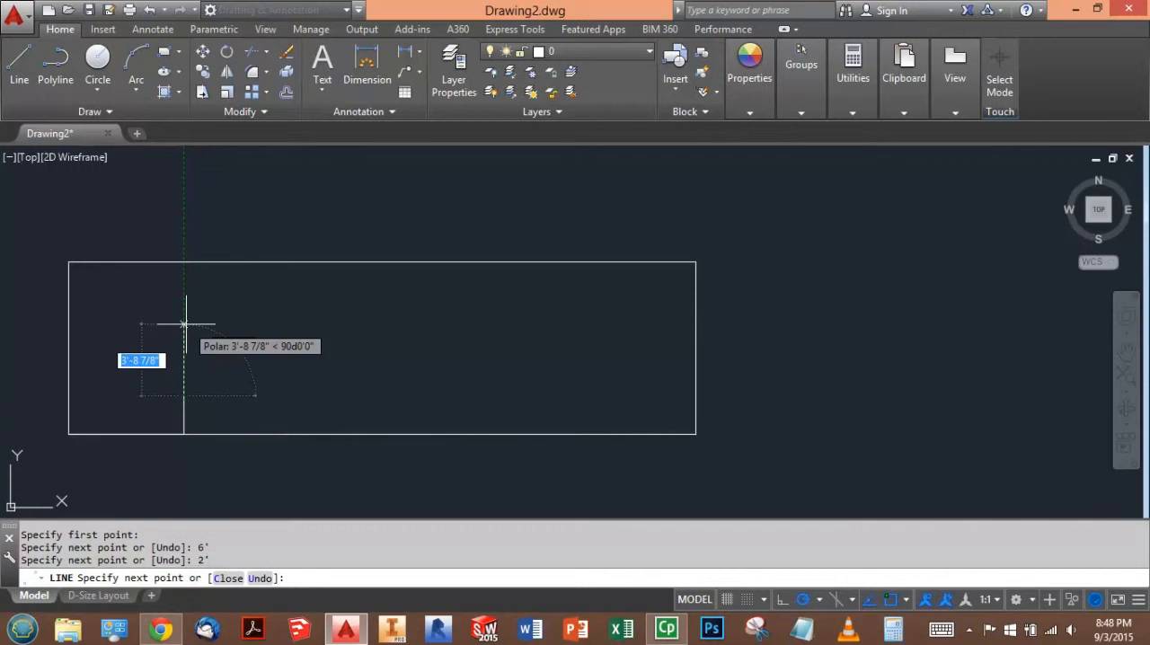
- Draw the first window from the guide line's upper end as a closed rectangle, 3' wide and 5' high
{"action": "type", "text": "3'"}
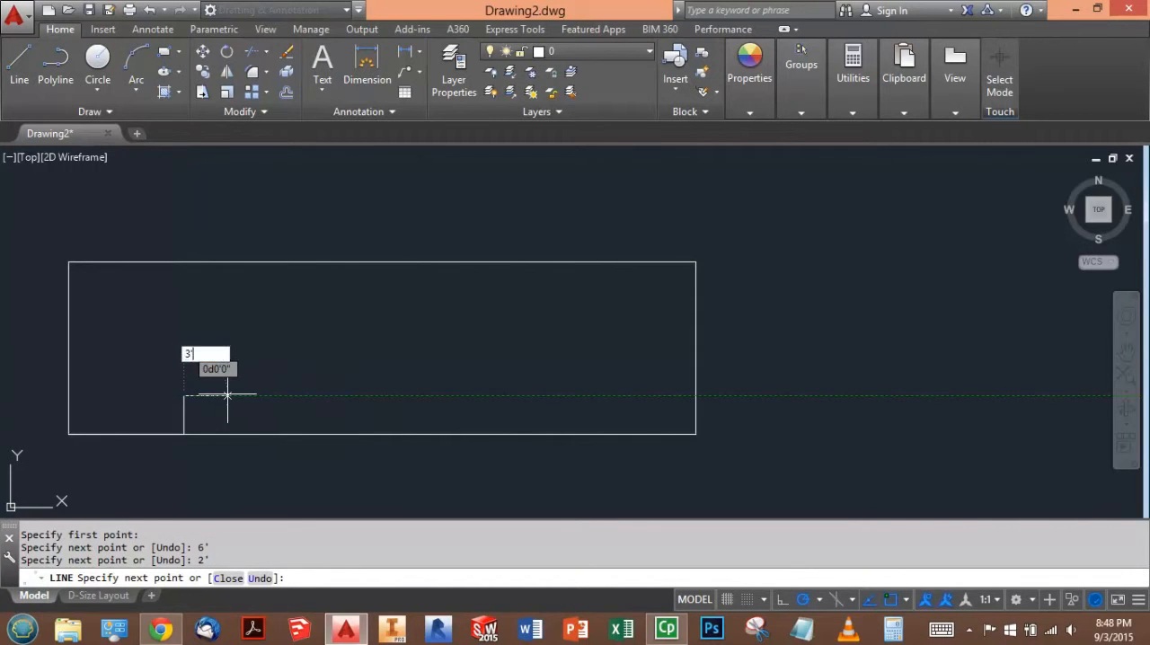
{"action": "key", "text": "Return"}
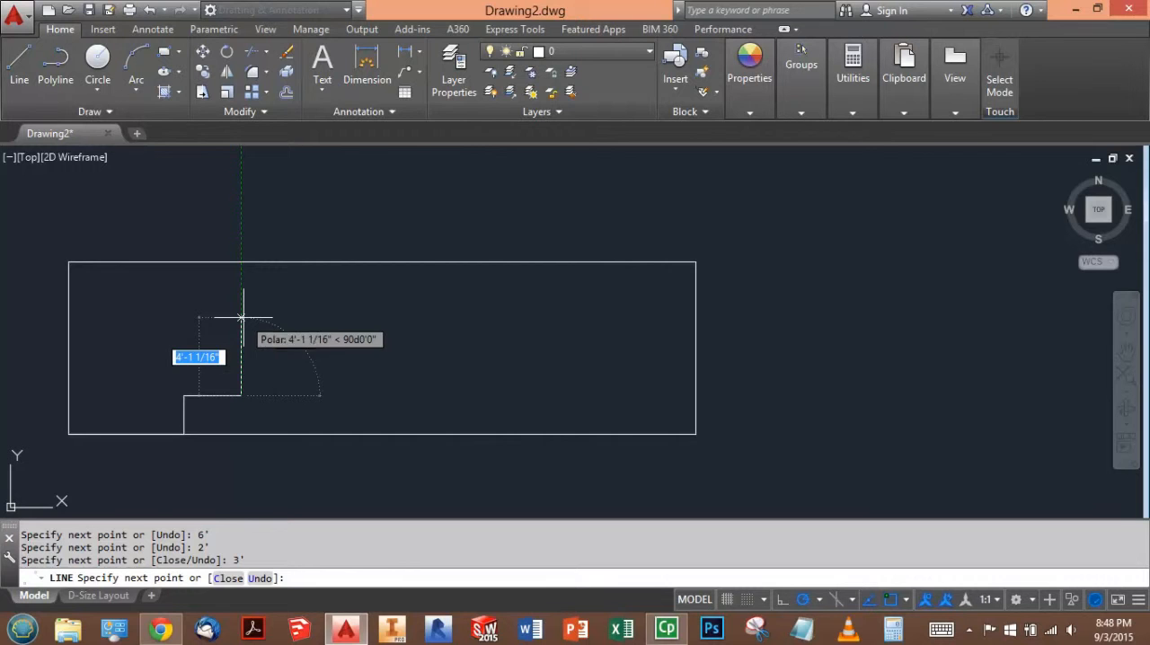
{"action": "type", "text": "5'"}
{"action": "key", "text": "Return"}
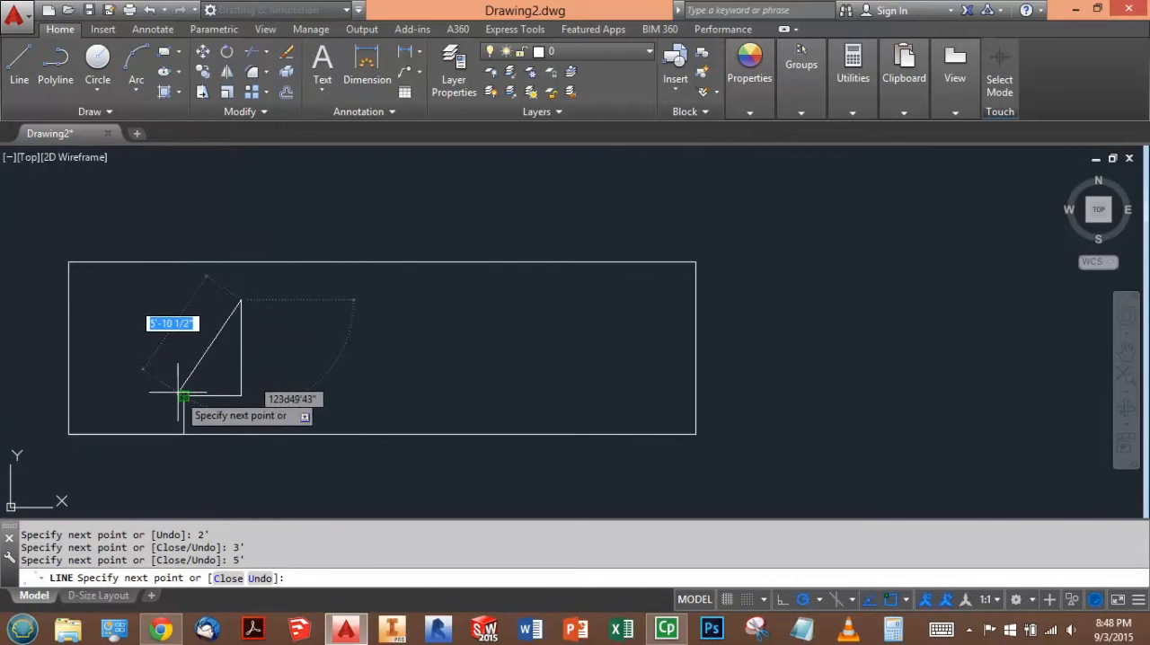
{"action": "left_click", "coordinate": [184, 300]}
{"action": "left_click", "coordinate": [184, 395]}
{"action": "key", "text": "Escape"}
- Erase the vertical and horizontal guide lines below the window
{"action": "left_click", "coordinate": [187, 415]}
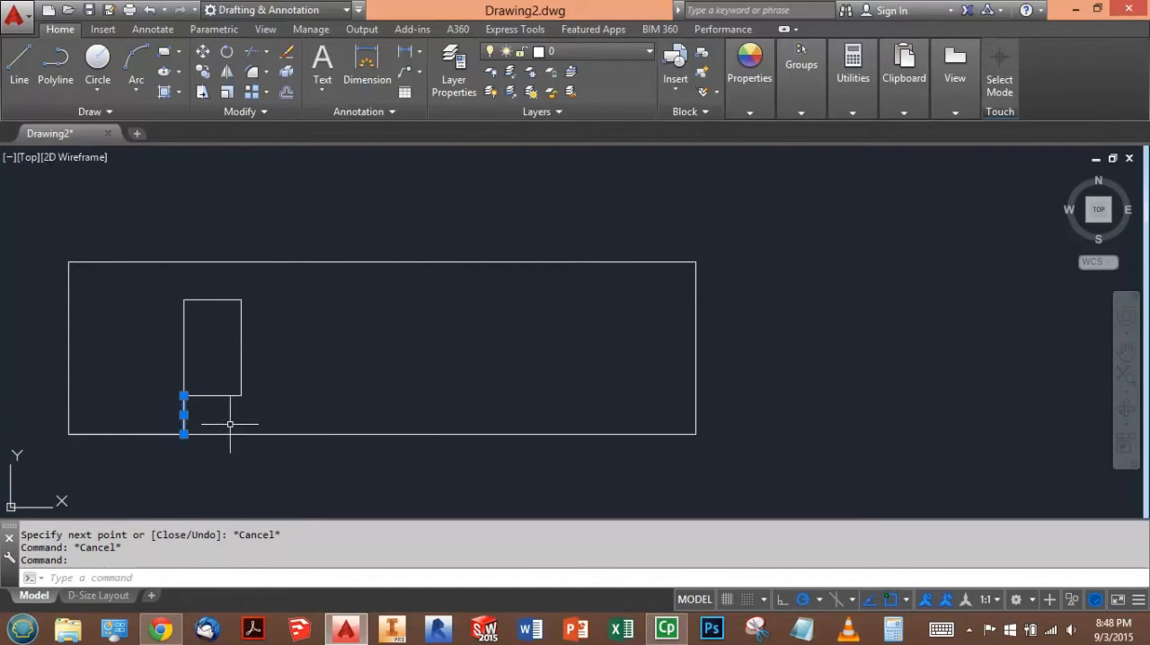
{"action": "key", "text": "Delete"}
{"action": "left_click", "coordinate": [166, 435]}
{"action": "key", "text": "Delete"}
- Create a rectangular array of the window's four lines with 4 columns and 1 row
{"action": "left_click", "coordinate": [165, 278]}
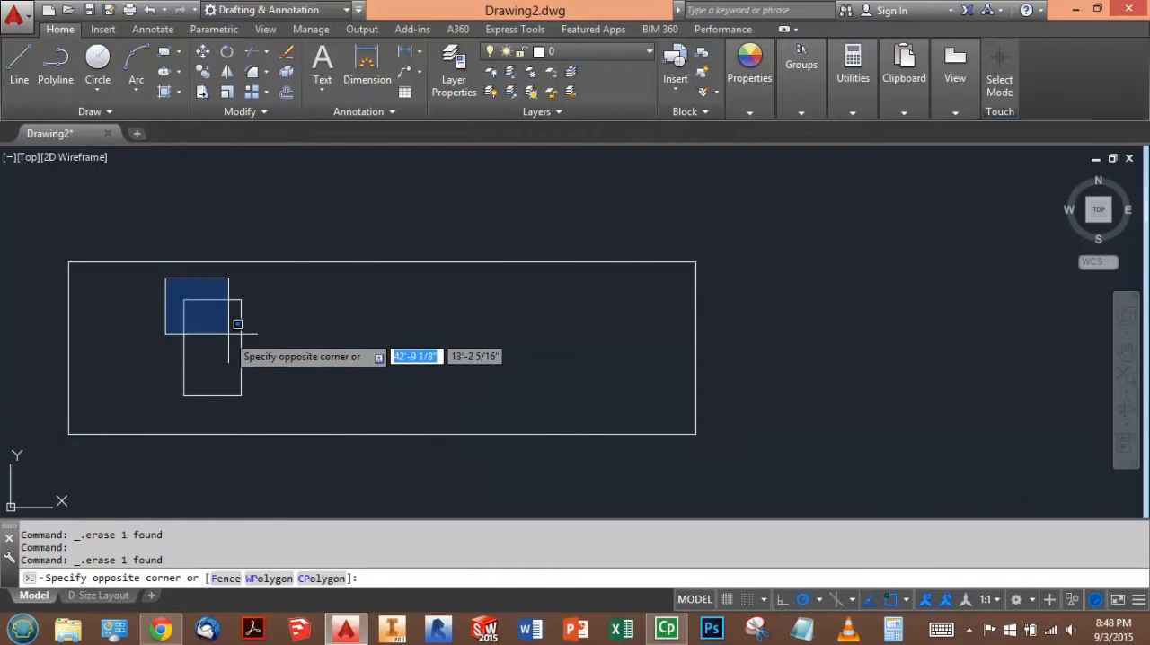
{"action": "left_click", "coordinate": [280, 395]}
{"action": "left_click", "coordinate": [252, 92]}
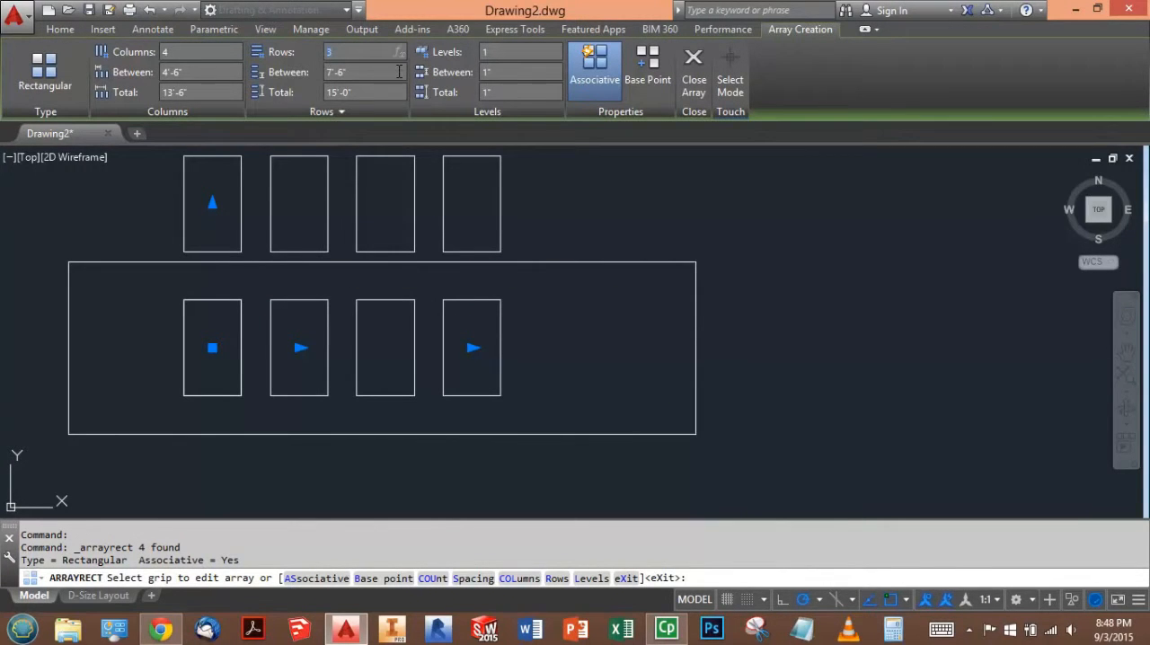
{"action": "key", "text": "Return"}
- Check the window spacing in the browser diagram, set the array's total column distance to 16'6", and finish the array
{"action": "left_click", "coordinate": [212, 90]}
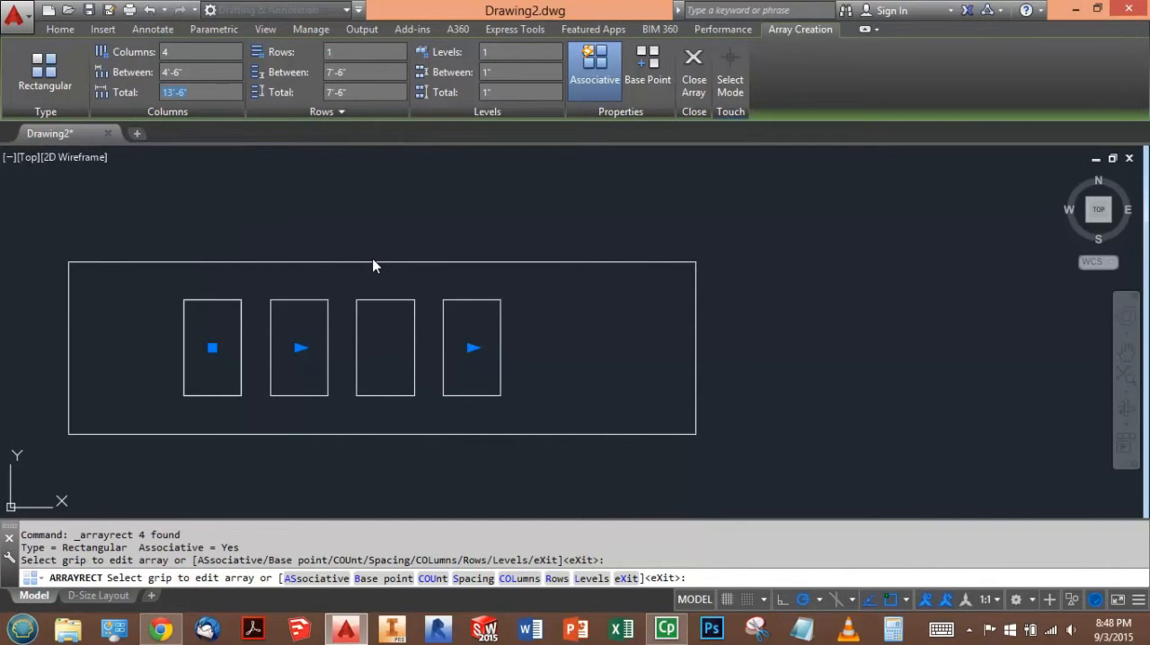
{"action": "key", "text": "alt+Tab"}
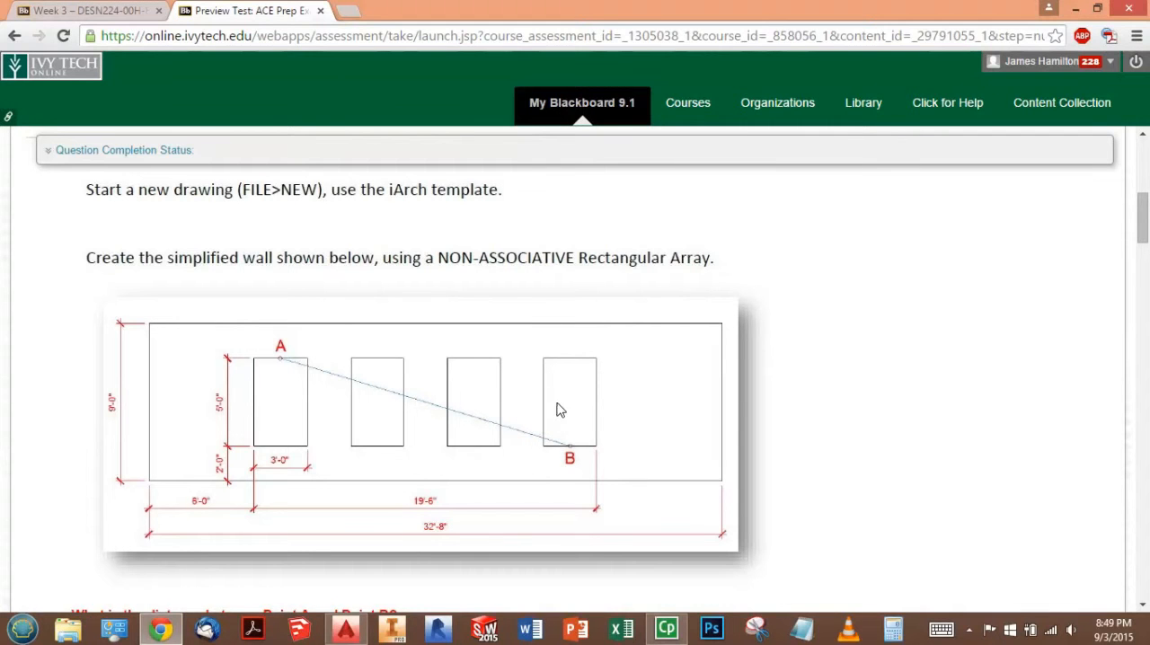
{"action": "key", "text": "alt+Tab"}
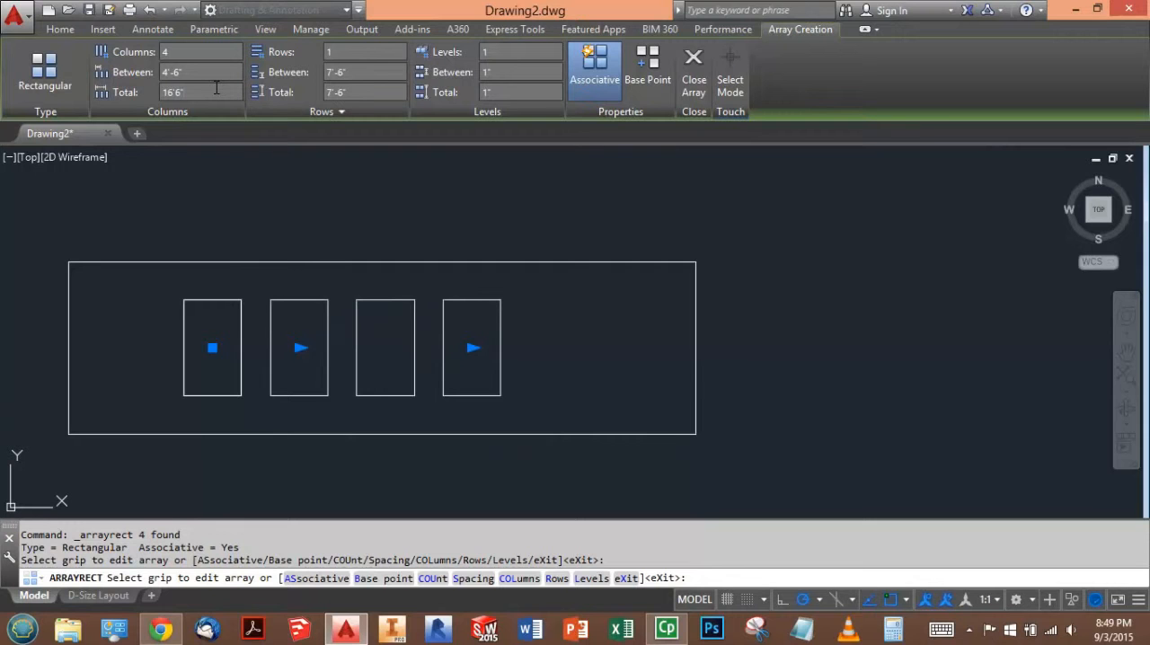
{"action": "key", "text": "Return"}
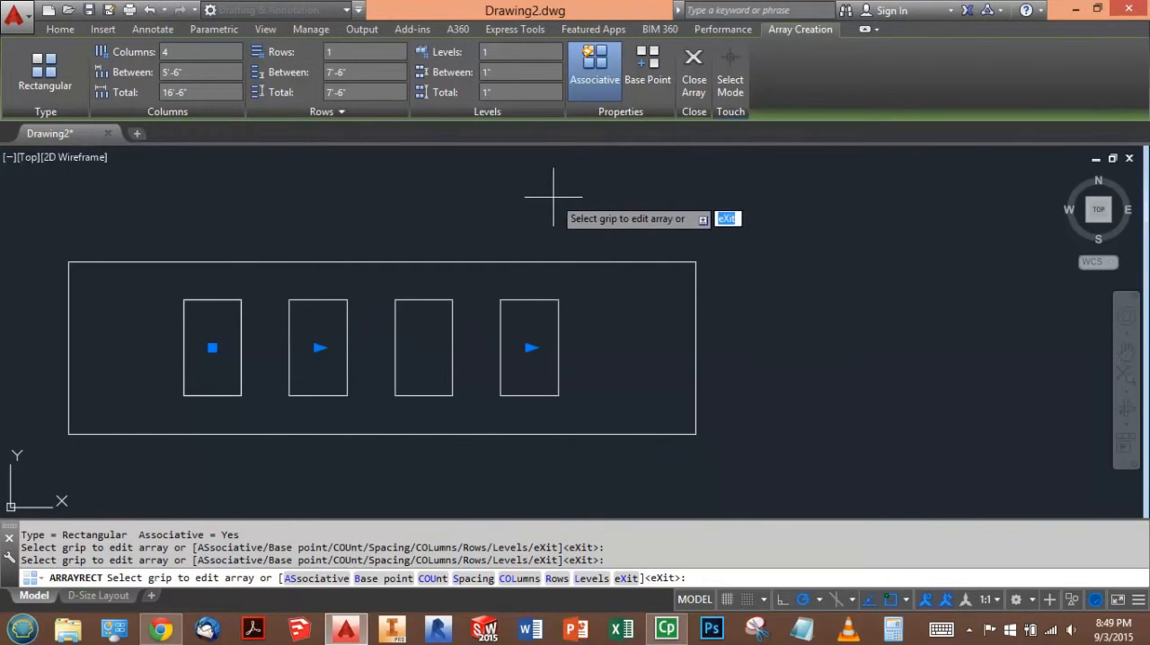
{"action": "left_click", "coordinate": [693, 79]}
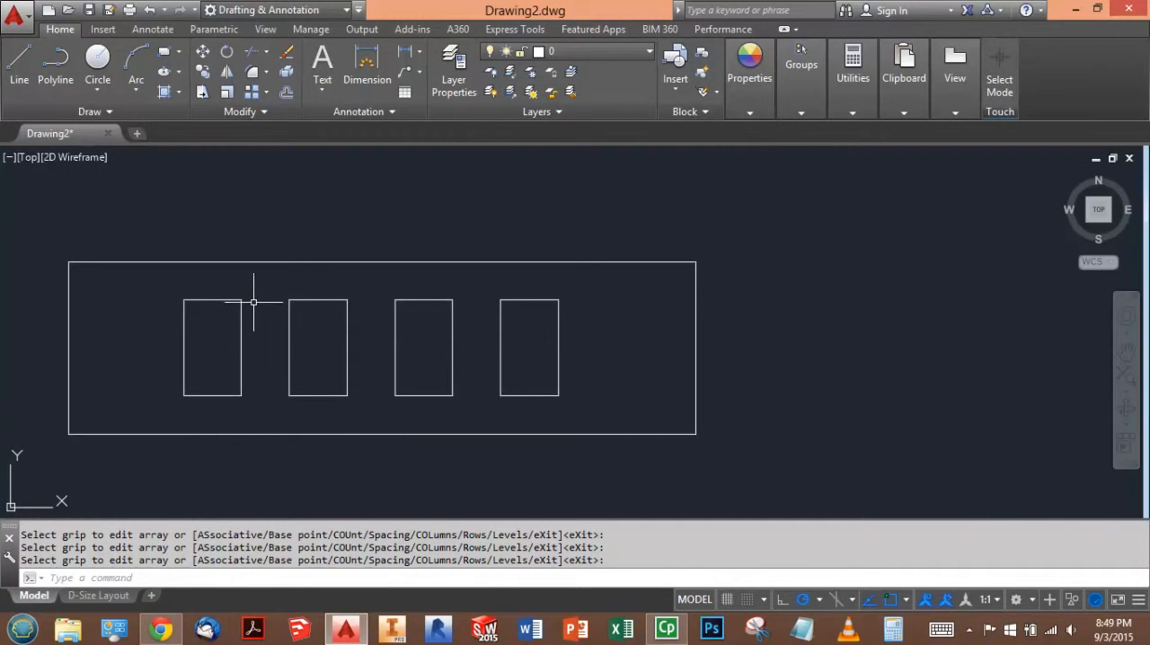
- Draw a line from the midpoint of the first window's top edge to the midpoint of the fourth window's bottom edge
{"action": "left_click", "coordinate": [905, 600]}
{"action": "type", "text": "l"}
{"action": "key", "text": "Return"}
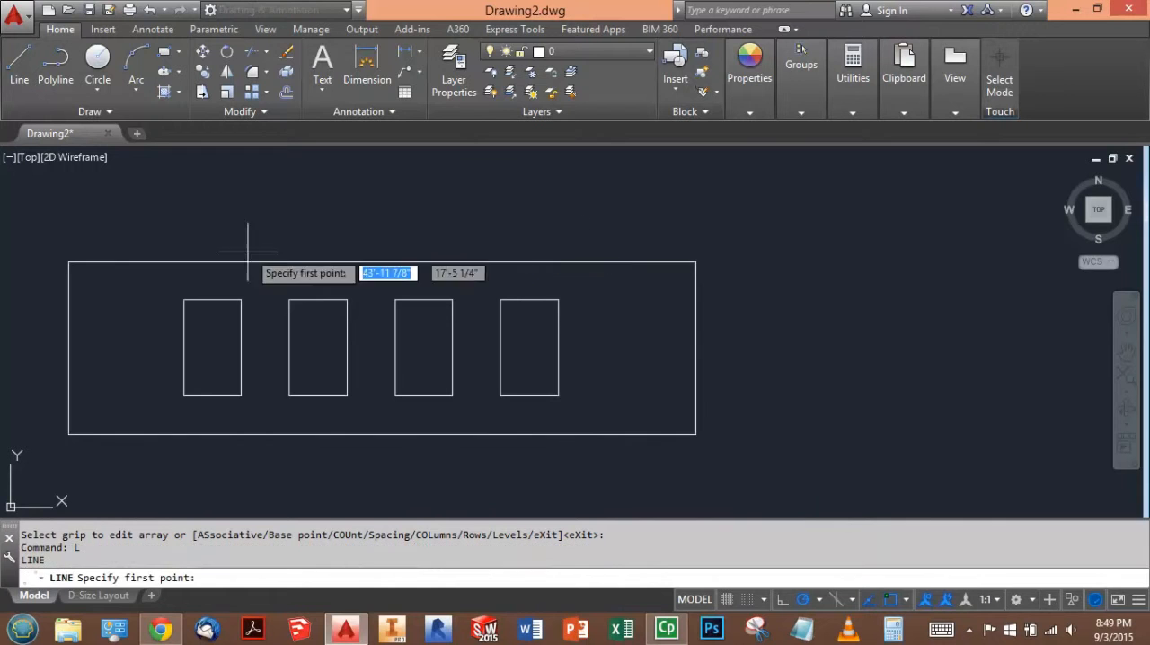
{"action": "left_click", "coordinate": [212, 300]}
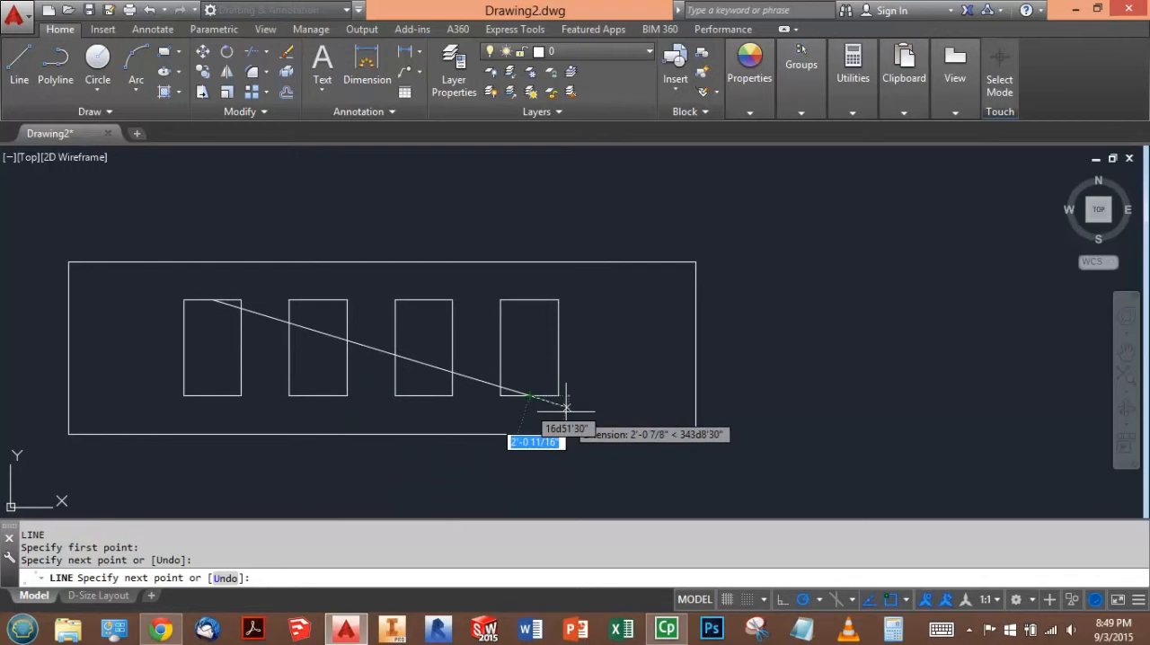
{"action": "left_click", "coordinate": [529, 396]}
{"action": "key", "text": "Escape"}
{"action": "key", "text": "Escape"}
- List the diagonal line's properties to read its length
{"action": "left_click", "coordinate": [521, 400]}
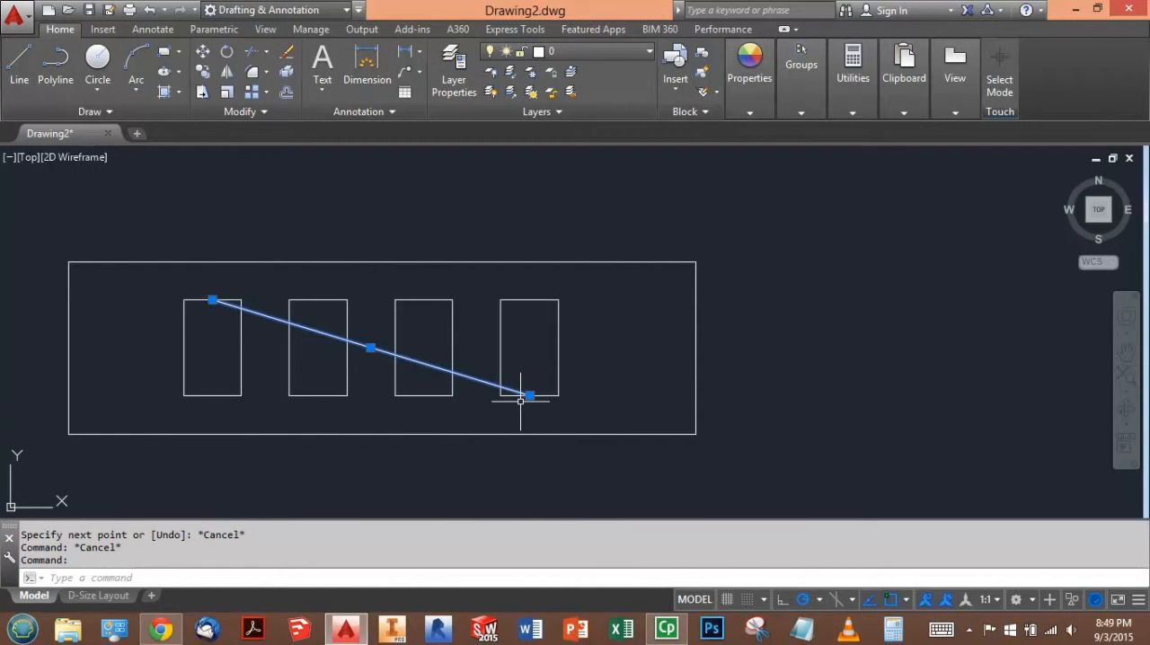
{"action": "type", "text": "list"}
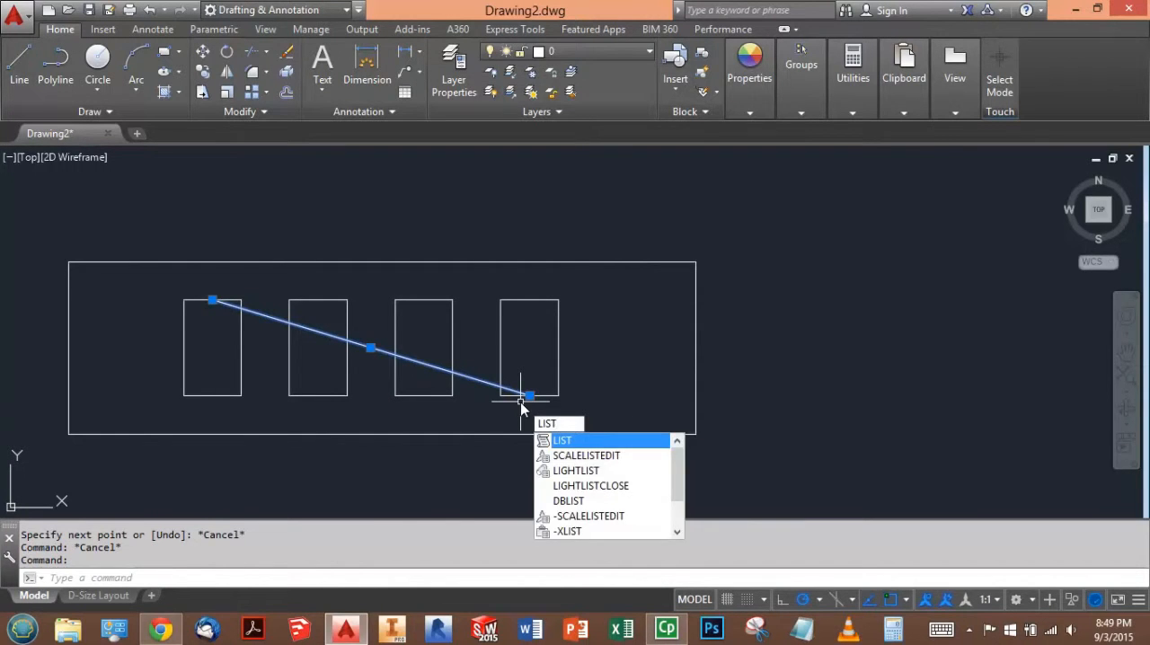
{"action": "key", "text": "Return"}
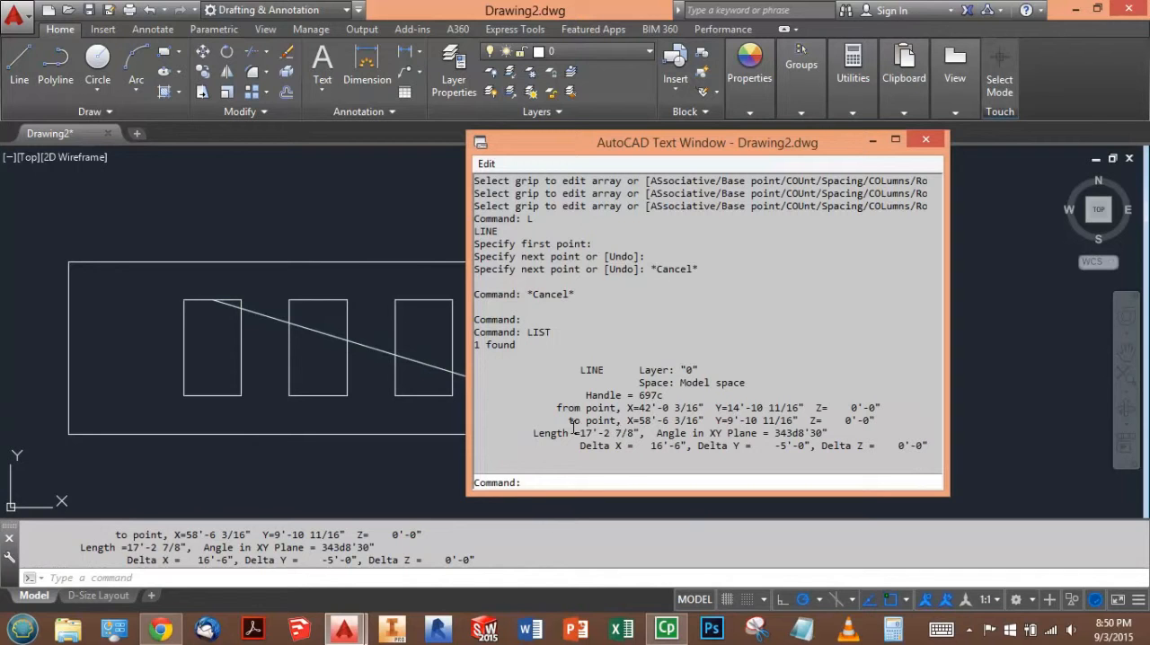
{"action": "left_click_drag", "start_coordinate": [582, 433], "coordinate": [641, 433]}
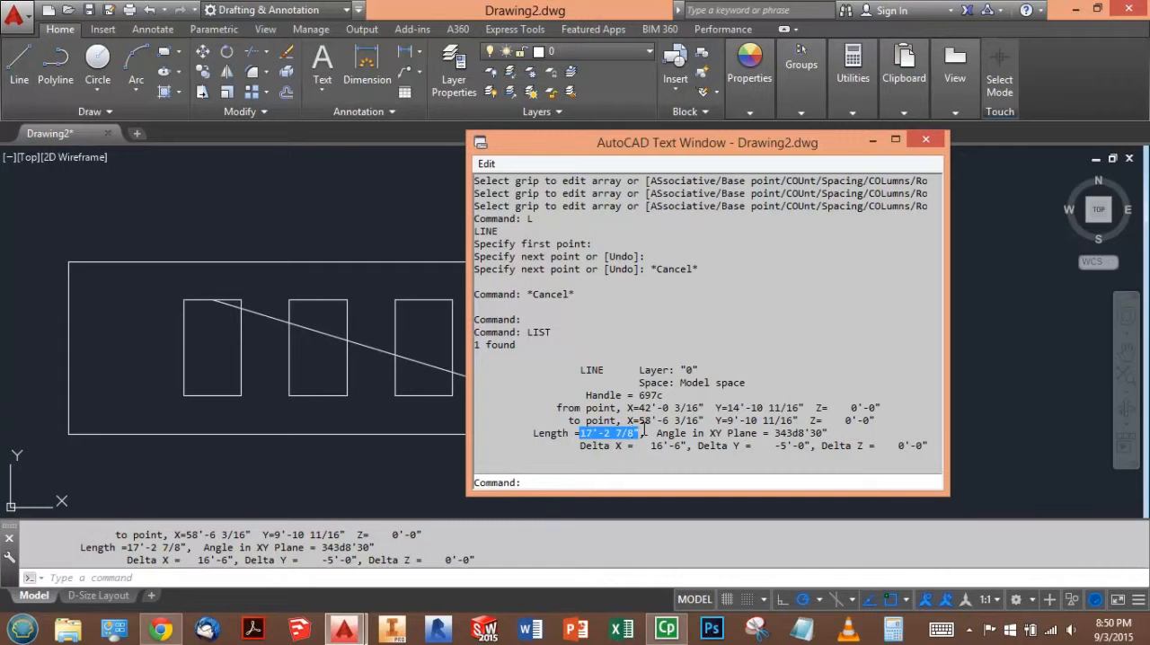
{"action": "left_click", "coordinate": [926, 140]}
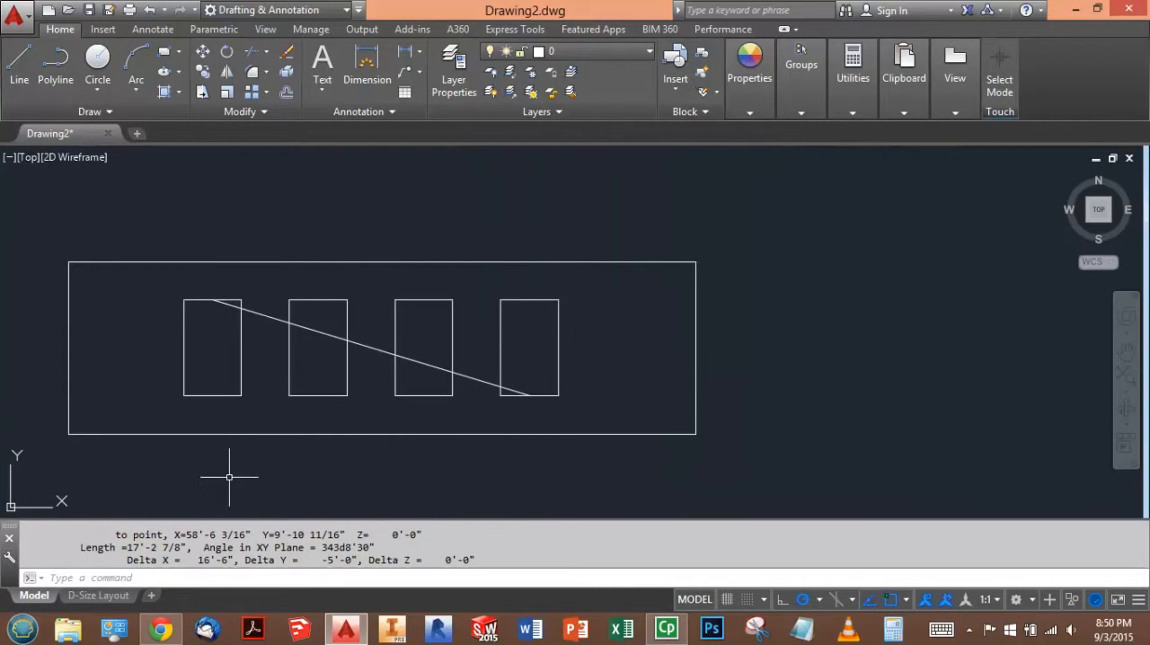
- Switch to the browser test and enter 17'-2 7/8" as the distance between Point A and Point B
{"action": "key", "text": "alt+Tab"}
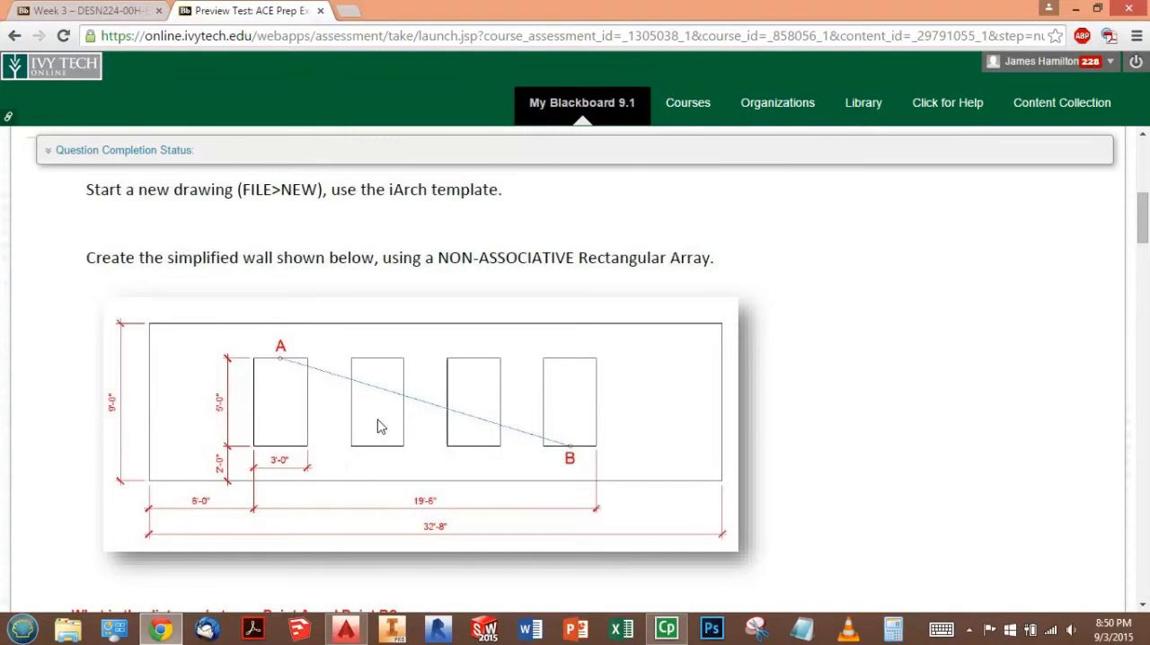
{"action": "scroll", "coordinate": [372, 469], "scroll_direction": "down", "scroll_amount": 3}
{"action": "left_click", "coordinate": [185, 391]}
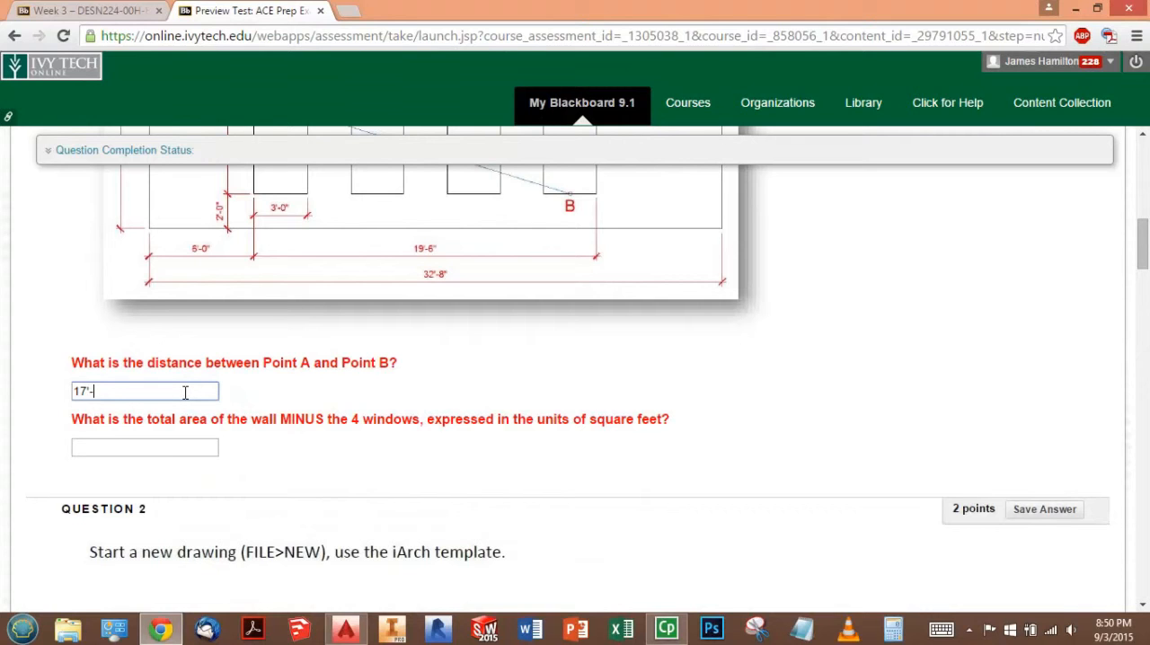
{"action": "type", "text": "17'-2 7/"}
{"action": "key", "text": "Tab"}
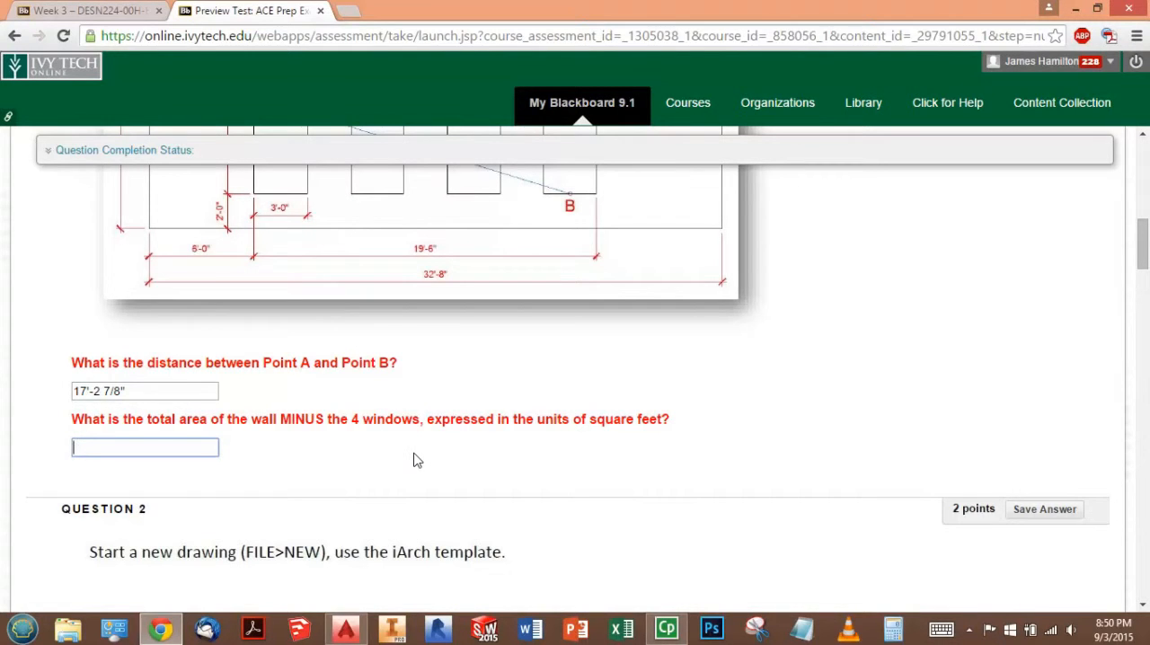
- Review the wall diagram in the test, switch back to AutoCAD, and erase the diagonal line across the windows
{"action": "scroll", "coordinate": [416, 460], "scroll_direction": "down", "scroll_amount": 4}
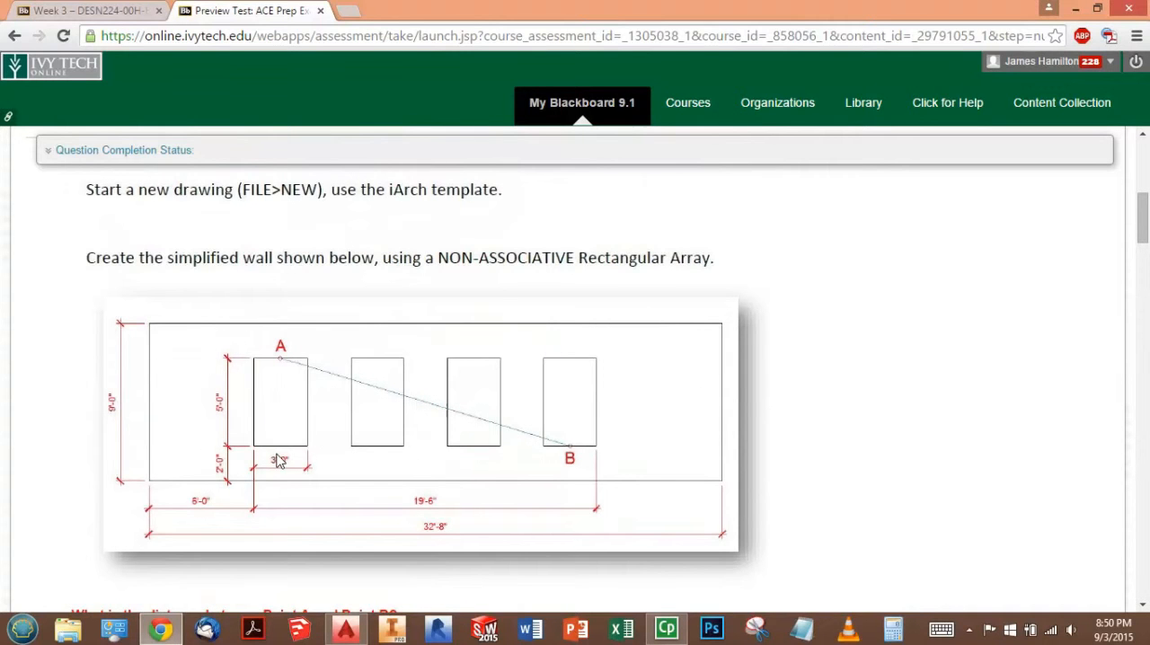
{"action": "key", "text": "alt+Tab"}
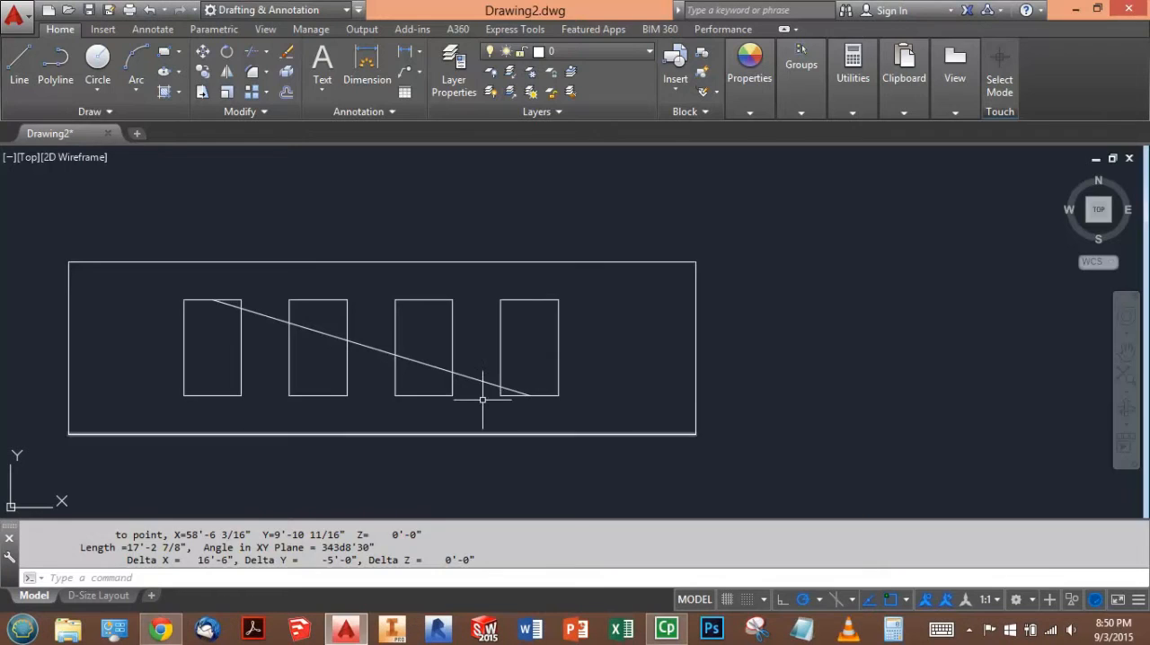
{"action": "left_click", "coordinate": [272, 315]}
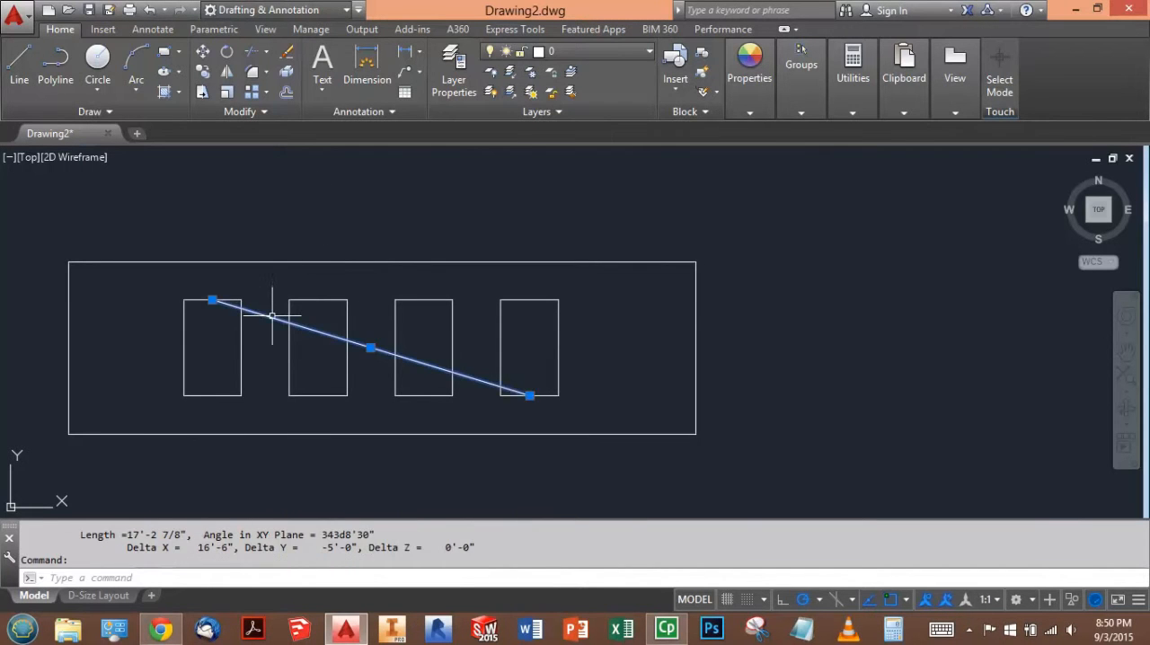
{"action": "key", "text": "Delete"}
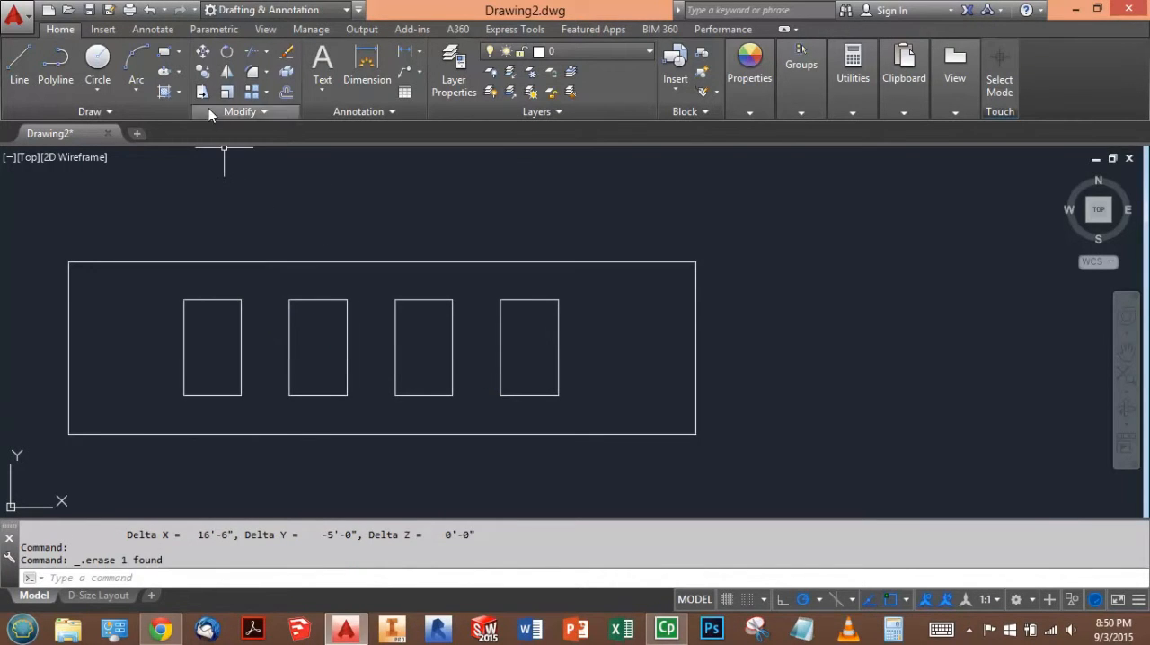
- Hatch the wall area around the four windows with the ANSI31 pattern and finish the hatch
{"action": "left_click", "coordinate": [165, 92]}
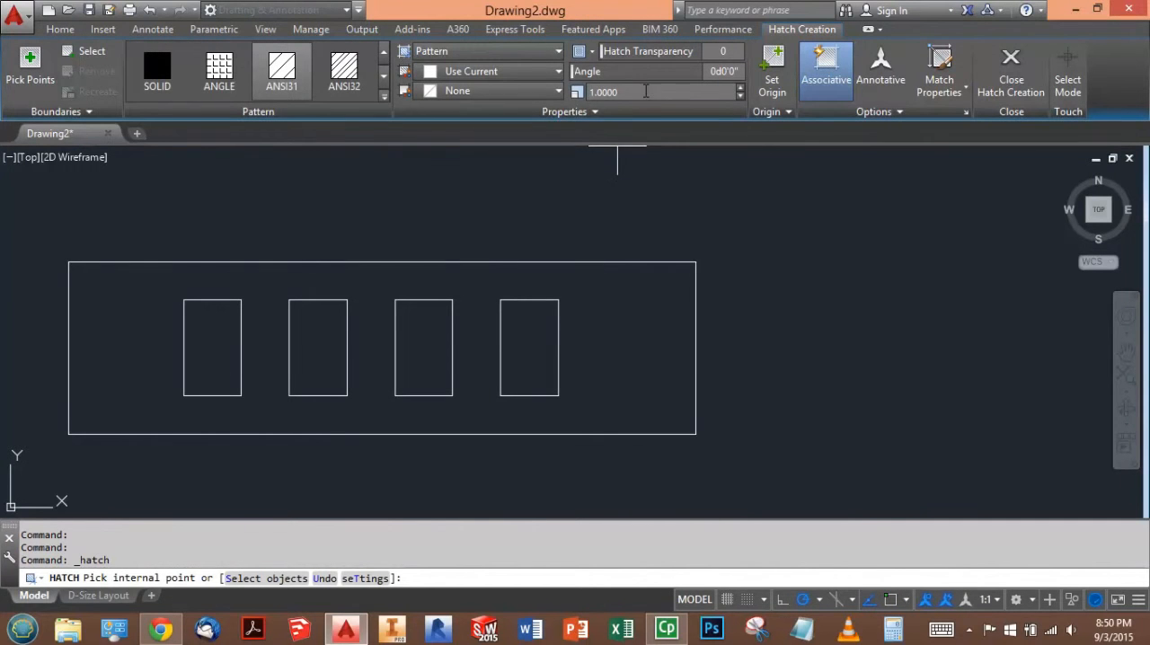
{"action": "left_click", "coordinate": [669, 355]}
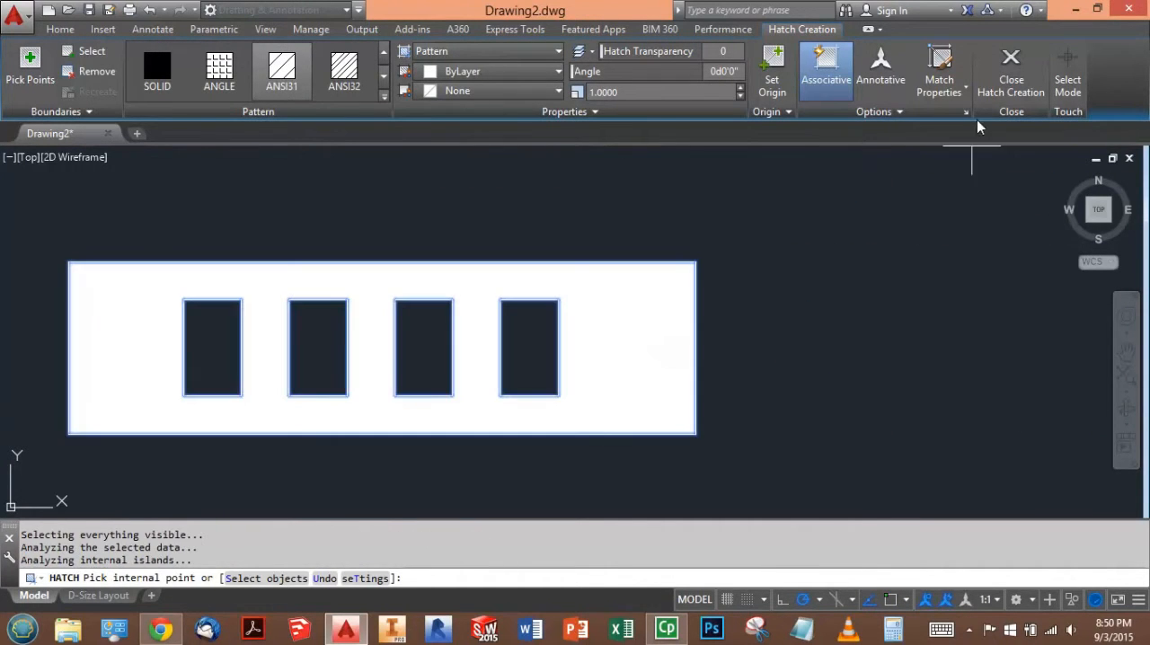
{"action": "left_click", "coordinate": [1010, 67]}
- List the wall hatch's properties to read its area in square feet
{"action": "left_click", "coordinate": [626, 327]}
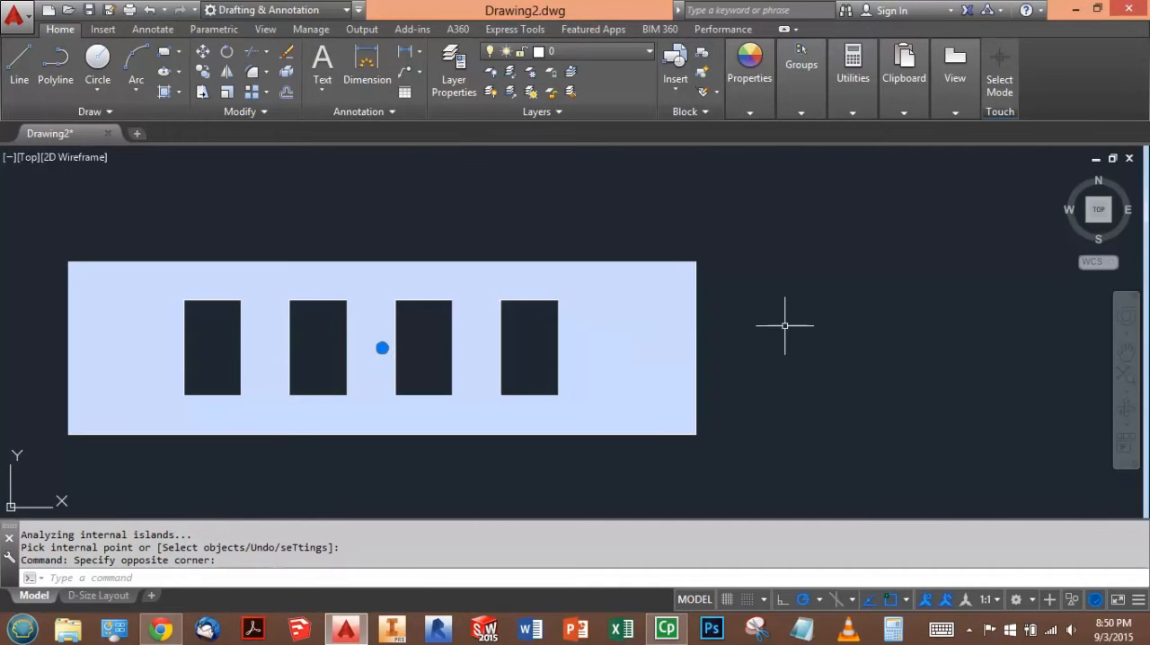
{"action": "type", "text": "list"}
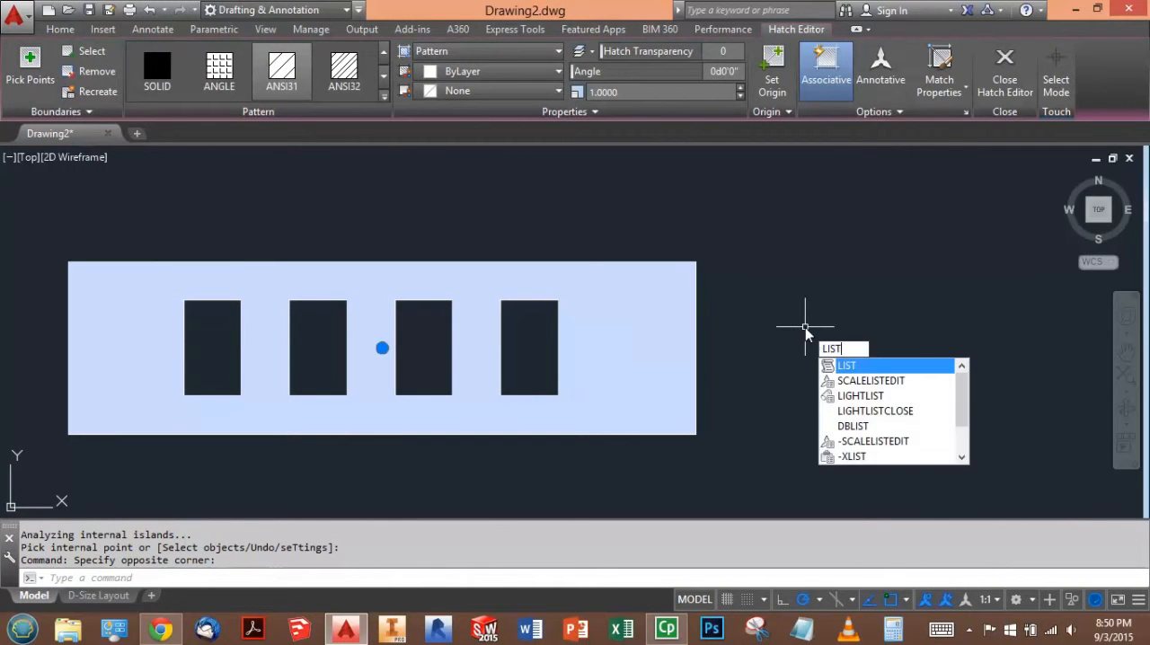
{"action": "key", "text": "Return"}
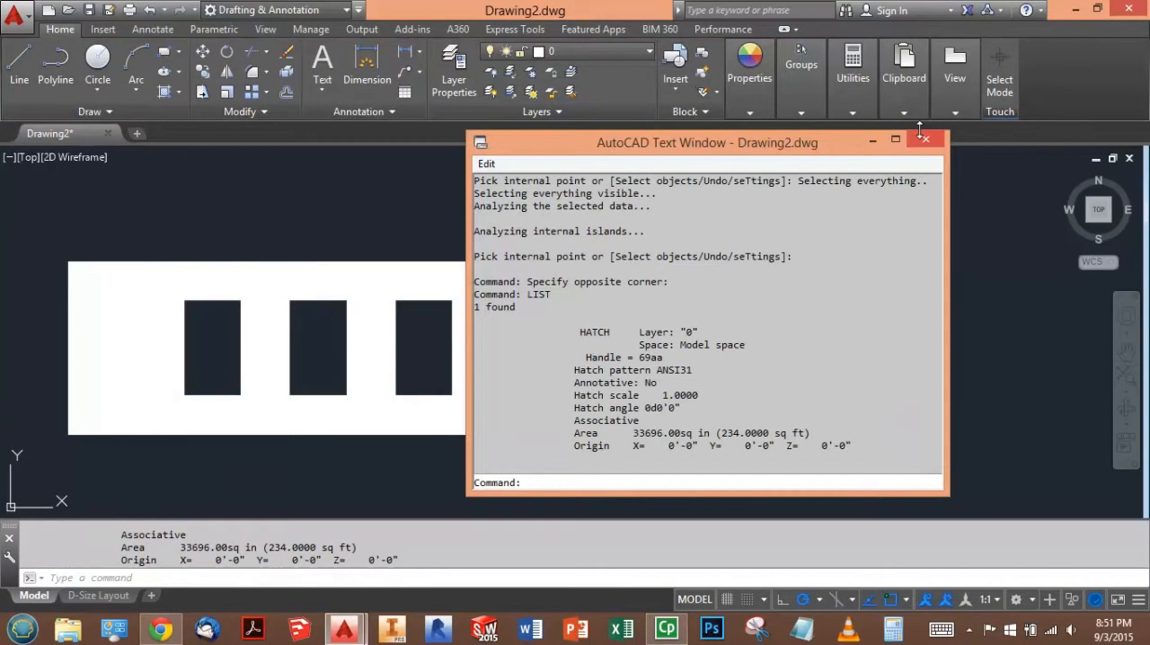
- Switch to the browser test and activate the answer field for the wall's total area minus the four windows
{"action": "left_click", "coordinate": [160, 628]}
{"action": "scroll", "coordinate": [287, 474], "scroll_direction": "down", "scroll_amount": 2}
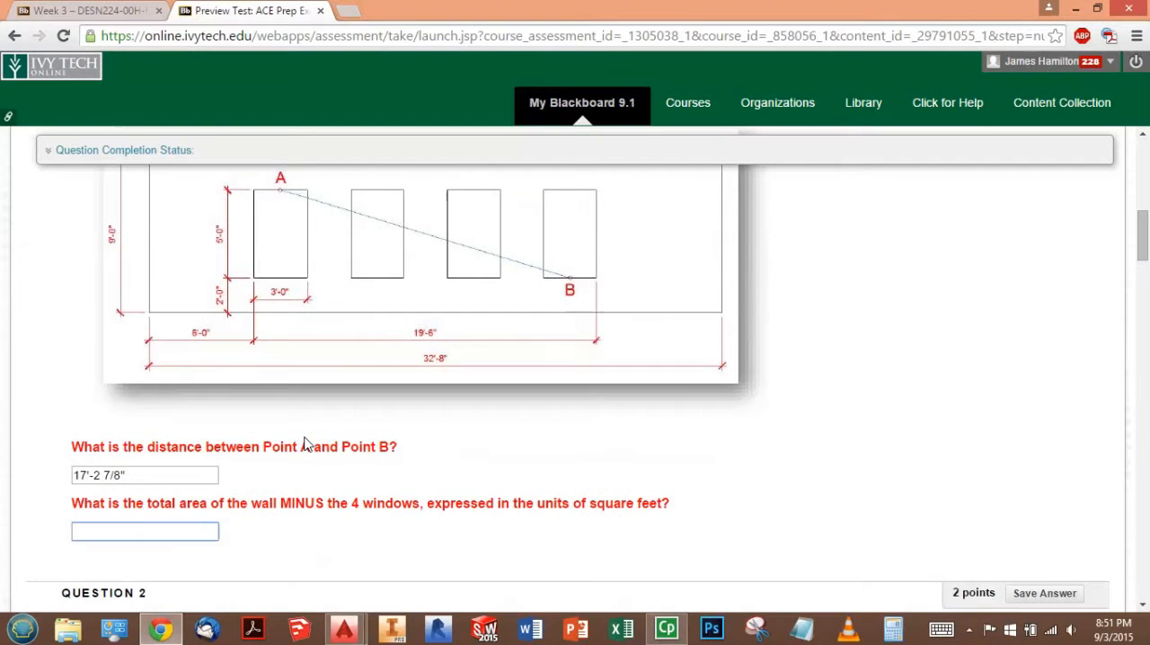
{"action": "left_click", "coordinate": [165, 531]}
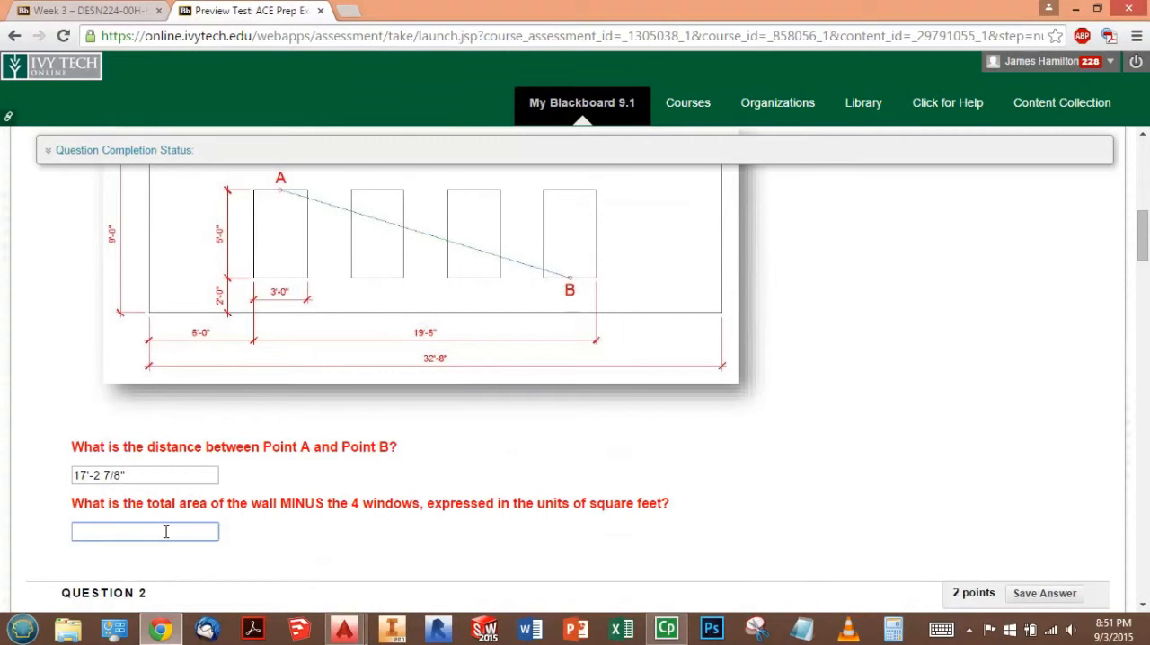
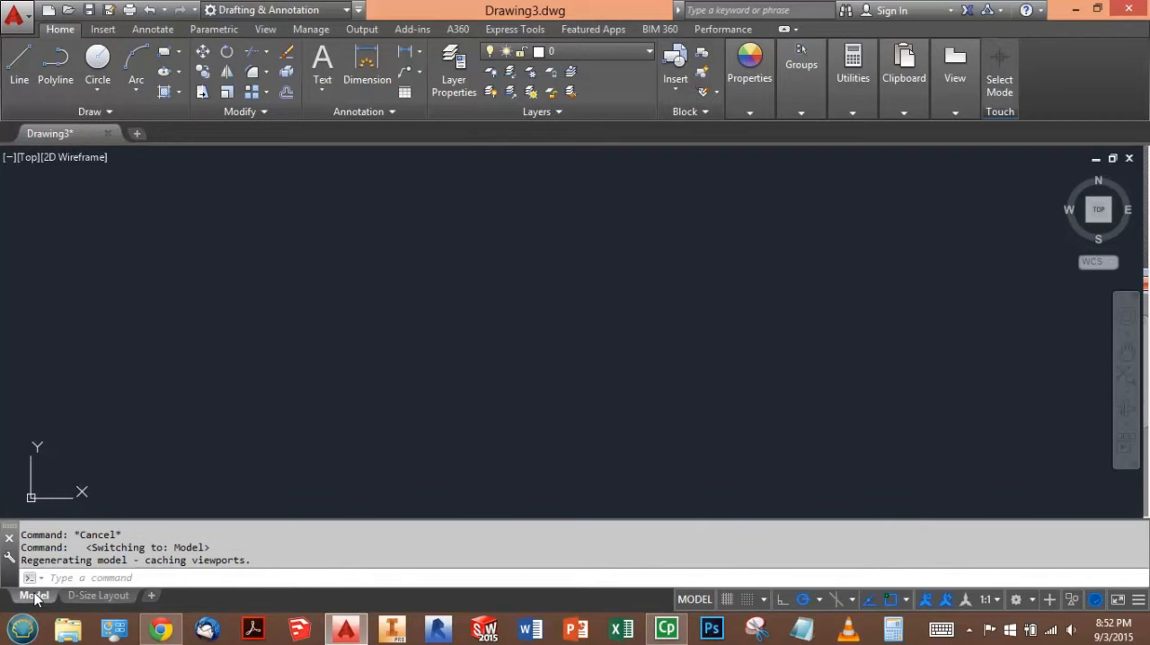
- Draw a 24' horizontal line as the base of the roof profile
{"action": "left_click", "coordinate": [20, 58]}
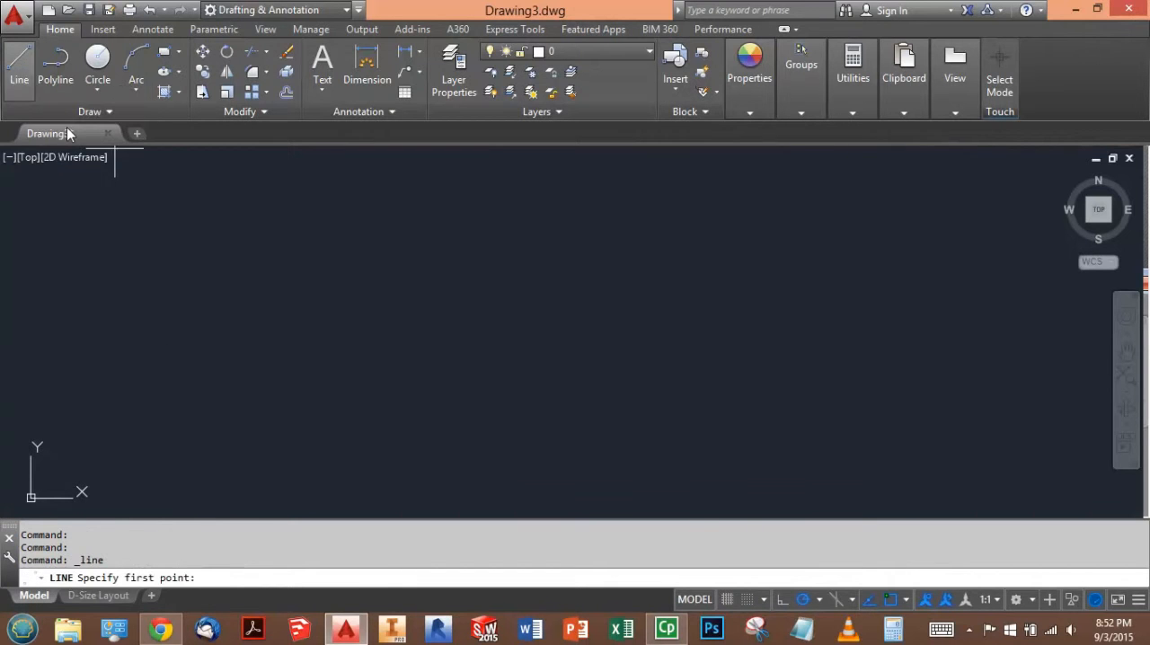
{"action": "left_click", "coordinate": [269, 388]}
{"action": "type", "text": "24'"}
{"action": "key", "text": "Return"}
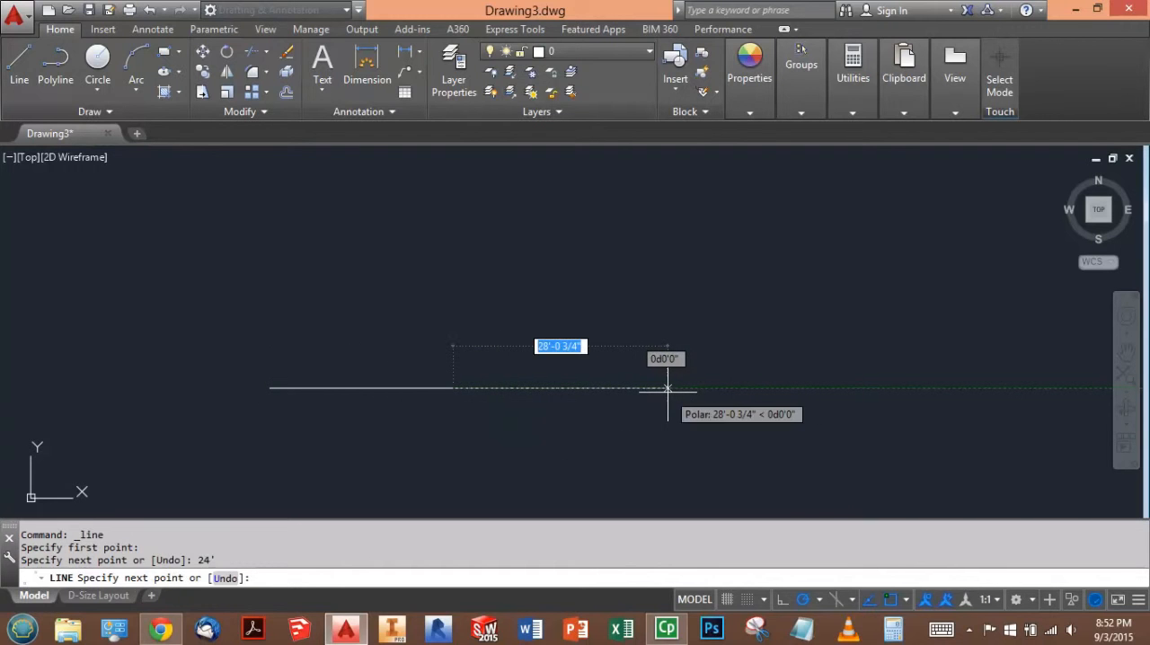
{"action": "key", "text": "Escape"}
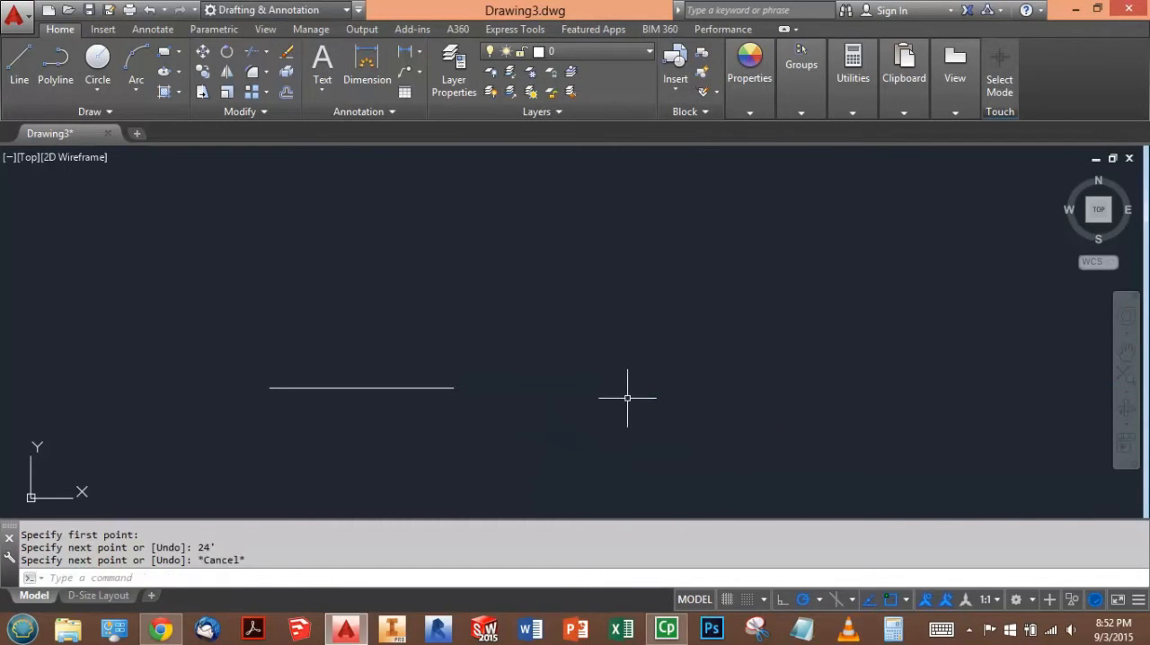
- Draw a 5' vertical line upward from the midpoint of the horizontal base line
{"action": "key", "text": "Return"}
{"action": "left_click", "coordinate": [361, 388]}
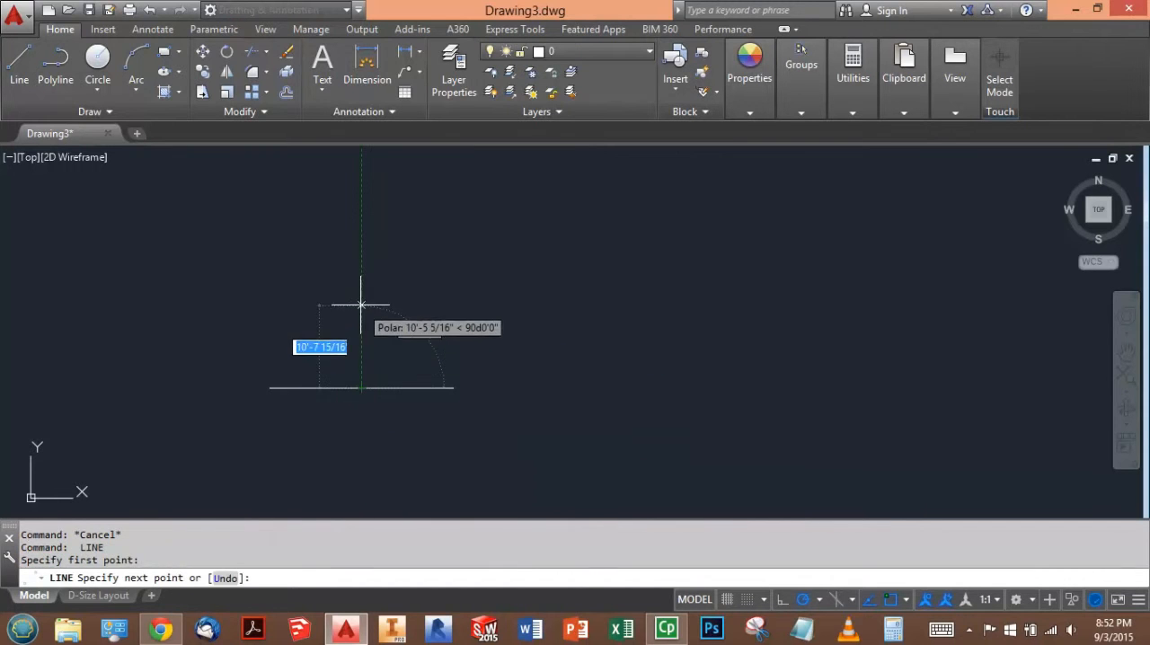
{"action": "type", "text": "1"}
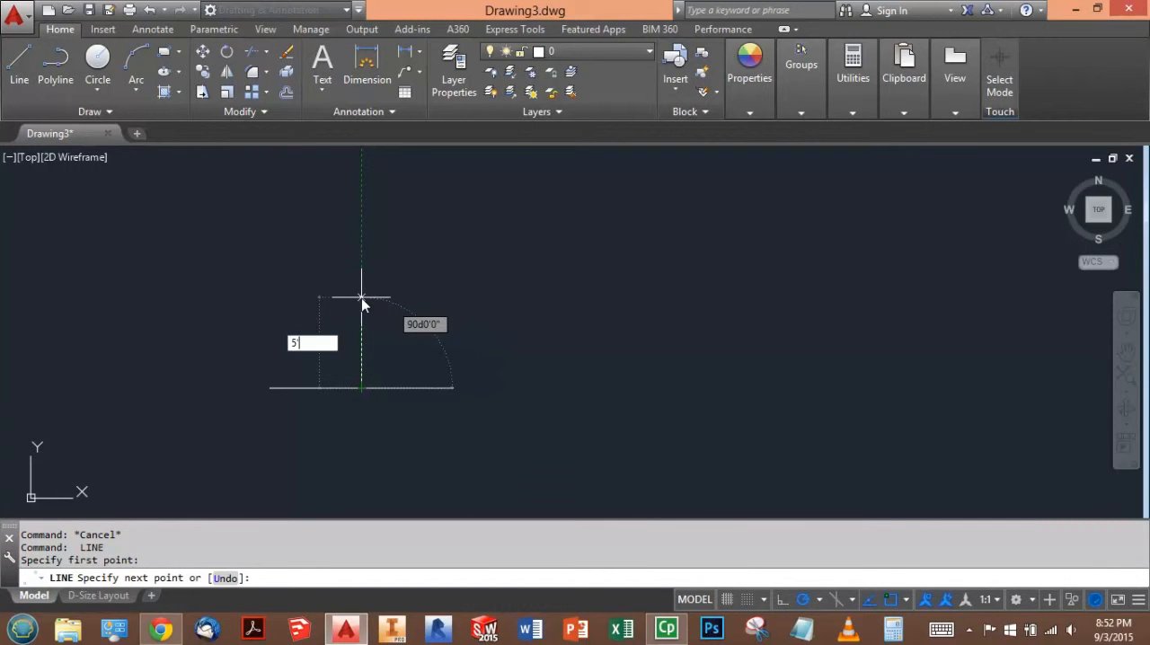
{"action": "key", "text": "Return"}
- Draw sloped lines from the top of the vertical line to both ends of the base line
{"action": "scroll", "coordinate": [347, 368], "scroll_direction": "down", "scroll_amount": 2}
{"action": "scroll", "coordinate": [326, 390], "scroll_direction": "up", "scroll_amount": 4}
{"action": "scroll", "coordinate": [350, 376], "scroll_direction": "up", "scroll_amount": 2}
{"action": "left_click", "coordinate": [695, 476]}
{"action": "key", "text": "Return"}
{"action": "key", "text": "Return"}
{"action": "left_click", "coordinate": [330, 324]}
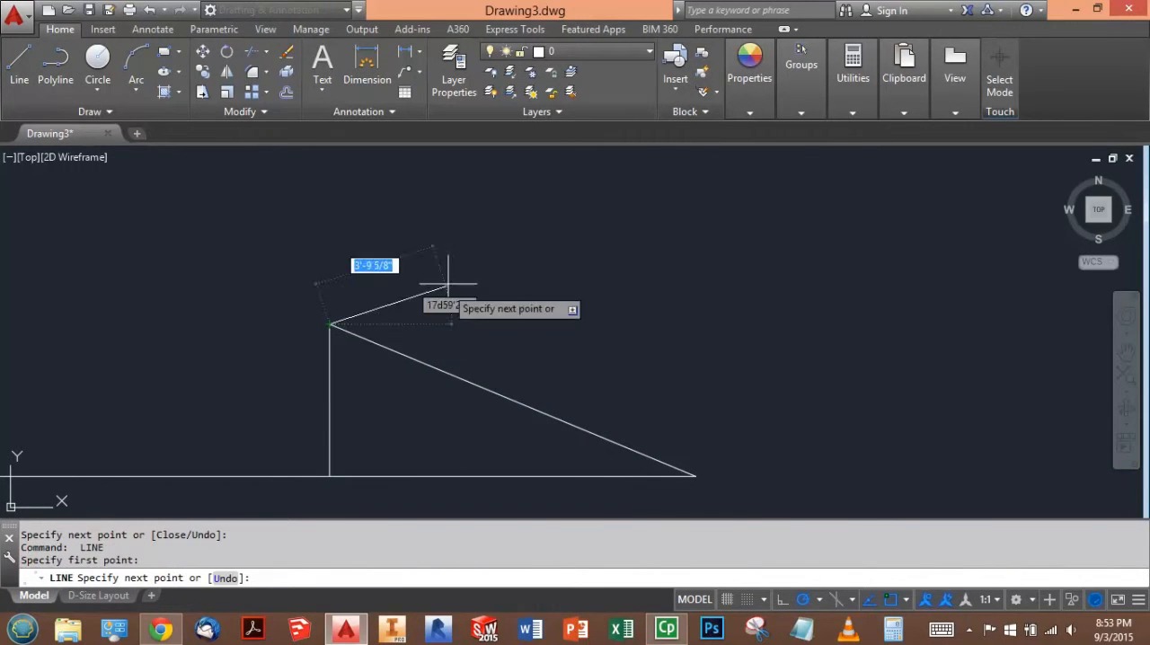
{"action": "scroll", "coordinate": [514, 282], "scroll_direction": "down", "scroll_amount": 2}
{"action": "left_click", "coordinate": [178, 401]}
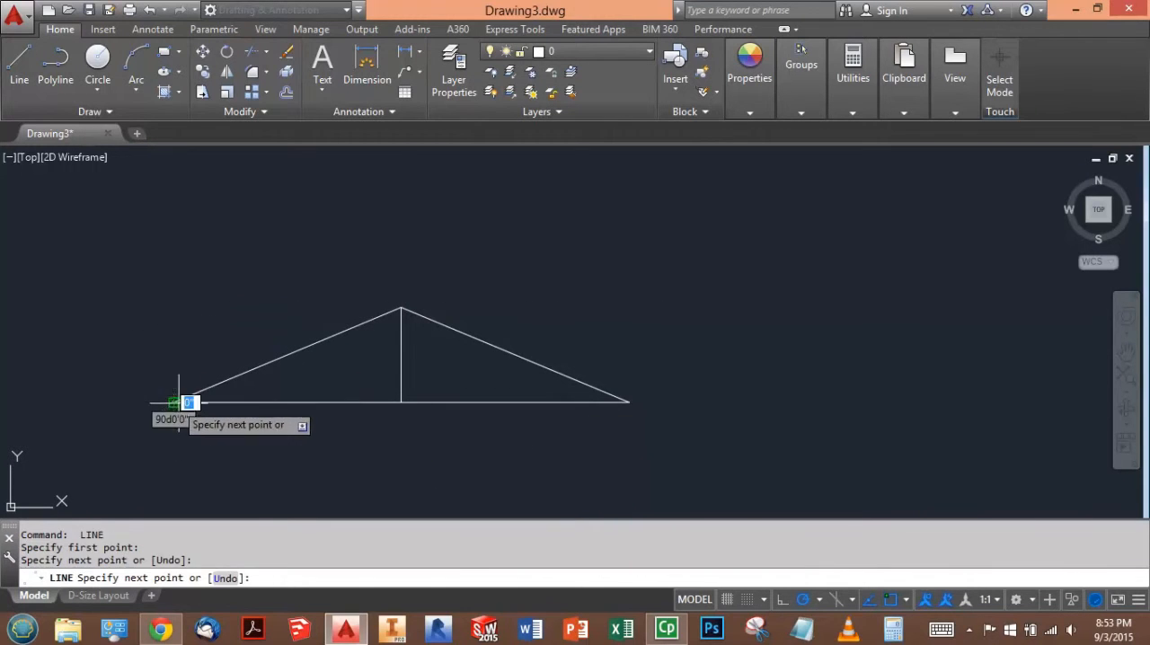
{"action": "key", "text": "Return"}
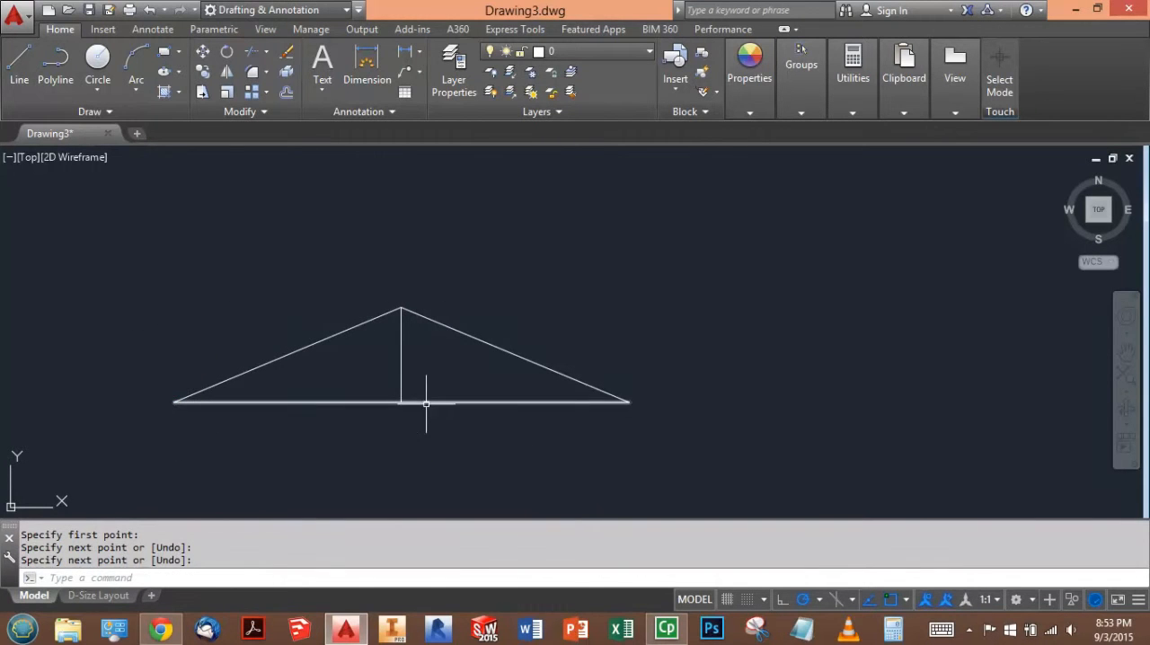
- Erase the vertical centre line inside the triangle
{"action": "left_click", "coordinate": [450, 389]}
{"action": "left_click", "coordinate": [388, 357]}
{"action": "key", "text": "Delete"}
{"action": "scroll", "coordinate": [359, 369], "scroll_direction": "down", "scroll_amount": 2}
{"action": "scroll", "coordinate": [324, 370], "scroll_direction": "up", "scroll_amount": 4}
{"action": "middle_click_drag", "start_coordinate": [303, 372], "coordinate": [413, 362]}
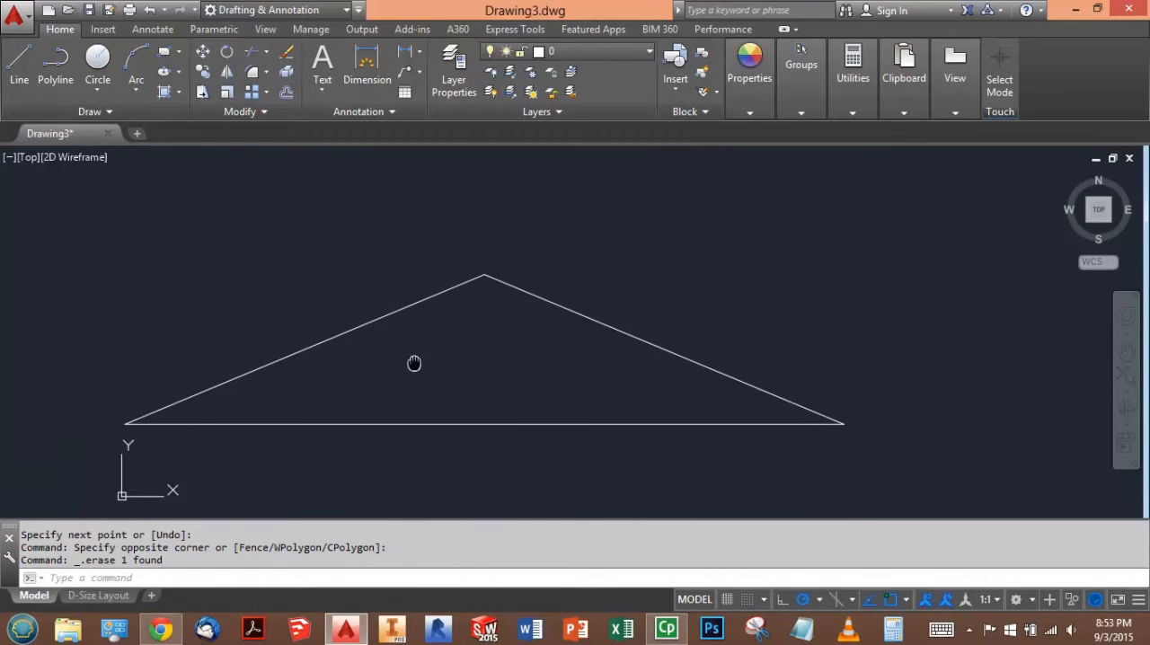
- Offset both sloped roof lines 5.5" outward
{"action": "left_click", "coordinate": [285, 92]}
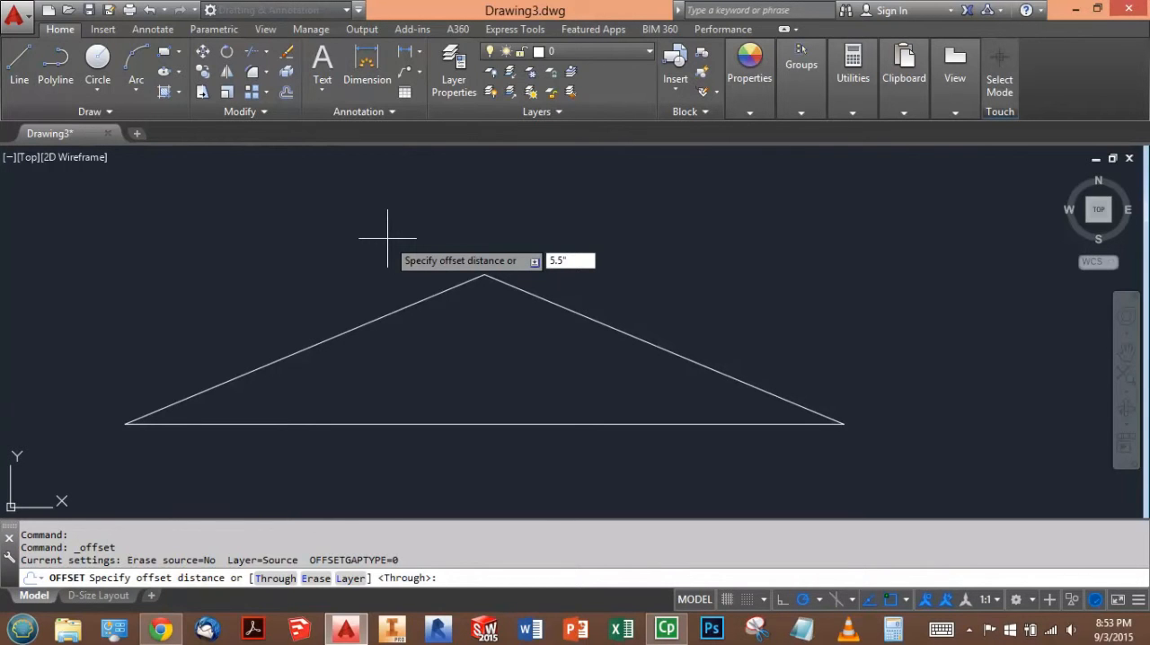
{"action": "key", "text": "Return"}
{"action": "left_click", "coordinate": [607, 323]}
{"action": "left_click", "coordinate": [629, 292]}
{"action": "left_click", "coordinate": [452, 287]}
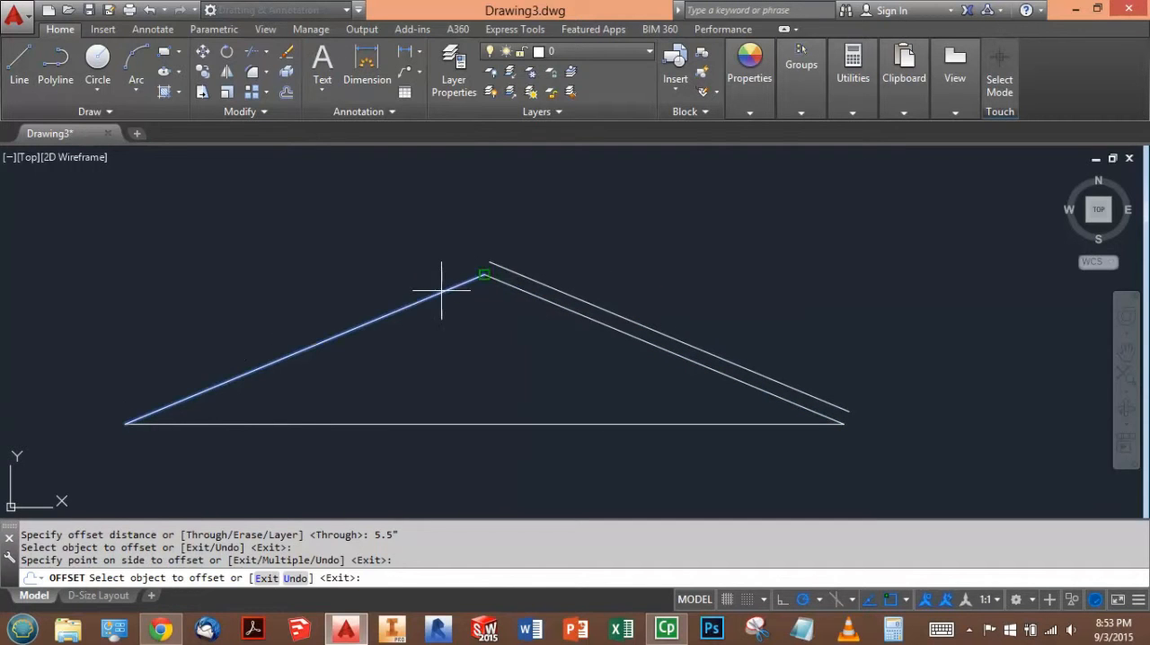
{"action": "left_click", "coordinate": [374, 227]}
{"action": "key", "text": "Escape"}
{"action": "key", "text": "Escape"}
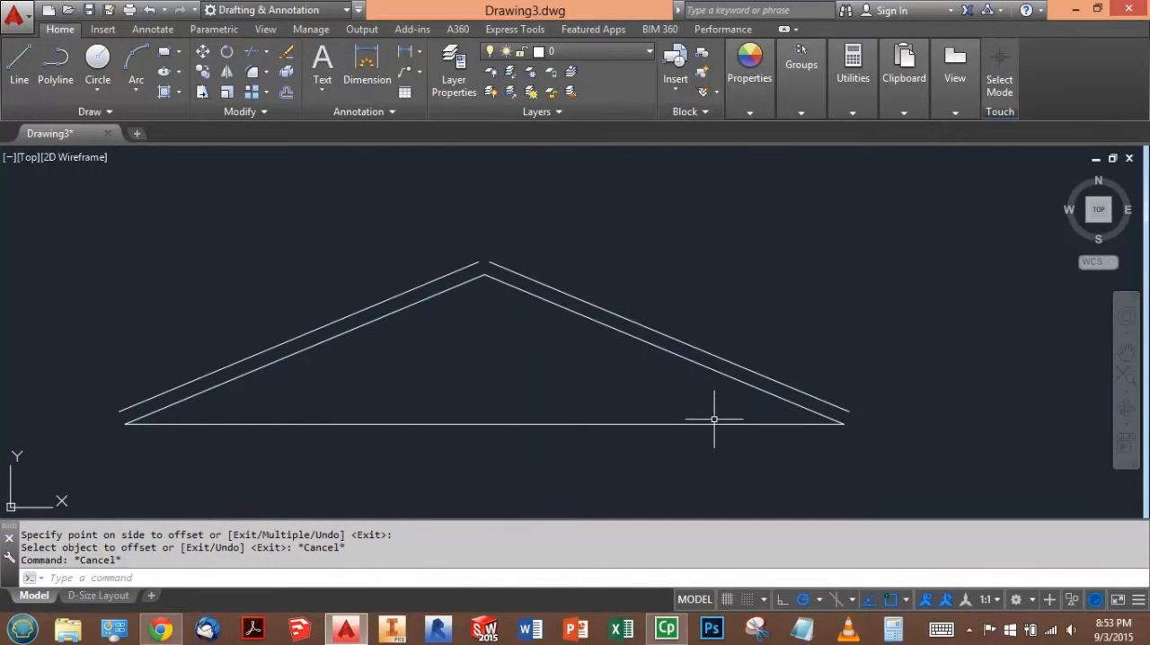
- Turn on the Extension object snap and stretch the right outer roof line's upper end past the peak along its own slope
{"action": "scroll", "coordinate": [480, 245], "scroll_direction": "up", "scroll_amount": 4}
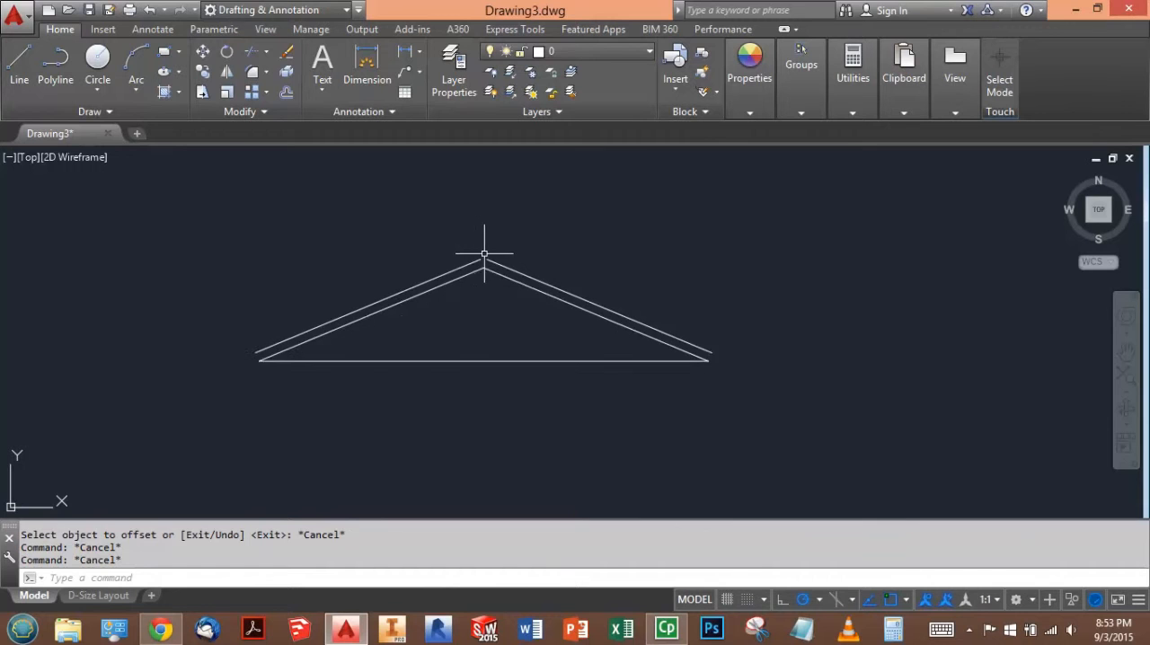
{"action": "left_click", "coordinate": [906, 600]}
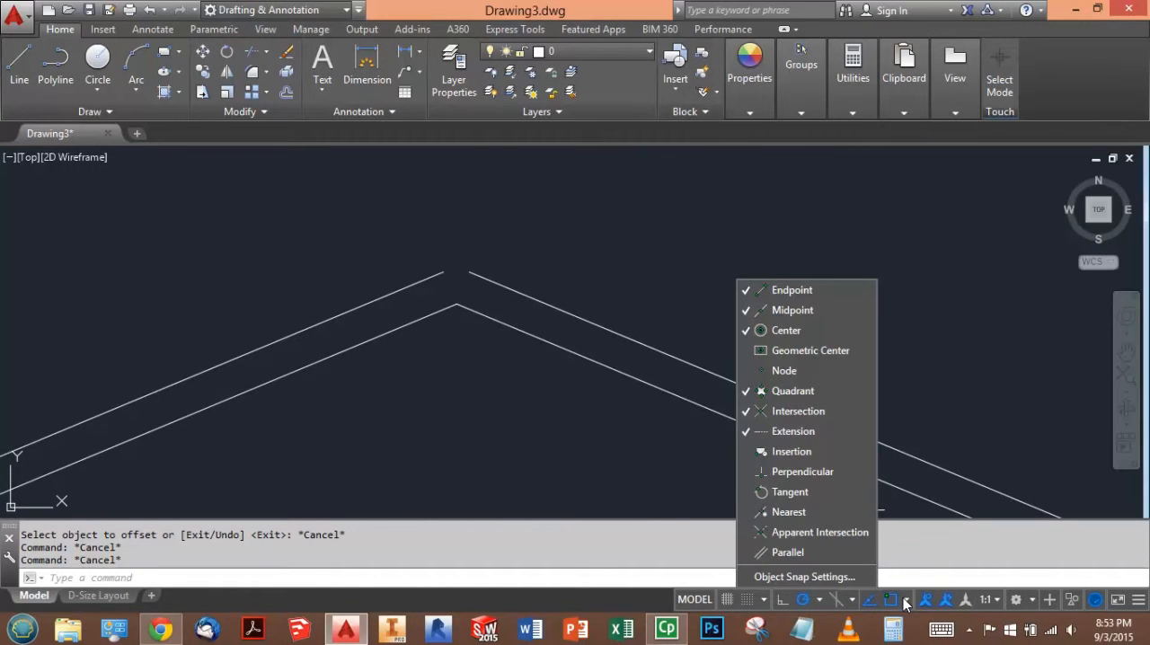
{"action": "left_click", "coordinate": [815, 433]}
{"action": "left_click", "coordinate": [530, 235]}
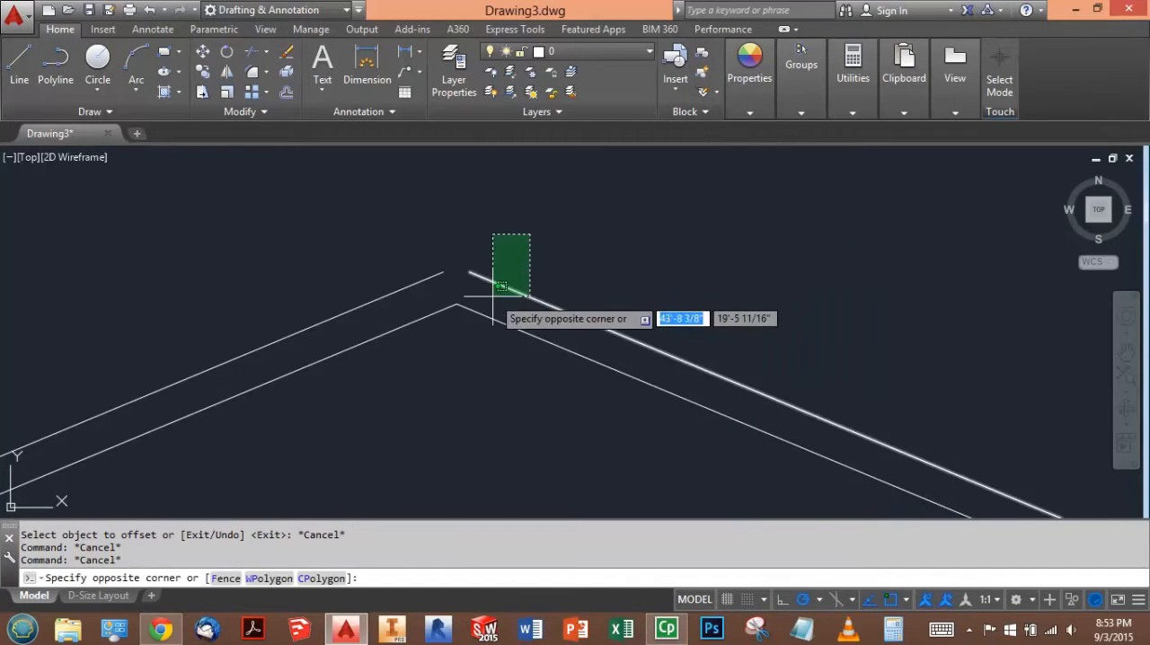
{"action": "left_click", "coordinate": [492, 295]}
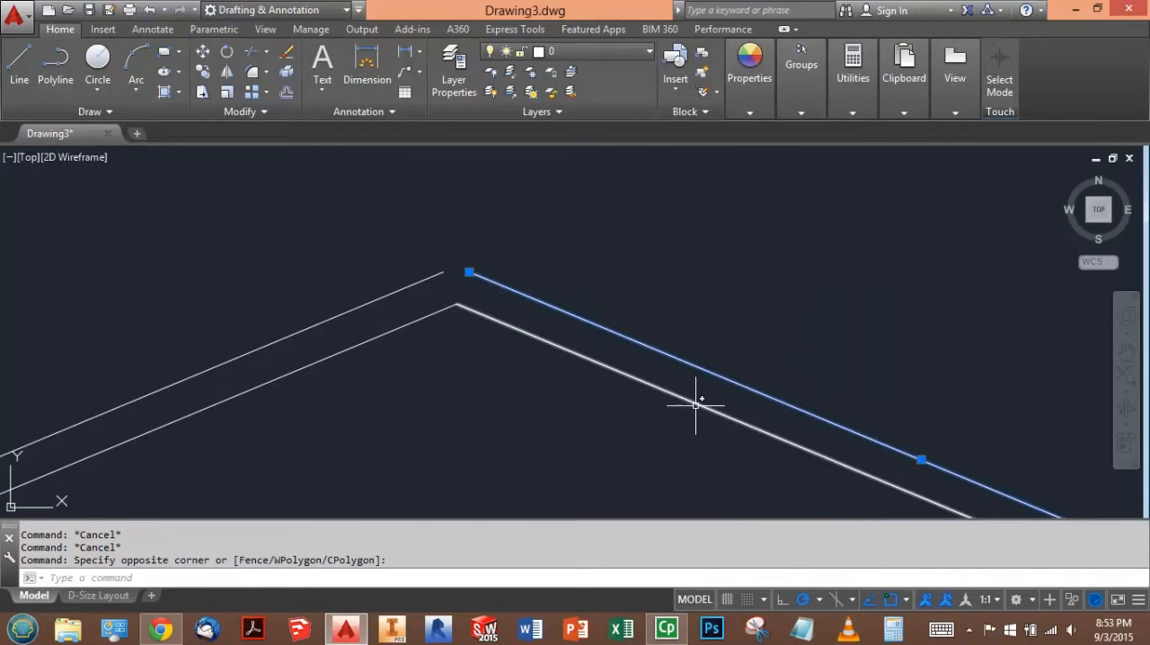
{"action": "left_click", "coordinate": [471, 270]}
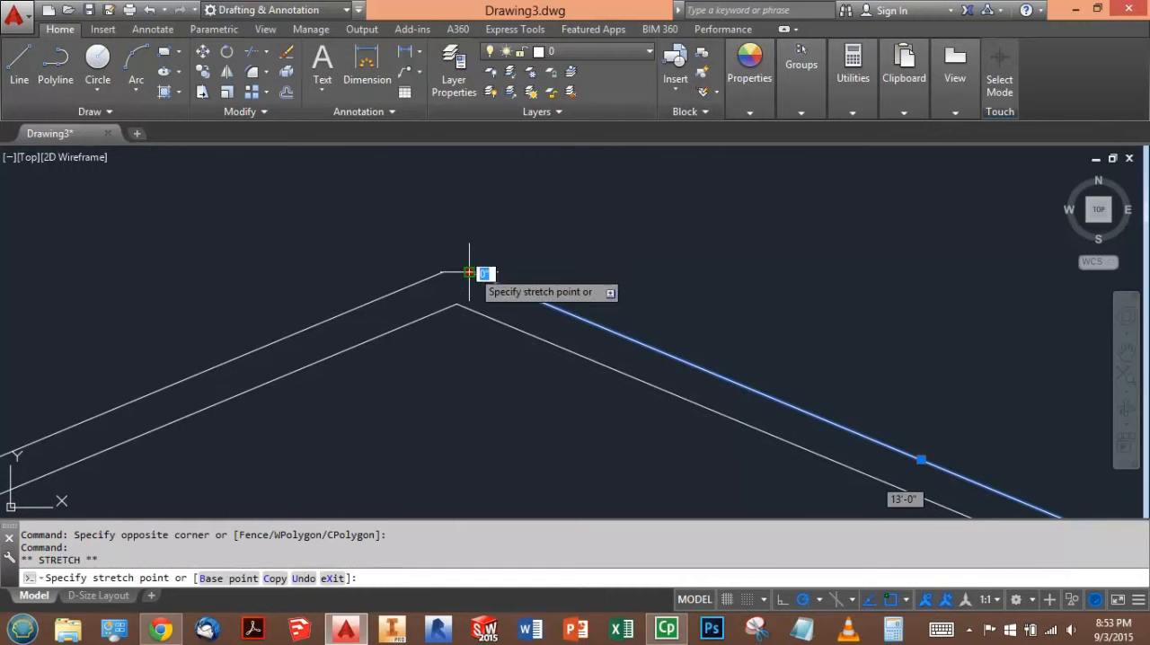
{"action": "left_click", "coordinate": [384, 237]}
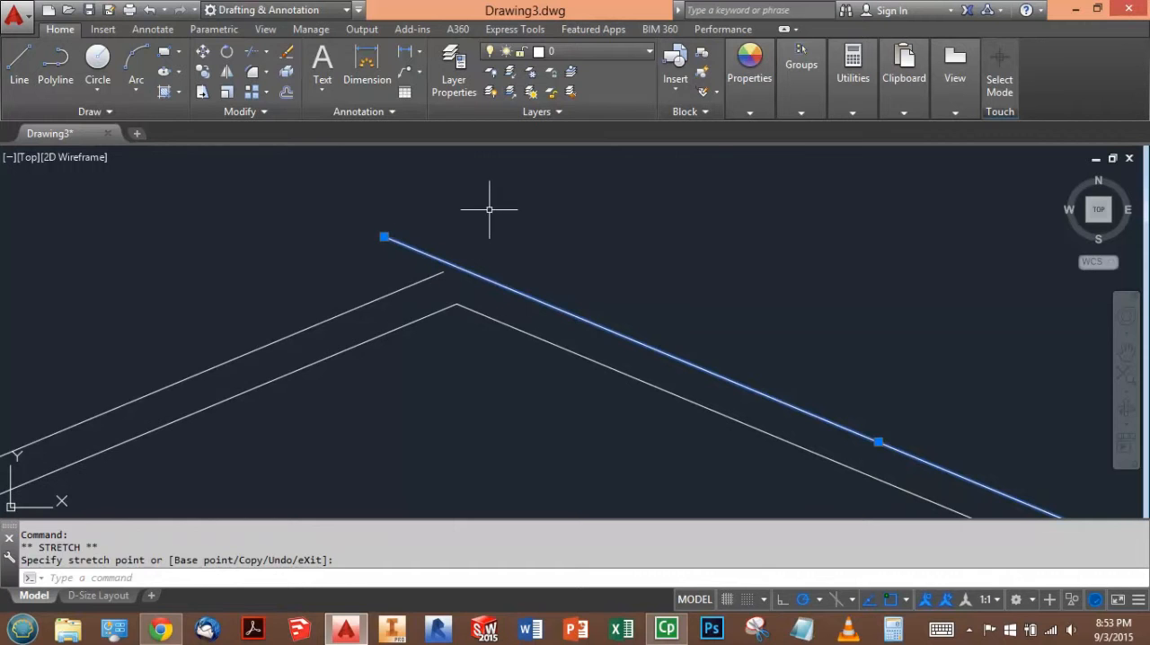
{"action": "key", "text": "Escape"}
{"action": "key", "text": "Escape"}
- Stretch the left outer roof line's upper end about 1'-7 1/2" along its own slope so it crosses the right one
{"action": "left_click", "coordinate": [413, 285]}
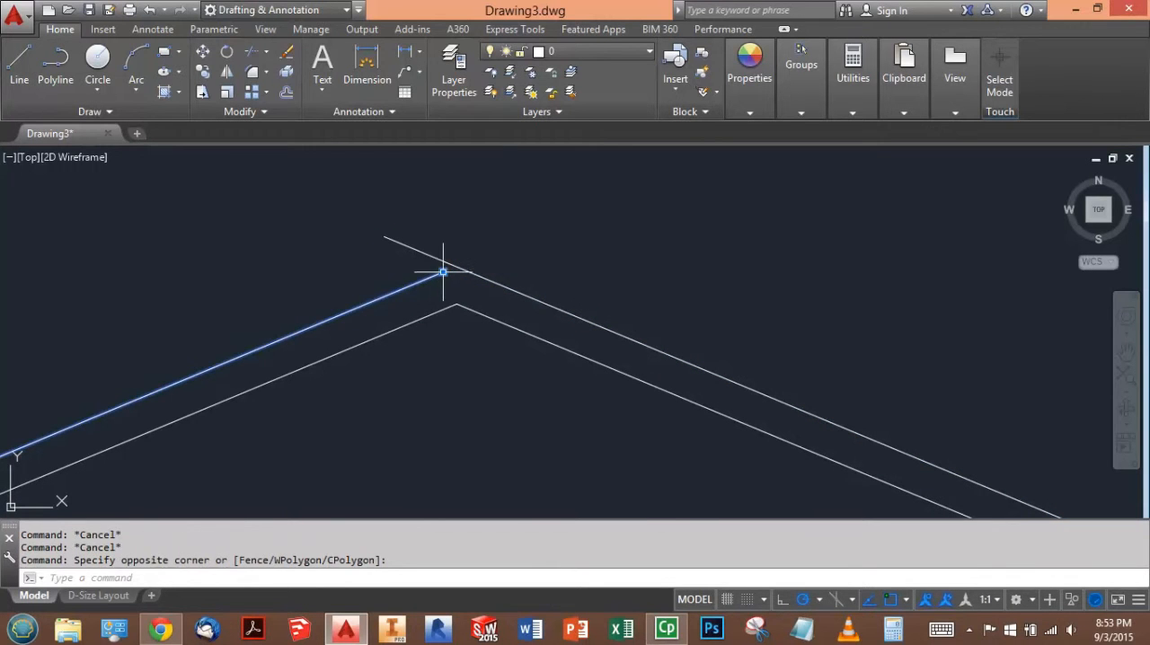
{"action": "left_click", "coordinate": [443, 272]}
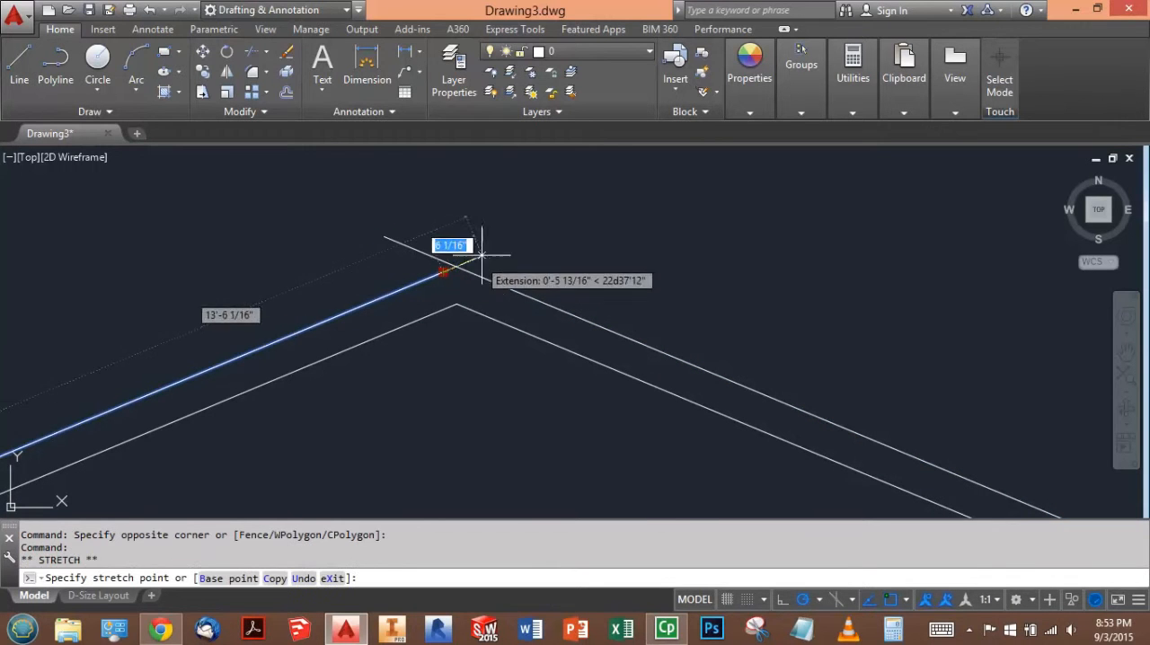
{"action": "left_click", "coordinate": [556, 226]}
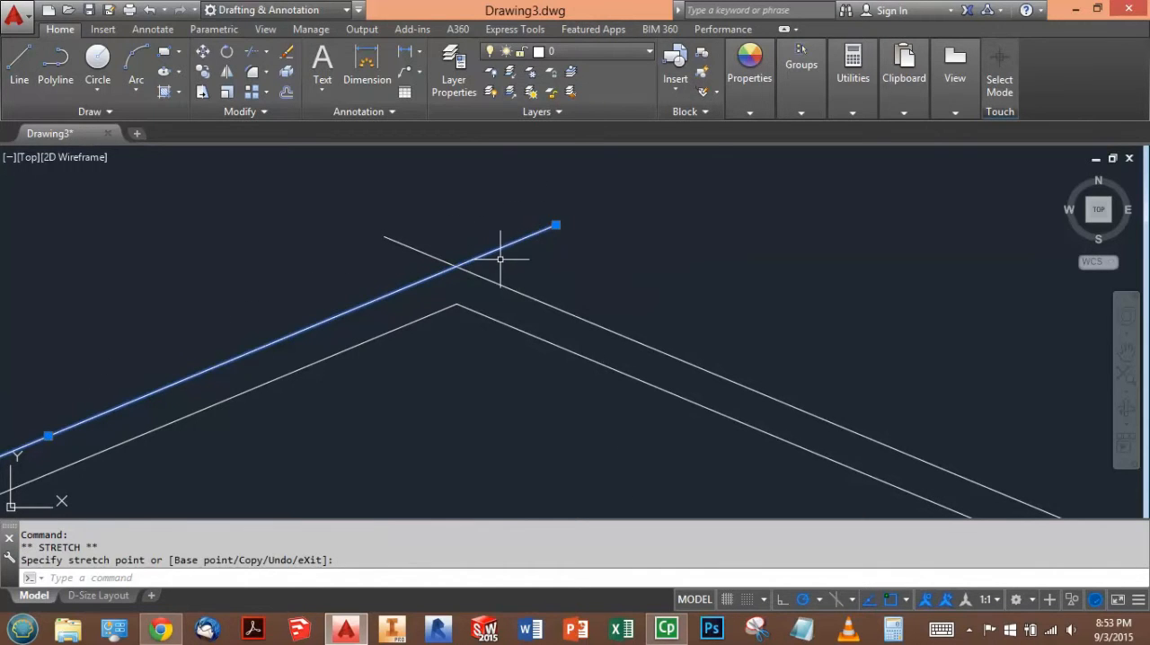
{"action": "key", "text": "Escape"}
{"action": "key", "text": "Escape"}
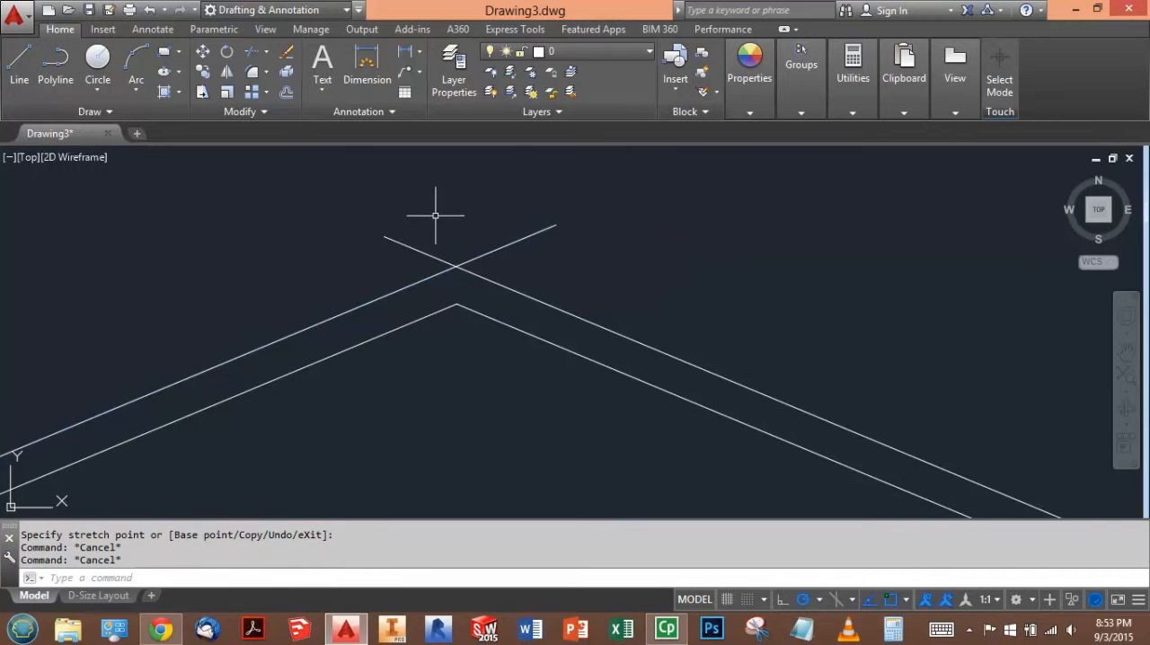
- Trim the two outer roof lines where they overshoot each other at the peak
{"action": "left_click", "coordinate": [267, 57]}
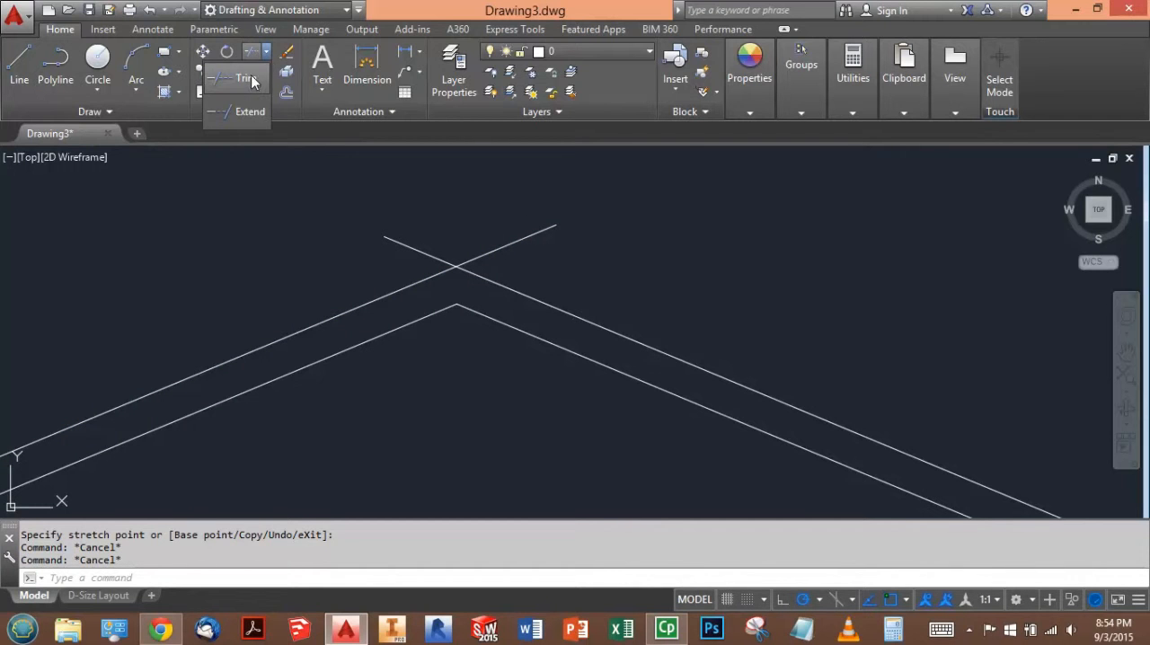
{"action": "left_click", "coordinate": [252, 78]}
{"action": "key", "text": "Return"}
{"action": "left_click", "coordinate": [506, 232]}
{"action": "left_click", "coordinate": [422, 236]}
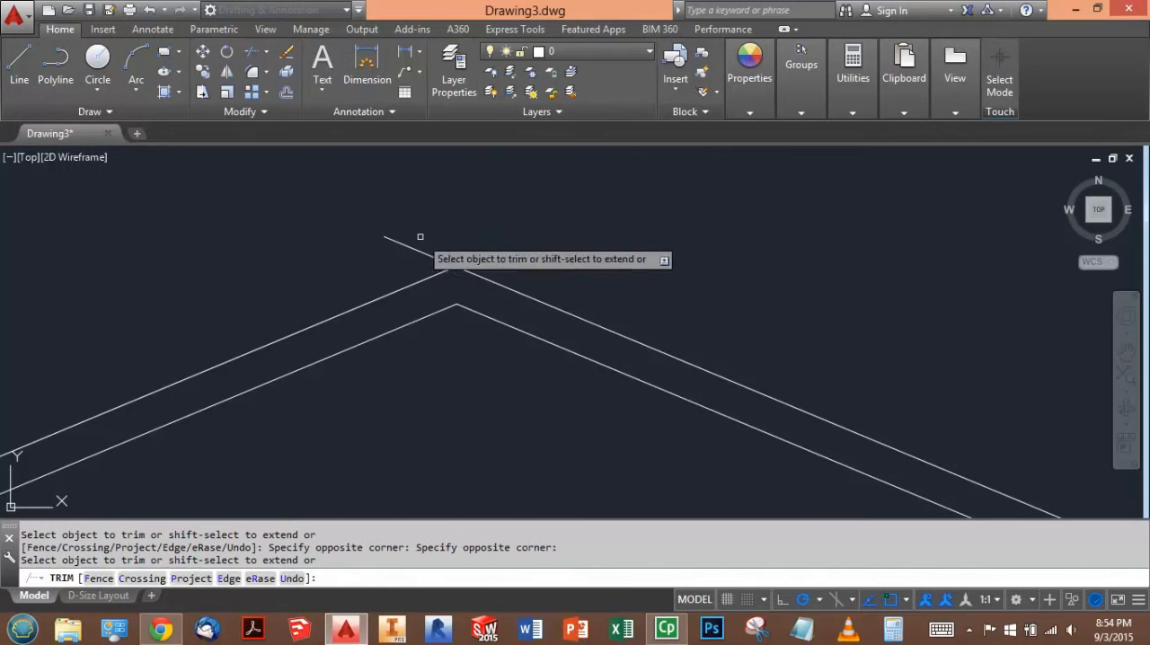
{"action": "scroll", "coordinate": [452, 187], "scroll_direction": "up", "scroll_amount": 2}
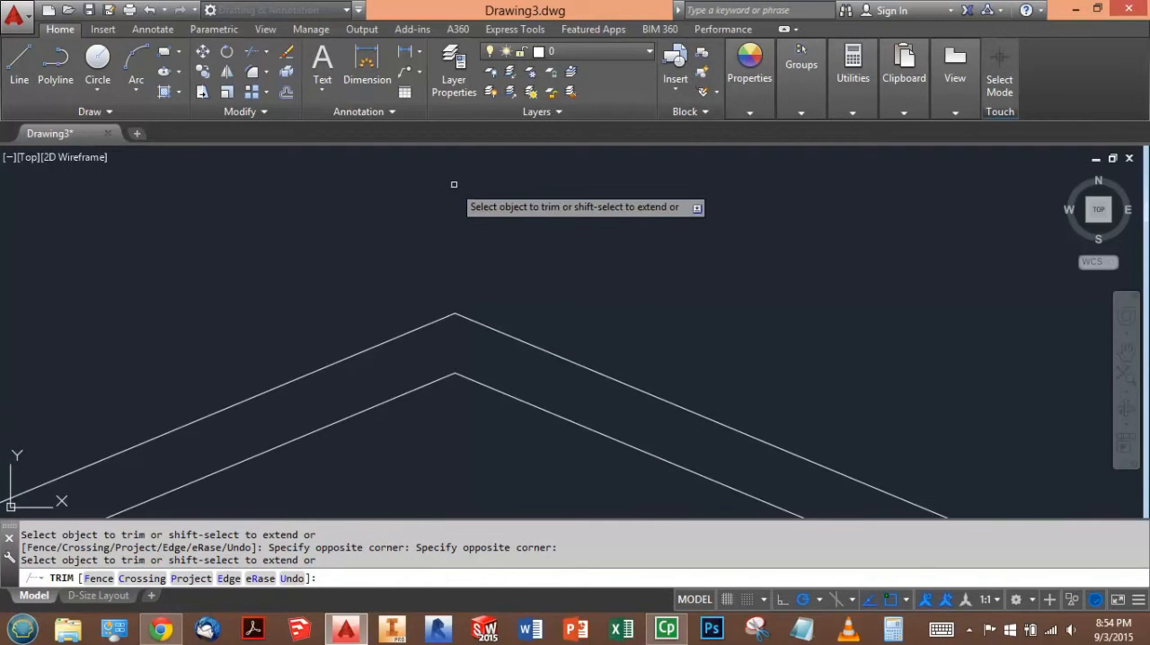
{"action": "scroll", "coordinate": [455, 177], "scroll_direction": "down", "scroll_amount": 3}
{"action": "scroll", "coordinate": [676, 300], "scroll_direction": "up", "scroll_amount": 3}
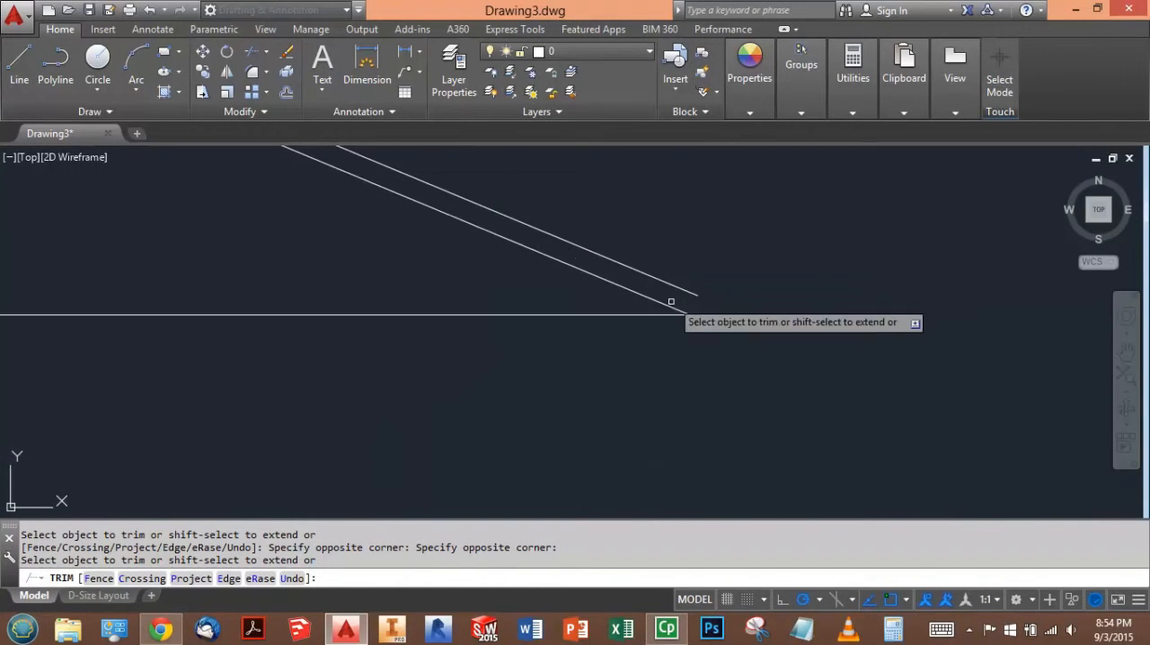
{"action": "key", "text": "Escape"}
{"action": "key", "text": "Escape"}
{"action": "key", "text": "Escape"}
- Draw a vertical line upward from the right end of the base line, crossing the outer roof line
{"action": "type", "text": "l"}
{"action": "key", "text": "Return"}
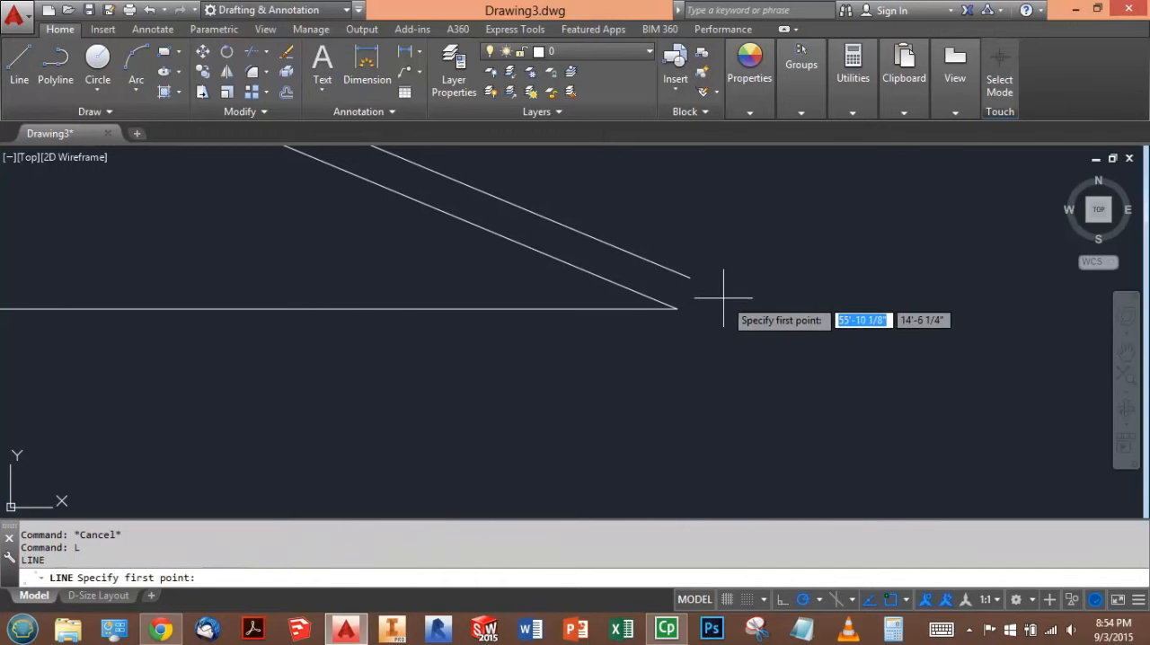
{"action": "left_click", "coordinate": [675, 308]}
{"action": "left_click", "coordinate": [676, 205]}
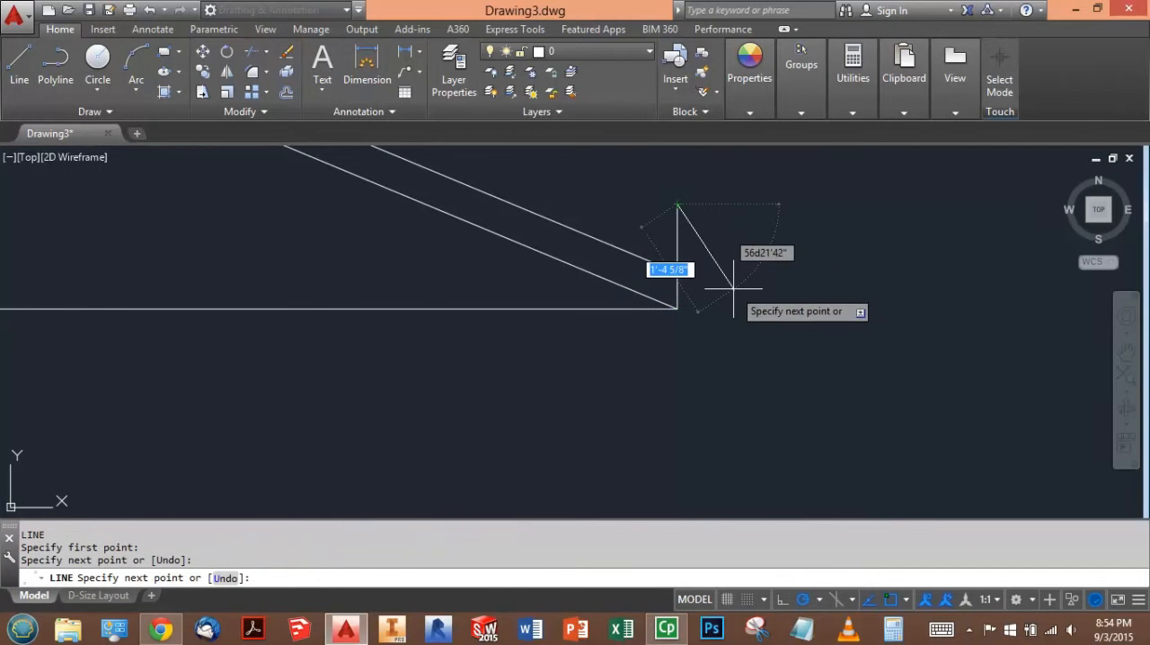
{"action": "key", "text": "Escape"}
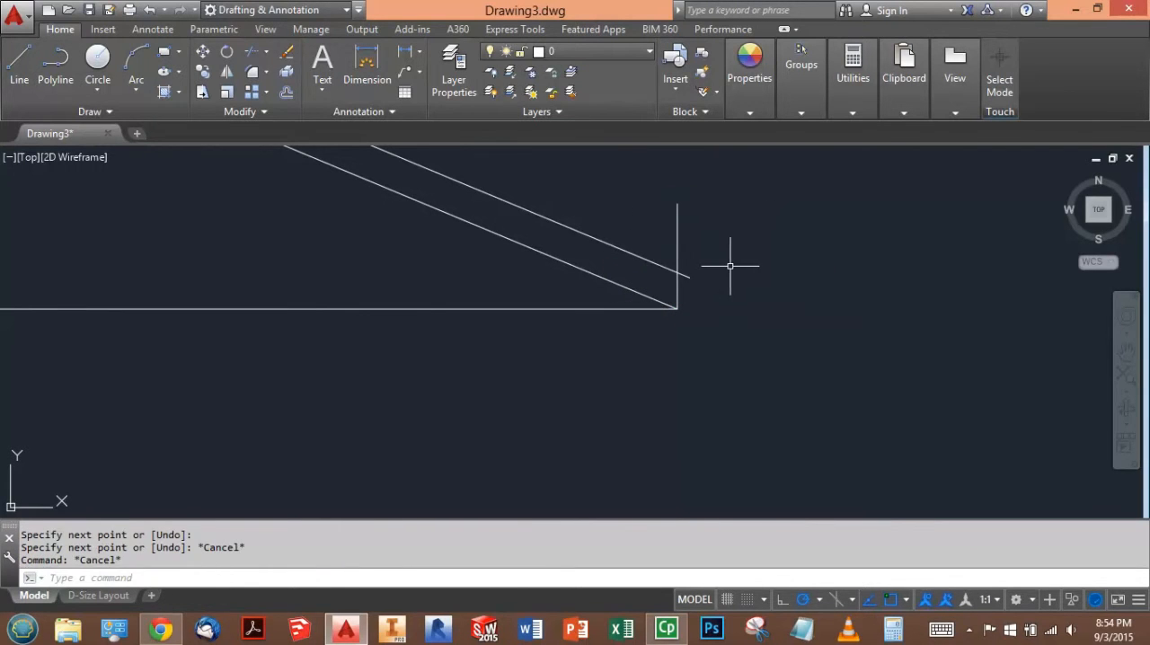
- Offset the vertical line at the right end of the base 1' outward and erase the original
{"action": "type", "text": "o"}
{"action": "key", "text": "Return"}
{"action": "type", "text": "1'"}
{"action": "key", "text": "Return"}
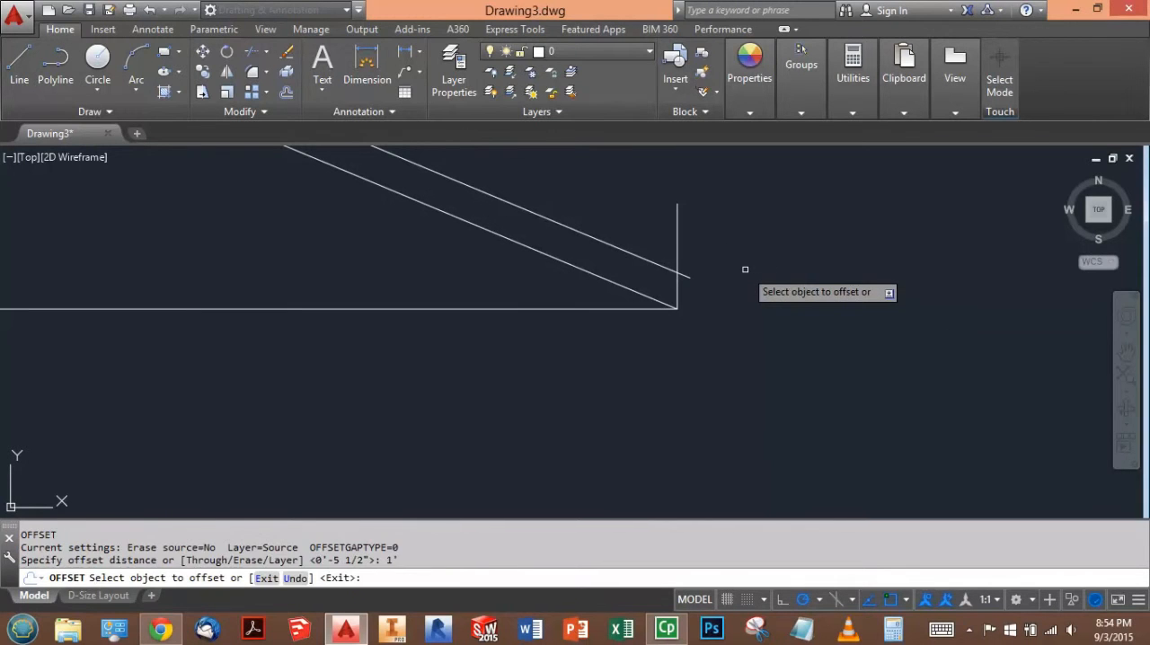
{"action": "left_click", "coordinate": [677, 213]}
{"action": "left_click", "coordinate": [757, 232]}
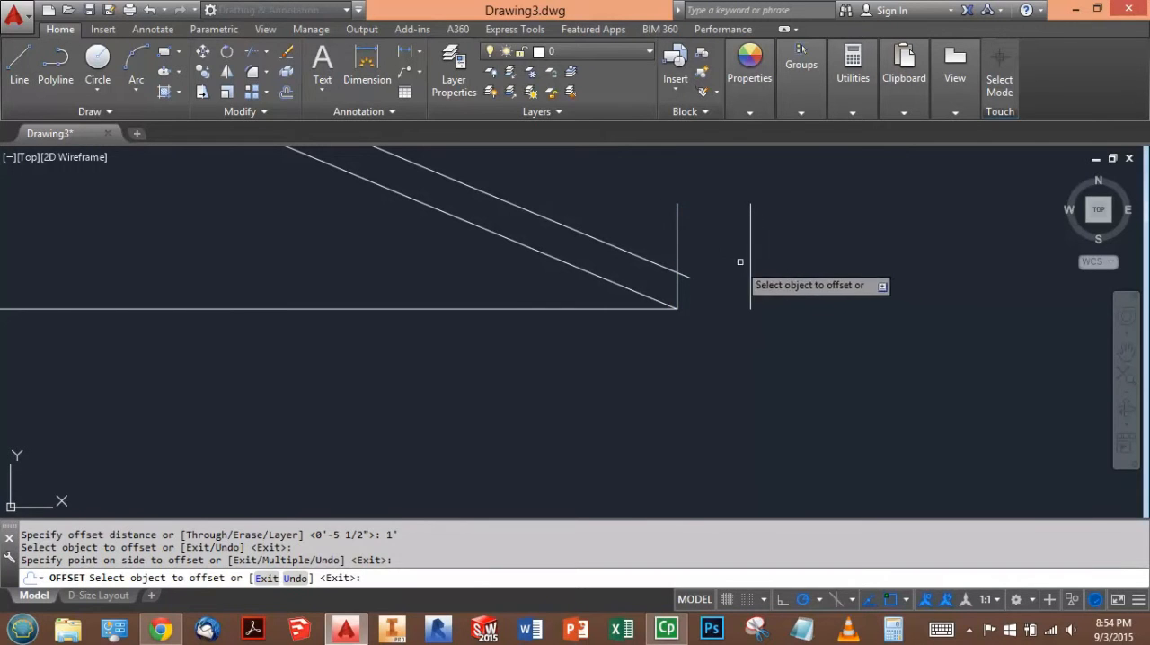
{"action": "key", "text": "Escape"}
{"action": "key", "text": "Escape"}
{"action": "left_click", "coordinate": [685, 209]}
{"action": "left_click", "coordinate": [680, 225]}
{"action": "key", "text": "Delete"}
- Stretch the lower end of the remaining vertical line straight down to well below the base line
{"action": "left_click", "coordinate": [764, 235]}
{"action": "left_click", "coordinate": [742, 226]}
{"action": "left_click", "coordinate": [750, 310]}
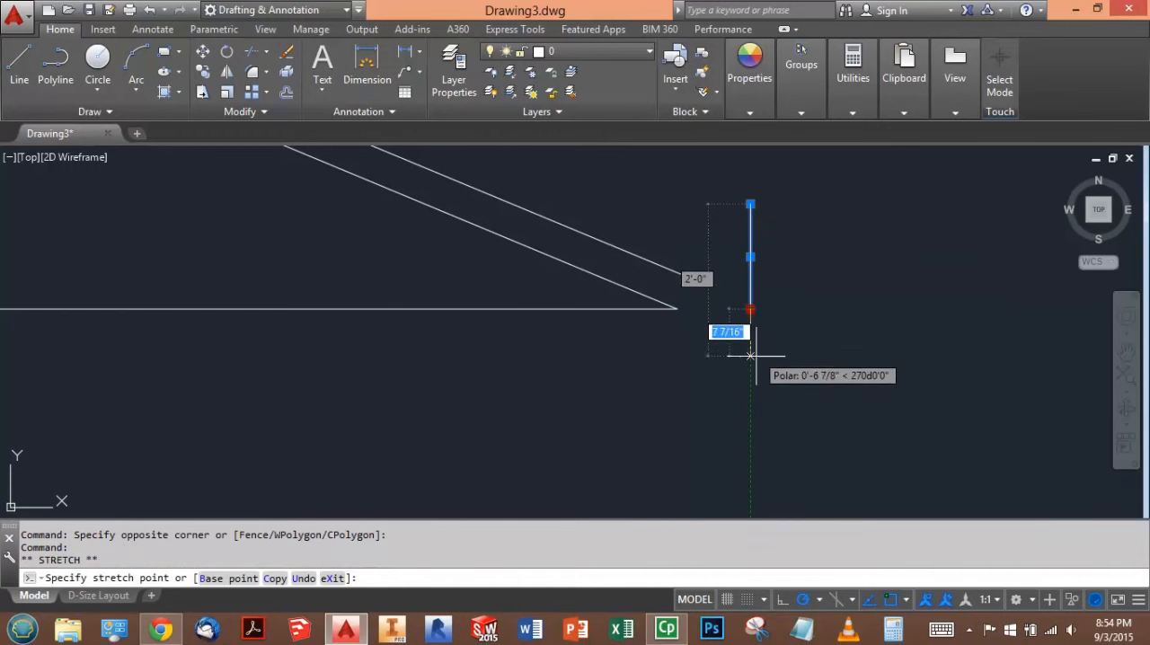
{"action": "left_click", "coordinate": [751, 401]}
{"action": "key", "text": "Escape"}
{"action": "key", "text": "Escape"}
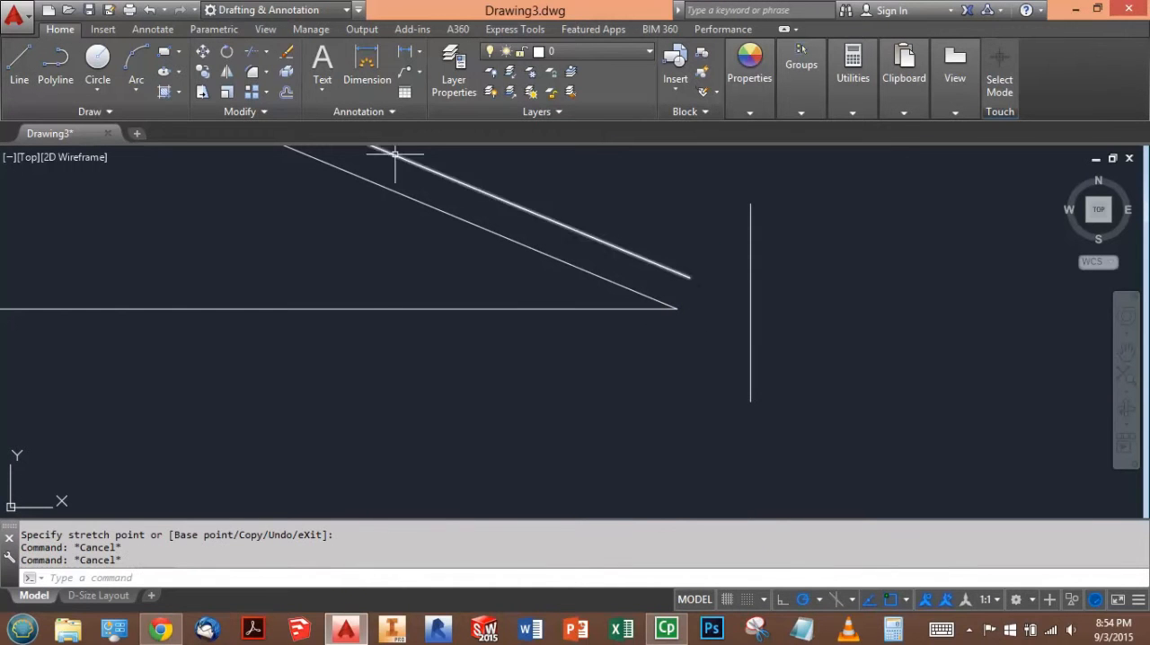
- Extend both sloping rafter lines on the right side of the roof to the vertical overhang line
{"action": "left_click", "coordinate": [267, 53]}
{"action": "left_click", "coordinate": [253, 113]}
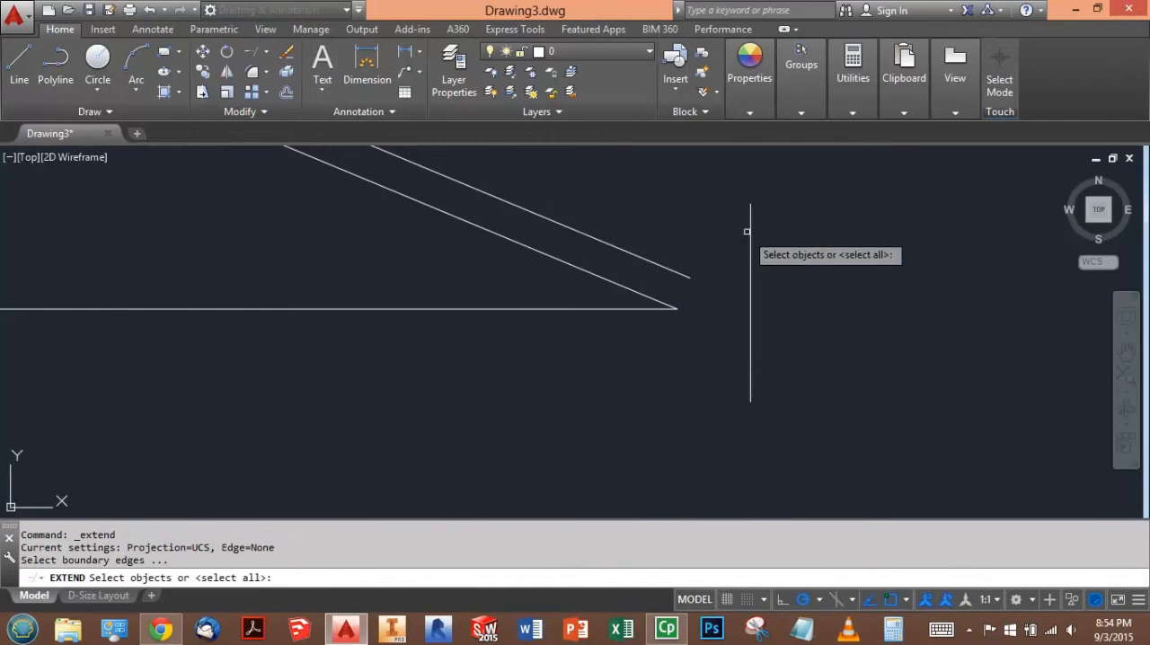
{"action": "left_click", "coordinate": [748, 227]}
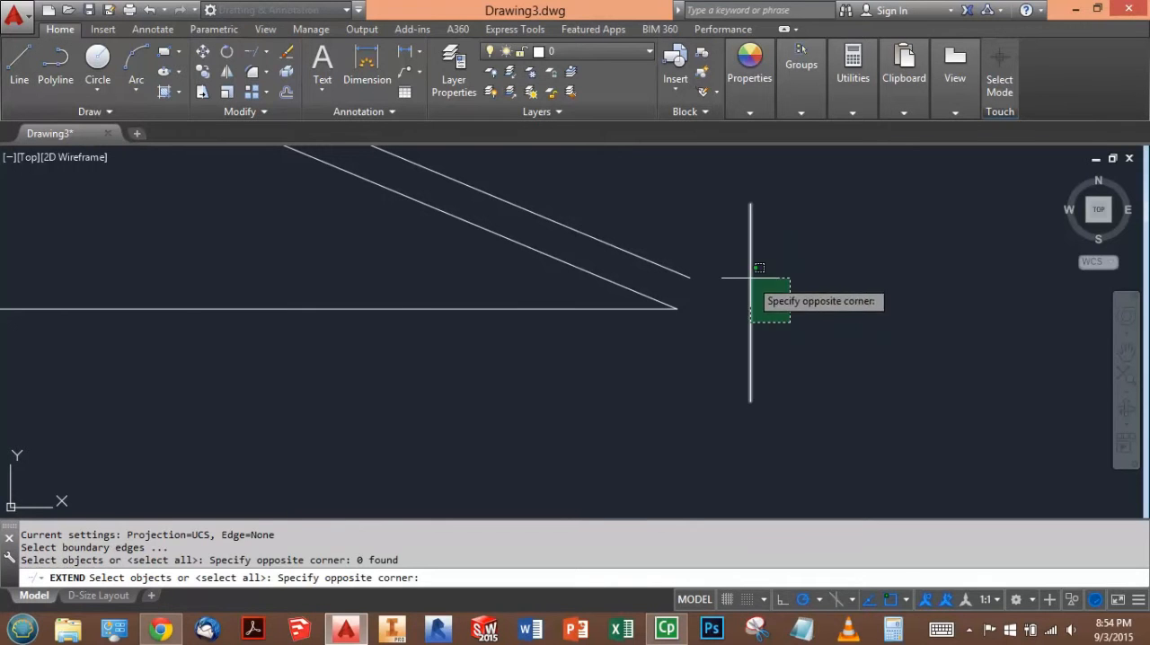
{"action": "left_click", "coordinate": [755, 270]}
{"action": "key", "text": "Return"}
{"action": "left_click", "coordinate": [620, 293]}
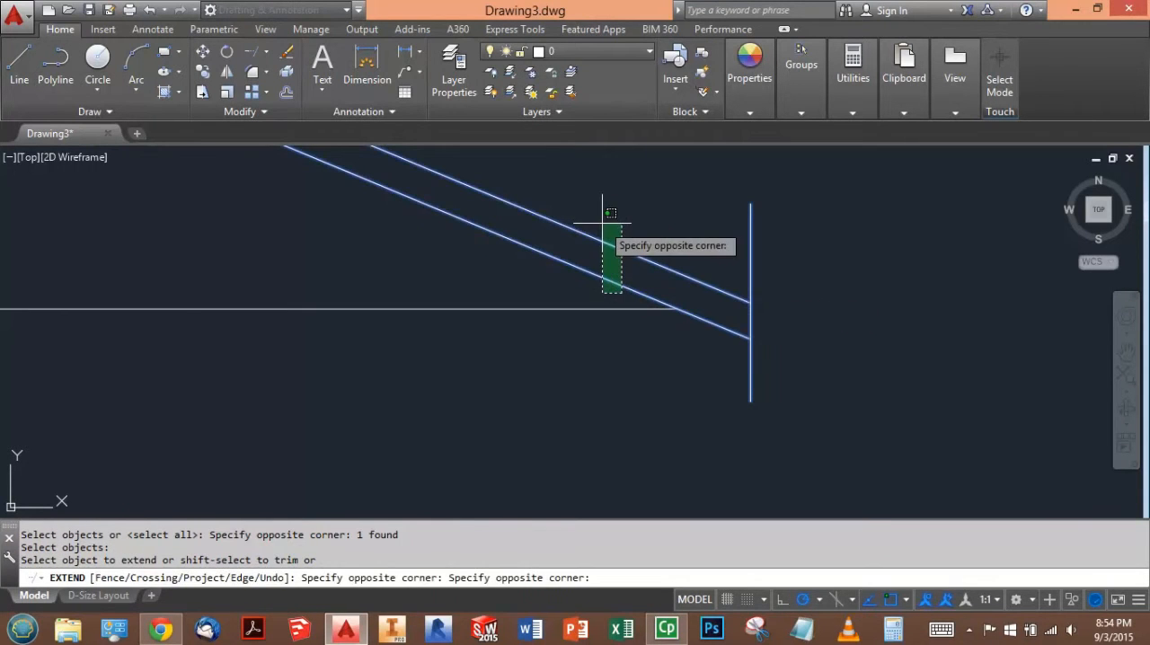
{"action": "left_click", "coordinate": [609, 229]}
{"action": "key", "text": "Escape"}
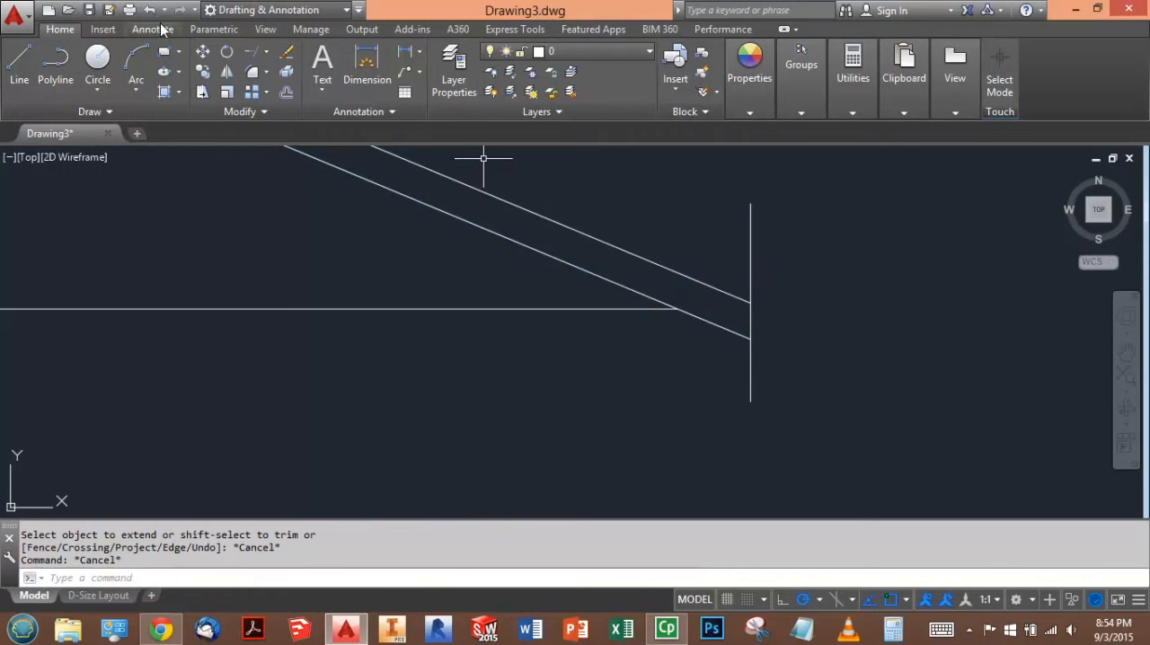
- Trim the vertical overhang line above and below the rafter so only the piece closing the rafter's right end remains
{"action": "left_click", "coordinate": [268, 52]}
{"action": "left_click", "coordinate": [241, 79]}
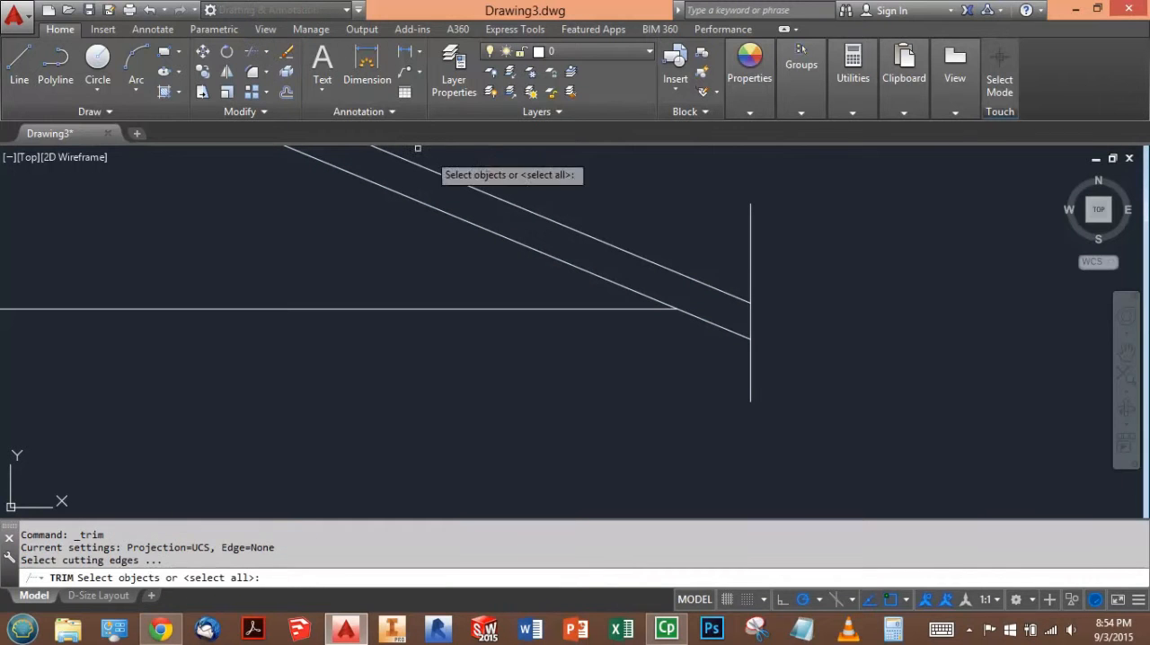
{"action": "key", "text": "Return"}
{"action": "left_click", "coordinate": [706, 212]}
{"action": "left_click", "coordinate": [757, 237]}
{"action": "left_click", "coordinate": [773, 369]}
{"action": "key", "text": "Escape"}
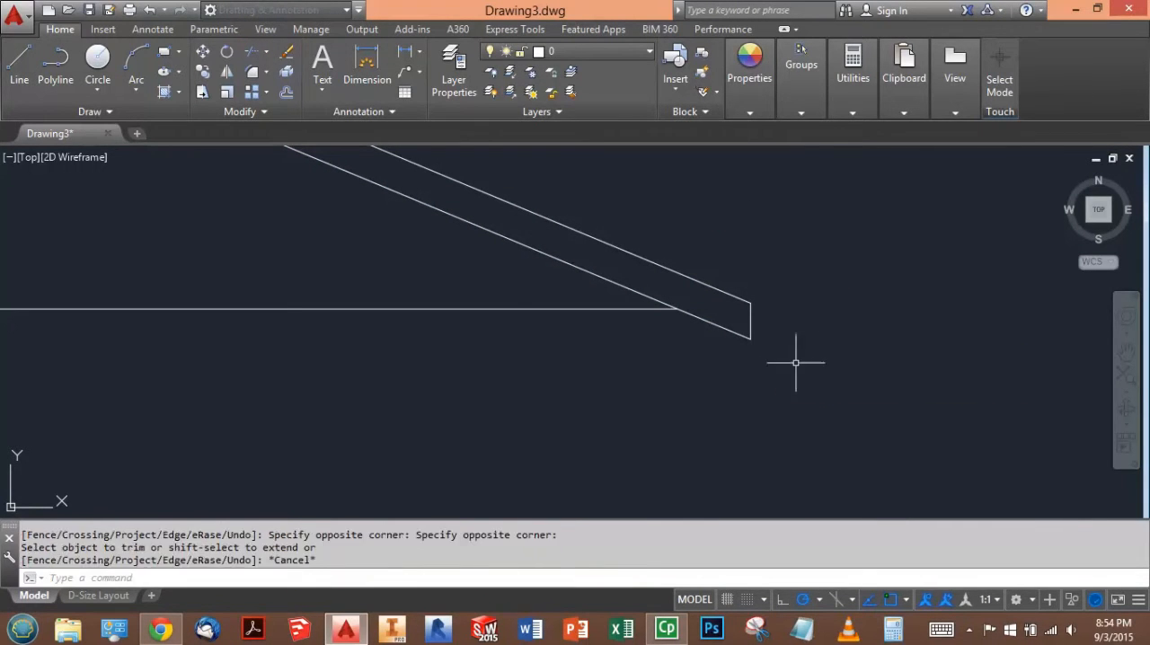
- Mirror the short vertical end line to the left side about a vertical axis through the base line's midpoint, keeping the original
{"action": "left_click", "coordinate": [725, 227]}
{"action": "left_click", "coordinate": [807, 355]}
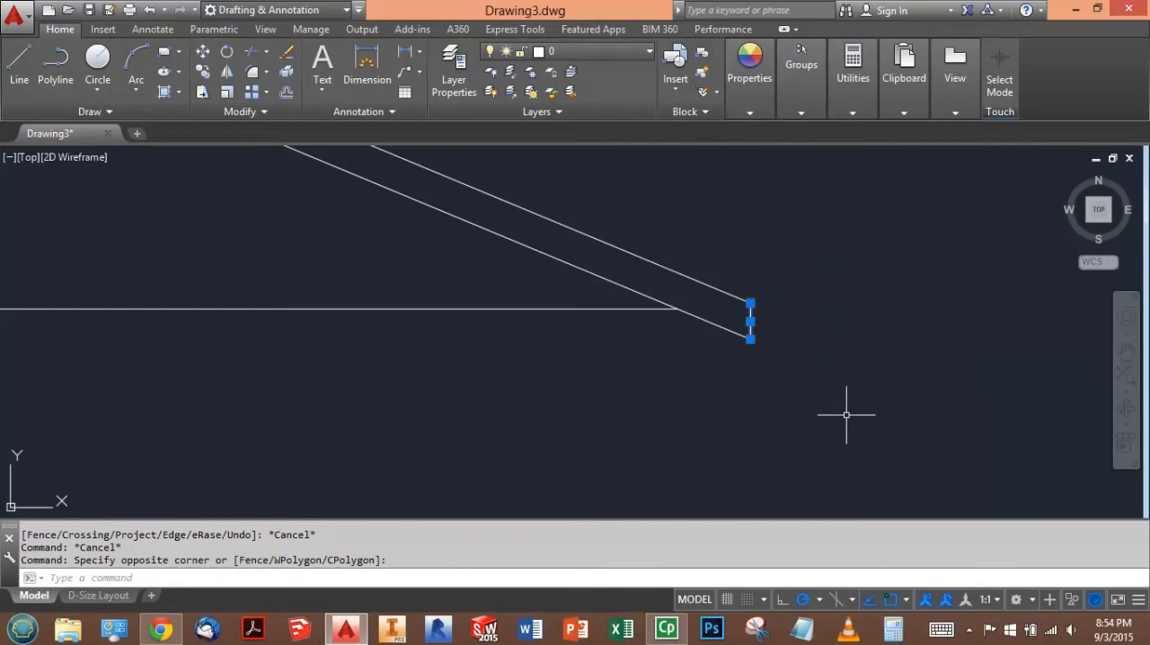
{"action": "type", "text": "MI"}
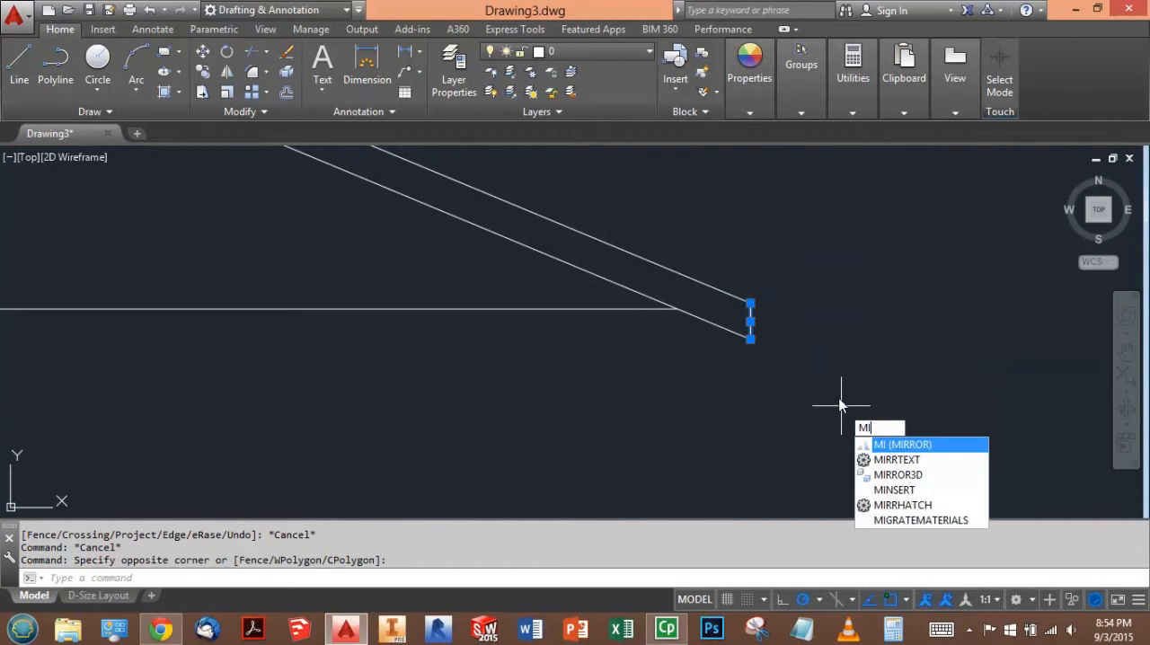
{"action": "key", "text": "Return"}
{"action": "scroll", "coordinate": [903, 323], "scroll_direction": "up", "scroll_amount": 2}
{"action": "scroll", "coordinate": [918, 321], "scroll_direction": "down", "scroll_amount": 5}
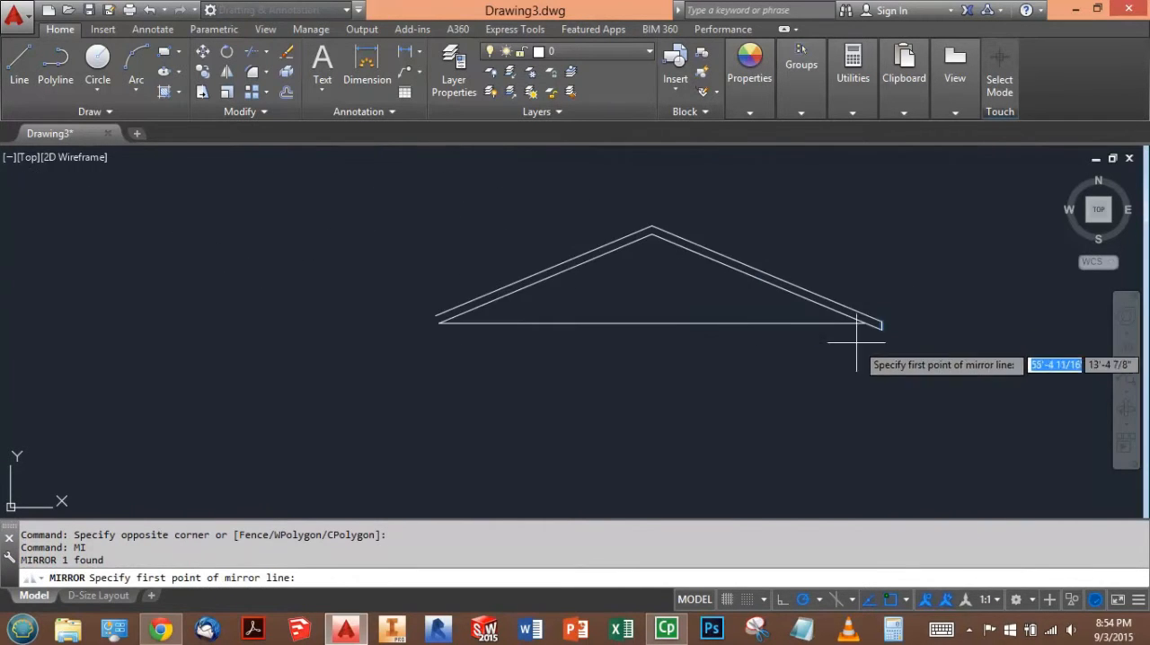
{"action": "left_click", "coordinate": [654, 322]}
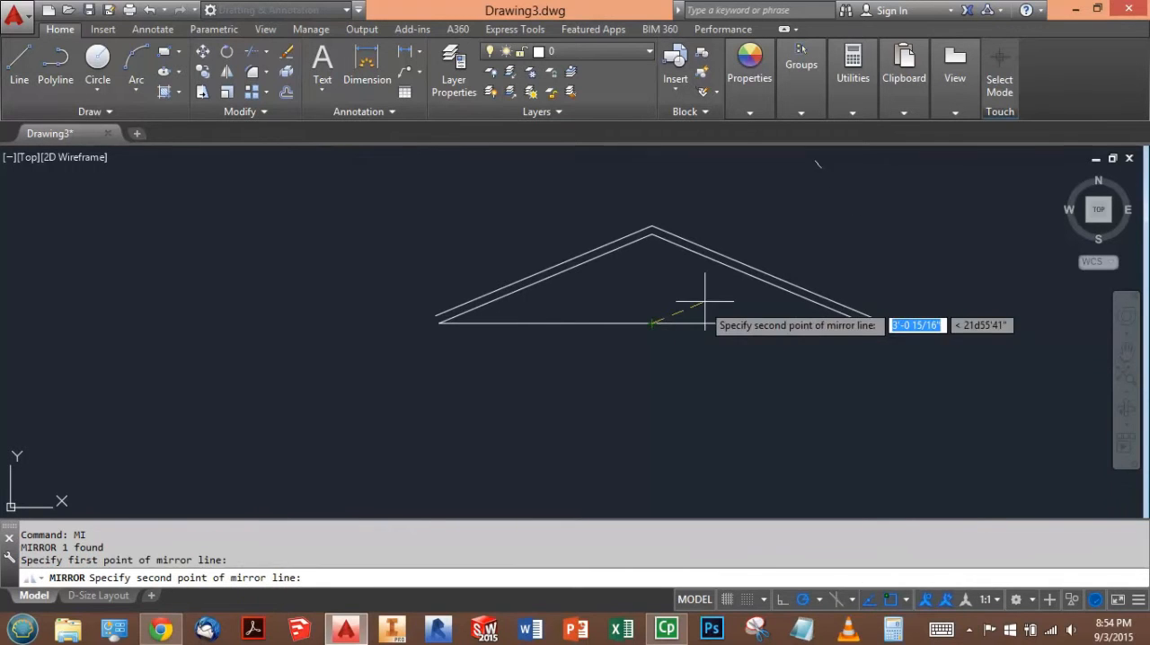
{"action": "left_click", "coordinate": [649, 184]}
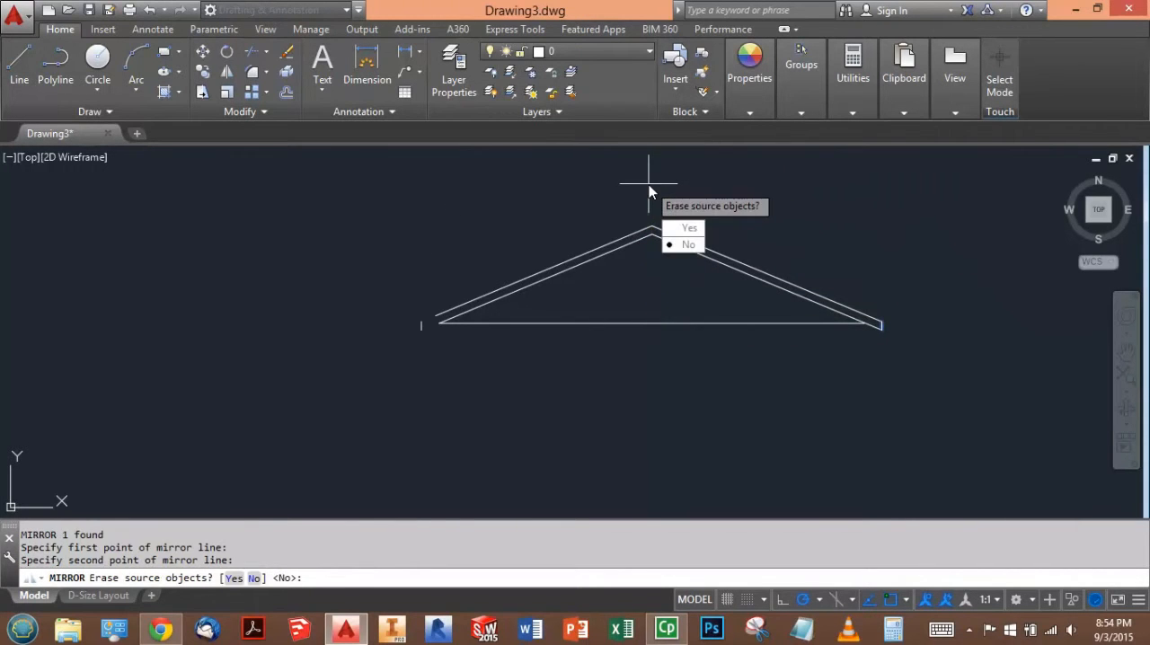
{"action": "key", "text": "Return"}
{"action": "scroll", "coordinate": [422, 331], "scroll_direction": "down", "scroll_amount": 3}
{"action": "scroll", "coordinate": [426, 331], "scroll_direction": "up", "scroll_amount": 8}
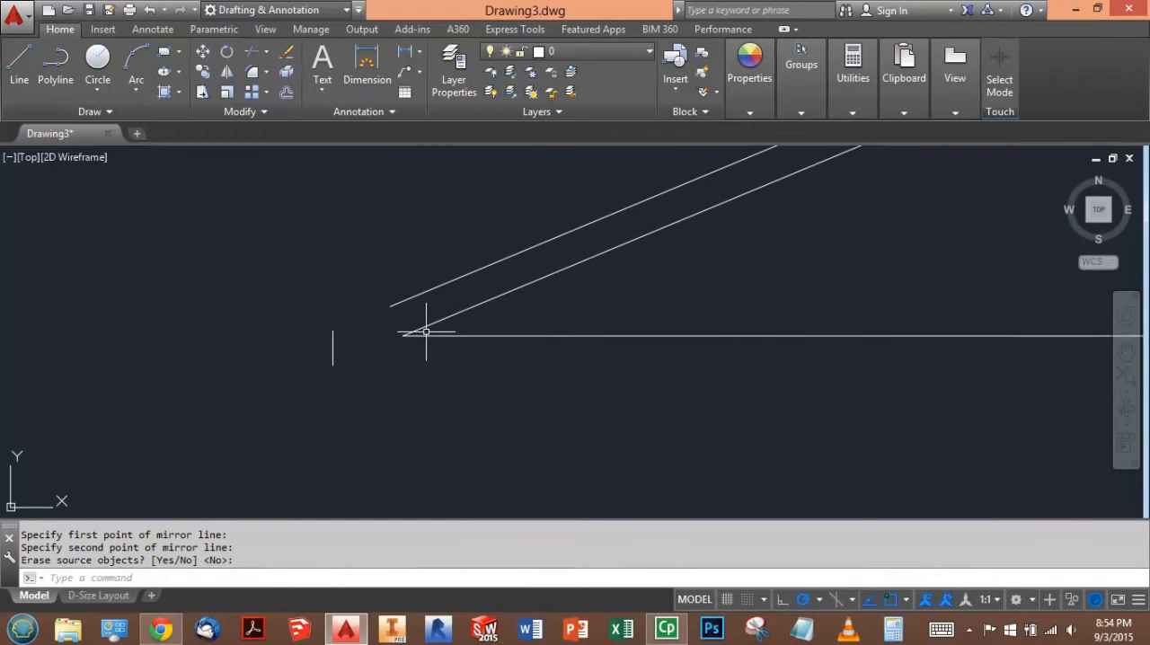
- Extend both left rafter lines to the mirrored vertical end line and show the whole roof
{"action": "left_click", "coordinate": [264, 54]}
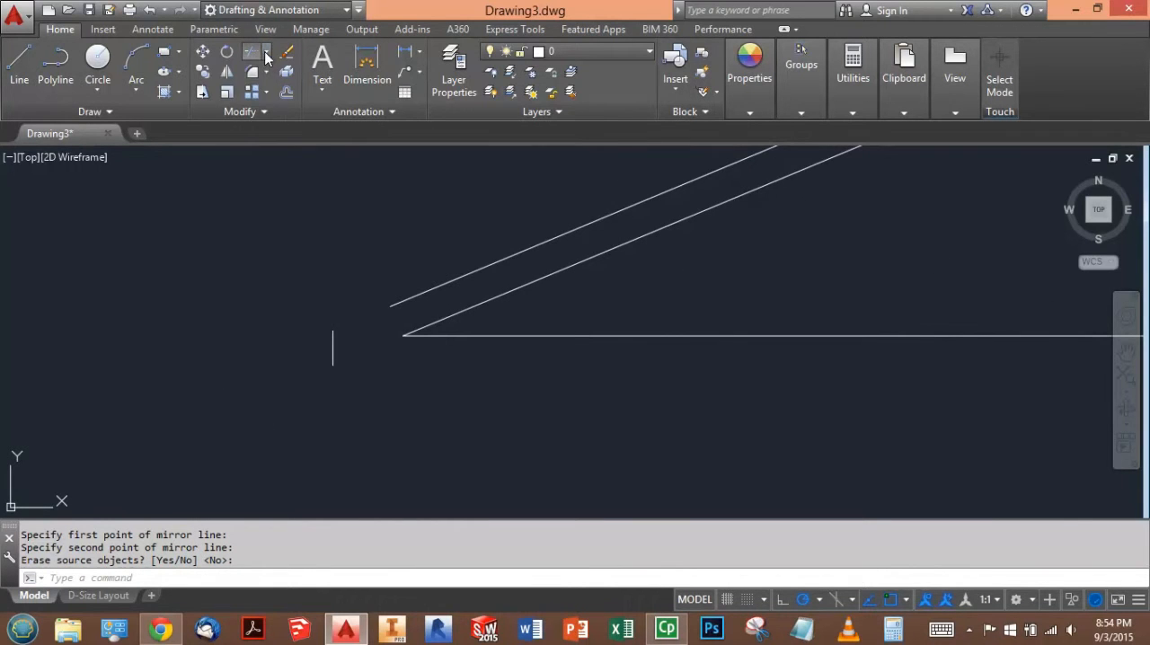
{"action": "left_click", "coordinate": [245, 111]}
{"action": "left_click", "coordinate": [330, 348]}
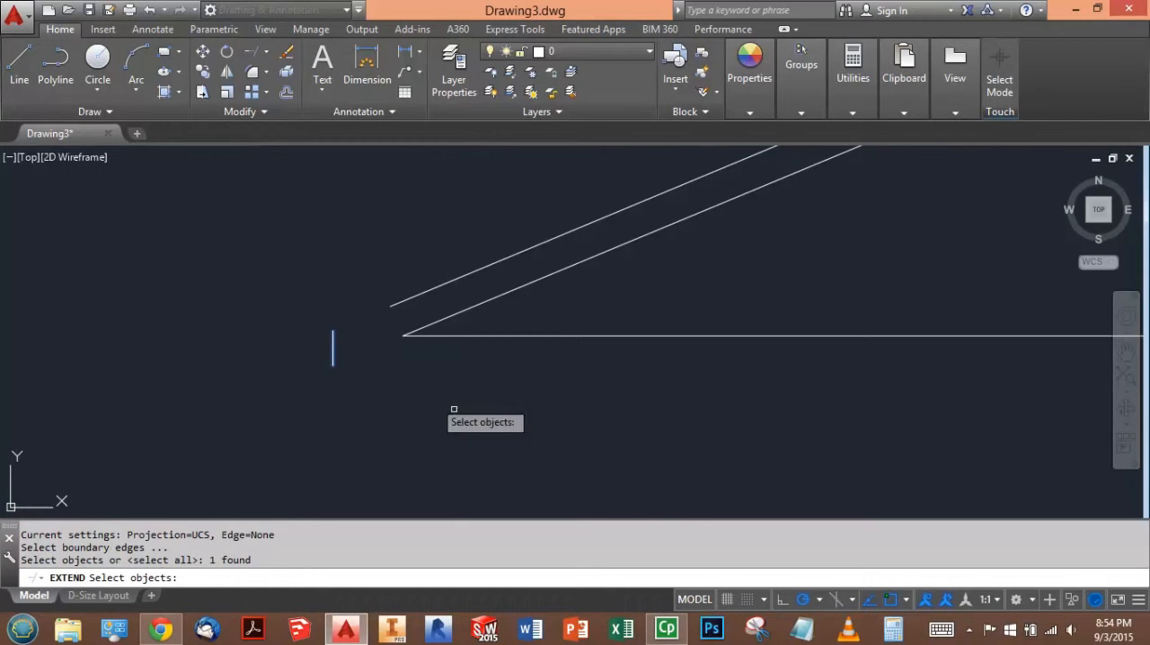
{"action": "key", "text": "Return"}
{"action": "left_click", "coordinate": [432, 323]}
{"action": "left_click", "coordinate": [419, 296]}
{"action": "key", "text": "Escape"}
{"action": "key", "text": "Escape"}
{"action": "key", "text": "Escape"}
{"action": "scroll", "coordinate": [404, 369], "scroll_direction": "down", "scroll_amount": 3}
{"action": "middle_click", "coordinate": [698, 277]}
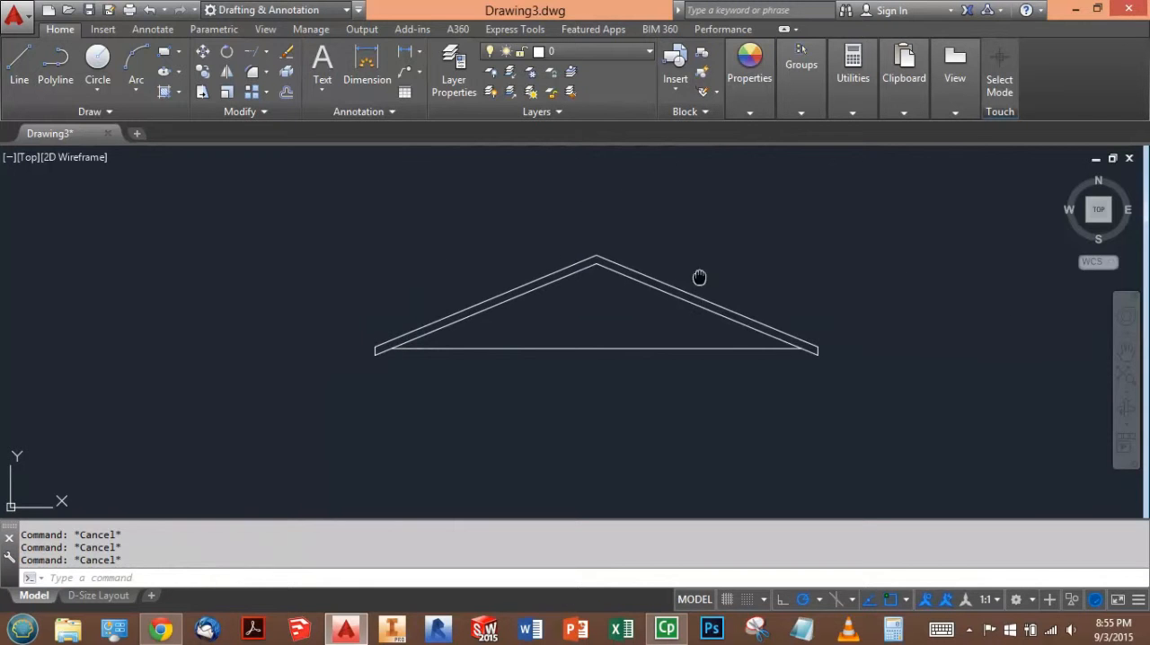
{"action": "scroll", "coordinate": [590, 278], "scroll_direction": "up", "scroll_amount": 1}
{"action": "scroll", "coordinate": [592, 281], "scroll_direction": "down", "scroll_amount": 2}
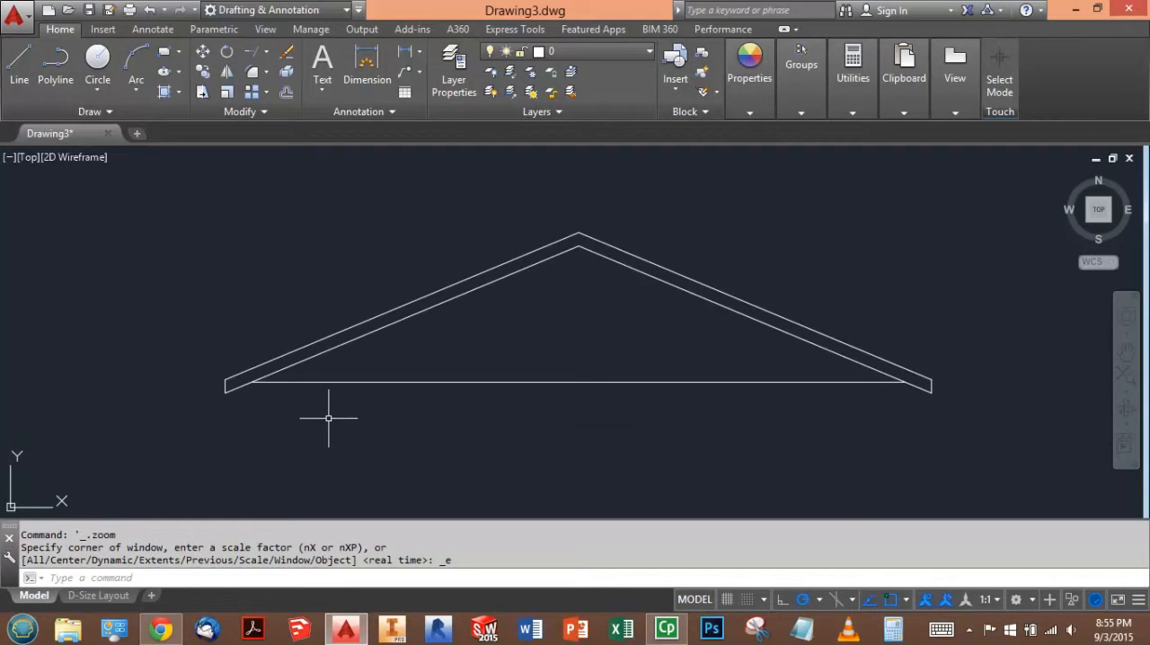
- Check the dimension text requirements in the browser test and create an annotative AutoCAD dimension style named Annotative, based on Standard
{"action": "key", "text": "alt+Tab"}
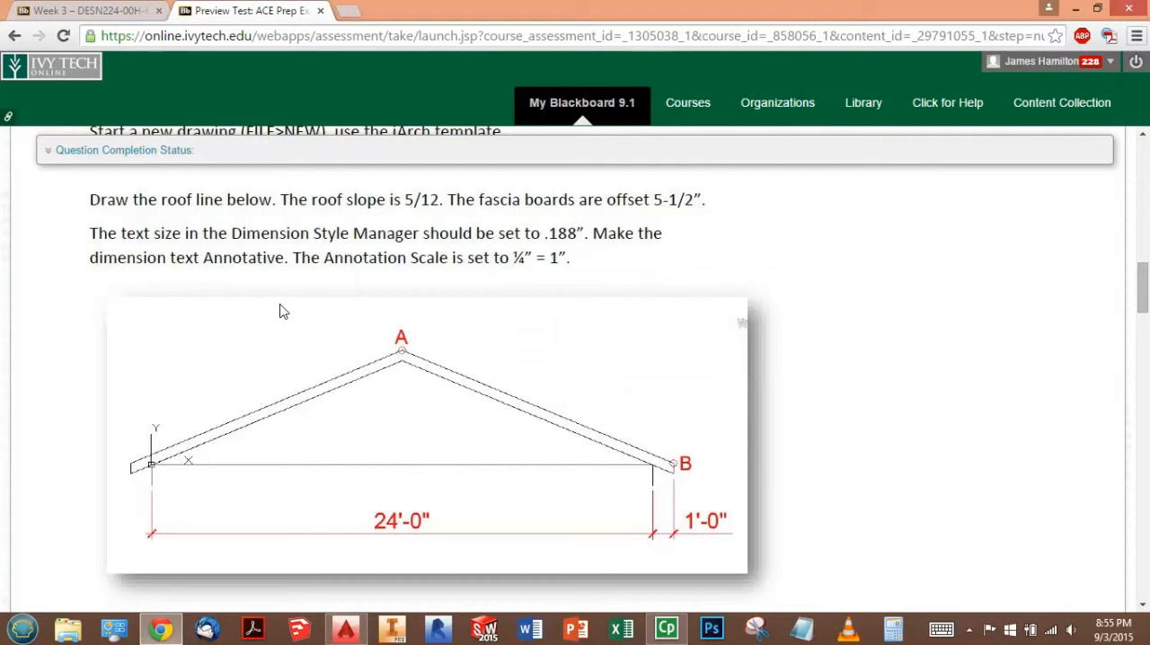
{"action": "key", "text": "alt+Tab"}
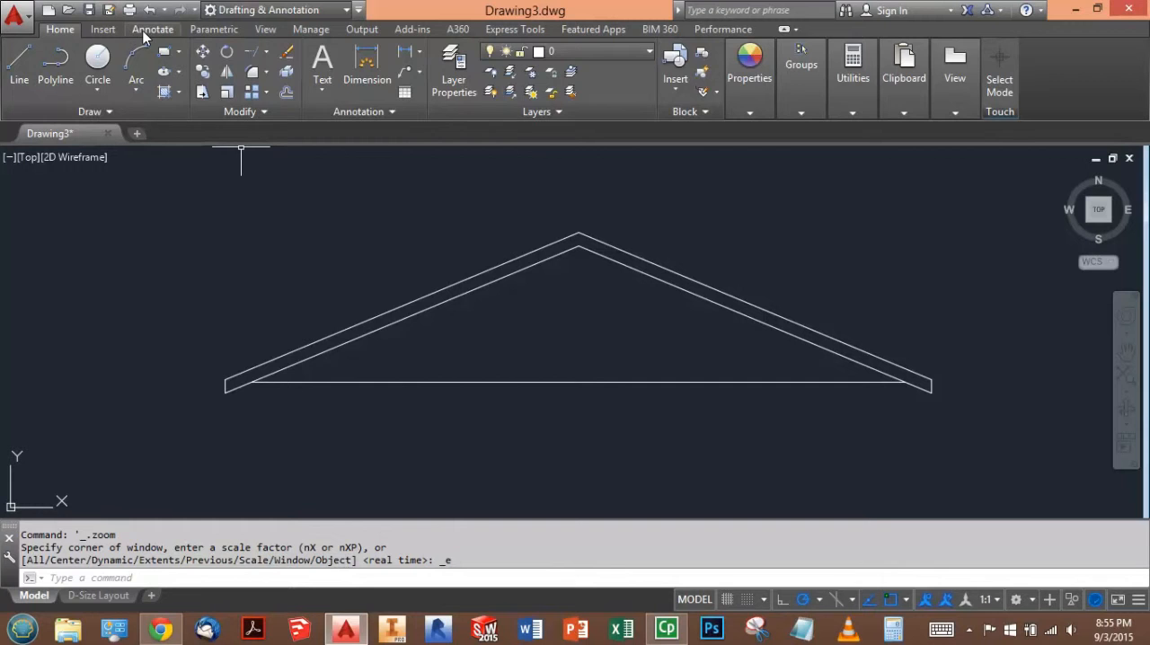
{"action": "left_click", "coordinate": [143, 30]}
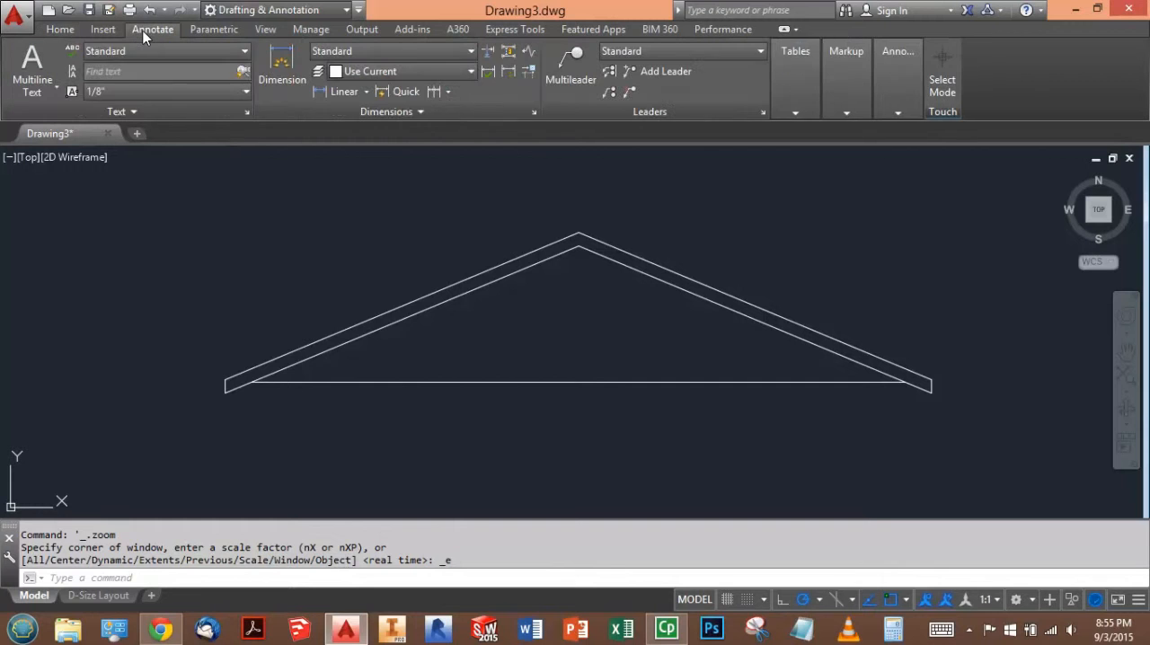
{"action": "left_click", "coordinate": [534, 113]}
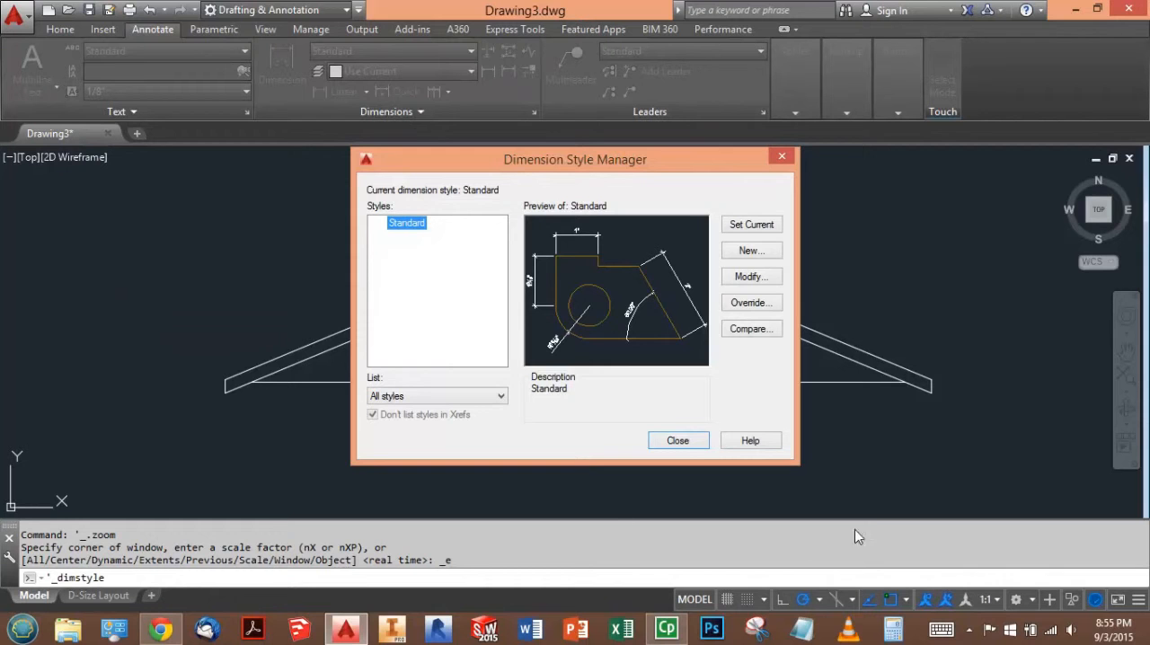
{"action": "left_click", "coordinate": [751, 251]}
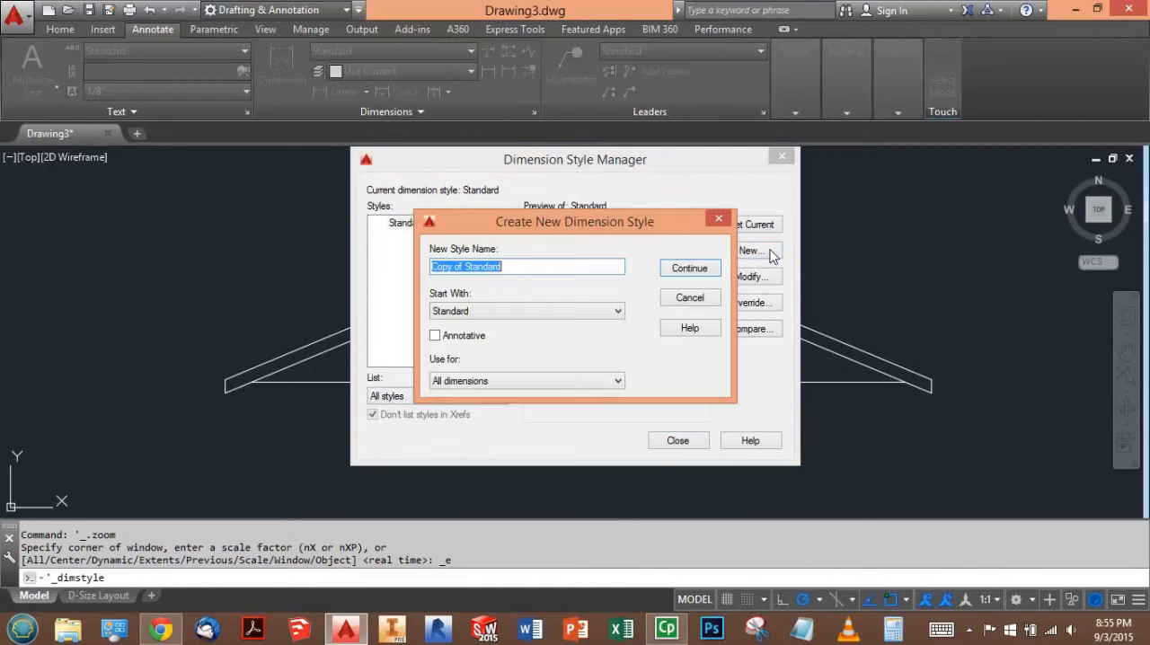
{"action": "left_click", "coordinate": [522, 269]}
{"action": "left_click_drag", "start_coordinate": [503, 268], "coordinate": [403, 290]}
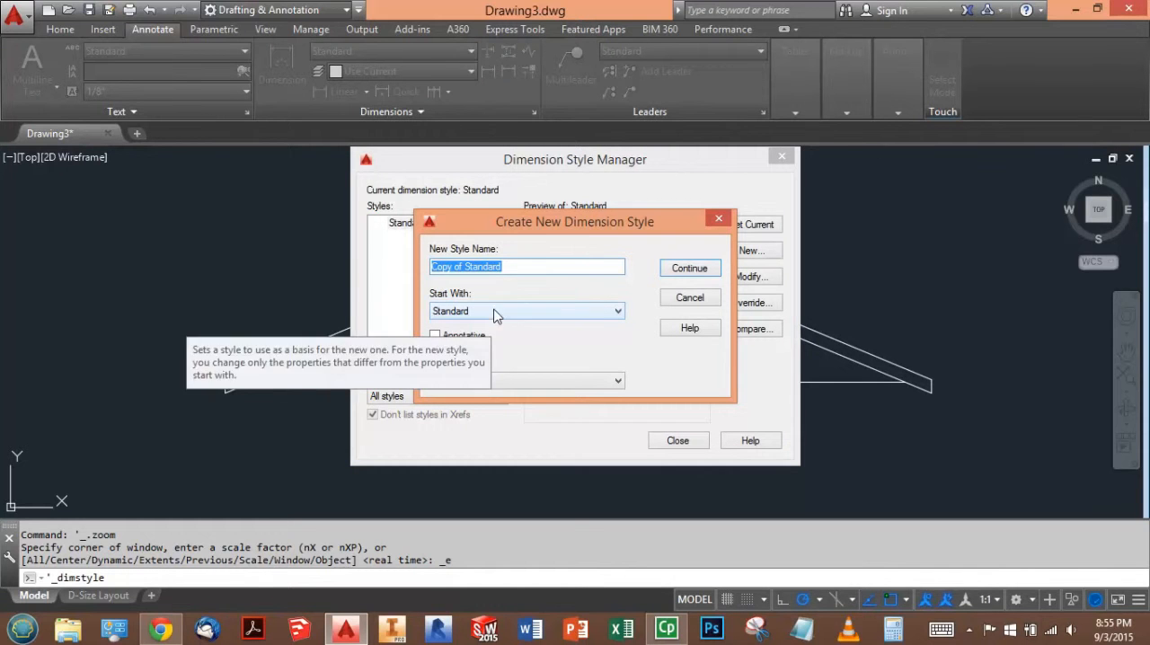
{"action": "type", "text": "Annotative"}
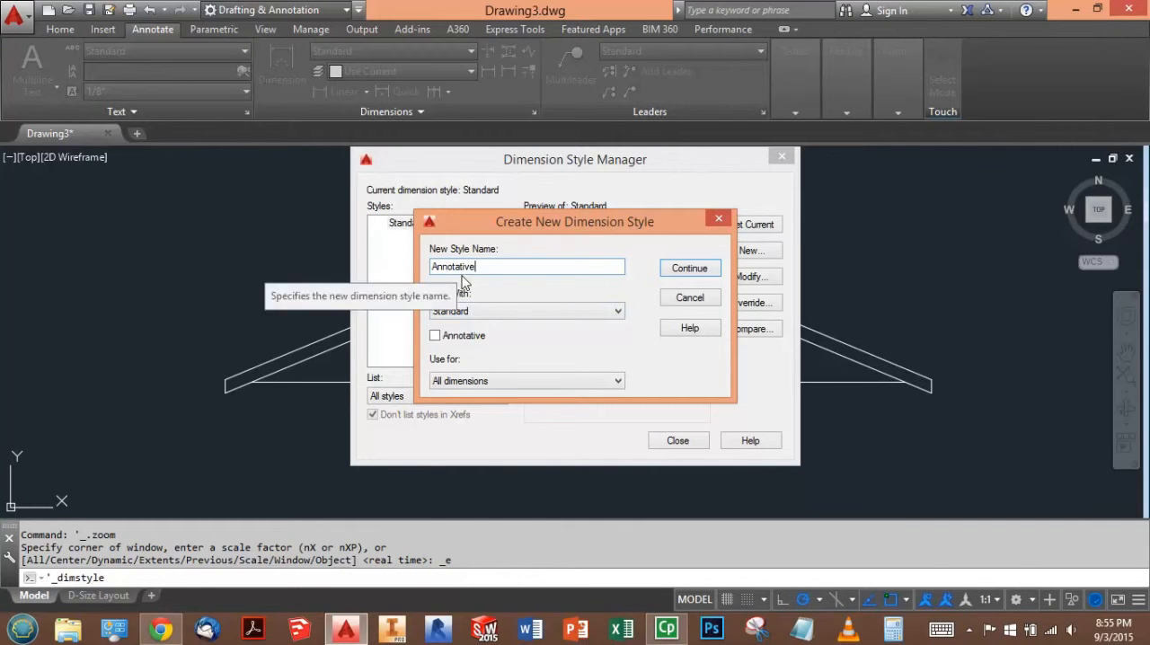
{"action": "left_click", "coordinate": [440, 338]}
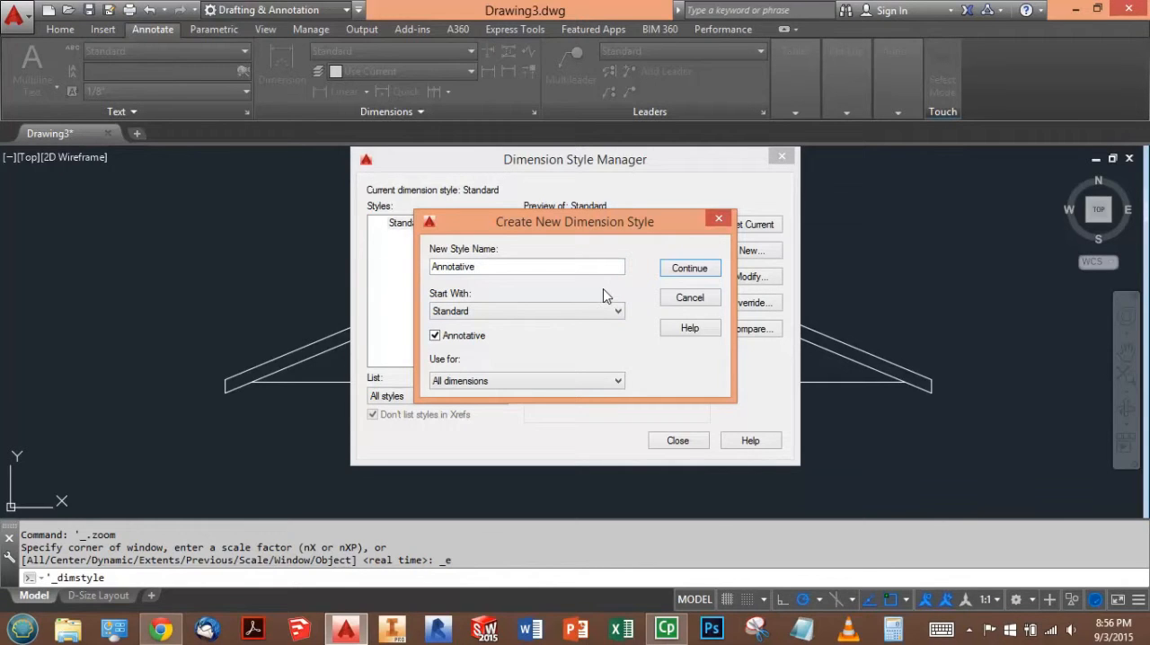
{"action": "left_click", "coordinate": [685, 268]}
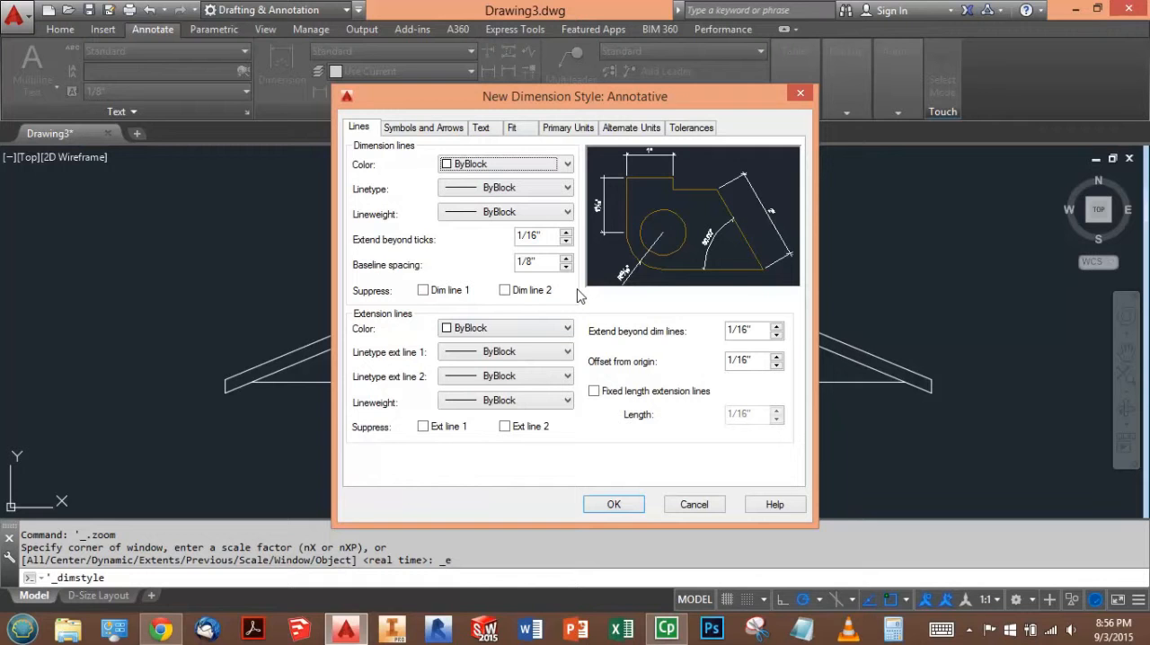
- Set the new dimension style's text height to .188", leave the text frame off and accept the style settings
{"action": "left_click", "coordinate": [490, 132]}
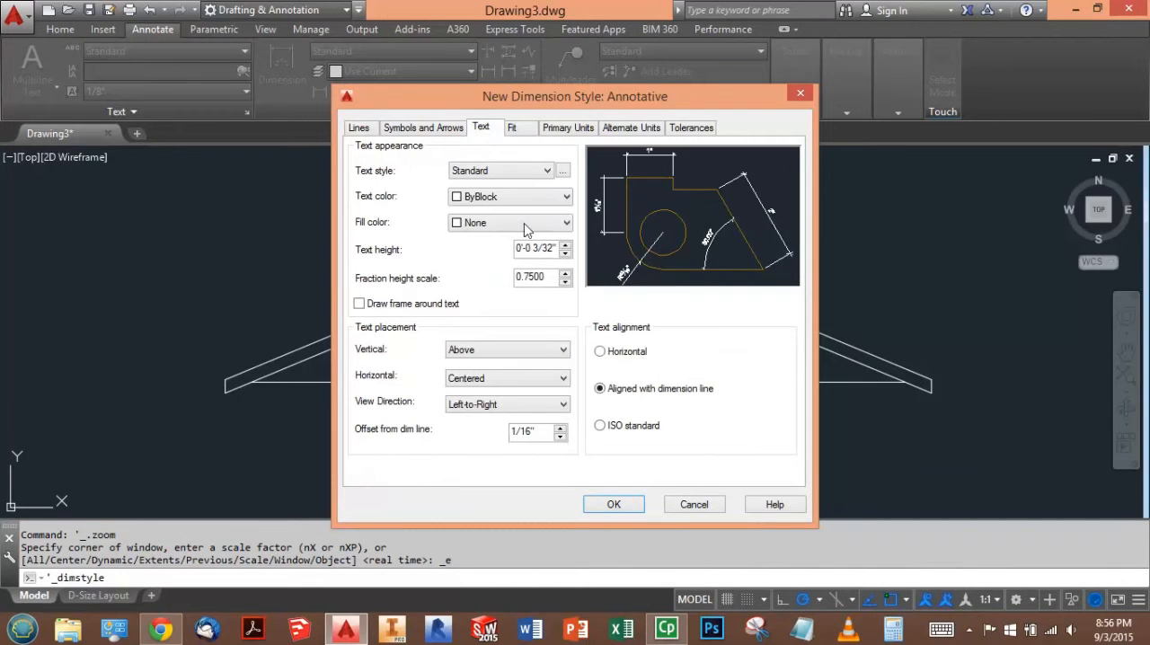
{"action": "double_click", "coordinate": [539, 248]}
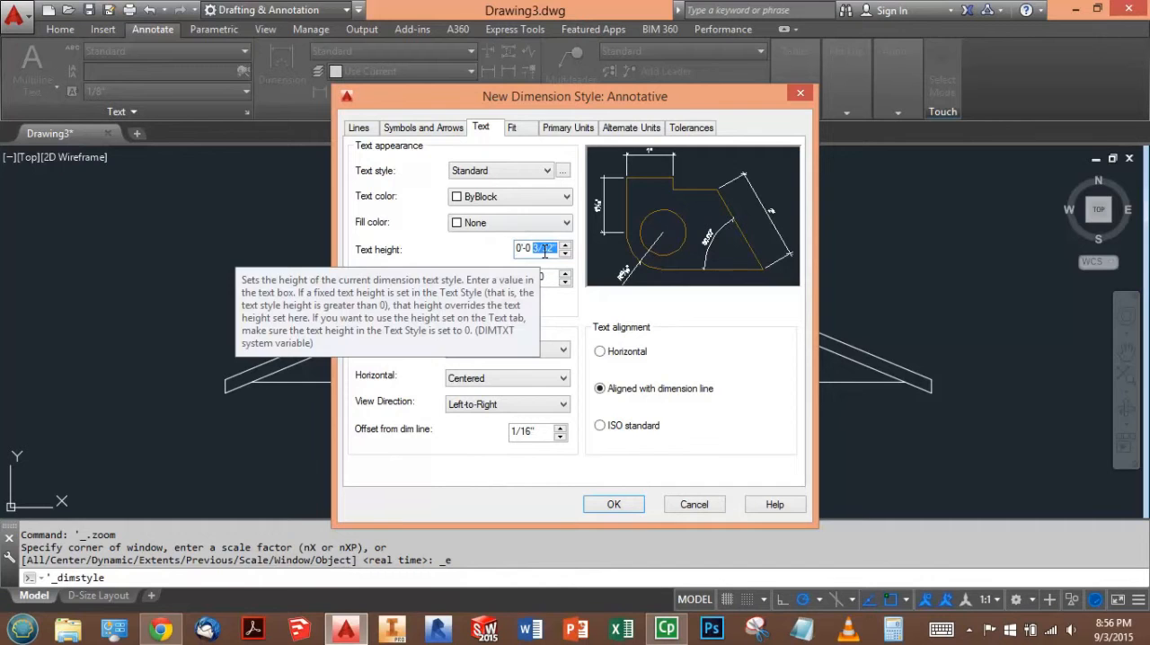
{"action": "key", "text": "BackSpace"}
{"action": "key", "text": "BackSpace"}
{"action": "key", "text": "BackSpace"}
{"action": "key", "text": "BackSpace"}
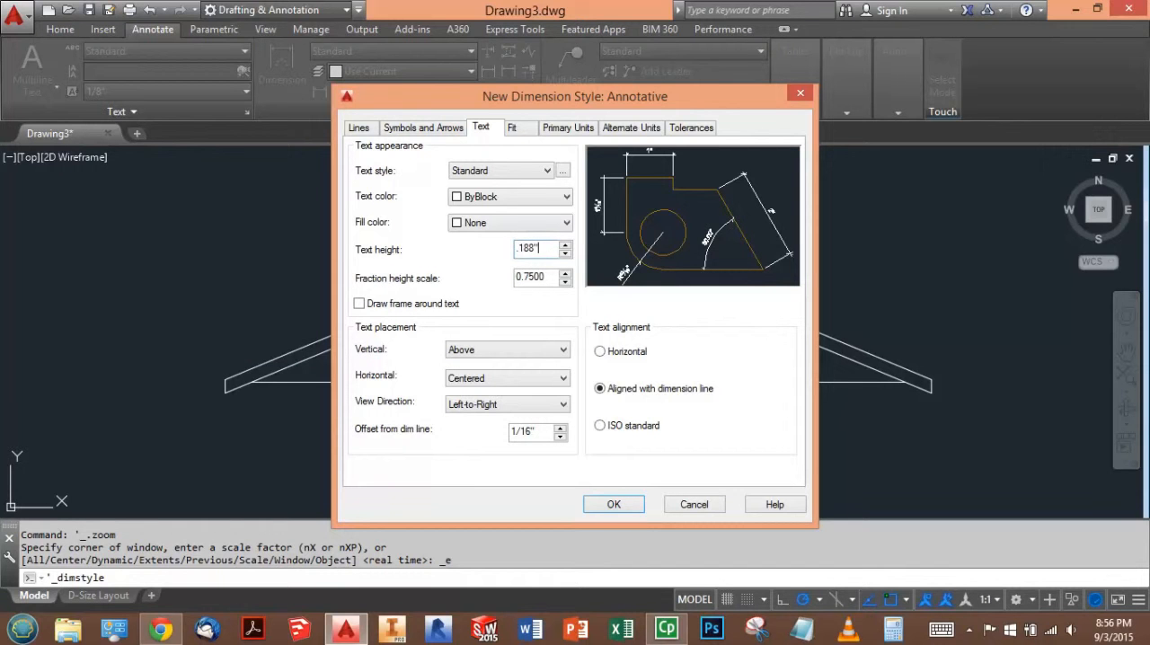
{"action": "type", "text": ".188\""}
{"action": "left_click", "coordinate": [517, 304]}
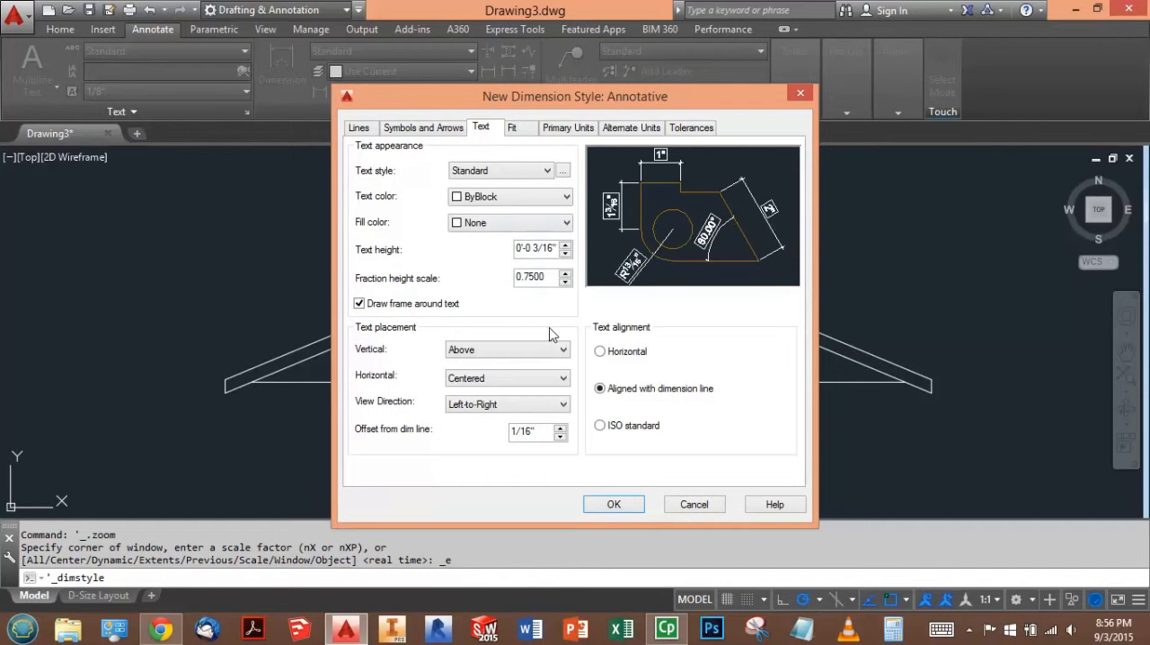
{"action": "left_click", "coordinate": [504, 304]}
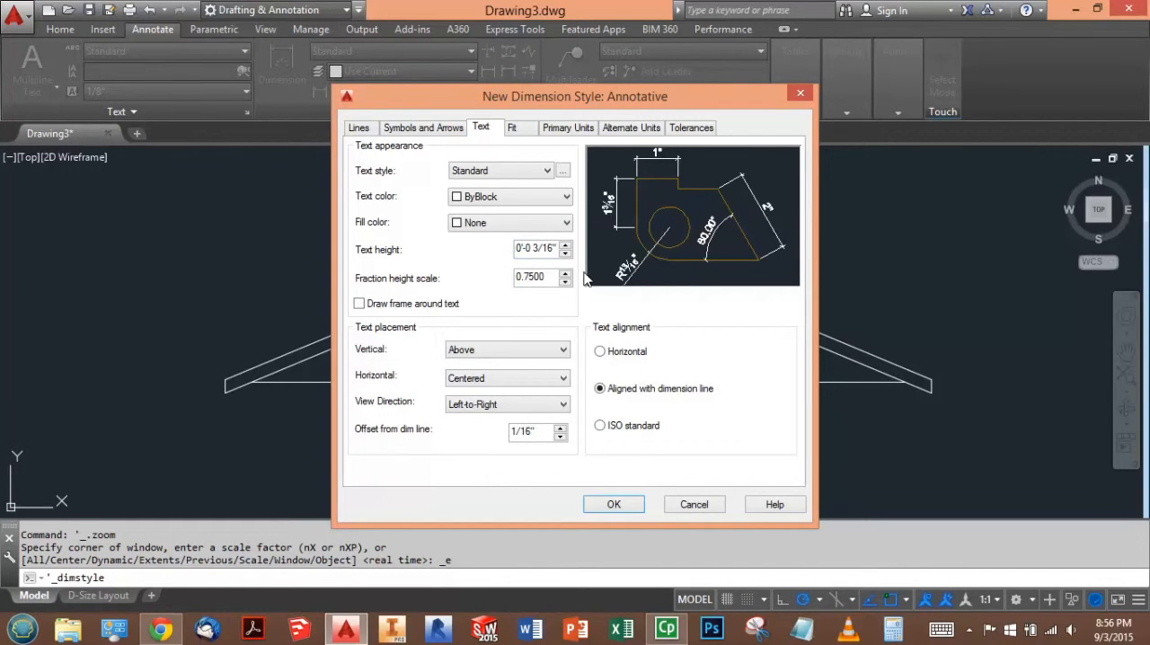
{"action": "left_click", "coordinate": [616, 504]}
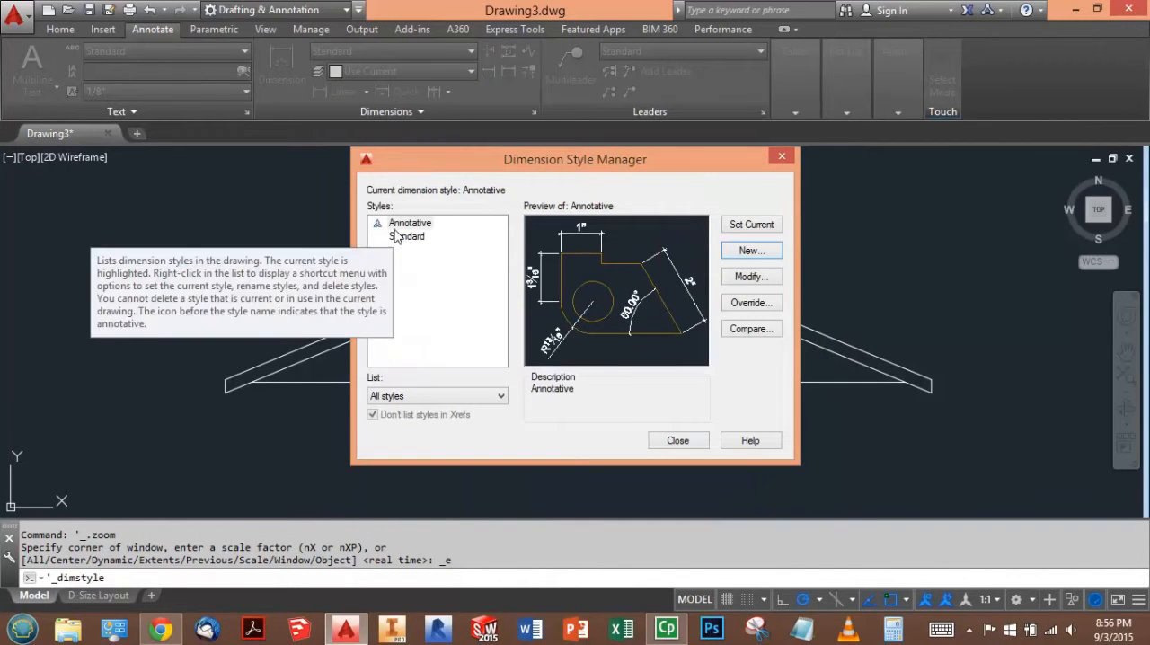
- Make the Annotative dimension style current and close the Dimension Style Manager
{"action": "left_click", "coordinate": [395, 224]}
{"action": "left_click", "coordinate": [744, 222]}
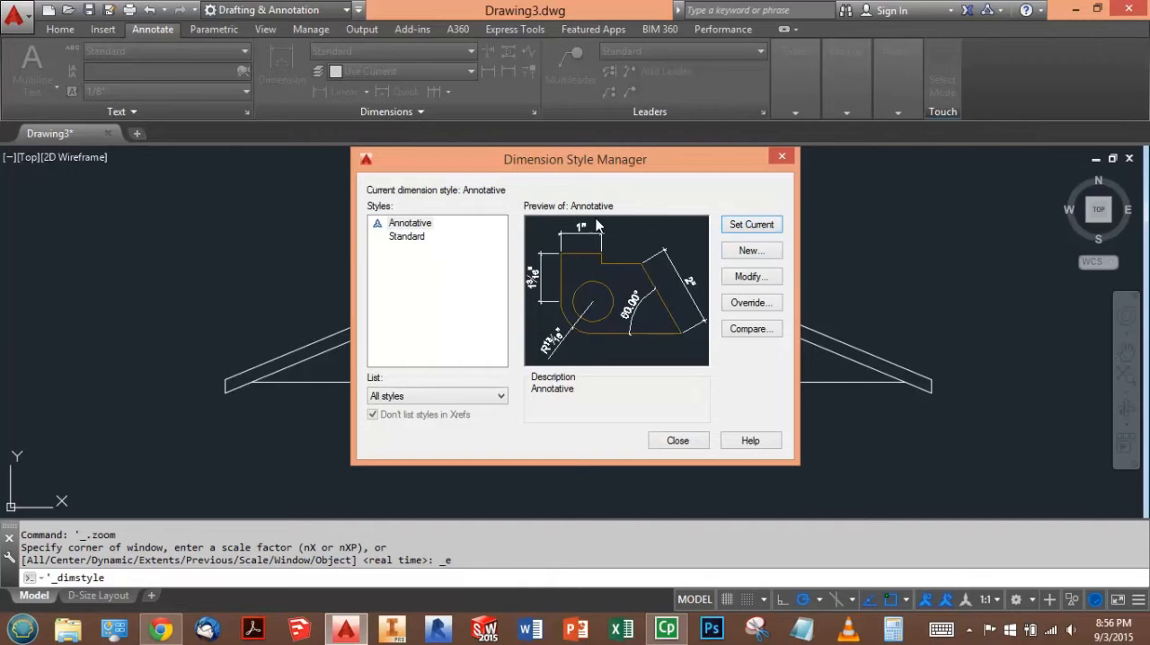
{"action": "left_click_drag", "start_coordinate": [452, 163], "coordinate": [525, 162]}
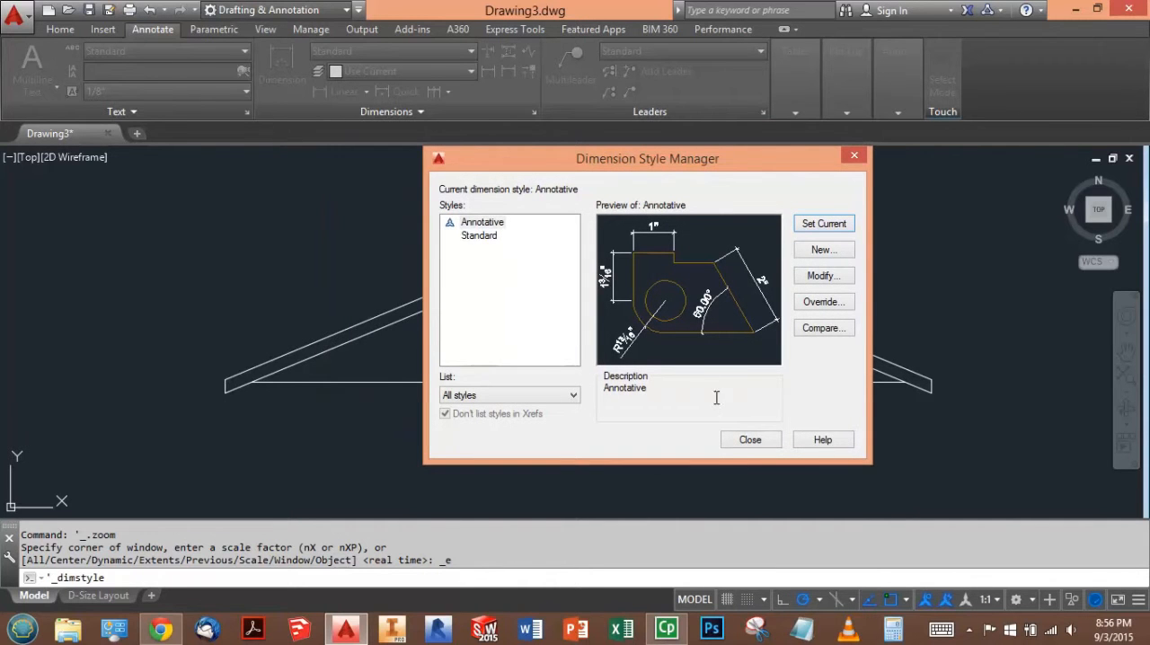
{"action": "left_click", "coordinate": [750, 440]}
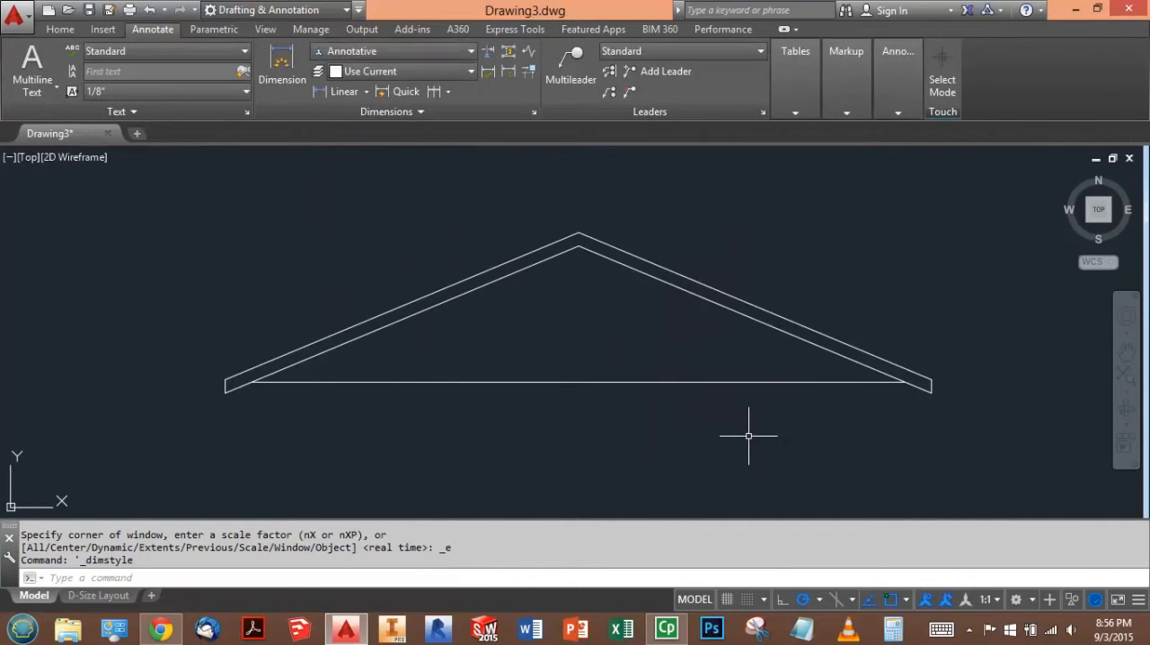
{"action": "left_click", "coordinate": [360, 52]}
{"action": "left_click", "coordinate": [367, 53]}
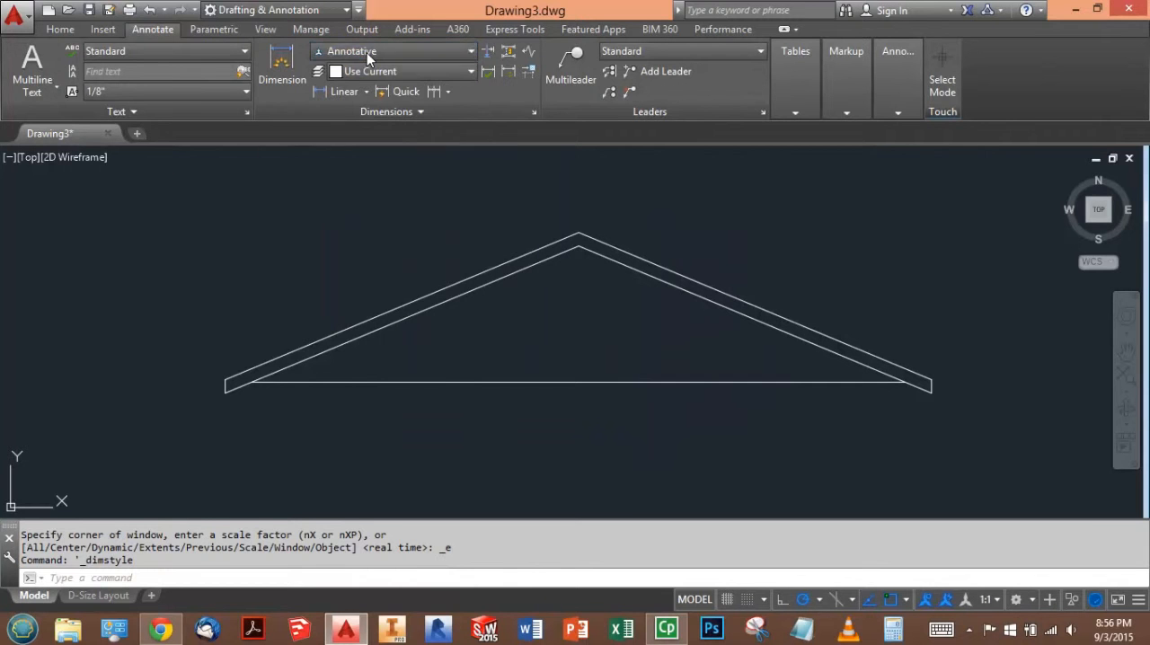
- Set the annotation scale to 1/4" = 1'-0" and place a linear dimension below the roof's horizontal base line
{"action": "left_click", "coordinate": [995, 600]}
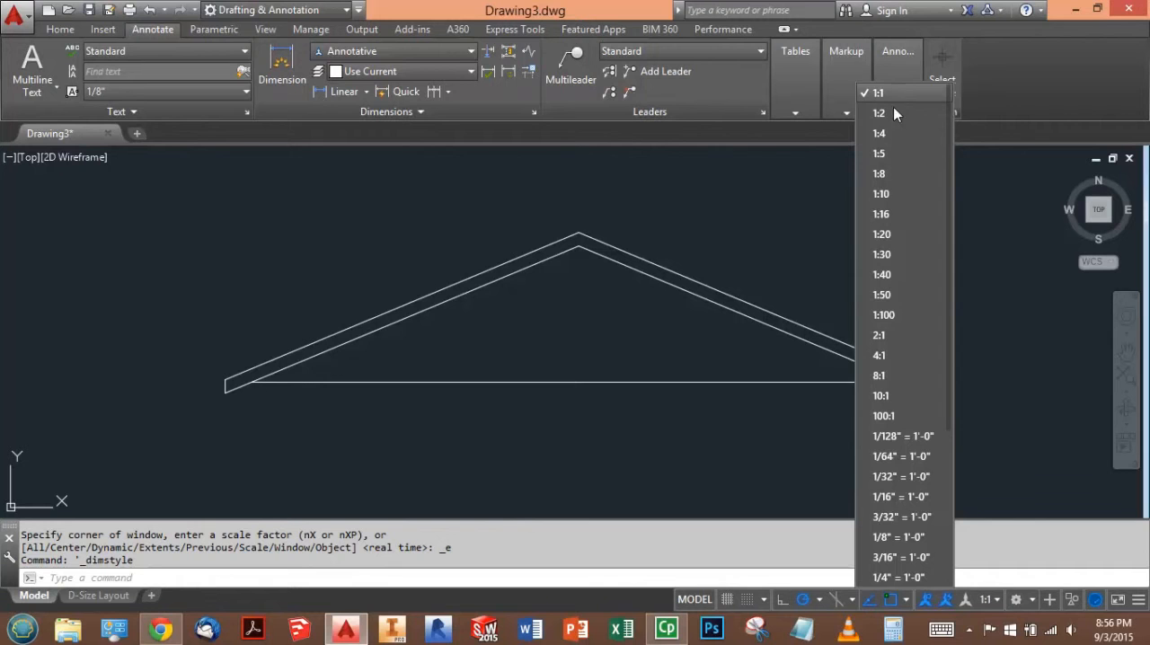
{"action": "left_click", "coordinate": [898, 577]}
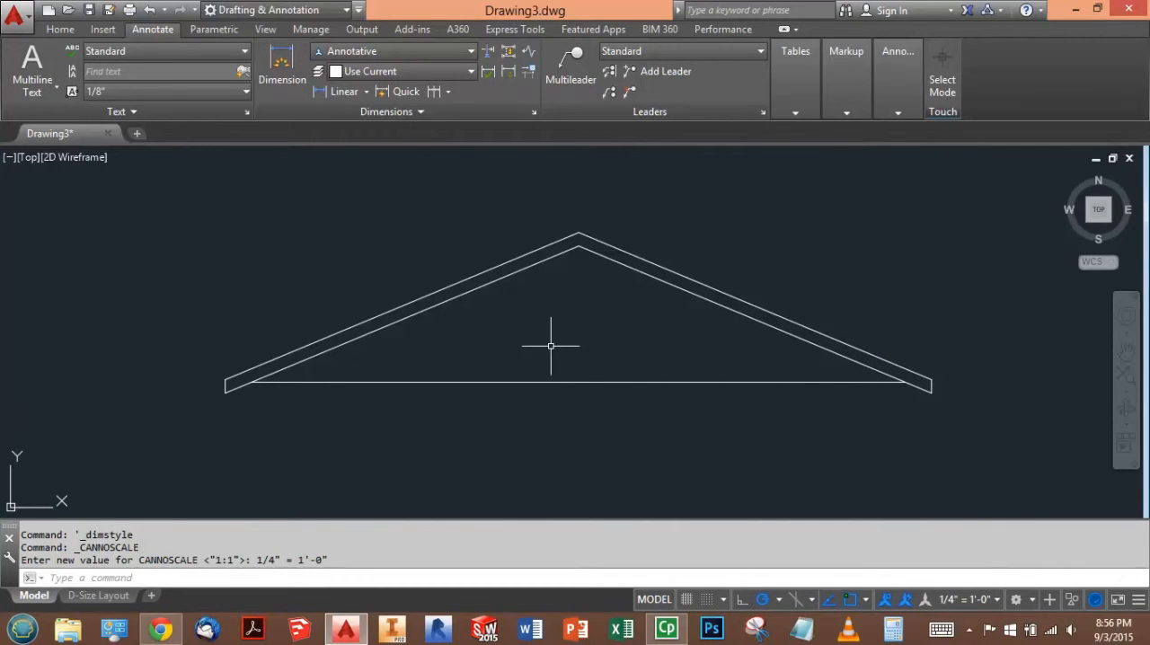
{"action": "left_click", "coordinate": [342, 92]}
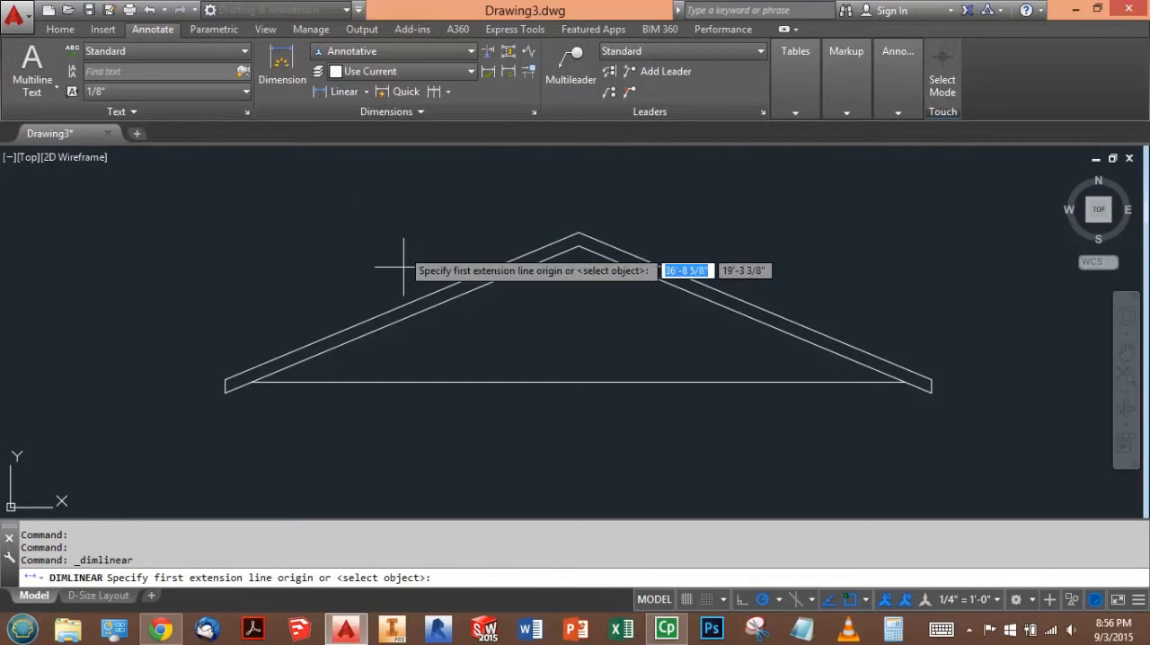
{"action": "left_click", "coordinate": [252, 382]}
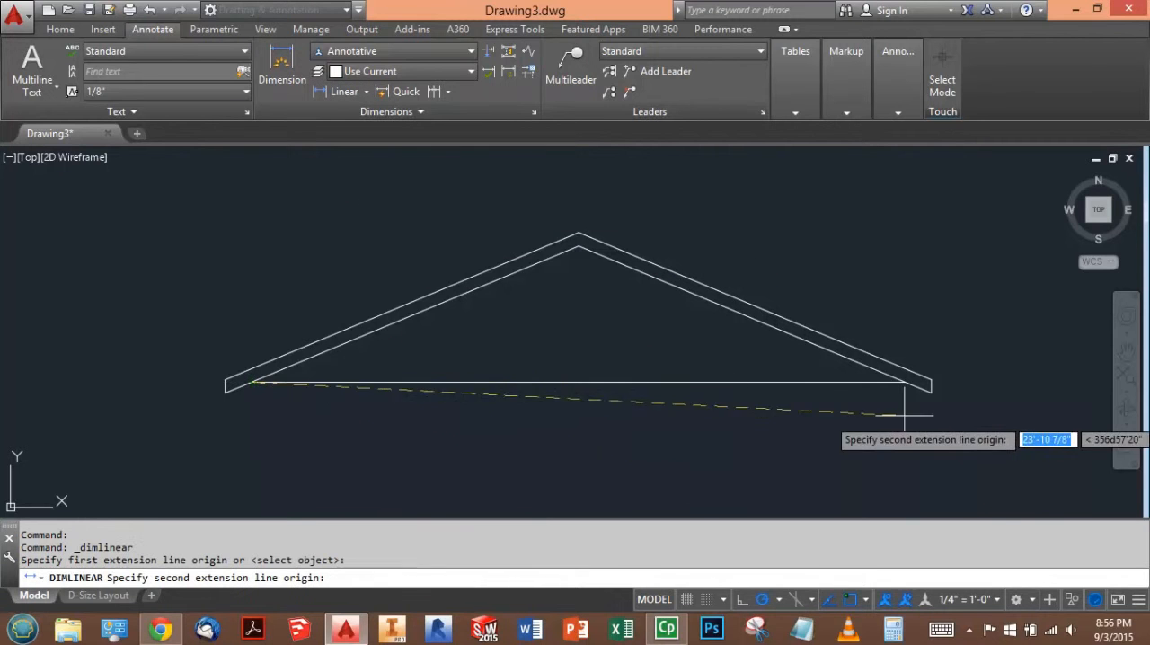
{"action": "left_click", "coordinate": [903, 382]}
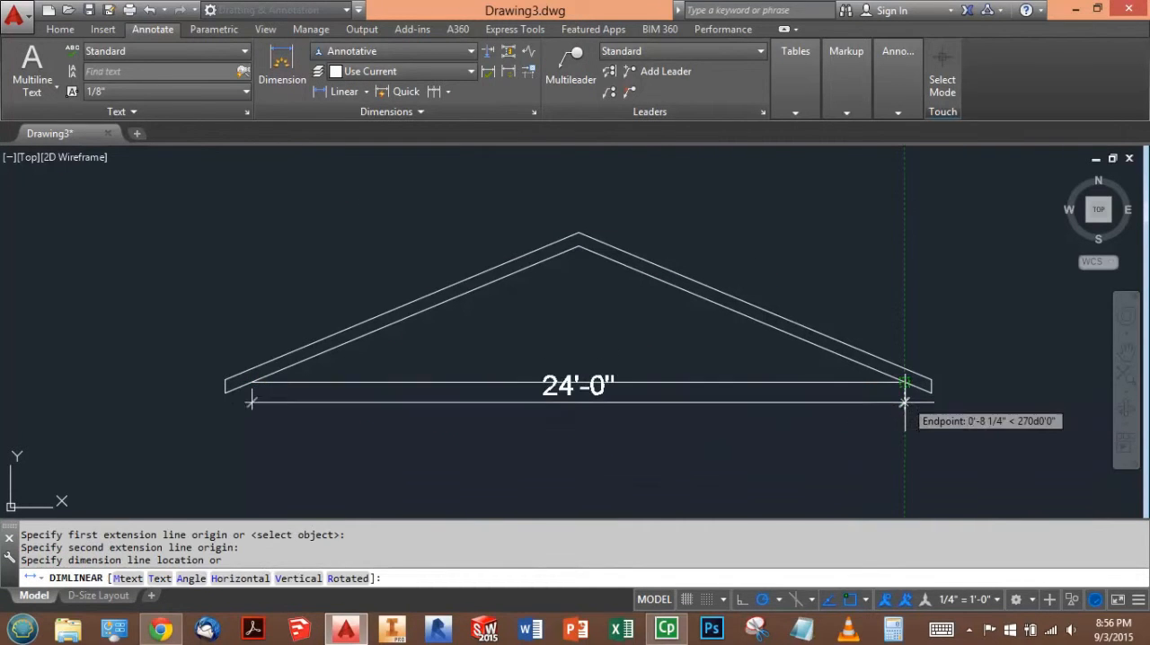
{"action": "left_click", "coordinate": [904, 460]}
- Add a linear dimension for the right overhang's horizontal width, aligned with the base line's dimension
{"action": "key", "text": "Return"}
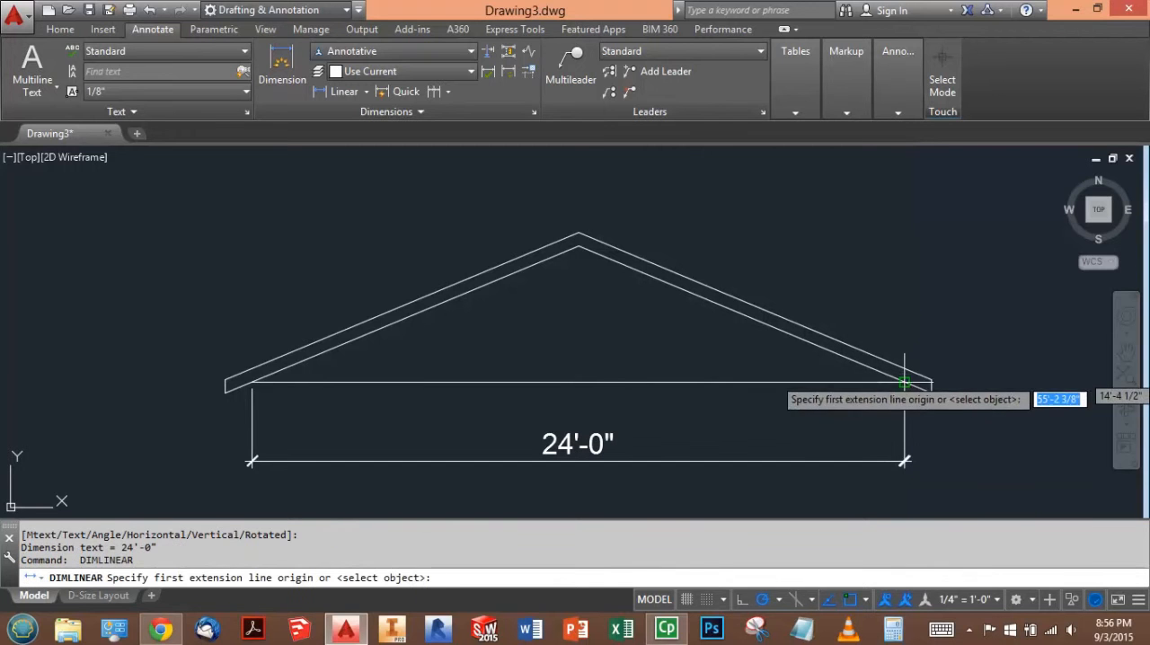
{"action": "left_click", "coordinate": [904, 383]}
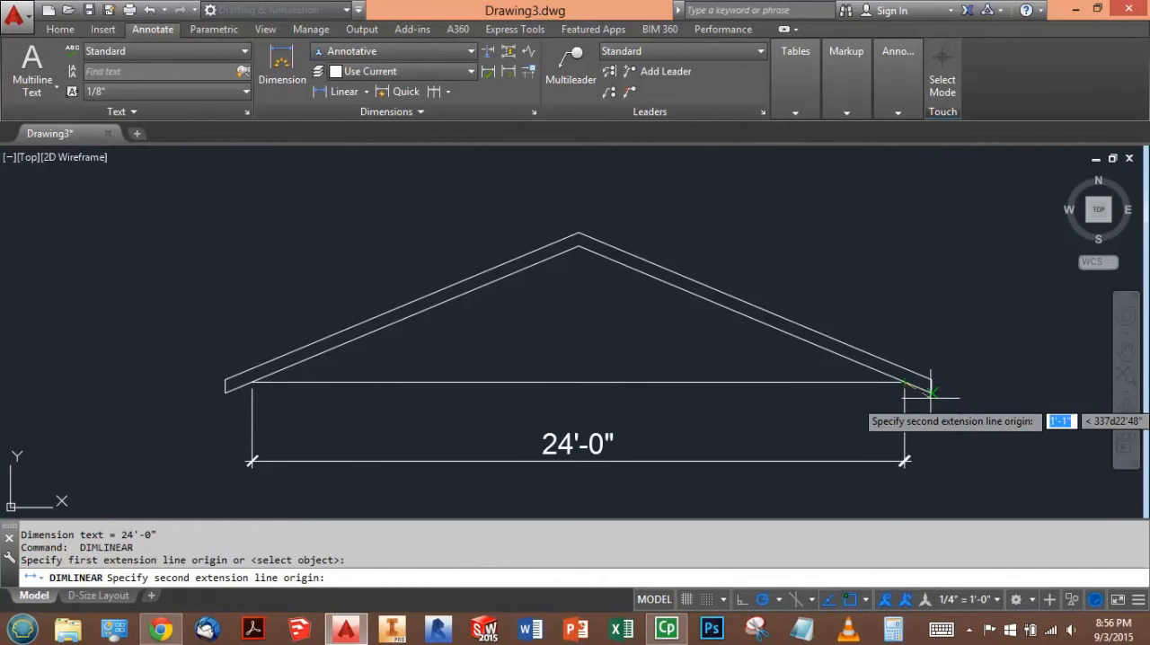
{"action": "left_click", "coordinate": [931, 393]}
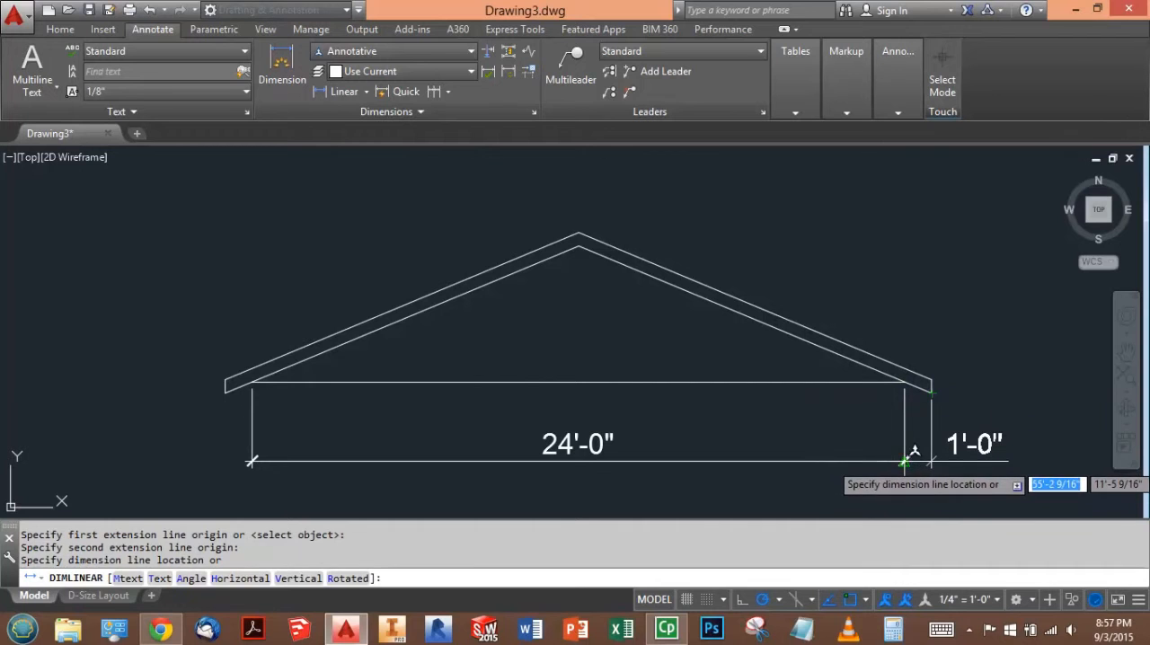
{"action": "left_click", "coordinate": [905, 461]}
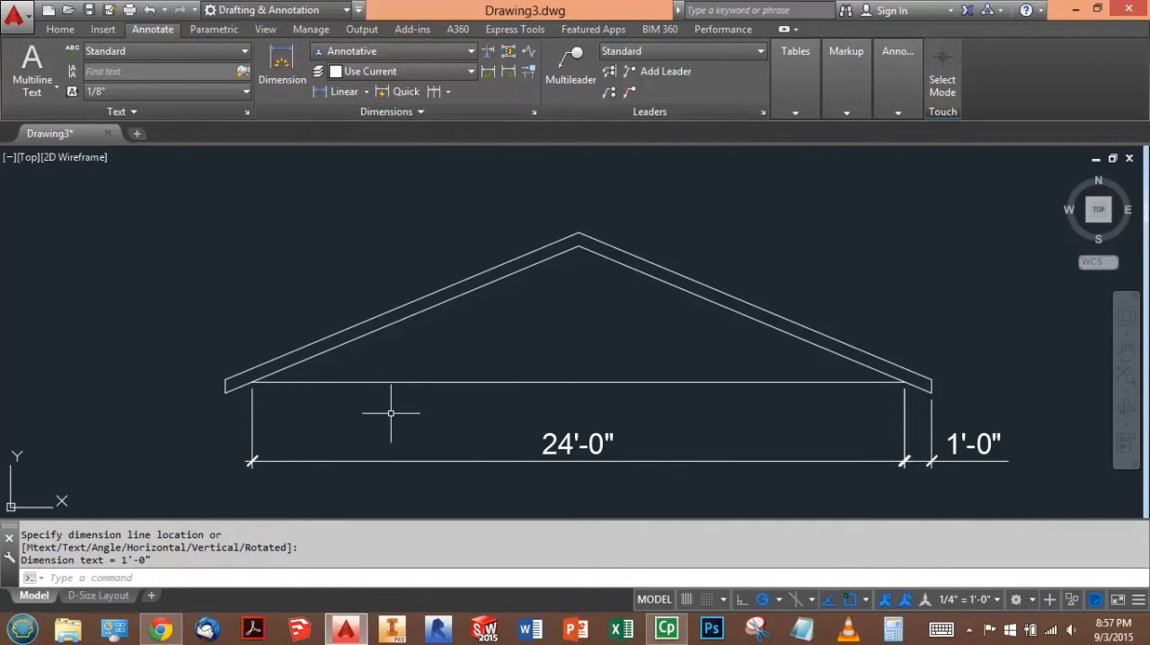
- Open the properties of the base line's dimension and examine its text height, then clear the selection
{"action": "left_click", "coordinate": [575, 438]}
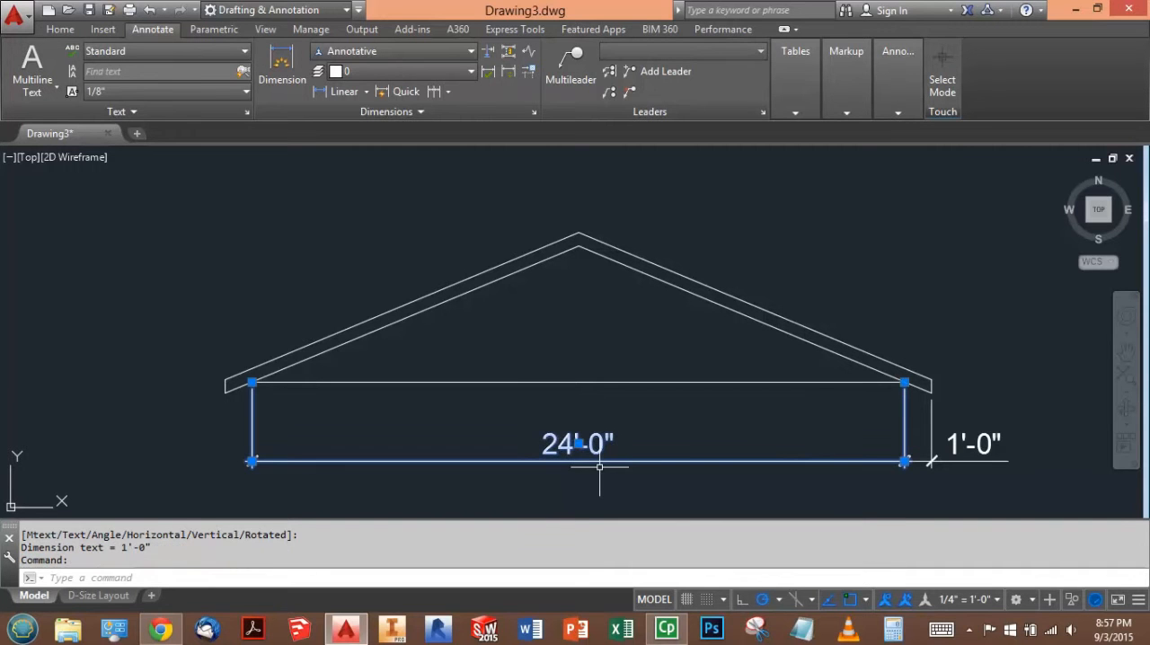
{"action": "type", "text": "properti"}
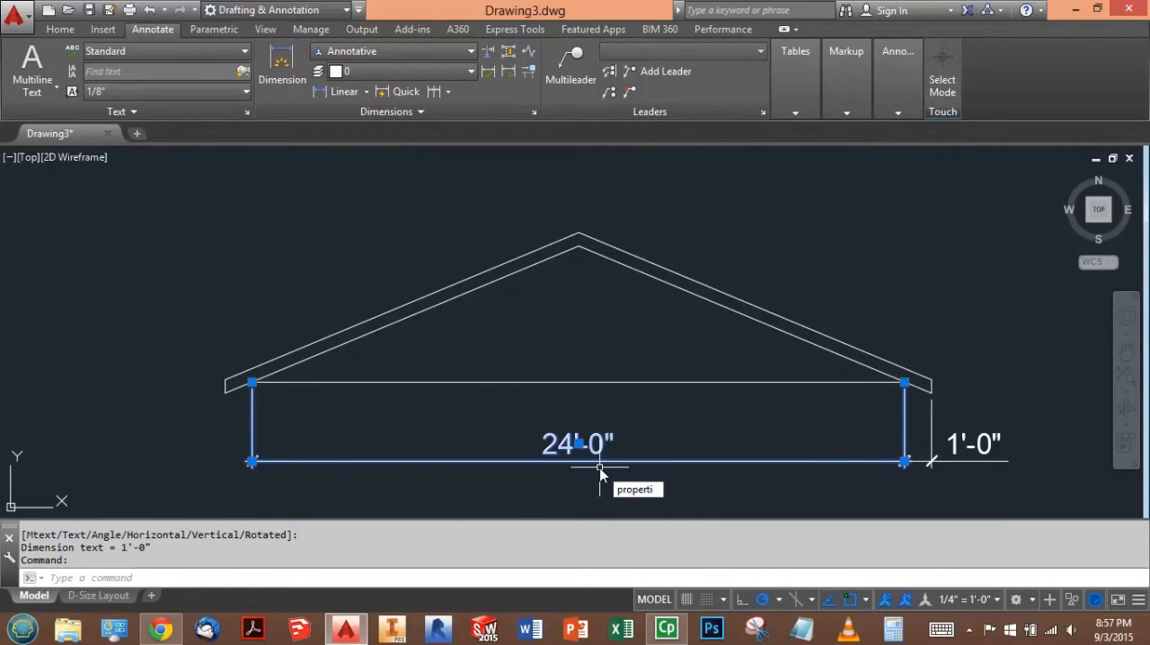
{"action": "type", "text": "es"}
{"action": "key", "text": "Return"}
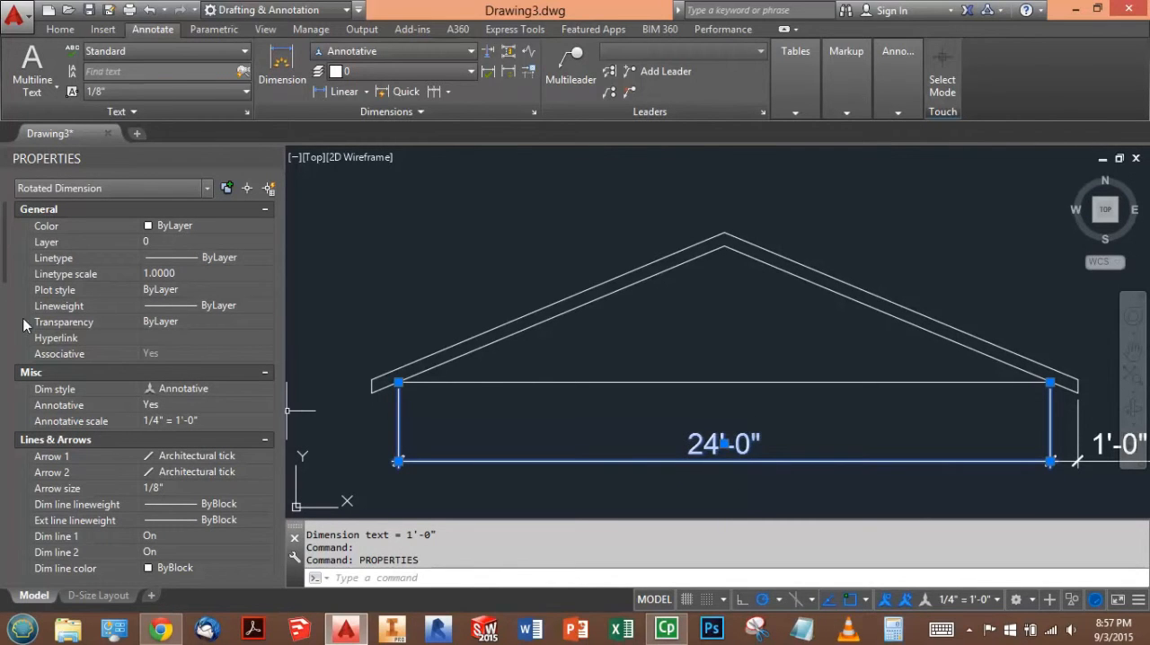
{"action": "left_click_drag", "start_coordinate": [7, 268], "coordinate": [30, 353]}
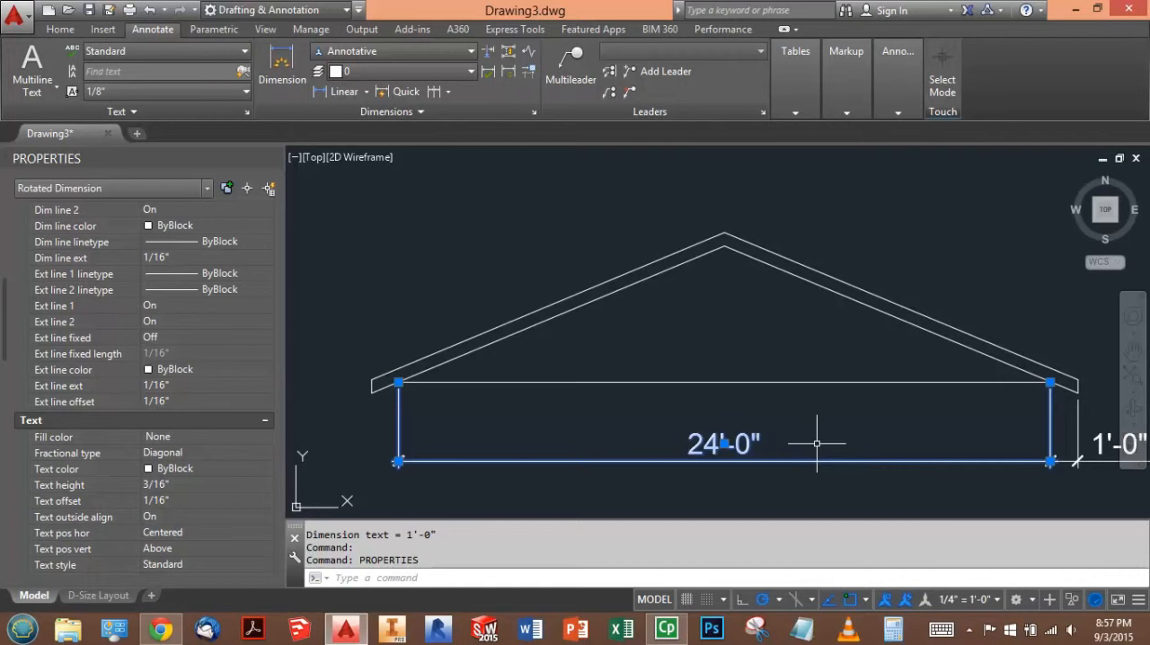
{"action": "key", "text": "Escape"}
{"action": "key", "text": "Escape"}
- Explode the base line's dimension and select its separated text to read the actual text height
{"action": "left_click", "coordinate": [783, 432]}
{"action": "left_click", "coordinate": [722, 443]}
{"action": "type", "text": "EXp"}
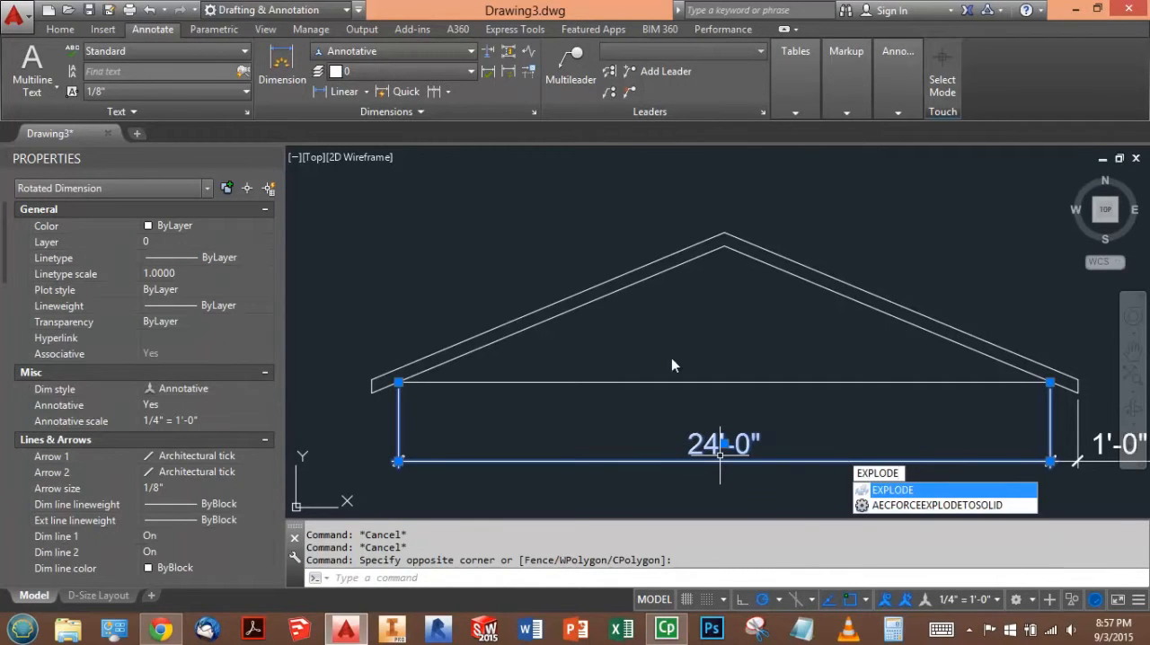
{"action": "left_click", "coordinate": [61, 30]}
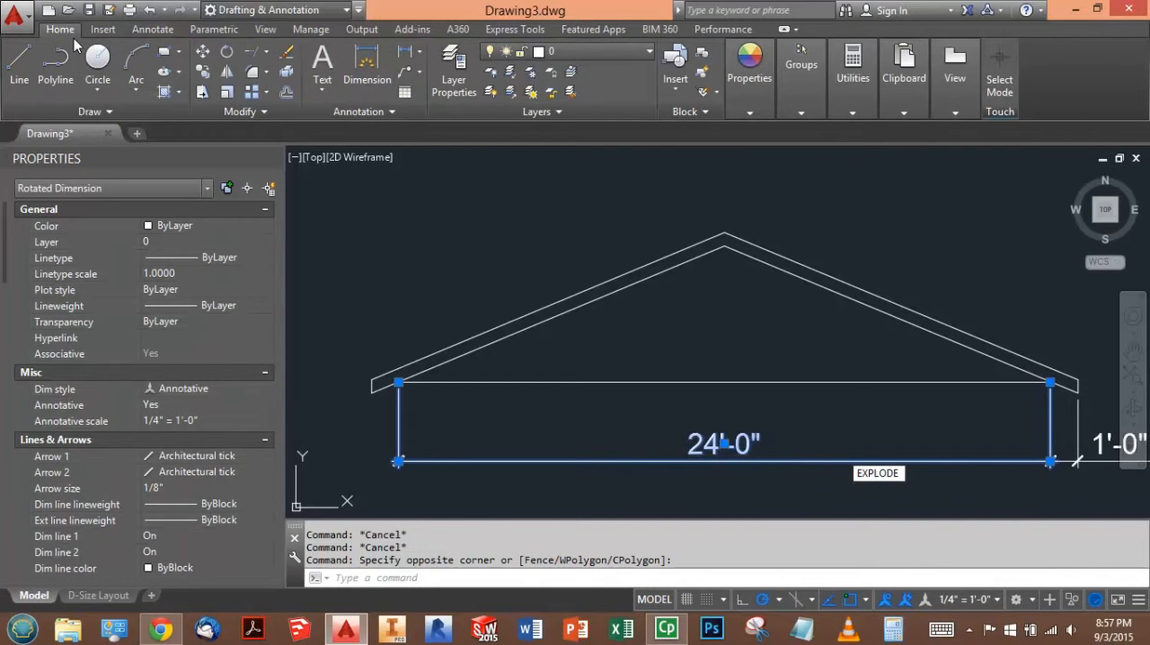
{"action": "left_click", "coordinate": [288, 73]}
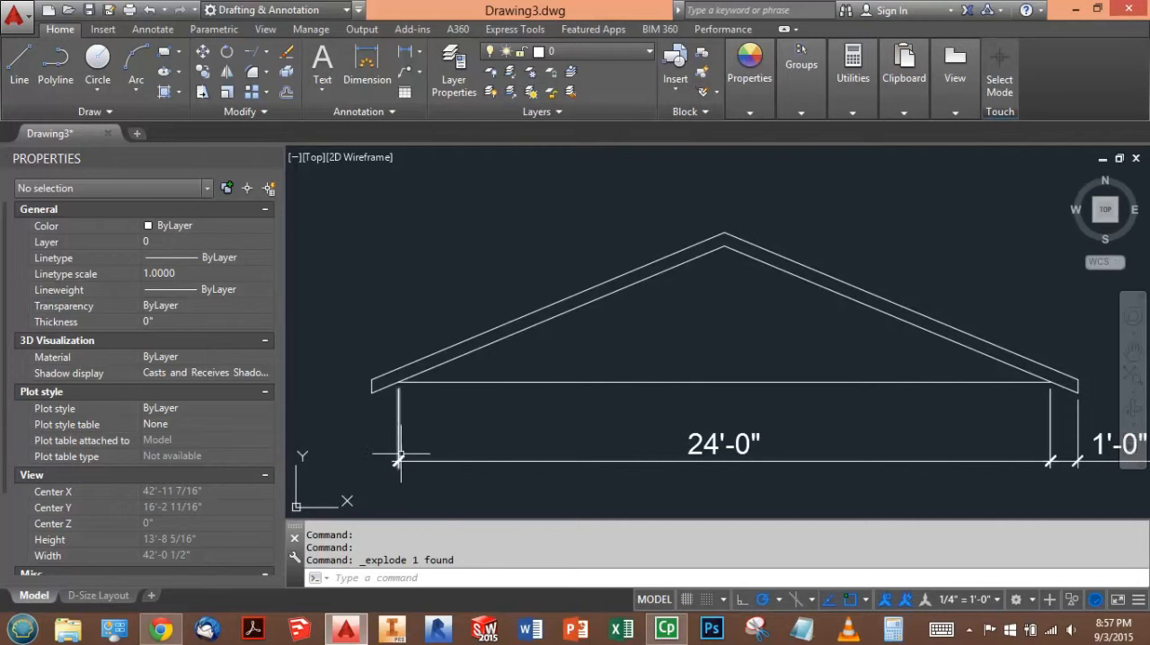
{"action": "left_click", "coordinate": [689, 447]}
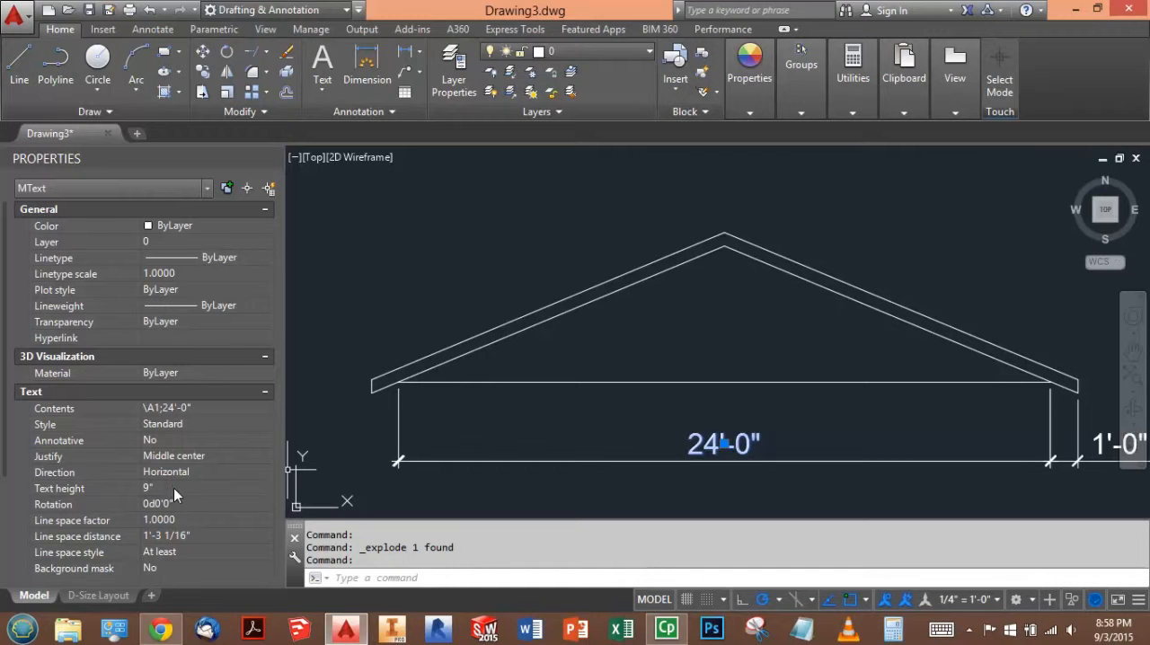
- Switch to the browser test and answer the actual dimension text height question with 9"
{"action": "key", "text": "alt+Tab"}
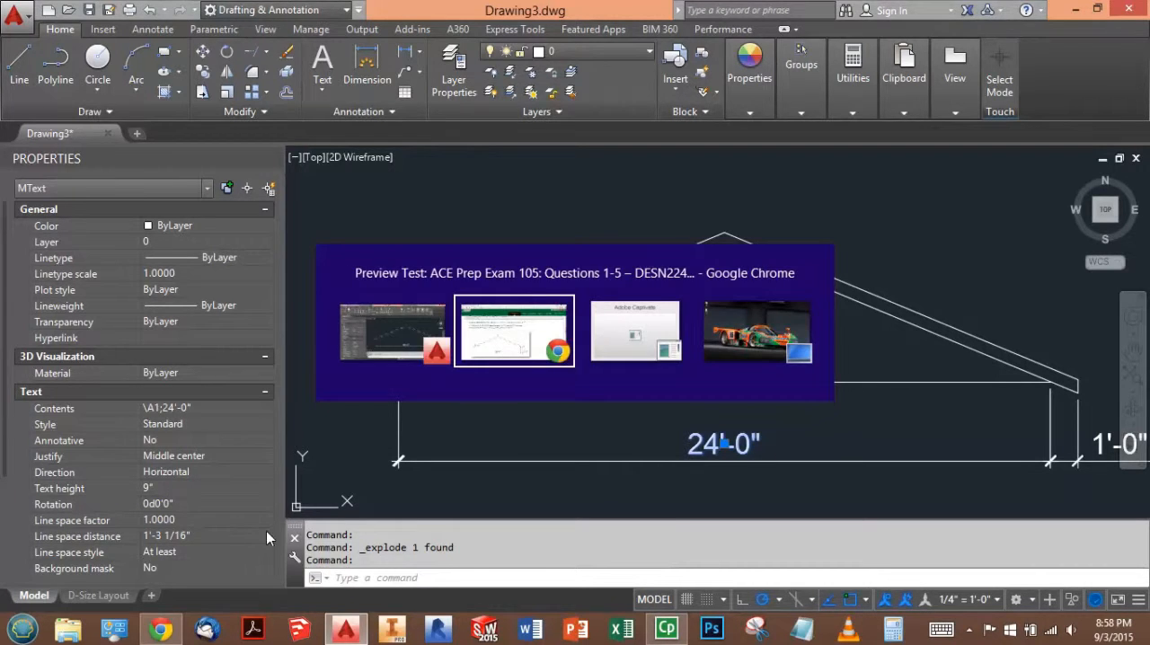
{"action": "scroll", "coordinate": [359, 485], "scroll_direction": "down", "scroll_amount": 2}
{"action": "left_click", "coordinate": [196, 495]}
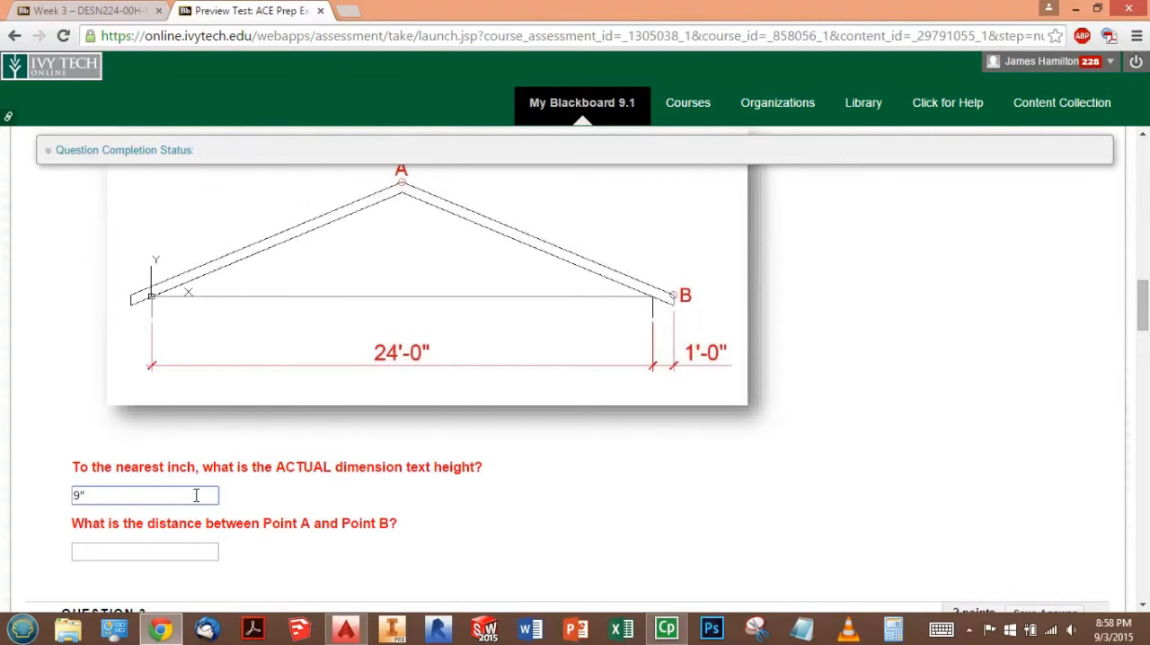
{"action": "left_click", "coordinate": [157, 549]}
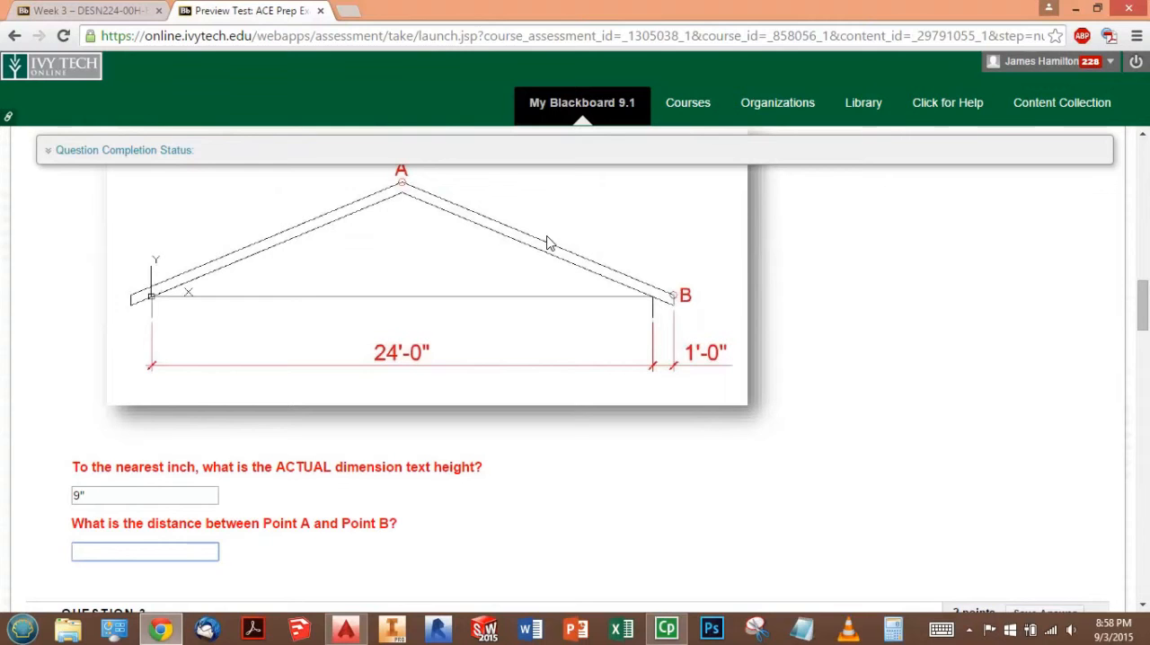
- Switch to AutoCAD, close the Properties palette, and try to list the upper right roof line's data with the dimension text still selected
{"action": "key", "text": "alt+Tab"}
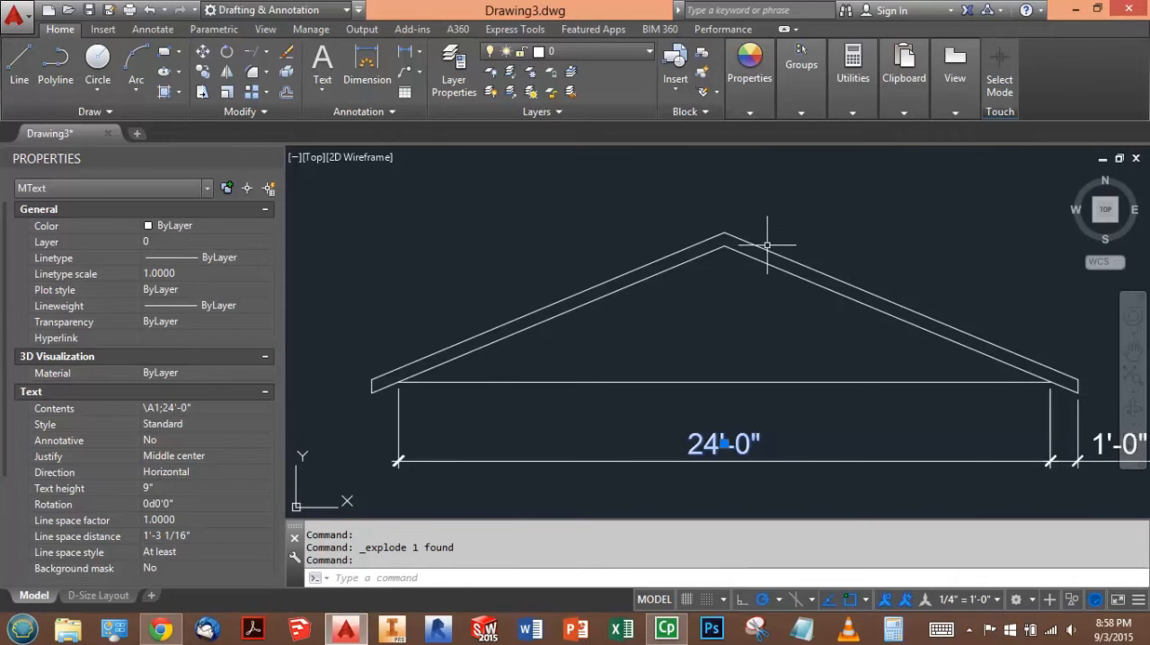
{"action": "left_click", "coordinate": [767, 246]}
{"action": "left_click", "coordinate": [763, 251]}
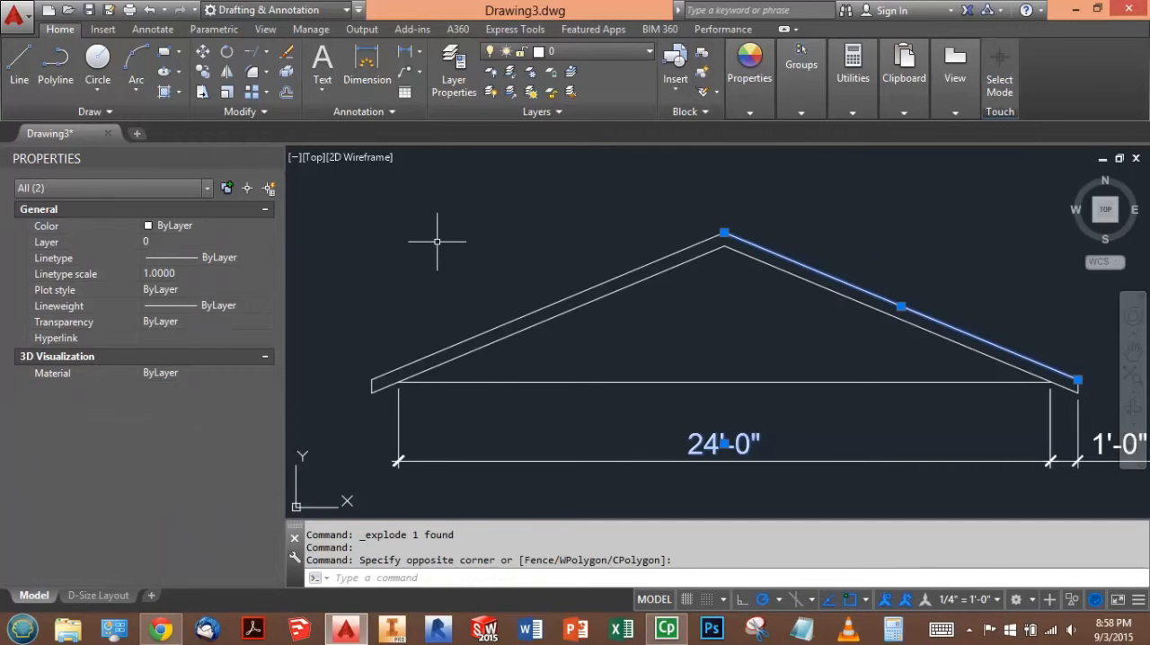
{"action": "left_click", "coordinate": [277, 158]}
{"action": "type", "text": "l"}
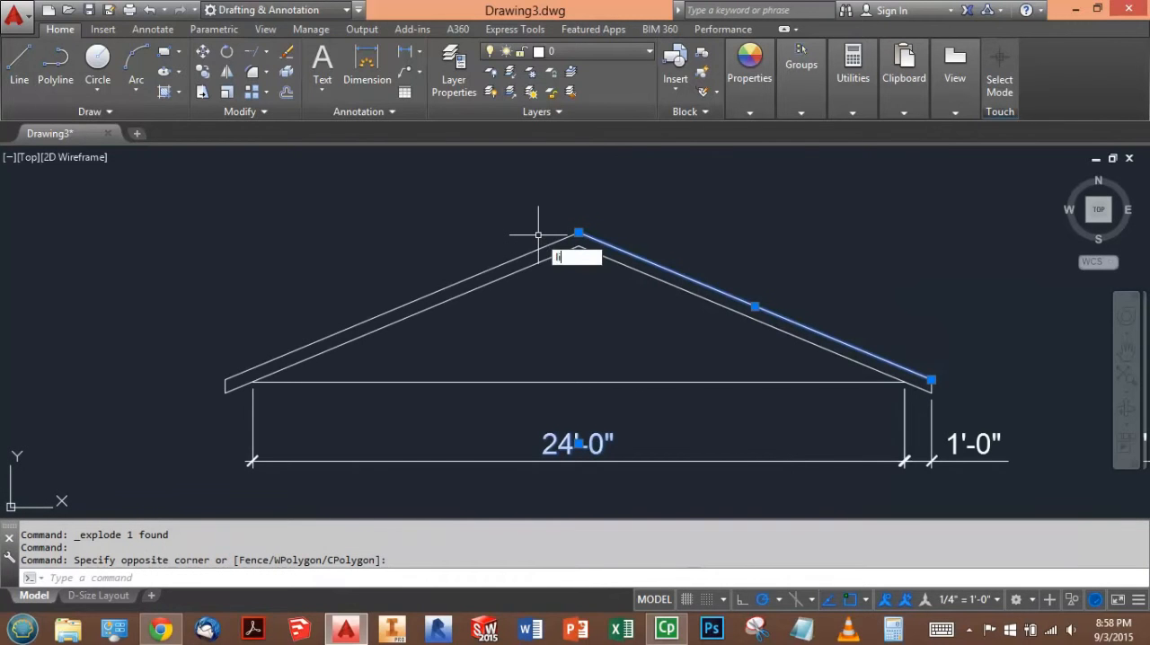
{"action": "type", "text": "ist"}
{"action": "key", "text": "Return"}
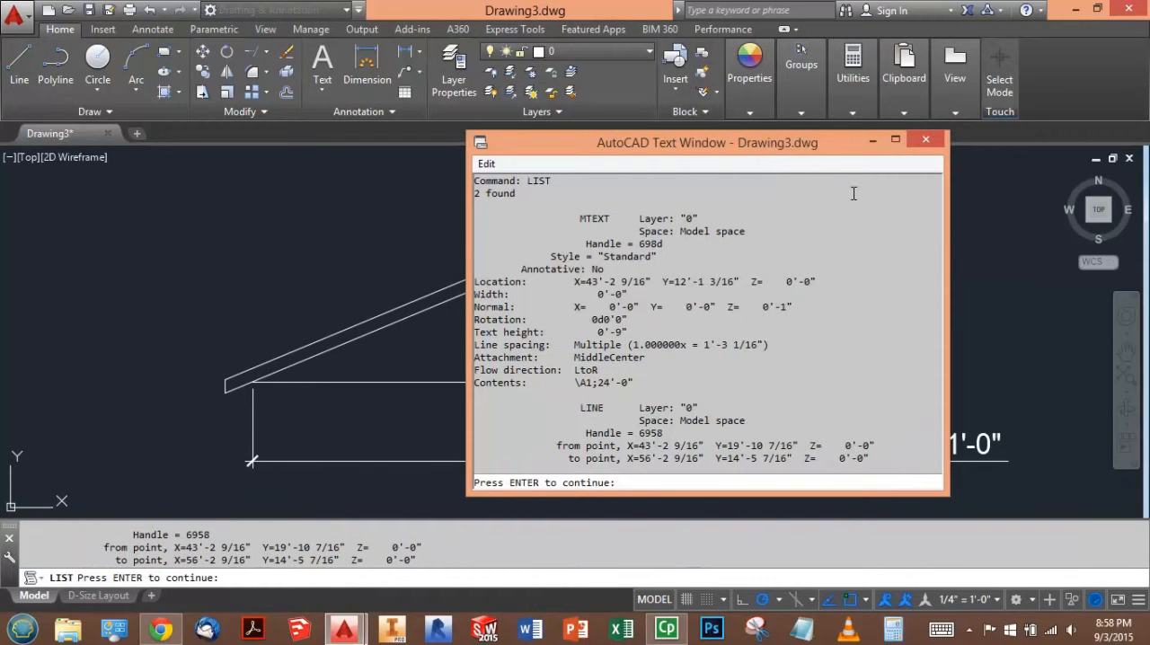
{"action": "left_click", "coordinate": [926, 140]}
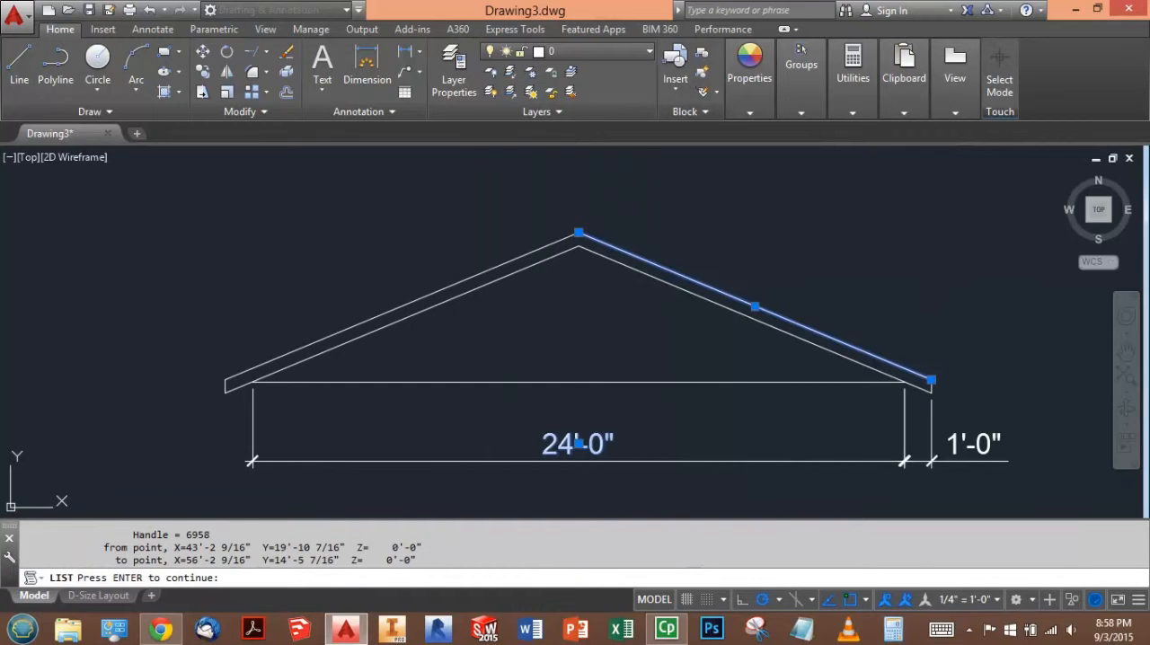
{"action": "key", "text": "Escape"}
{"action": "key", "text": "Escape"}
- List only the upper right roof line's data to read the distance from Point A to Point B
{"action": "left_click", "coordinate": [722, 299]}
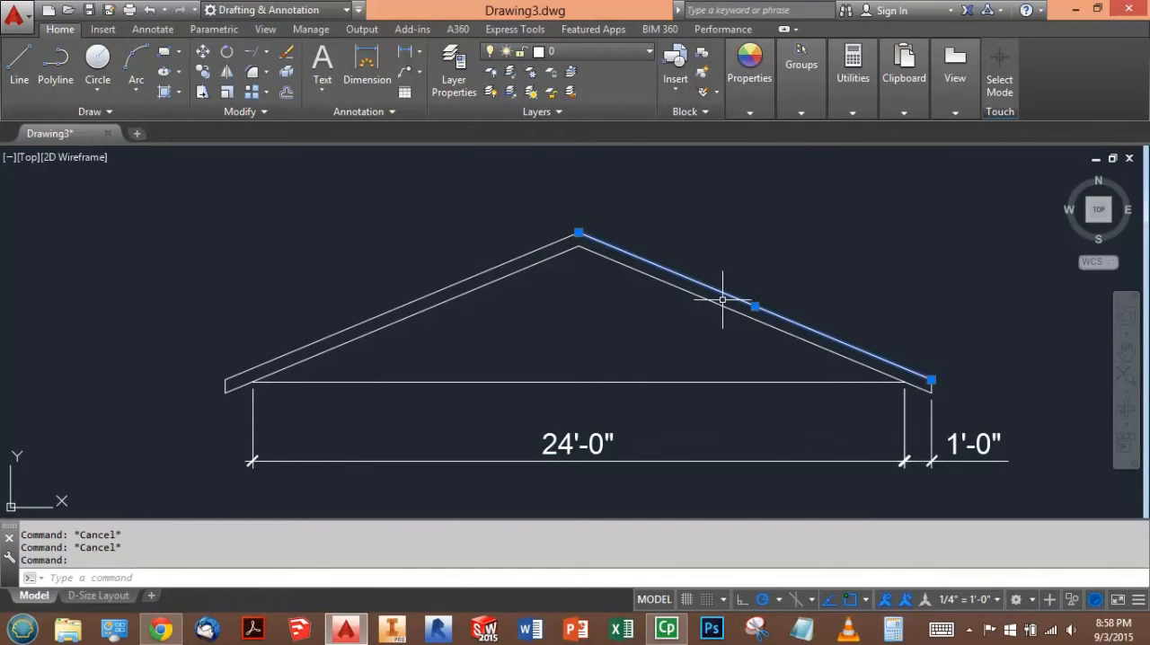
{"action": "type", "text": "list"}
{"action": "key", "text": "Return"}
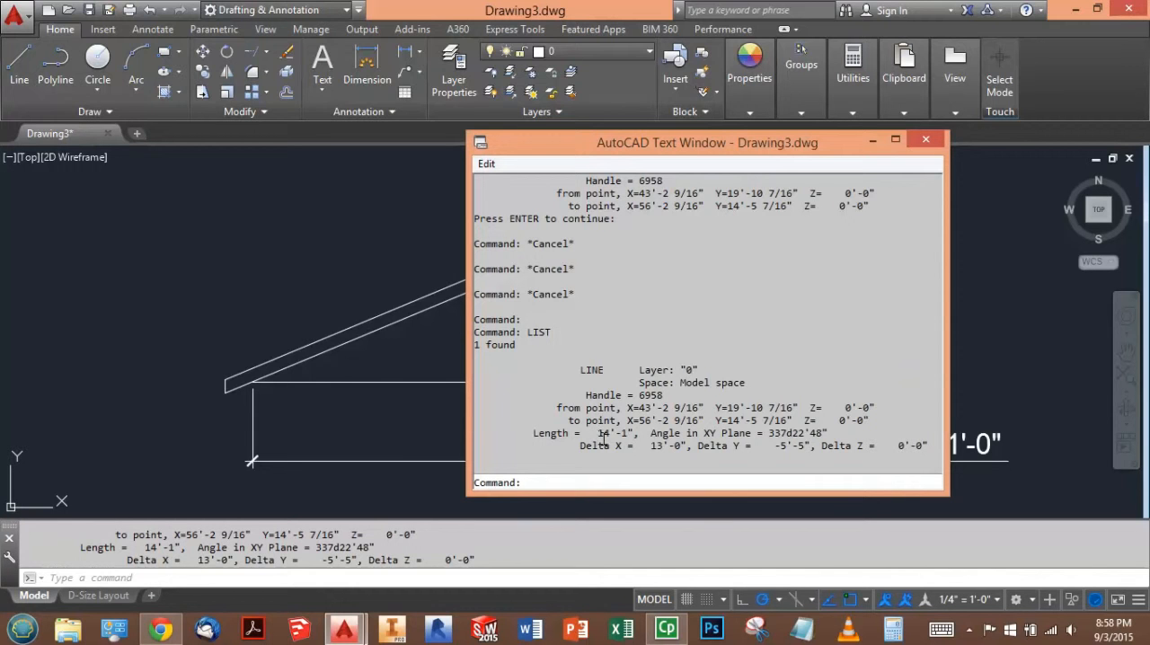
{"action": "left_click_drag", "start_coordinate": [600, 433], "coordinate": [633, 438]}
{"action": "left_click", "coordinate": [926, 139]}
- Switch to the browser test, answer 14'-1" for the distance between Point A and Point B, and save the Question 2 answers
{"action": "key", "text": "alt+Tab"}
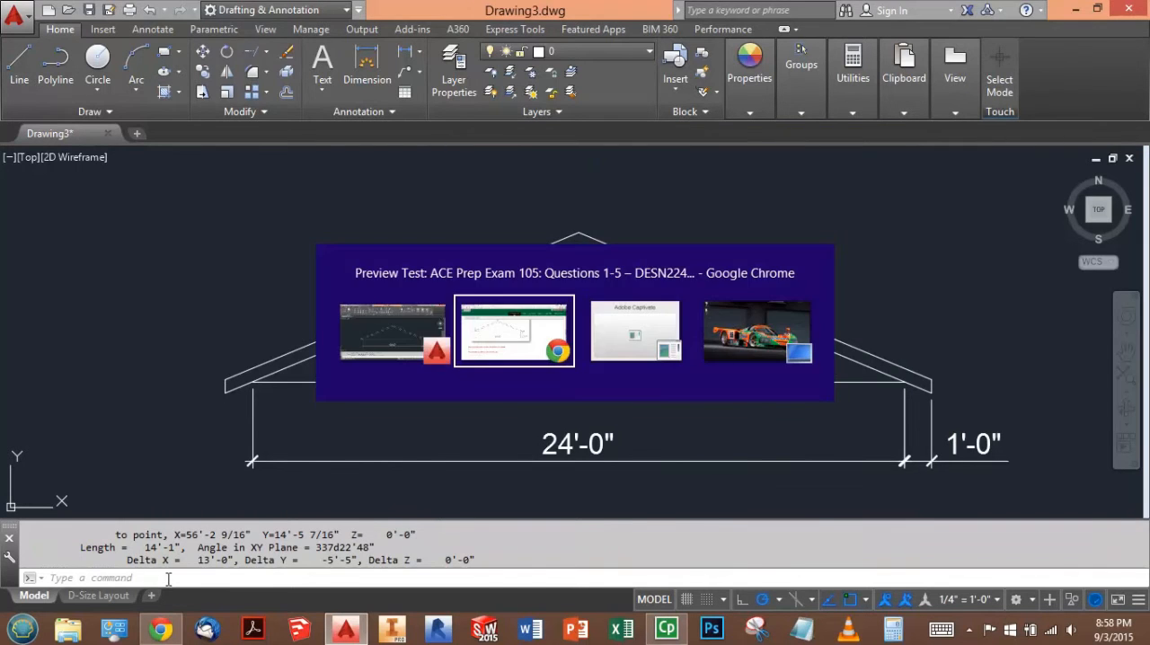
{"action": "left_click", "coordinate": [166, 473]}
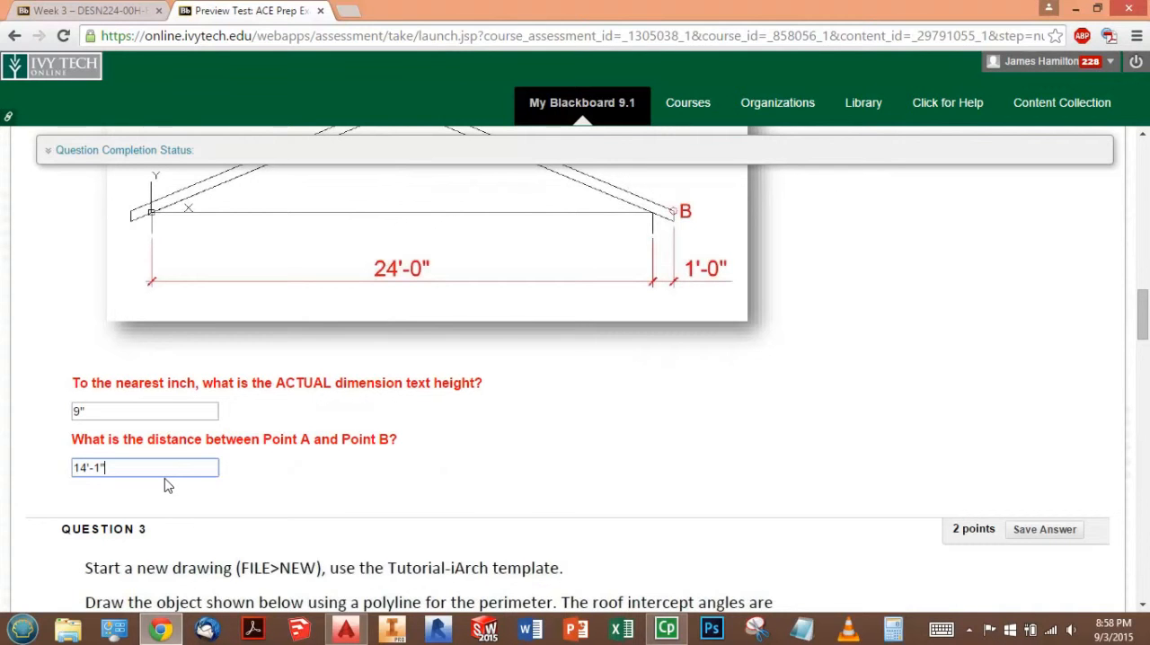
{"action": "left_click", "coordinate": [631, 434]}
{"action": "scroll", "coordinate": [747, 390], "scroll_direction": "up", "scroll_amount": 6}
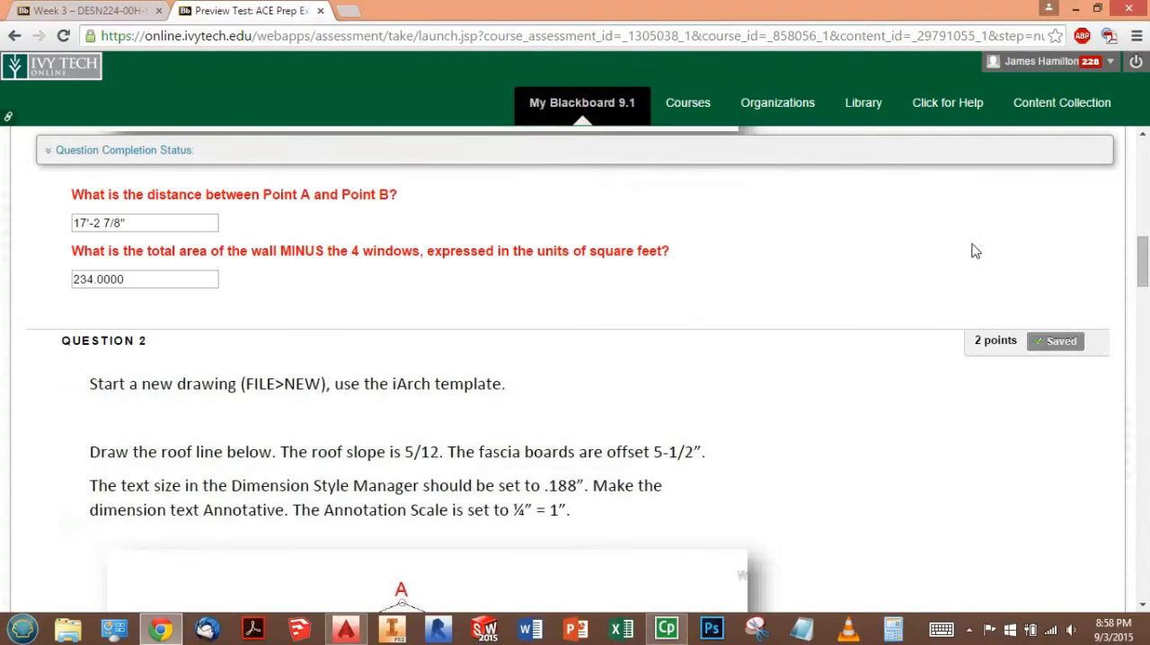
{"action": "left_click", "coordinate": [1064, 344]}
- Review the Question 3 instructions and roof plan, including the required template, 45-degree intercepts and hatch patterns
{"action": "scroll", "coordinate": [775, 454], "scroll_direction": "down", "scroll_amount": 10}
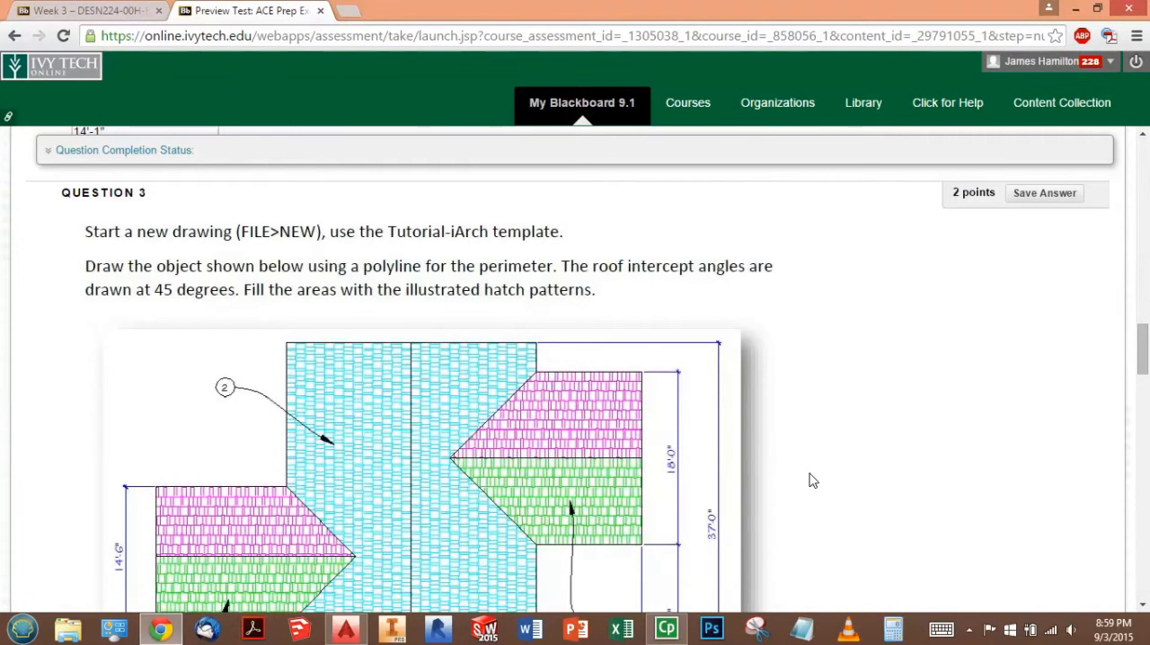
{"action": "scroll", "coordinate": [790, 449], "scroll_direction": "down", "scroll_amount": 1}
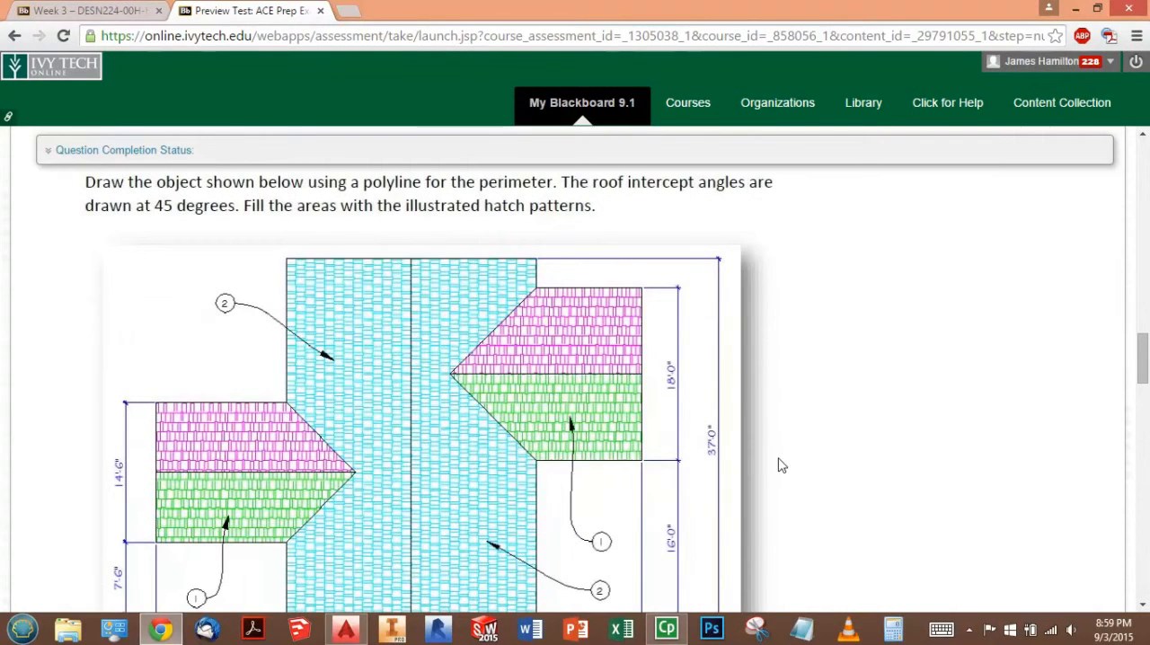
{"action": "scroll", "coordinate": [780, 465], "scroll_direction": "up", "scroll_amount": 1}
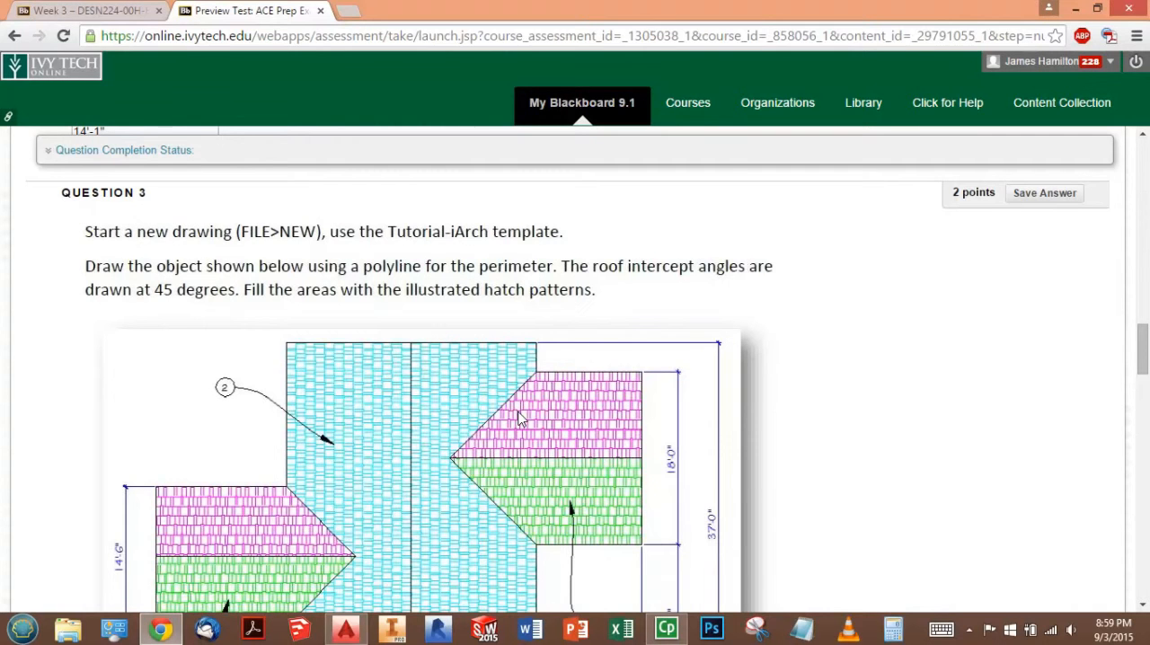
{"action": "scroll", "coordinate": [527, 422], "scroll_direction": "down", "scroll_amount": 1}
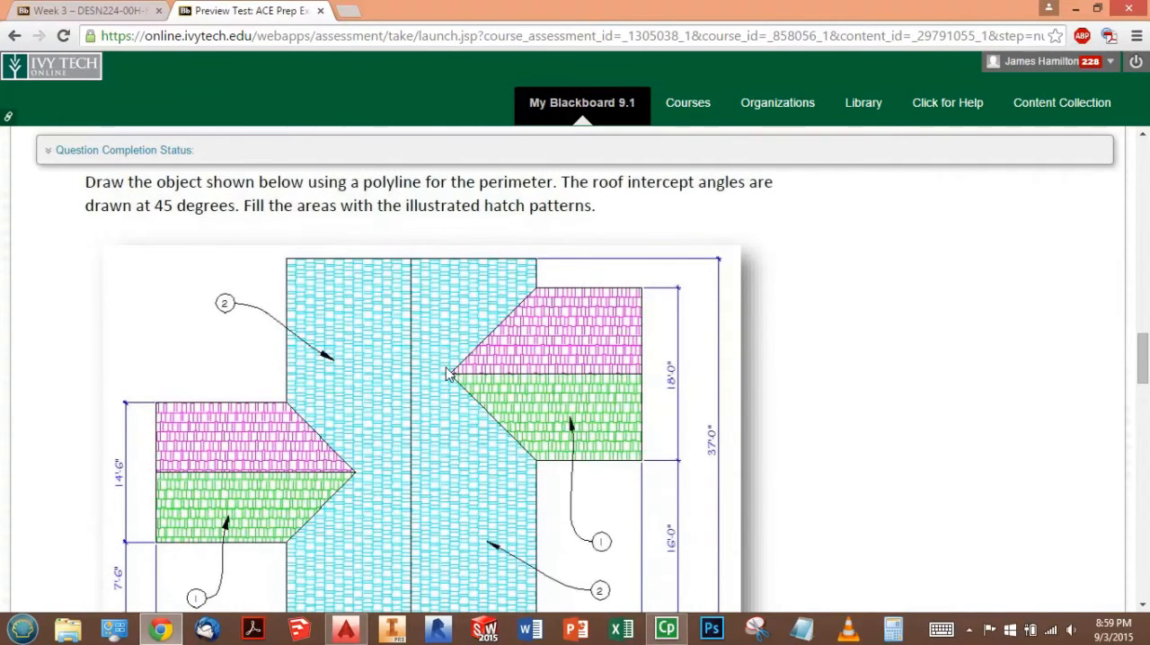
{"action": "scroll", "coordinate": [364, 334], "scroll_direction": "up", "scroll_amount": 1}
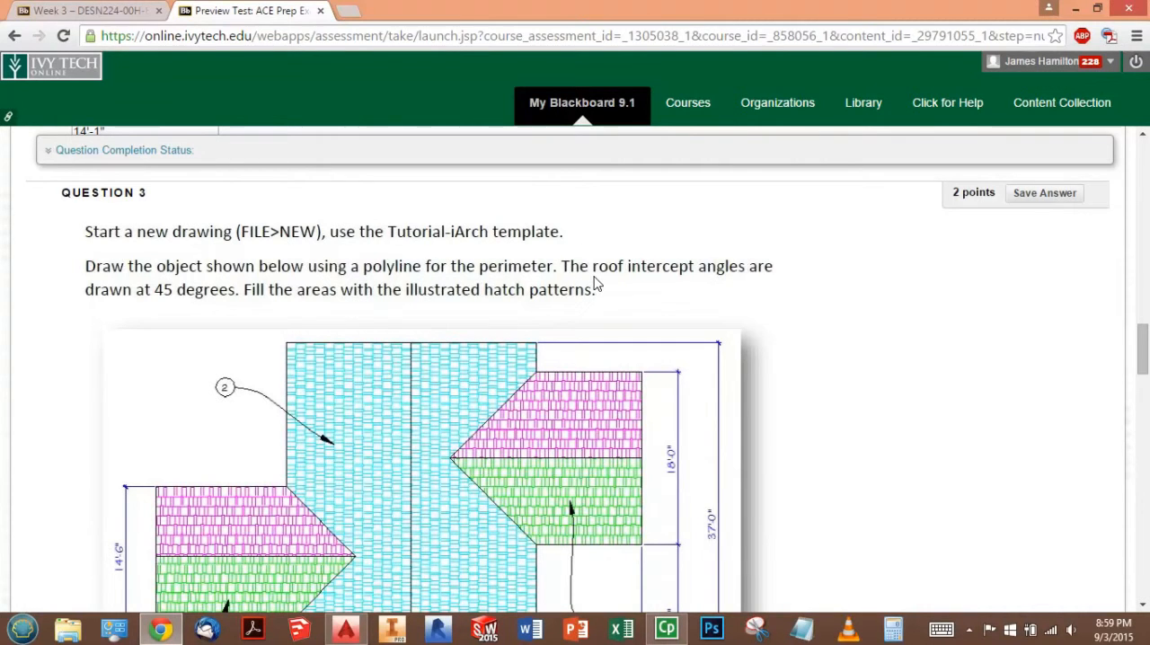
{"action": "scroll", "coordinate": [593, 286], "scroll_direction": "down", "scroll_amount": 1}
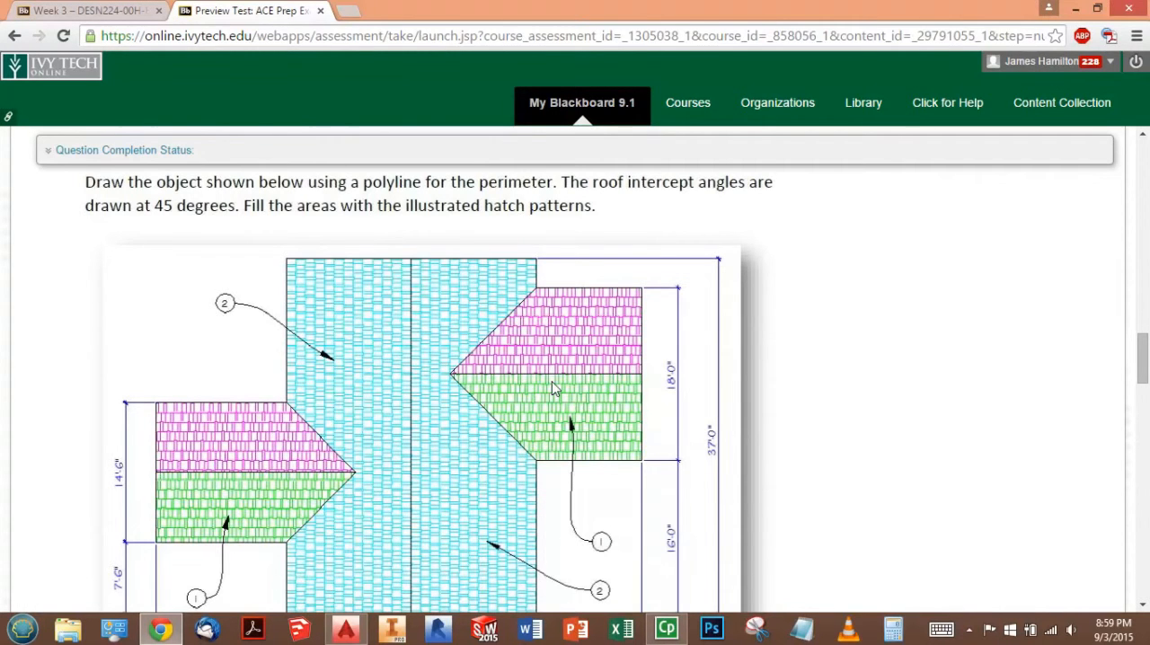
- Check Question 3's roof plan dimensions, switch to AutoCAD, and close the gable roof drawing without saving it
{"action": "scroll", "coordinate": [555, 377], "scroll_direction": "down", "scroll_amount": 1}
{"action": "scroll", "coordinate": [554, 377], "scroll_direction": "down", "scroll_amount": 3}
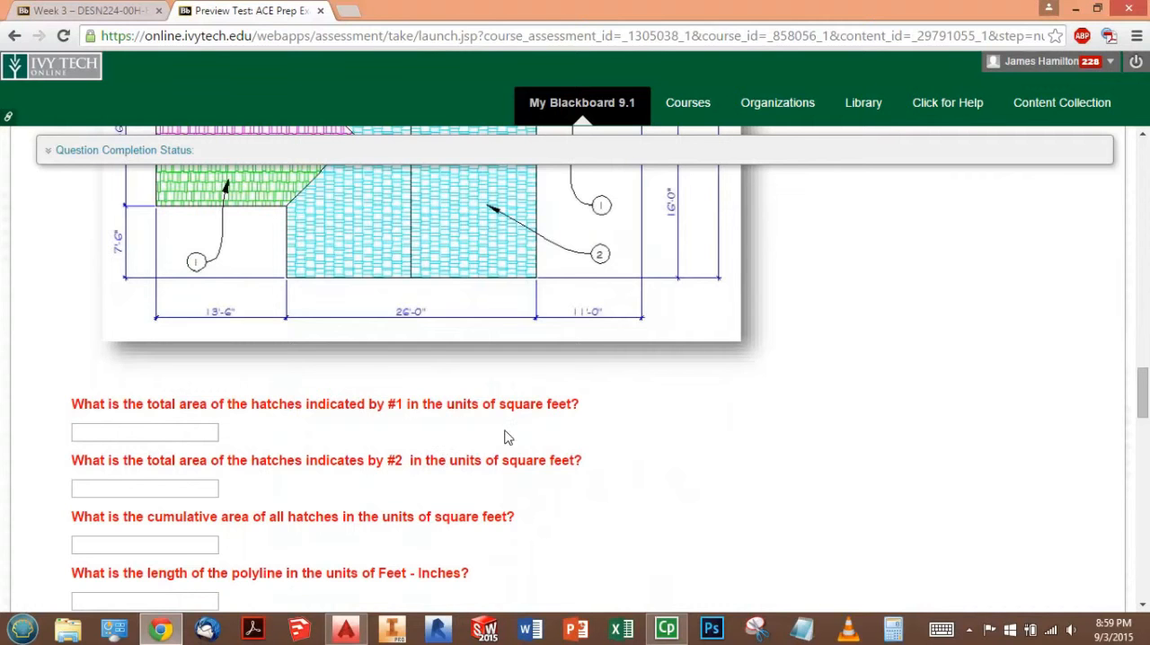
{"action": "scroll", "coordinate": [544, 438], "scroll_direction": "up", "scroll_amount": 3}
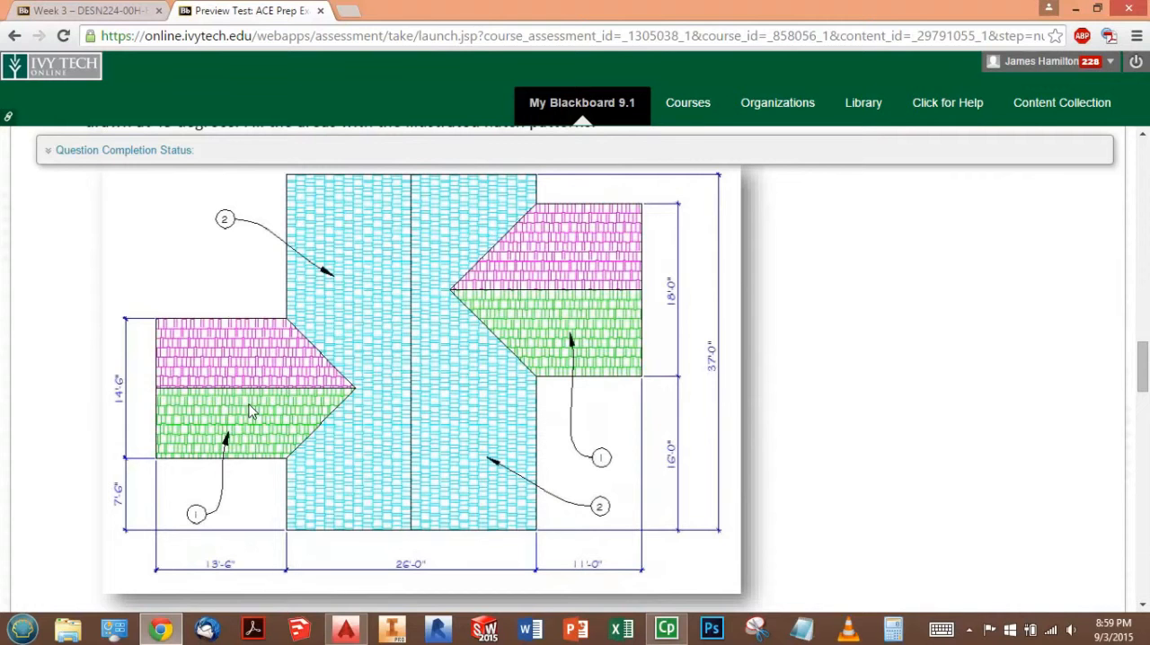
{"action": "key", "text": "alt+Tab"}
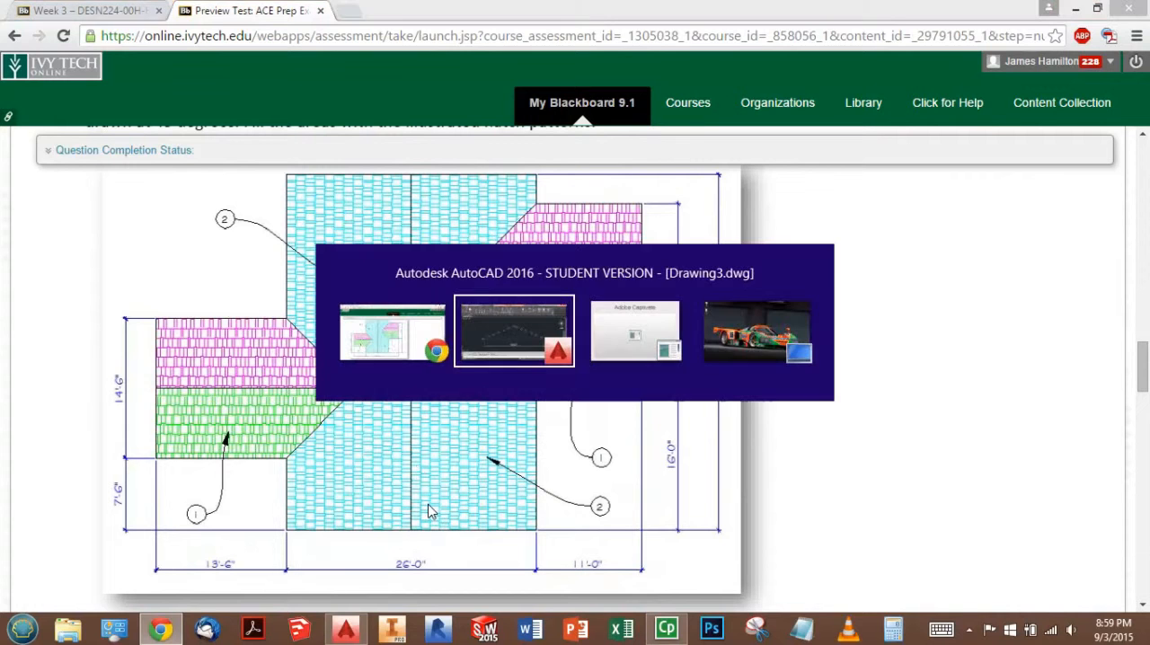
{"action": "left_click", "coordinate": [1129, 158]}
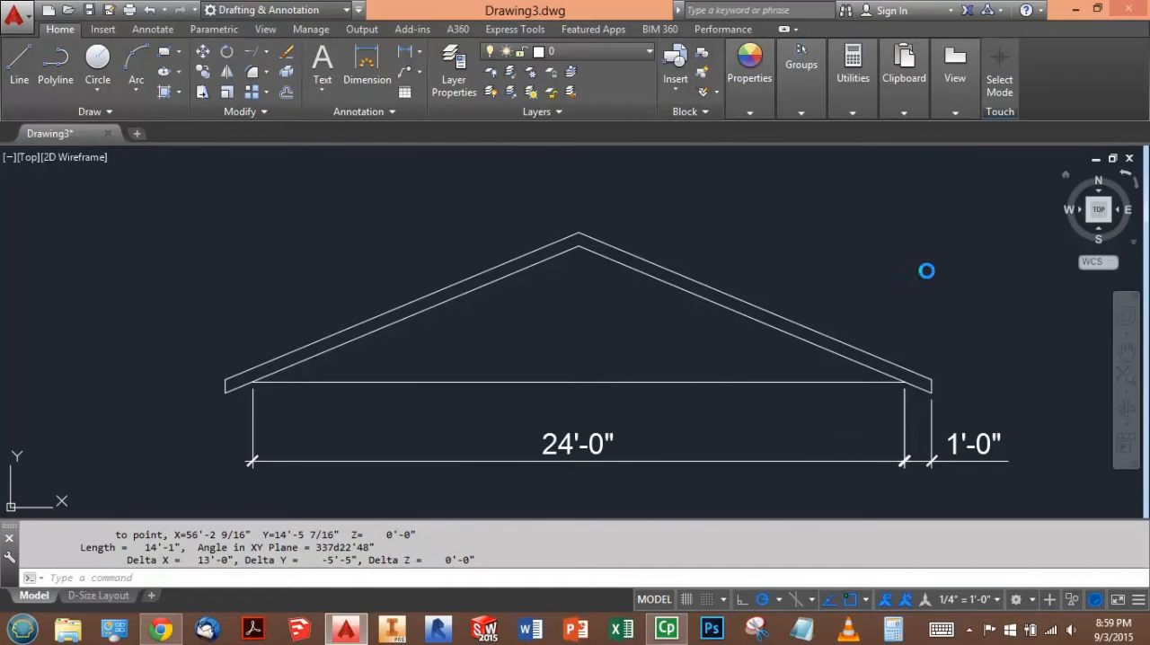
{"action": "left_click", "coordinate": [598, 348]}
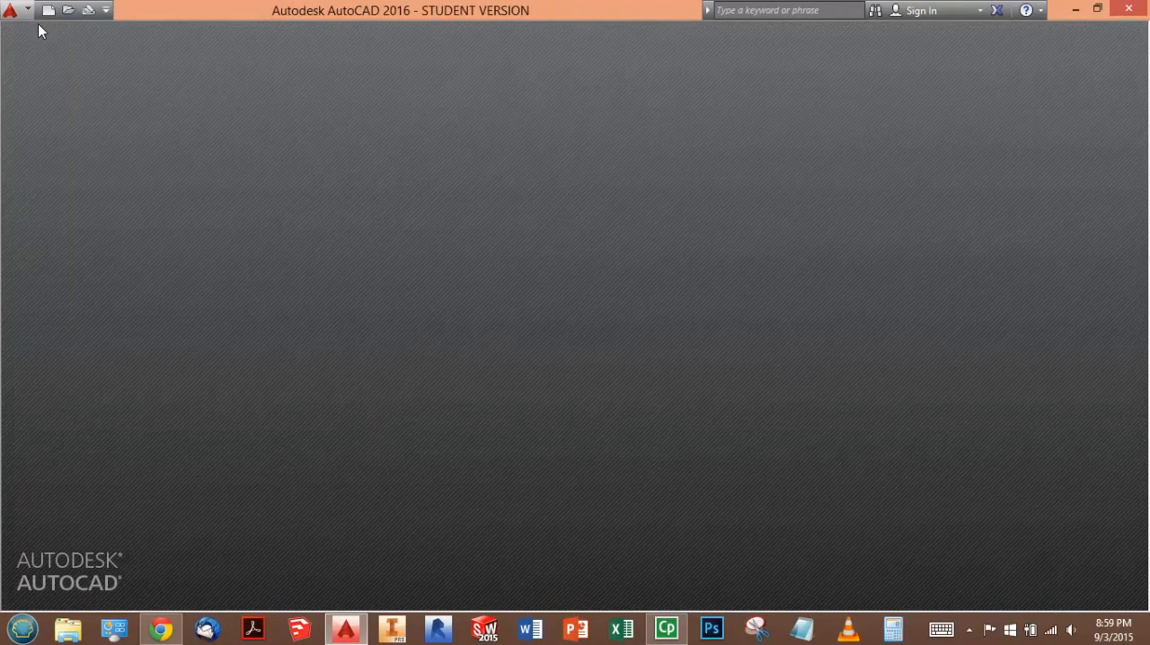
- Create a new drawing from the Tutorial-iArch template and switch it to model space
{"action": "left_click", "coordinate": [47, 11]}
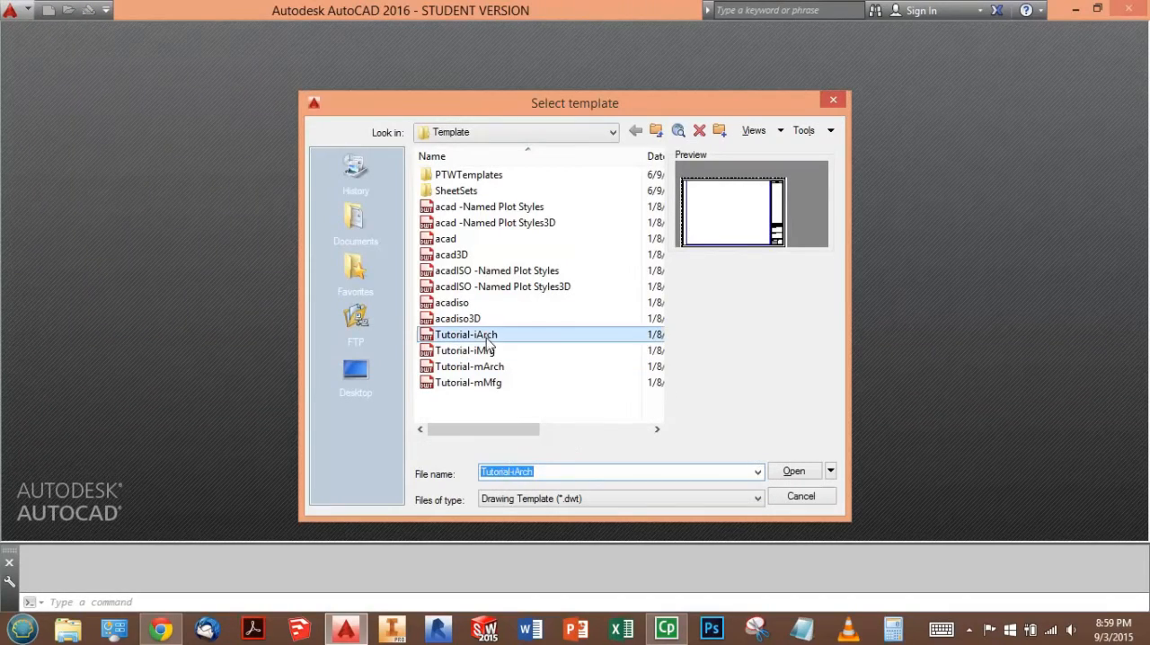
{"action": "left_click", "coordinate": [782, 475]}
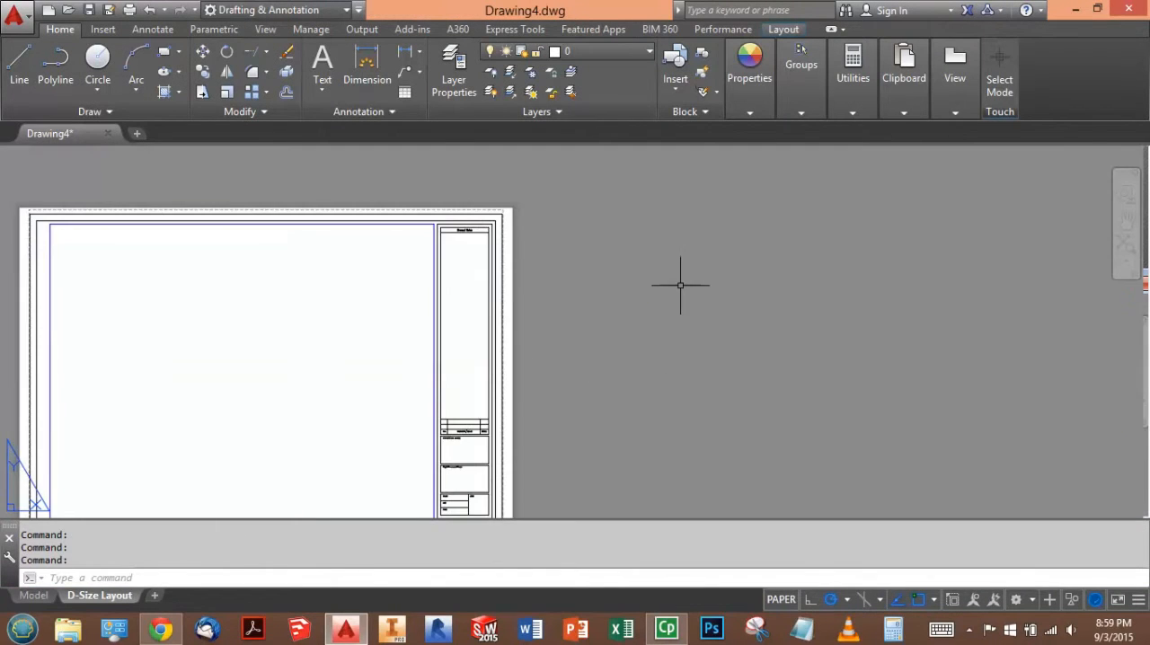
{"action": "middle_click", "coordinate": [662, 321]}
{"action": "middle_click", "coordinate": [662, 320]}
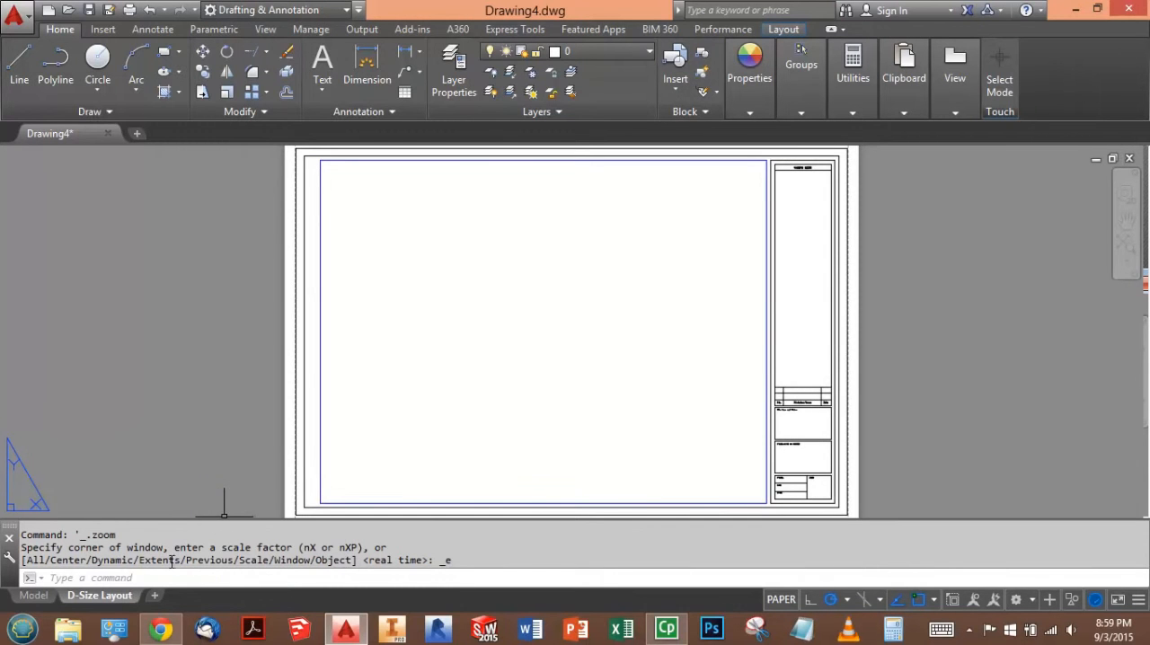
{"action": "left_click", "coordinate": [43, 597]}
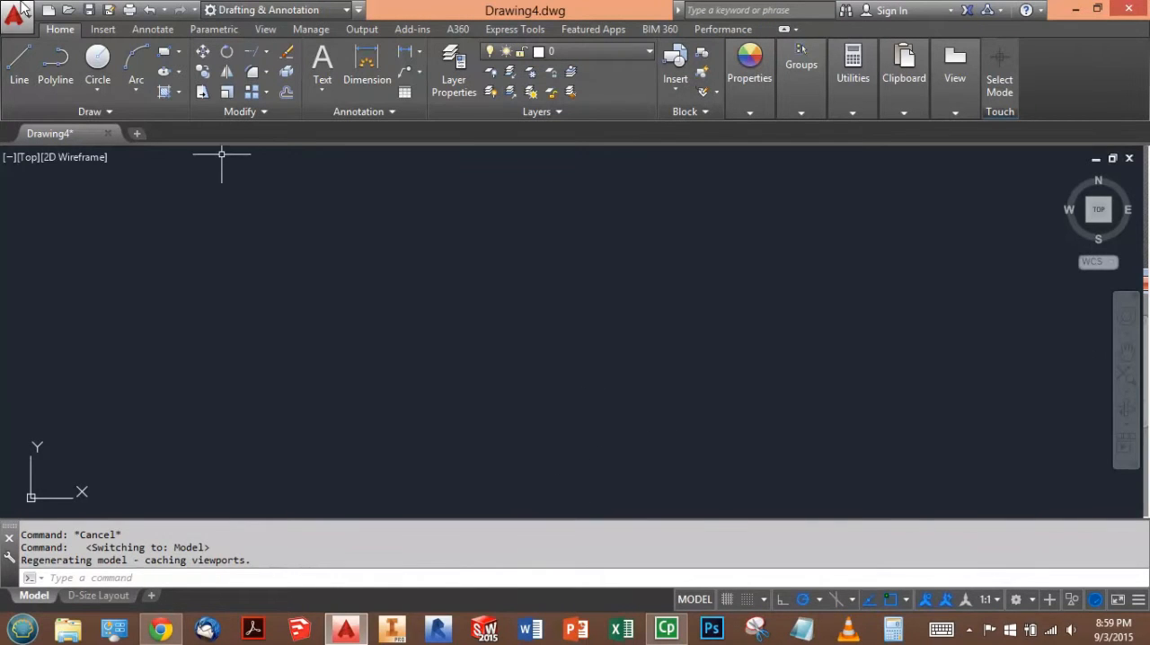
- Start the perimeter polyline with the roof's left wing: 7'6" up, 13'6" left, 14'6" up, and back right in line with the start
{"action": "left_click", "coordinate": [55, 70]}
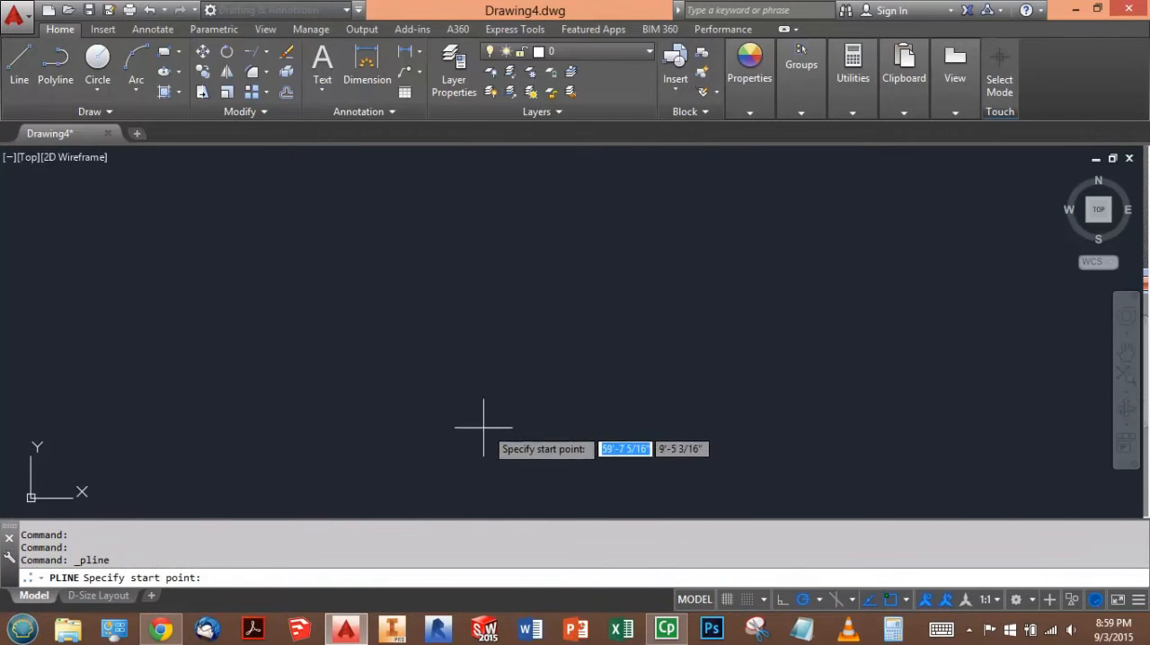
{"action": "left_click", "coordinate": [417, 462]}
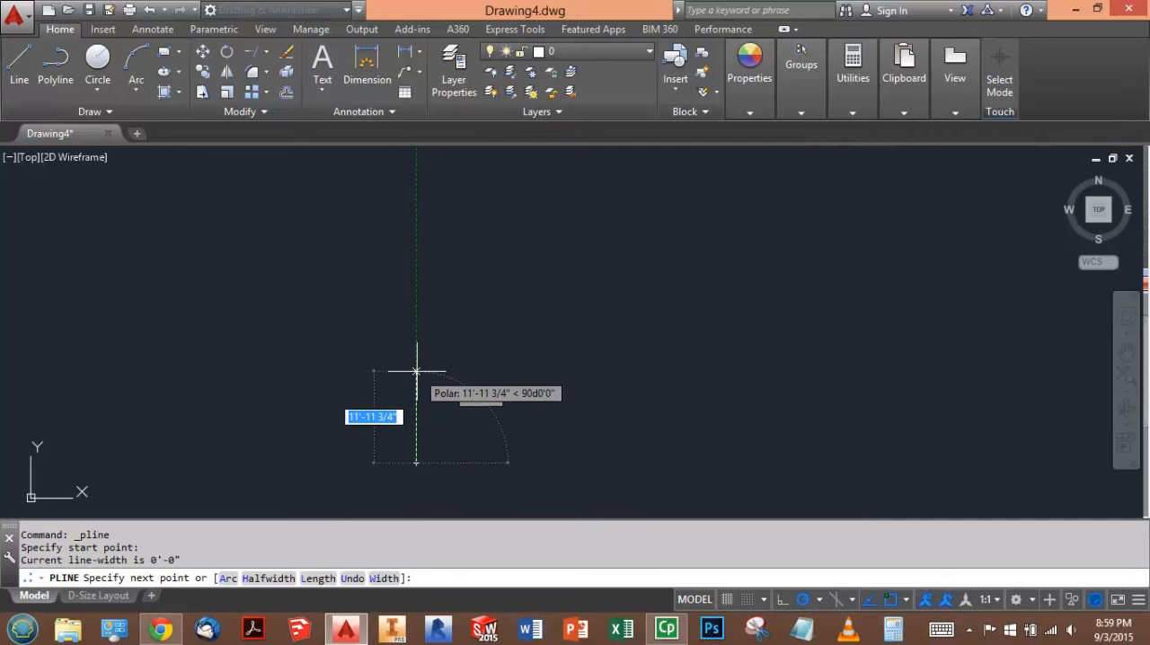
{"action": "type", "text": "7"}
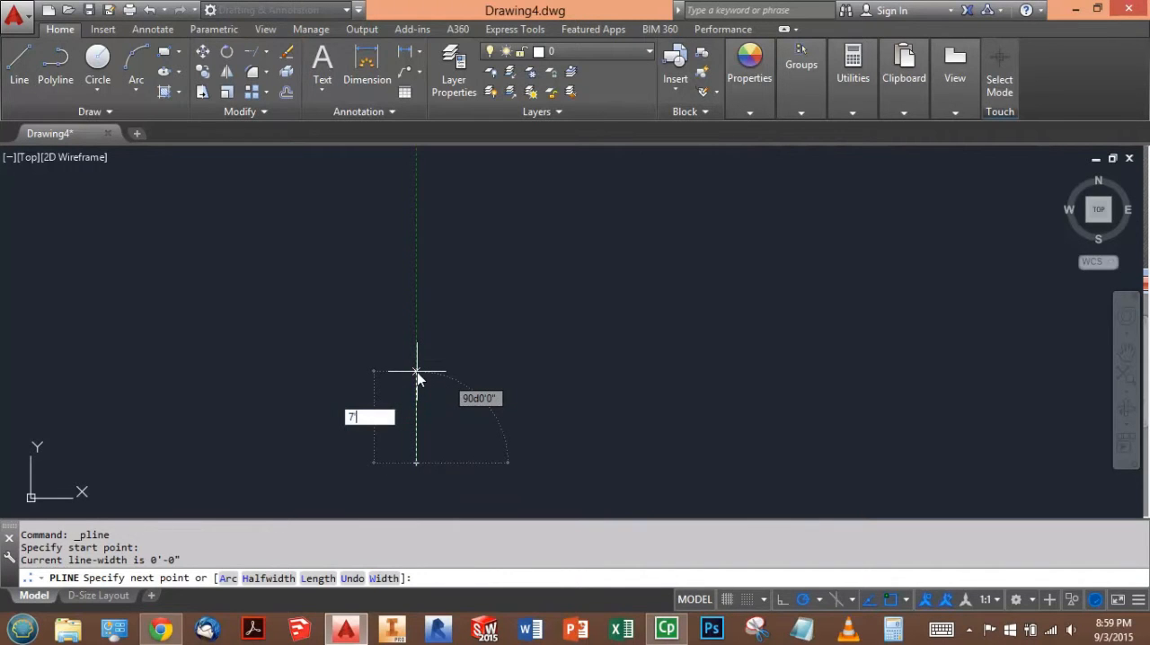
{"action": "type", "text": "'6"}
{"action": "key", "text": "Return"}
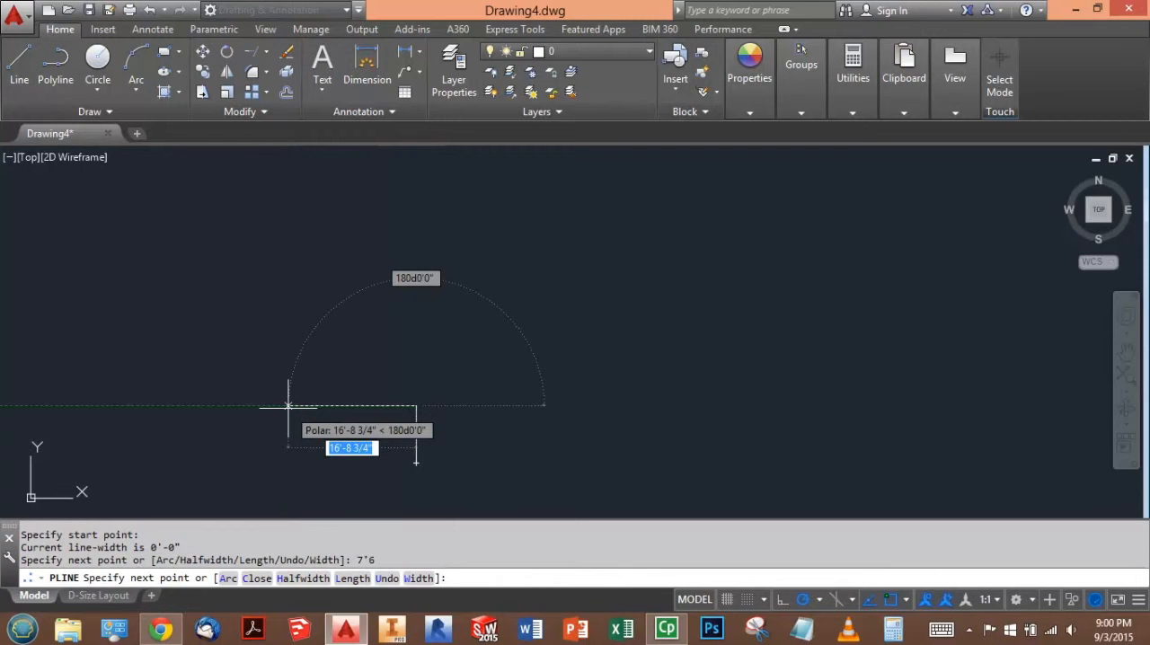
{"action": "type", "text": "13'6"}
{"action": "key", "text": "Return"}
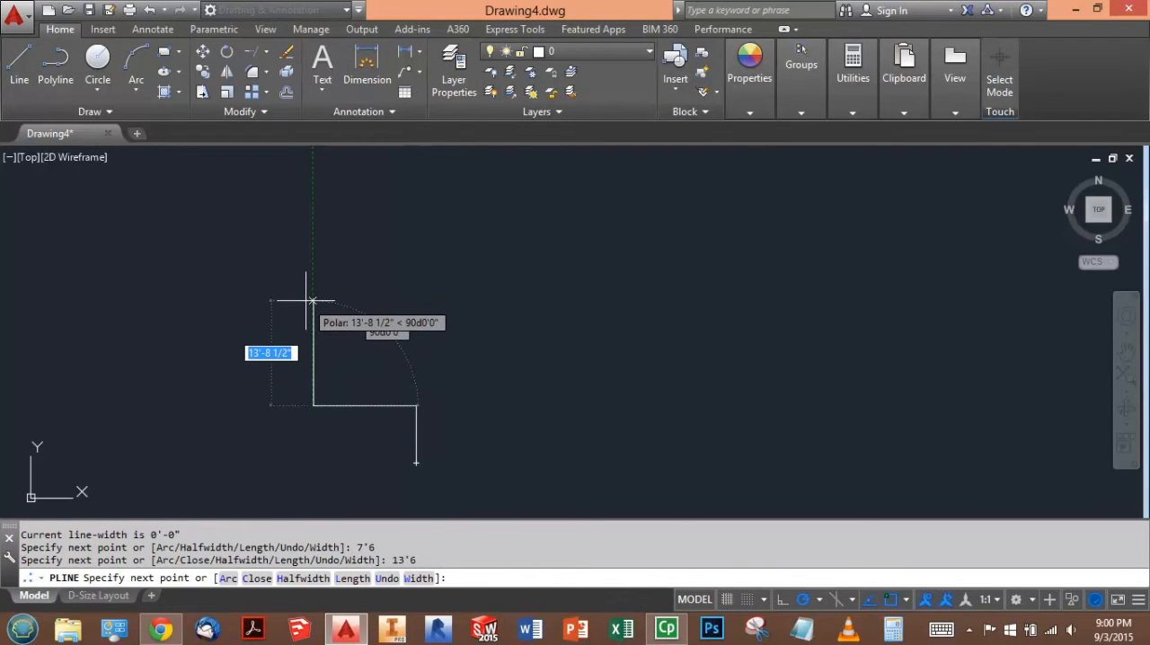
{"action": "type", "text": "14'6"}
{"action": "key", "text": "Return"}
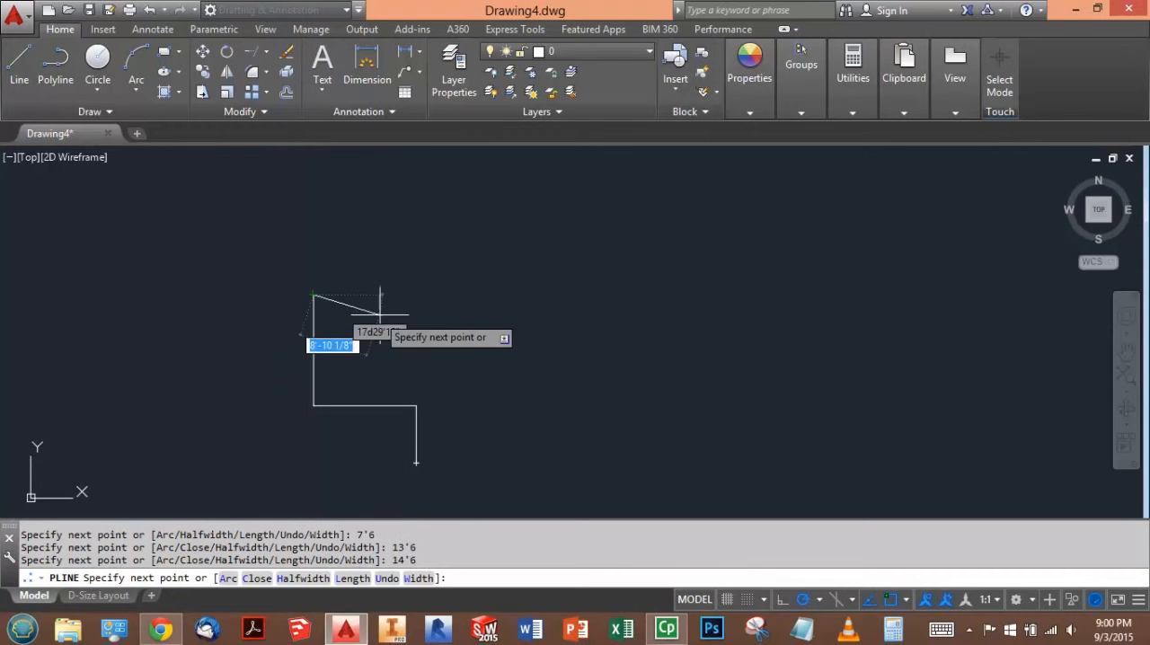
{"action": "left_click", "coordinate": [416, 295]}
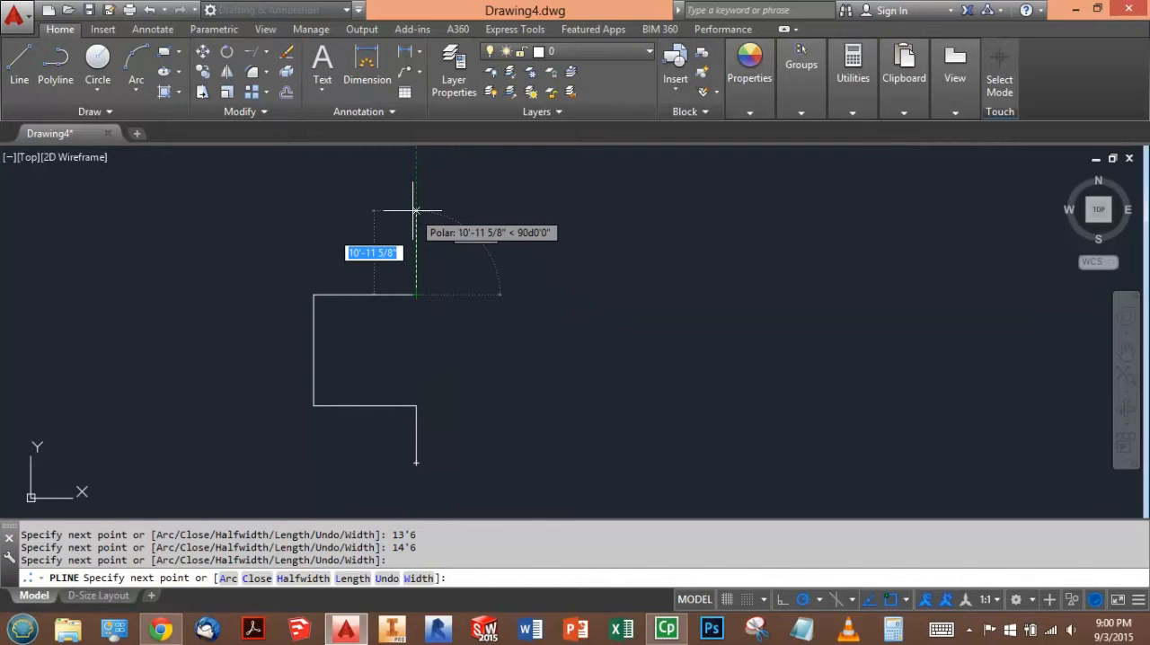
- Continue the perimeter polyline around the main roof's upper end: 15' up, 26' right, and 3' down
{"action": "type", "text": "15'"}
{"action": "key", "text": "Return"}
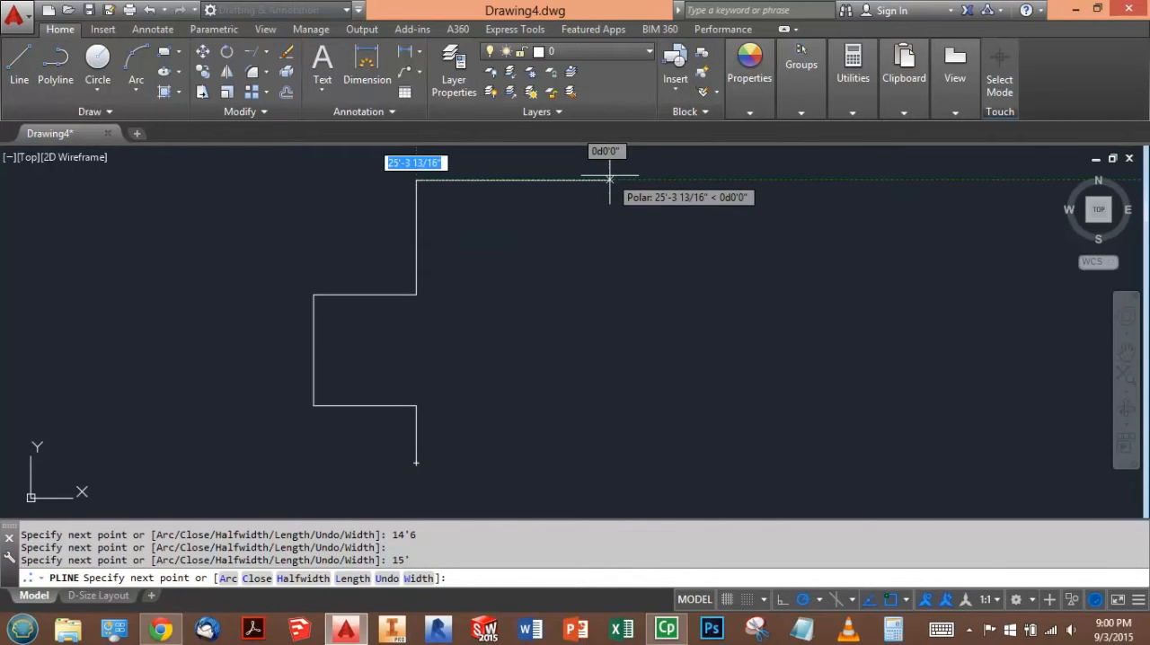
{"action": "type", "text": "206"}
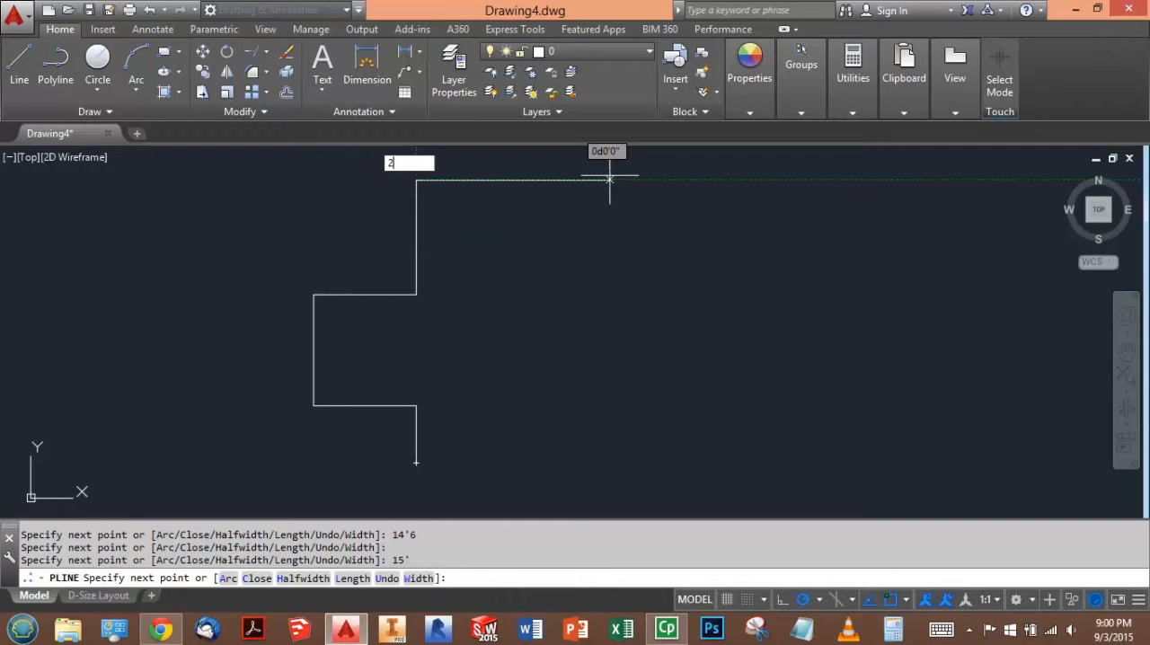
{"action": "key", "text": "Return"}
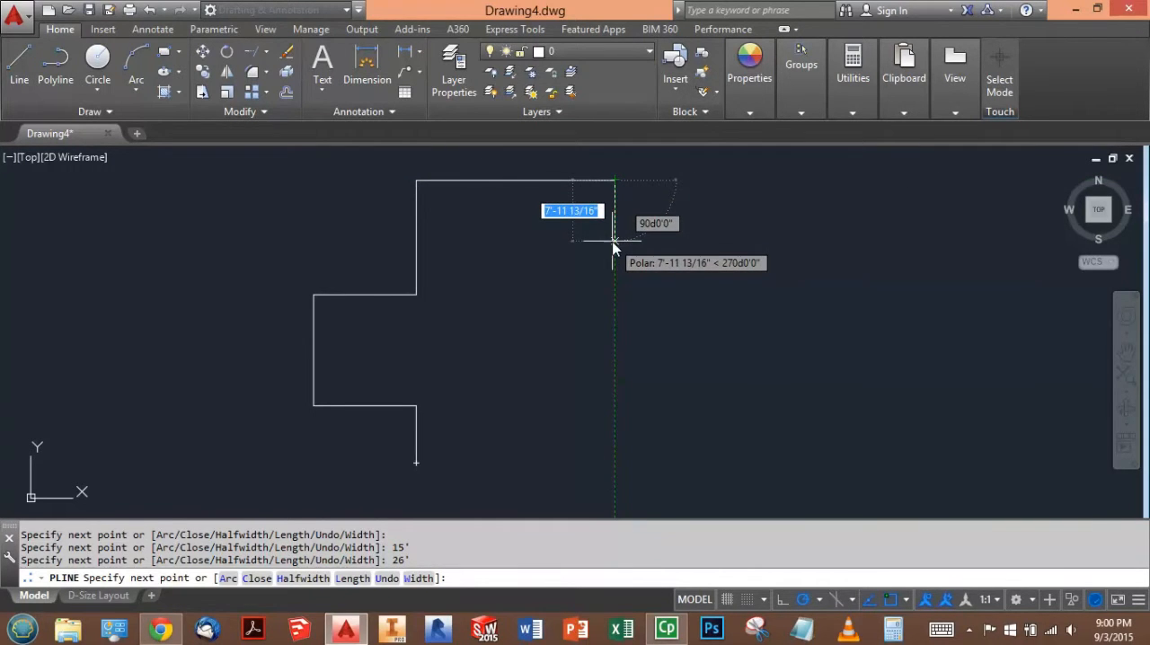
{"action": "type", "text": "3"}
{"action": "key", "text": "Return"}
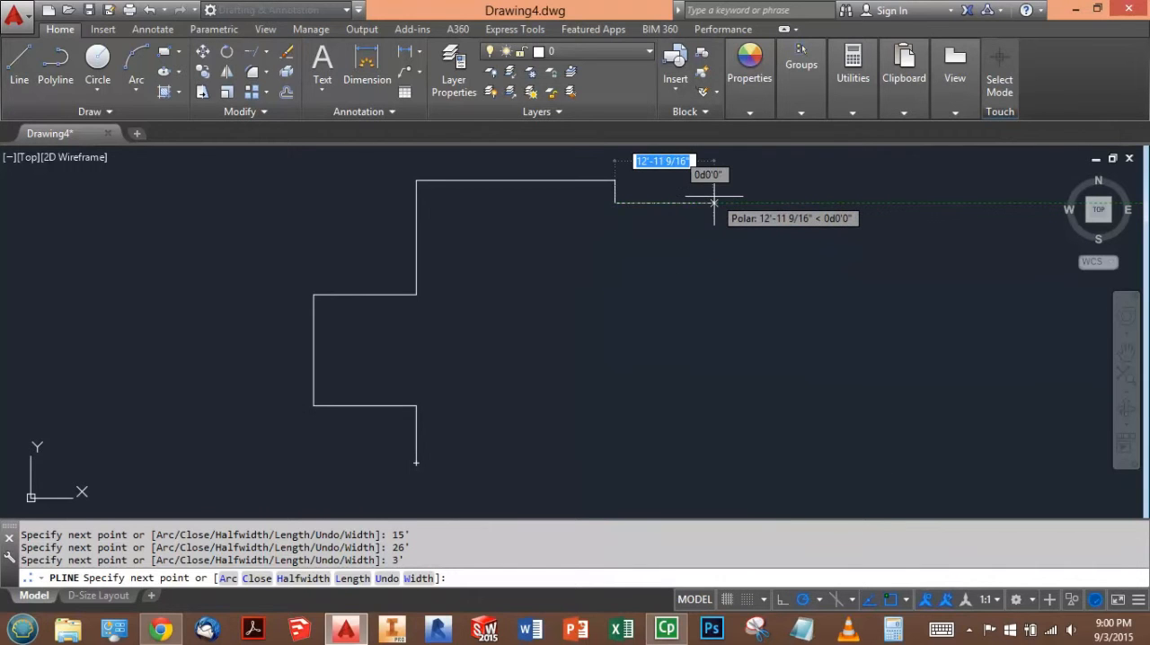
- Continue the polyline around the right wing: 11' right, 18' down, and back left in line with the main roof's edge
{"action": "type", "text": "11"}
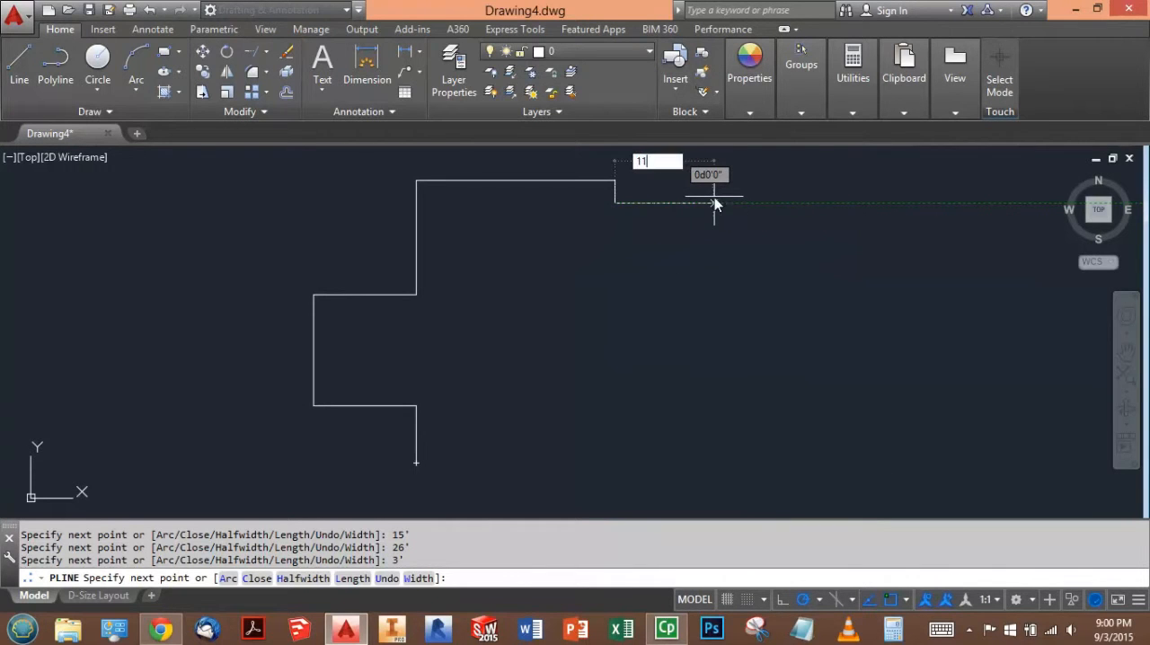
{"action": "key", "text": "Return"}
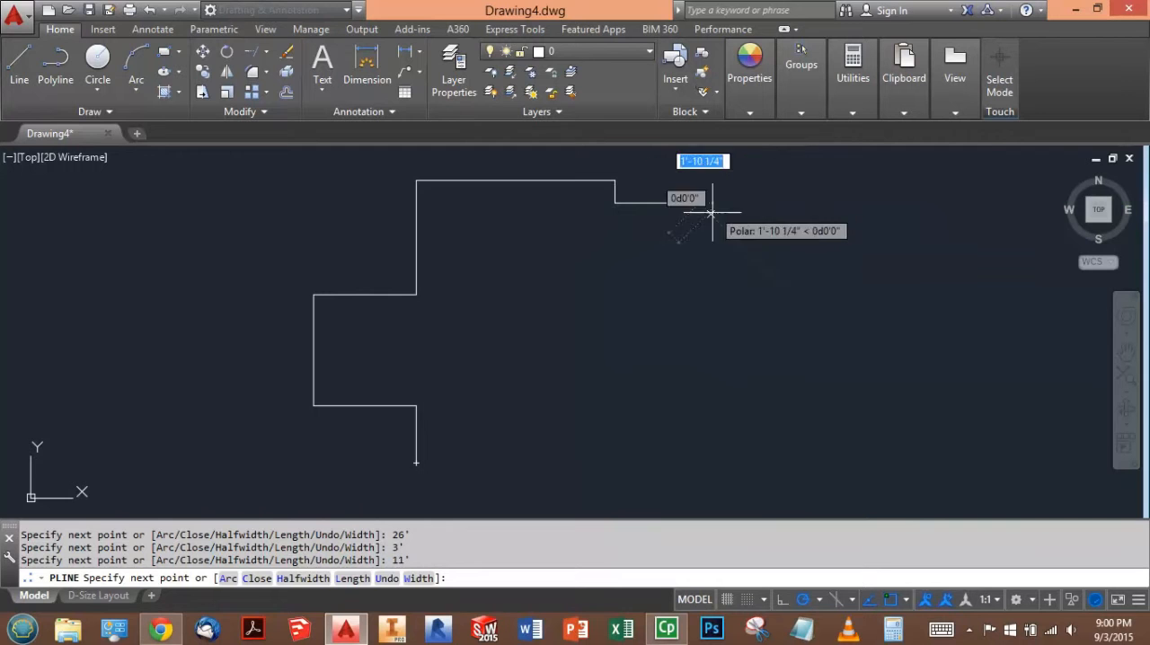
{"action": "type", "text": "18"}
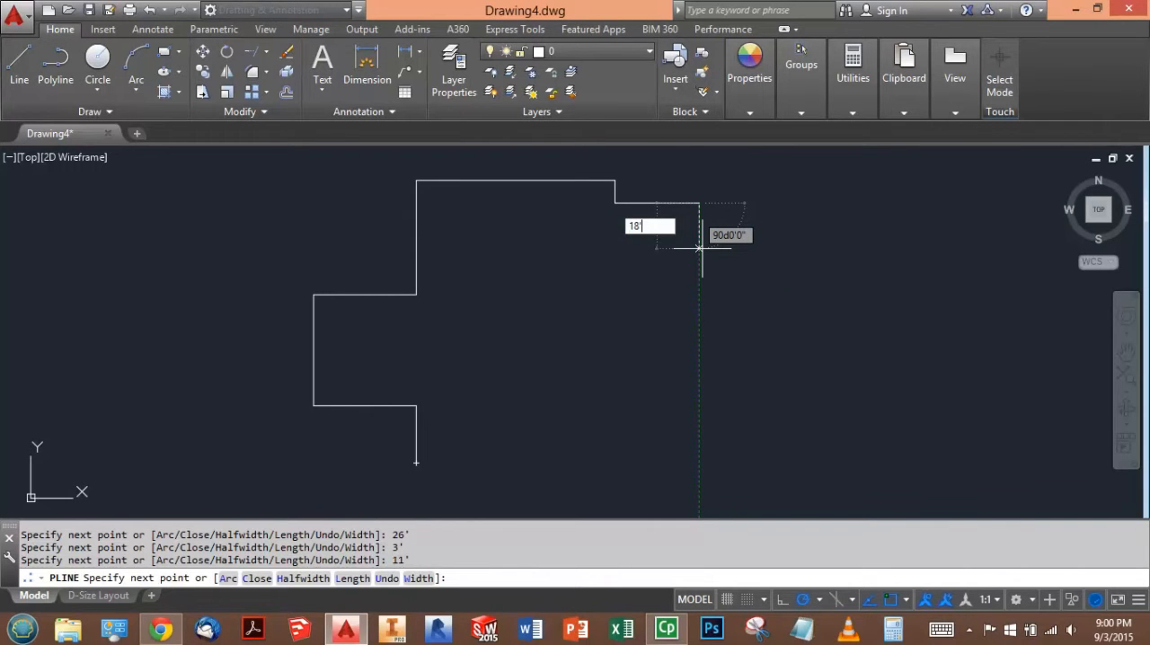
{"action": "key", "text": "Return"}
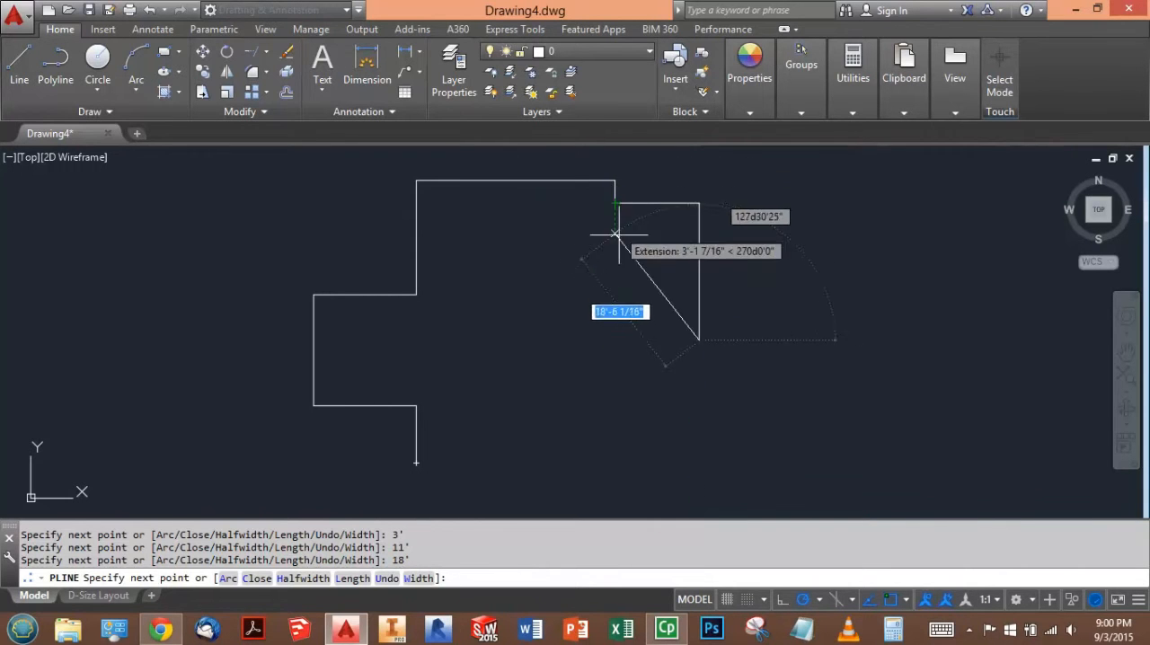
{"action": "left_click", "coordinate": [615, 340]}
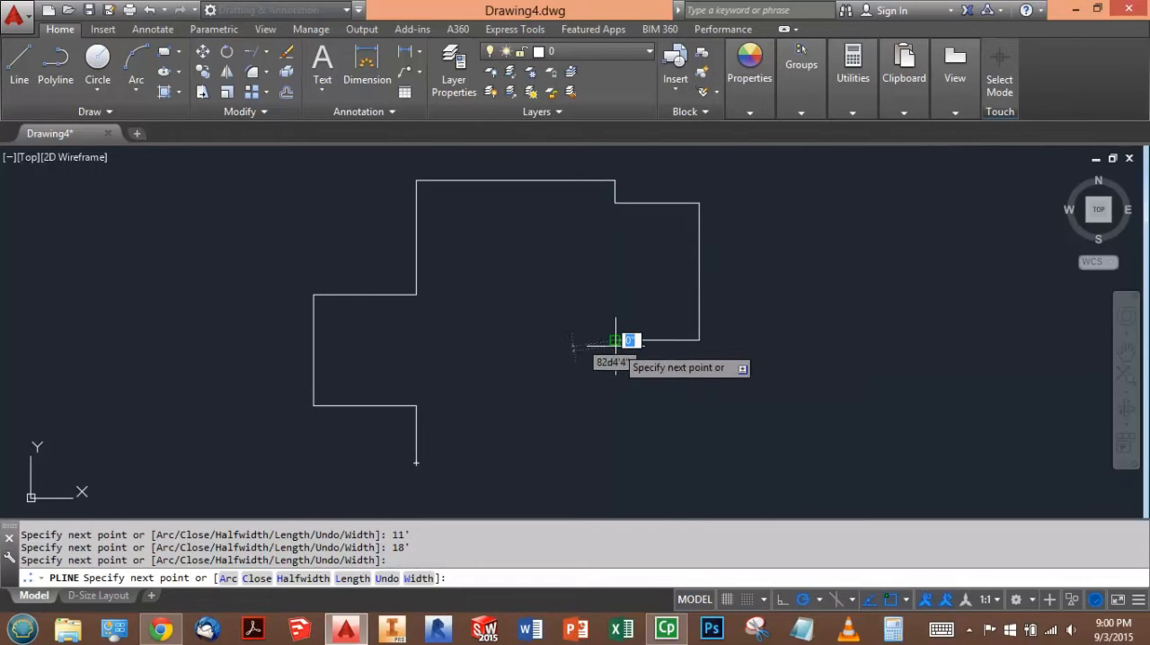
- Finish the perimeter polyline with segments 16' down and 26' left to the start point
{"action": "type", "text": "16'"}
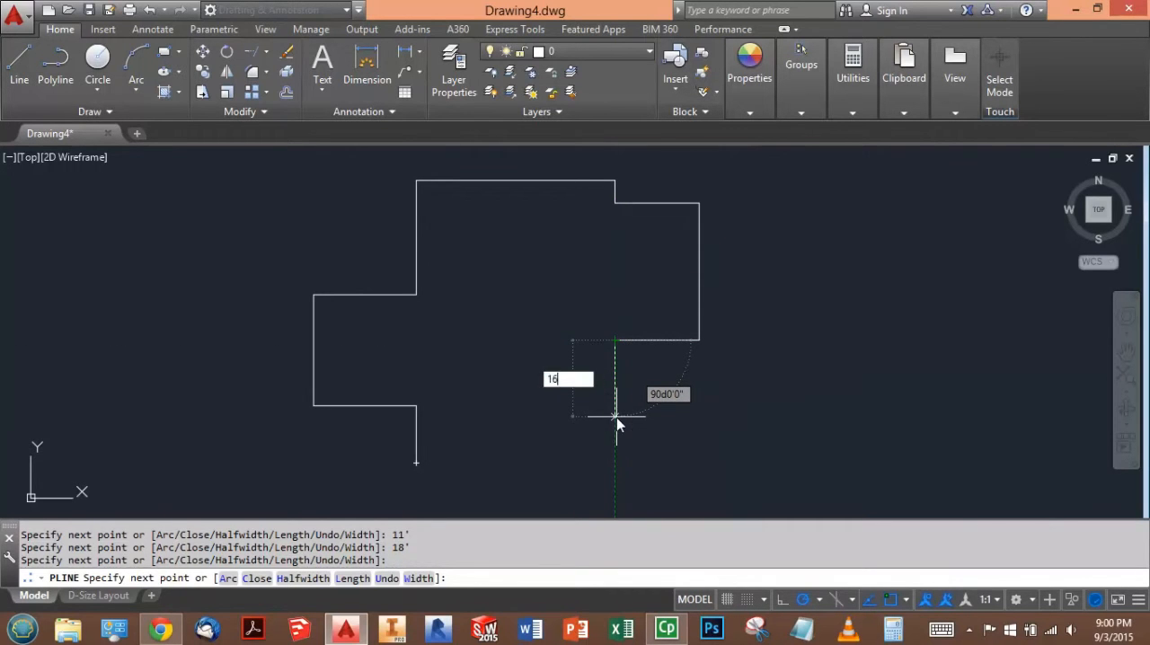
{"action": "key", "text": "Return"}
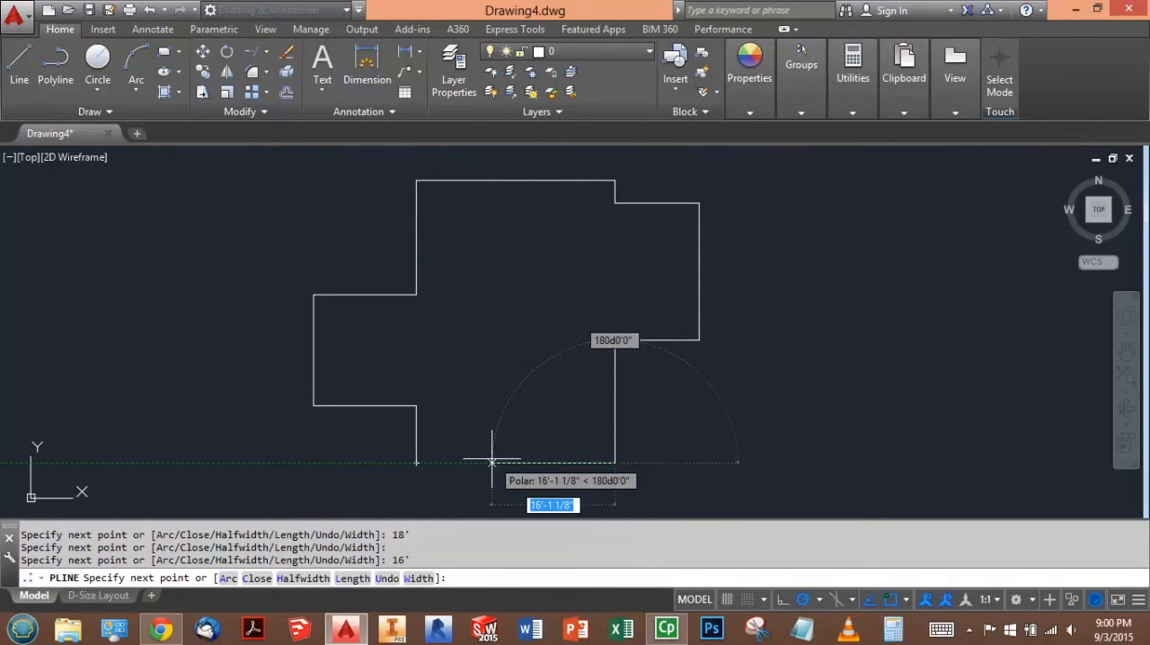
{"action": "type", "text": "26"}
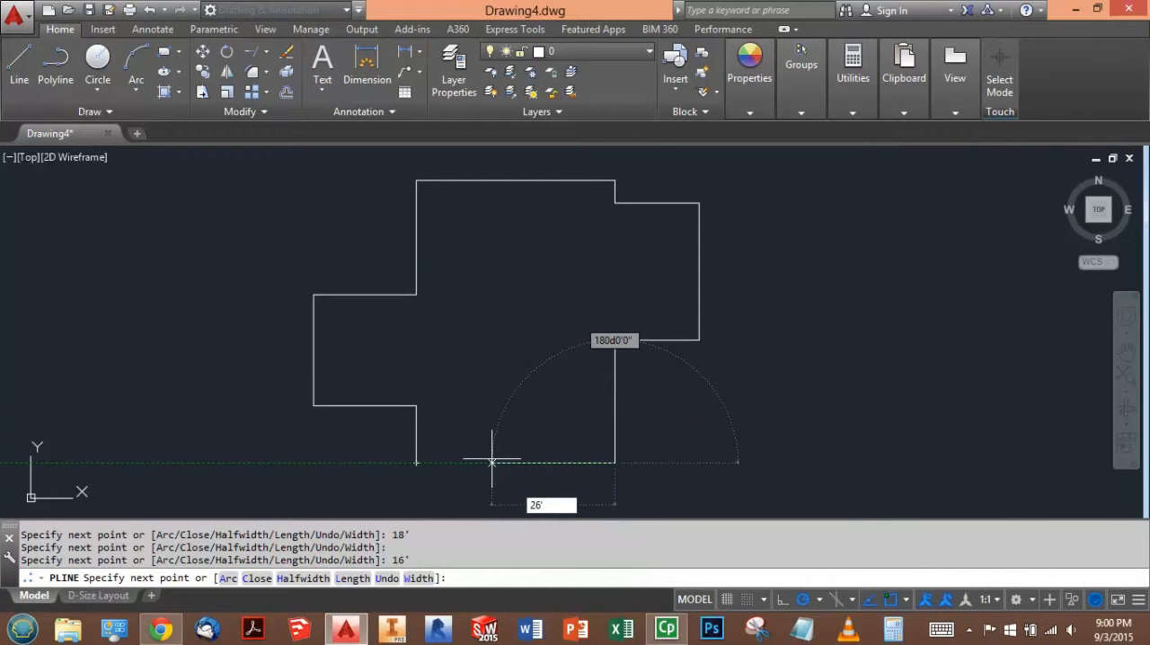
{"action": "type", "text": "'"}
{"action": "key", "text": "Return"}
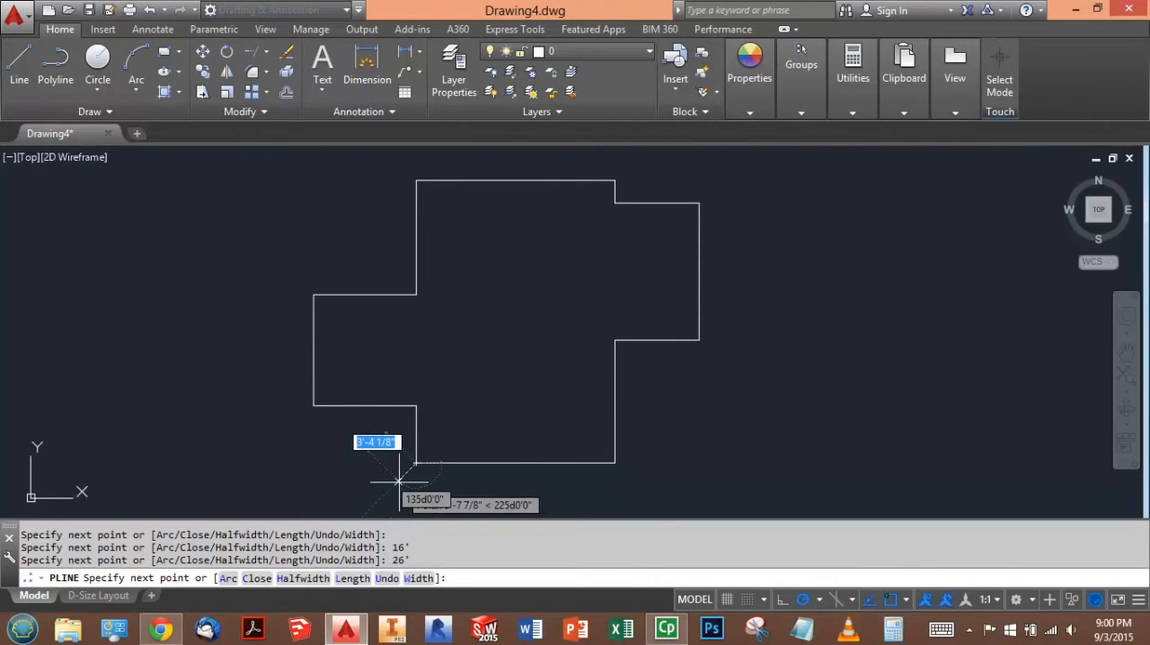
{"action": "key", "text": "Escape"}
{"action": "key", "text": "Escape"}
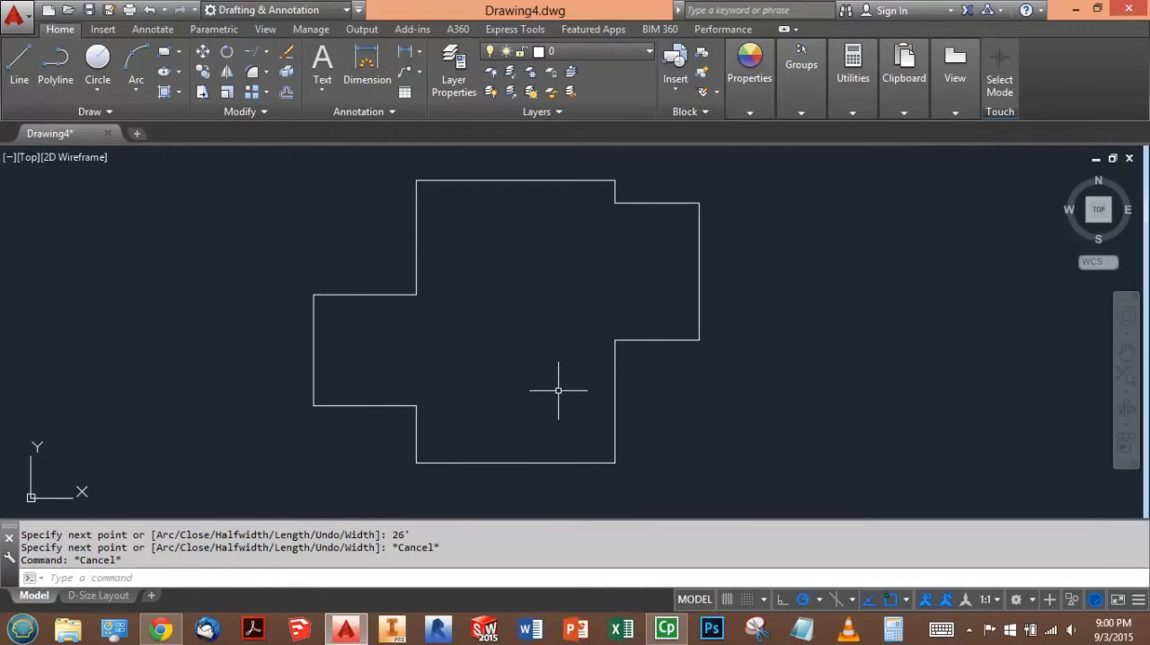
{"action": "left_click", "coordinate": [18, 59]}
{"action": "left_click", "coordinate": [417, 405]}
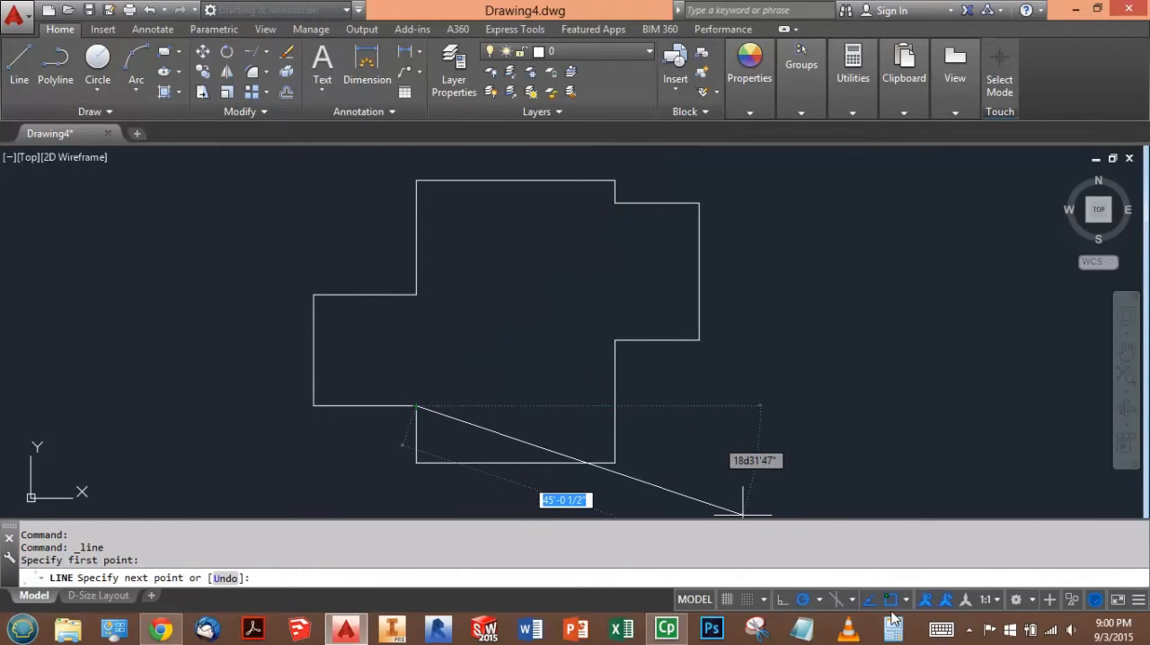
{"action": "right_click", "coordinate": [804, 600]}
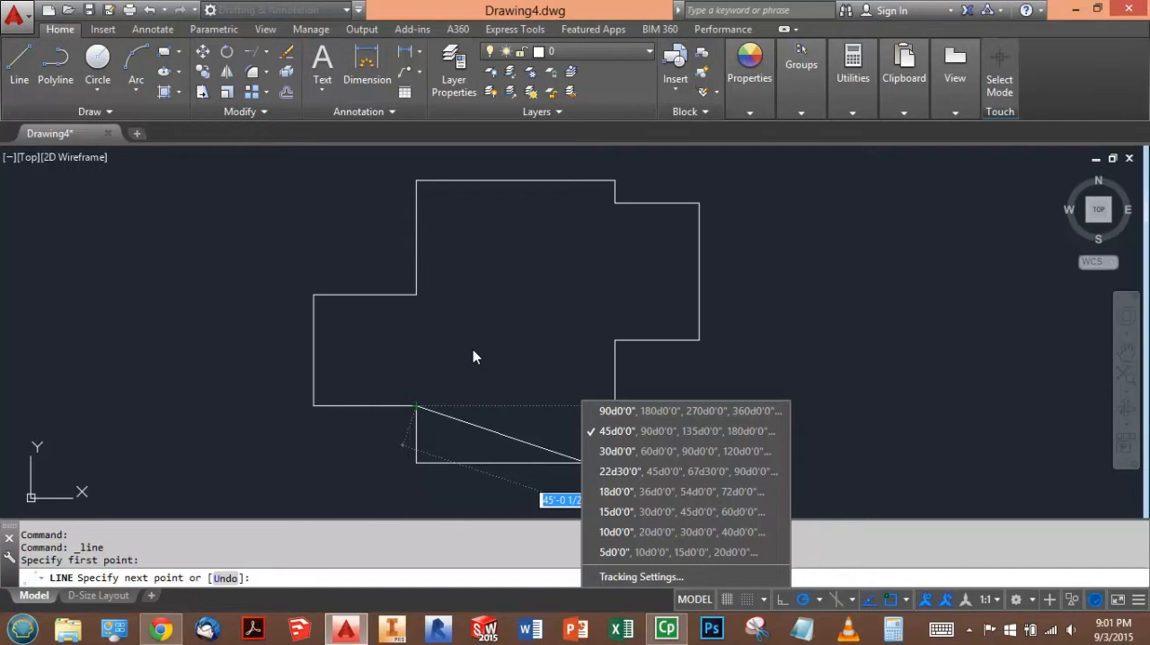
{"action": "key", "text": "Escape"}
{"action": "key", "text": "Escape"}
- Draw crossing 45-degree intercept lines into the main roof from the left wing's lower and upper inner corners
{"action": "type", "text": "l"}
{"action": "key", "text": "Return"}
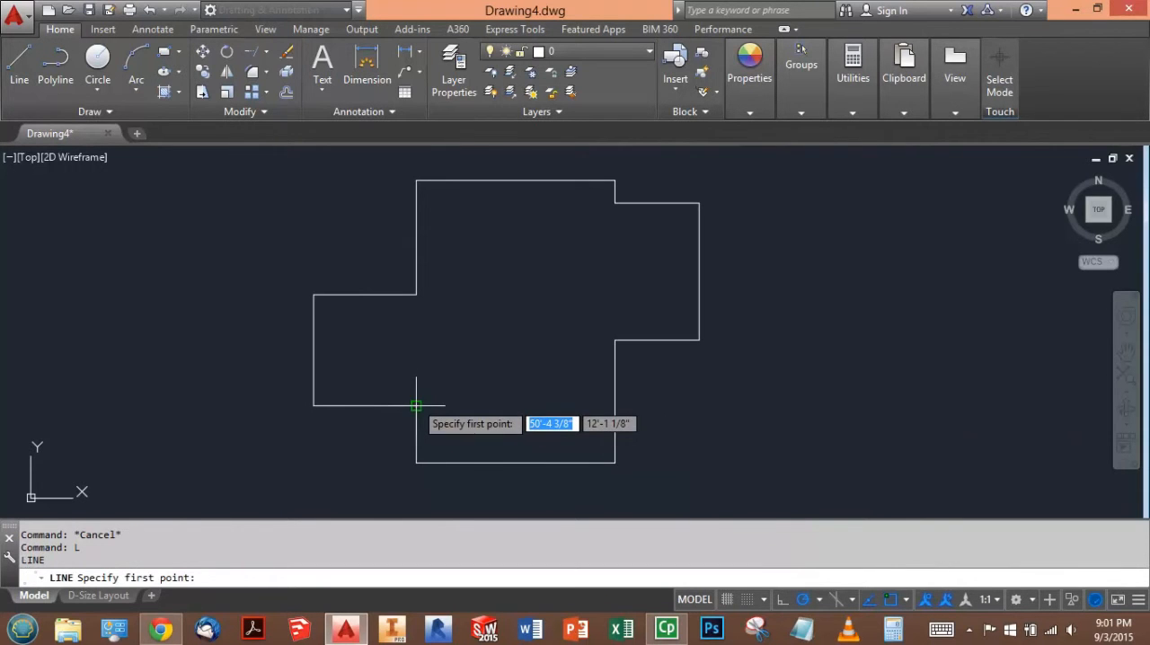
{"action": "left_click", "coordinate": [416, 405]}
{"action": "left_click", "coordinate": [521, 301]}
{"action": "key", "text": "Return"}
{"action": "key", "text": "Return"}
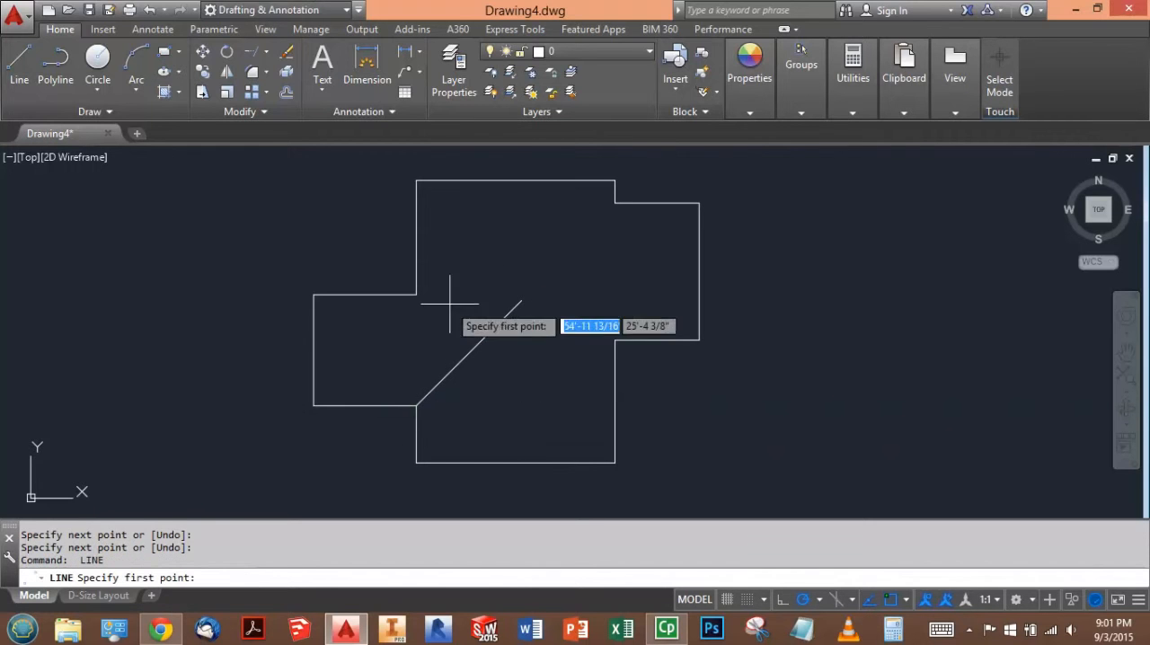
{"action": "left_click", "coordinate": [416, 294]}
{"action": "left_click", "coordinate": [508, 387]}
{"action": "key", "text": "Return"}
{"action": "key", "text": "Return"}
- Draw crossing 45-degree intercept lines into the main roof from the right wing's upper and lower inner corners
{"action": "left_click", "coordinate": [615, 203]}
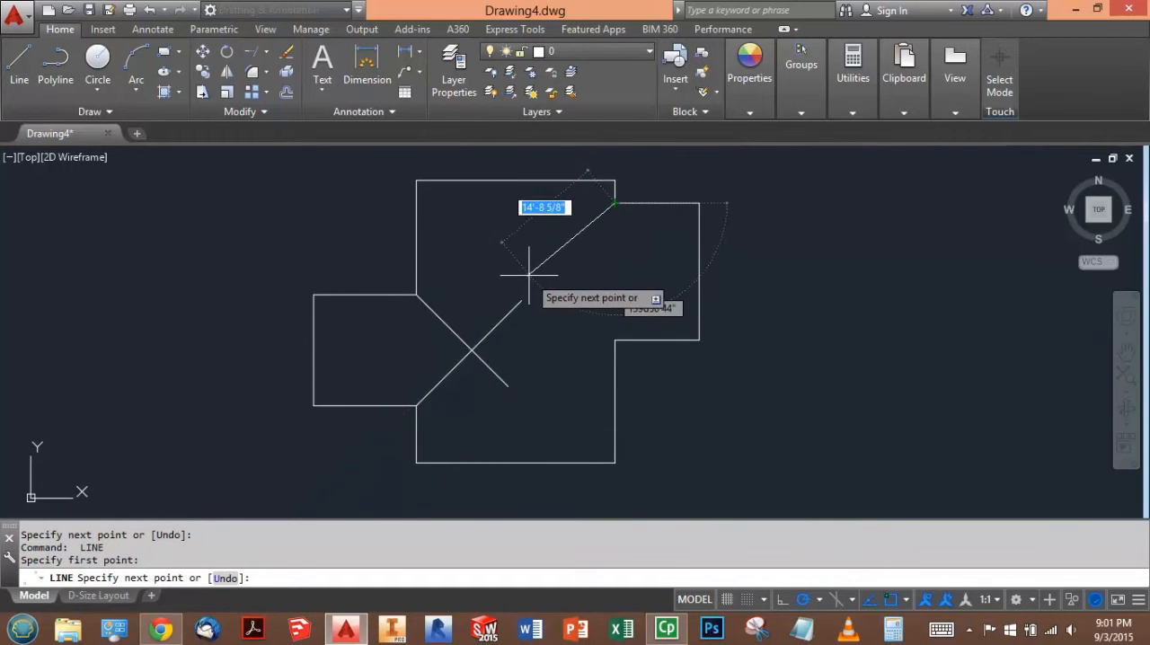
{"action": "left_click", "coordinate": [533, 279]}
{"action": "key", "text": "Return"}
{"action": "key", "text": "Return"}
{"action": "left_click", "coordinate": [615, 339]}
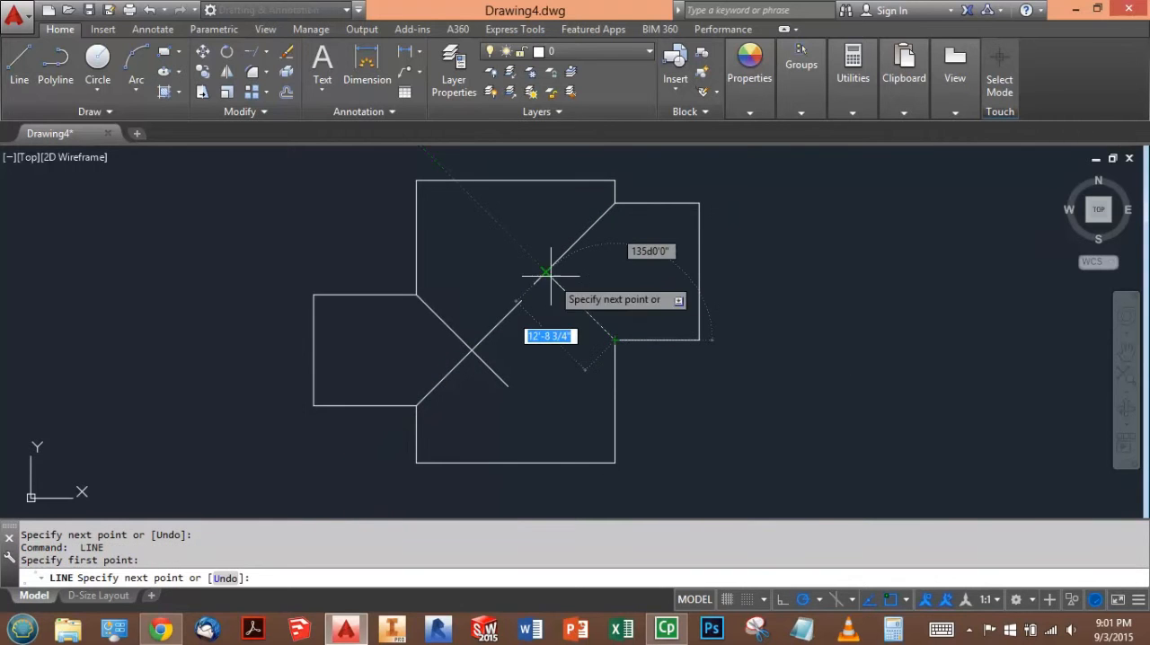
{"action": "left_click", "coordinate": [519, 244]}
{"action": "key", "text": "Return"}
{"action": "key", "text": "Return"}
- Draw horizontal ridge lines in both wings, from each outer edge's midpoint to the crossing of that wing's intercept lines
{"action": "left_click", "coordinate": [699, 271]}
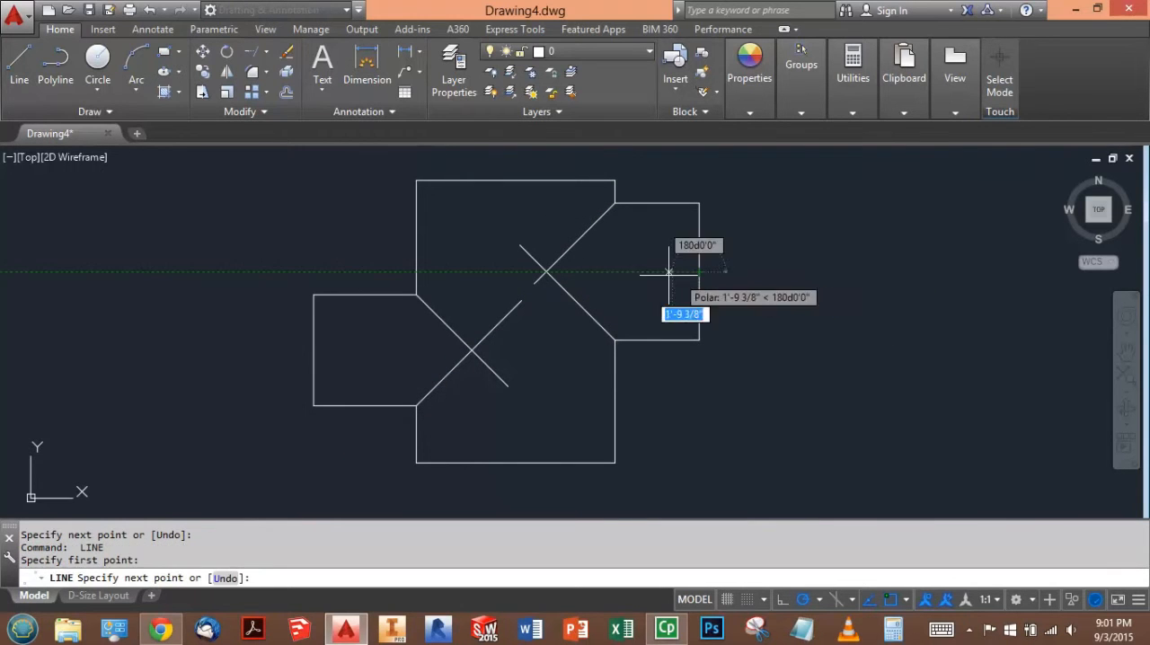
{"action": "left_click", "coordinate": [543, 272]}
{"action": "key", "text": "Return"}
{"action": "key", "text": "Return"}
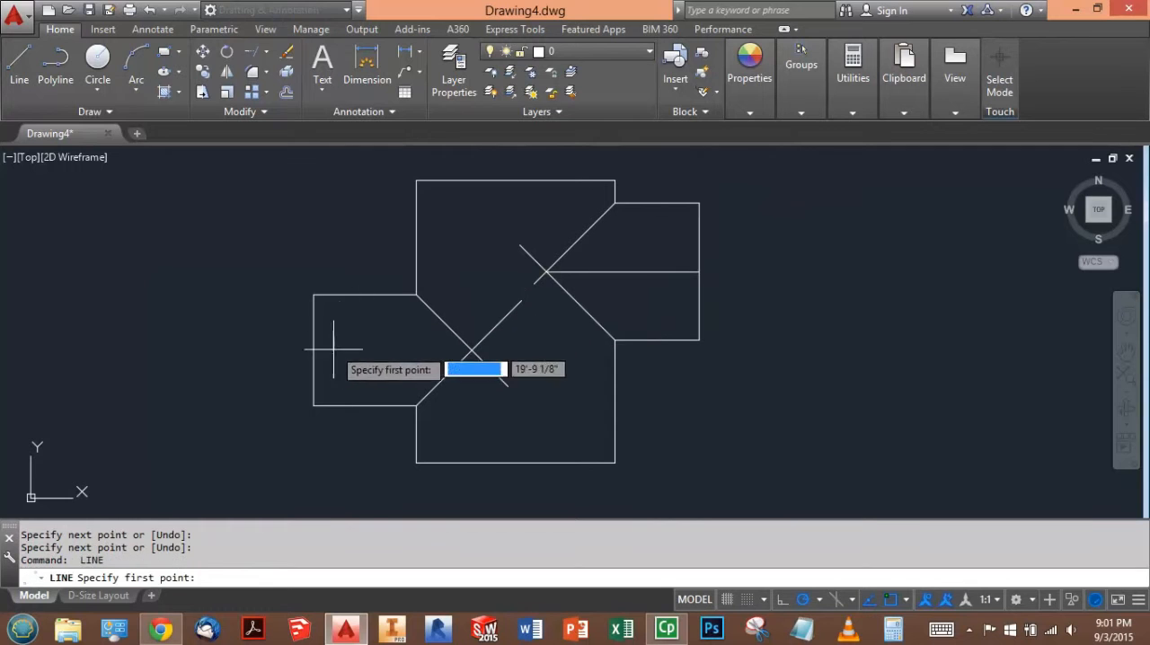
{"action": "left_click", "coordinate": [313, 350]}
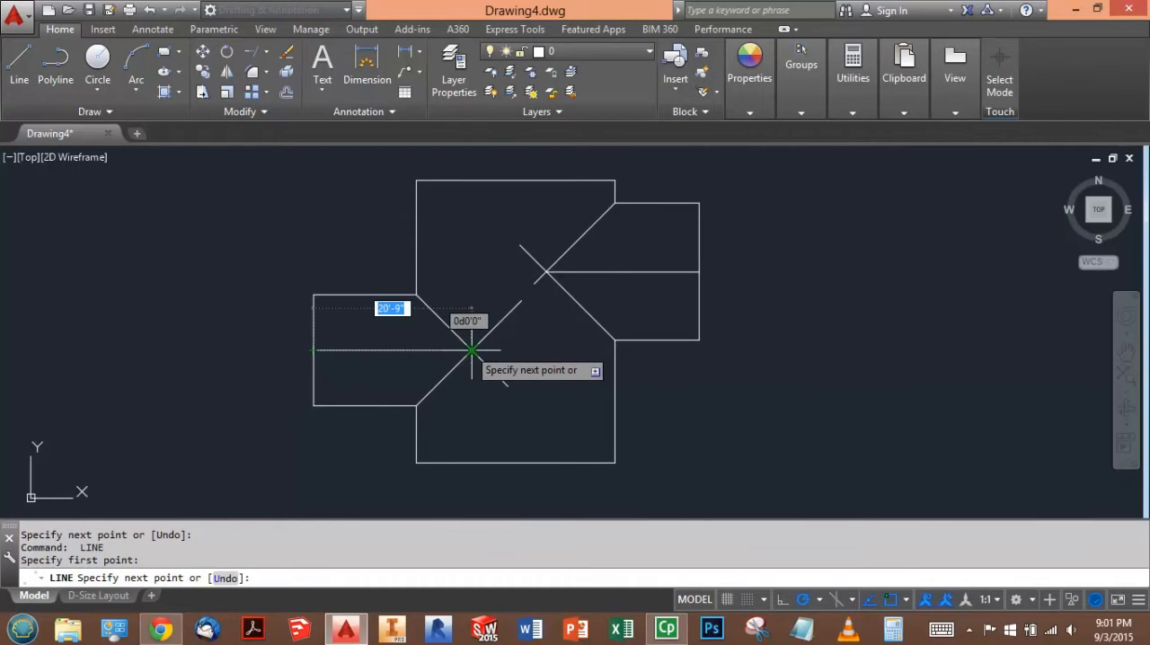
{"action": "left_click", "coordinate": [471, 350]}
{"action": "key", "text": "Escape"}
{"action": "key", "text": "Escape"}
{"action": "key", "text": "Escape"}
- Trim the overhanging ends of the 45-degree intercept lines beyond their crossings in both wings
{"action": "left_click", "coordinate": [267, 56]}
{"action": "left_click", "coordinate": [261, 78]}
{"action": "key", "text": "Return"}
{"action": "left_click", "coordinate": [510, 217]}
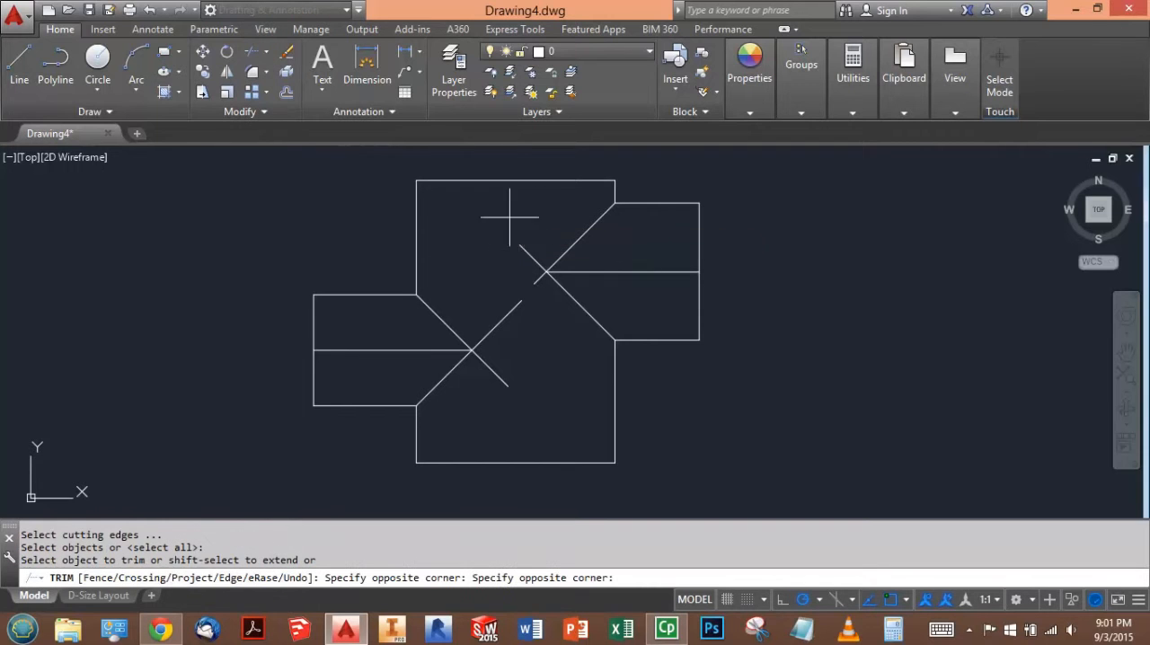
{"action": "left_click", "coordinate": [539, 298]}
{"action": "left_click", "coordinate": [552, 389]}
{"action": "left_click", "coordinate": [495, 310]}
{"action": "key", "text": "Escape"}
{"action": "key", "text": "Escape"}
{"action": "key", "text": "Escape"}
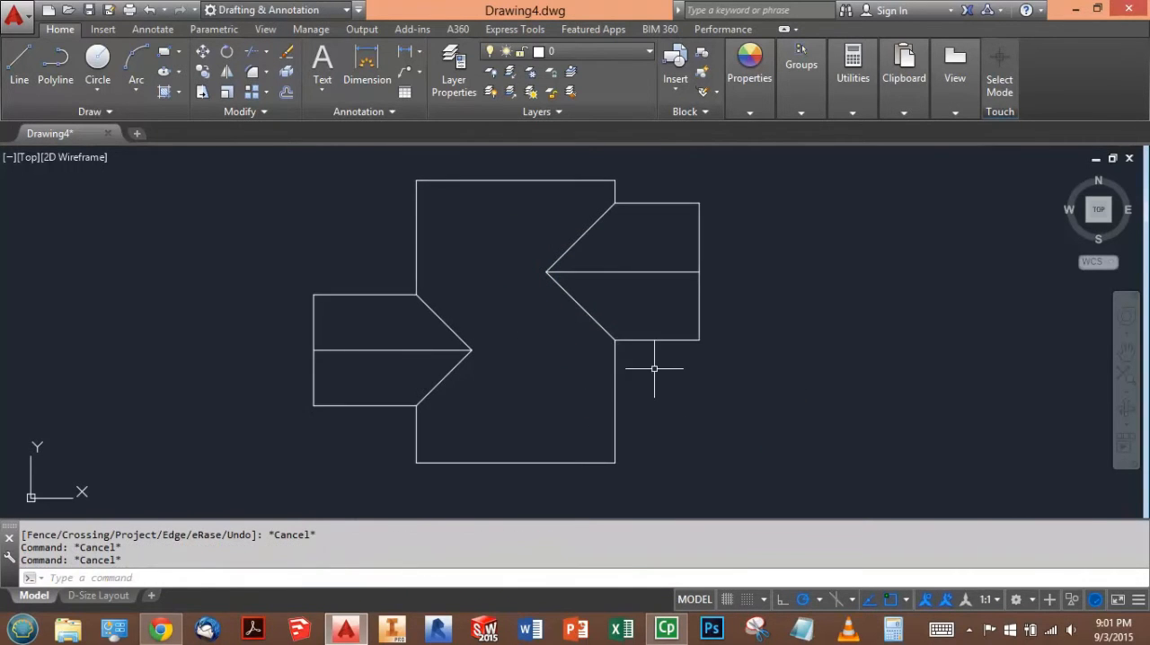
- Check the roof figure of the test in Chrome, and hatch the lower halves of both wings in AutoCAD as one ANSI31 hatch
{"action": "key", "text": "alt+Tab"}
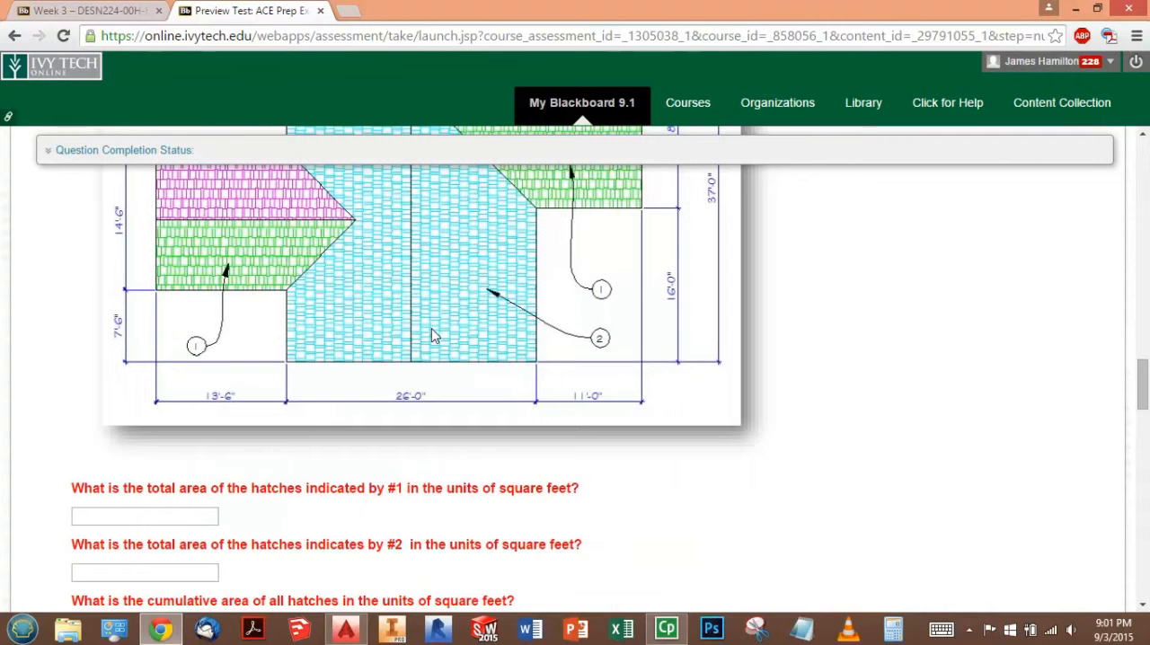
{"action": "scroll", "coordinate": [483, 370], "scroll_direction": "up", "scroll_amount": 3}
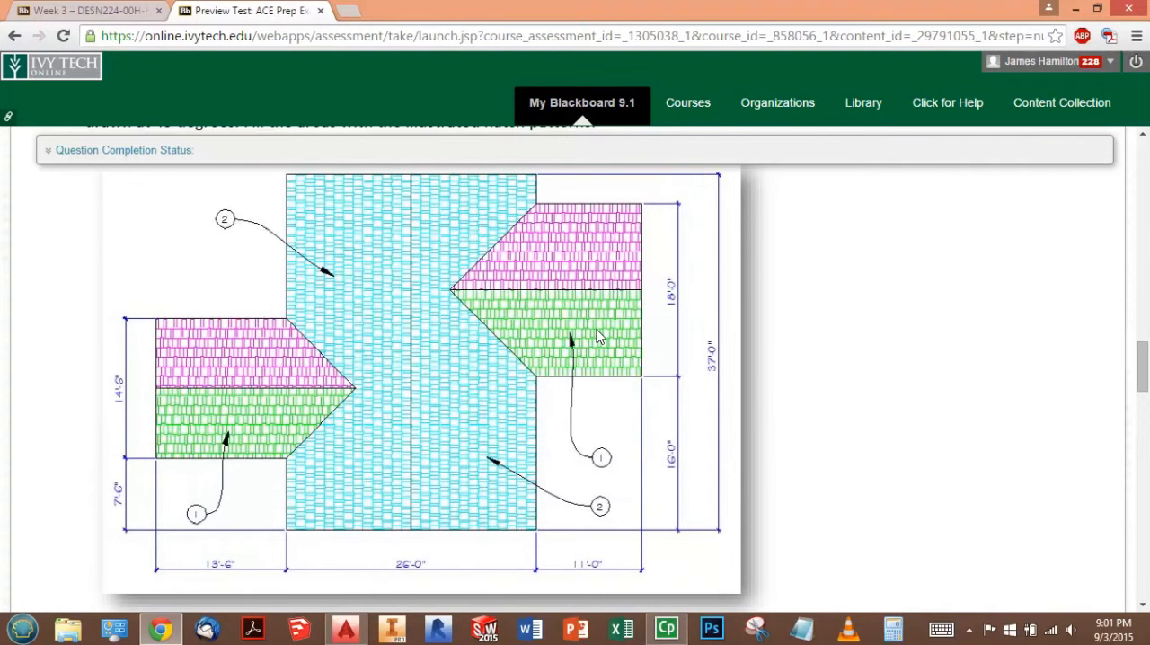
{"action": "scroll", "coordinate": [600, 337], "scroll_direction": "down", "scroll_amount": 2}
{"action": "key", "text": "alt+Tab"}
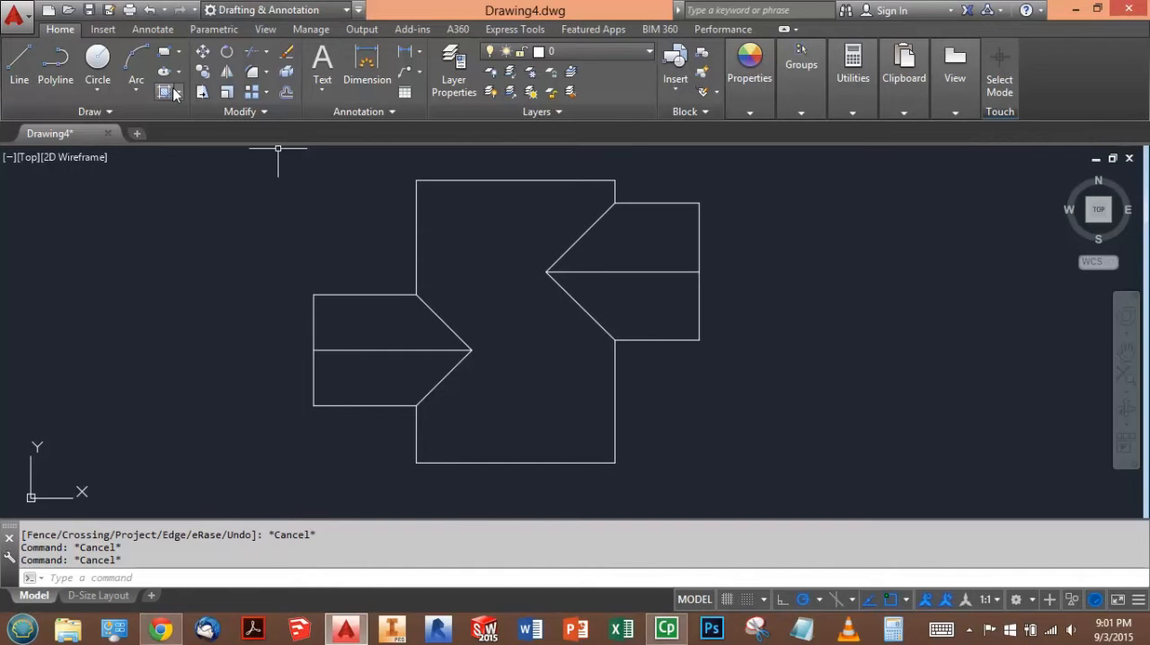
{"action": "left_click", "coordinate": [166, 93]}
{"action": "left_click", "coordinate": [386, 376]}
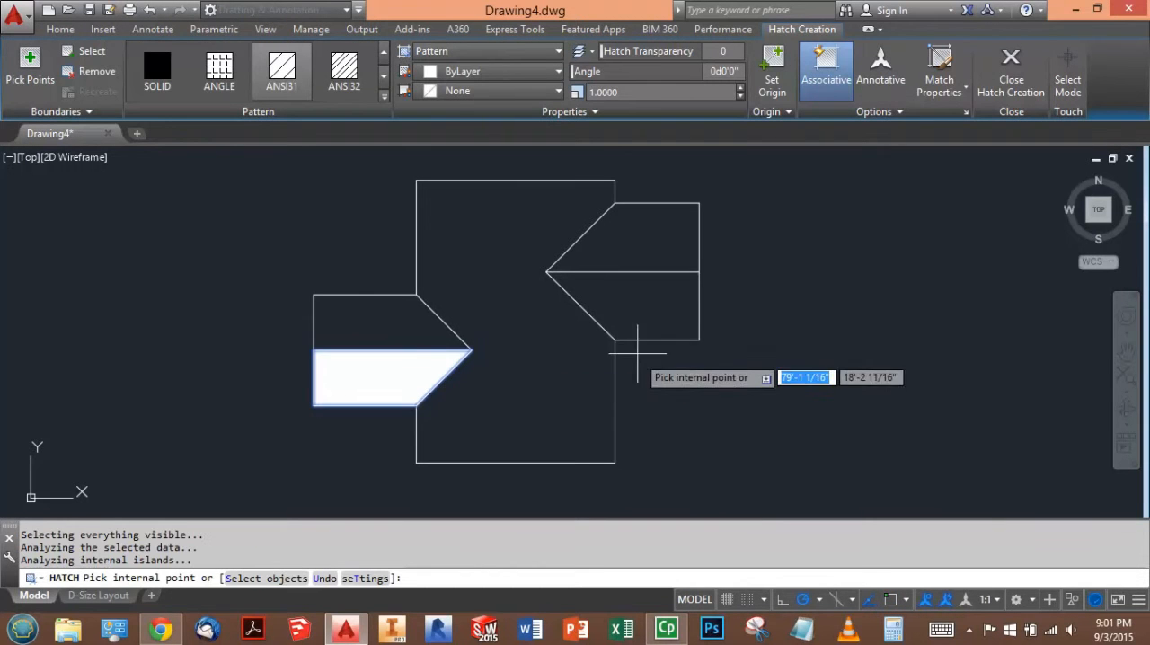
{"action": "left_click", "coordinate": [611, 304]}
{"action": "key", "text": "Return"}
- List the properties of the wing hatch to read its area in square feet
{"action": "left_click", "coordinate": [636, 289]}
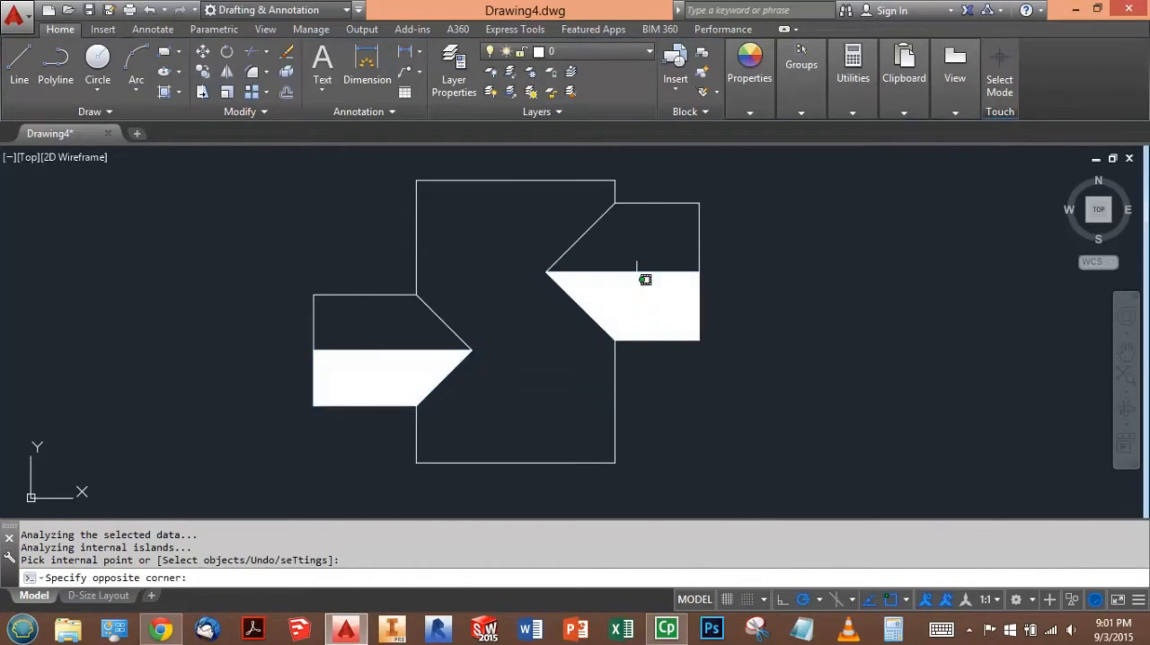
{"action": "type", "text": "list"}
{"action": "key", "text": "Return"}
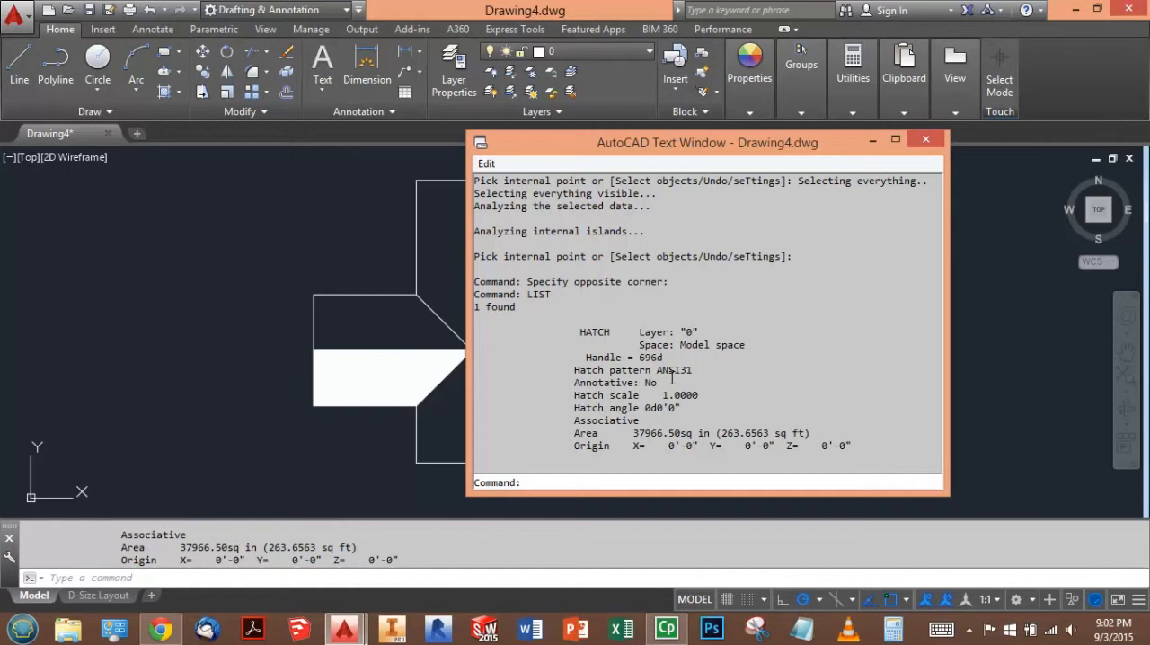
- Switch to the test in Chrome and enter 263.6563 as the total area of the #1 hatches
{"action": "key", "text": "alt+Tab"}
{"action": "key", "text": "alt+Tab"}
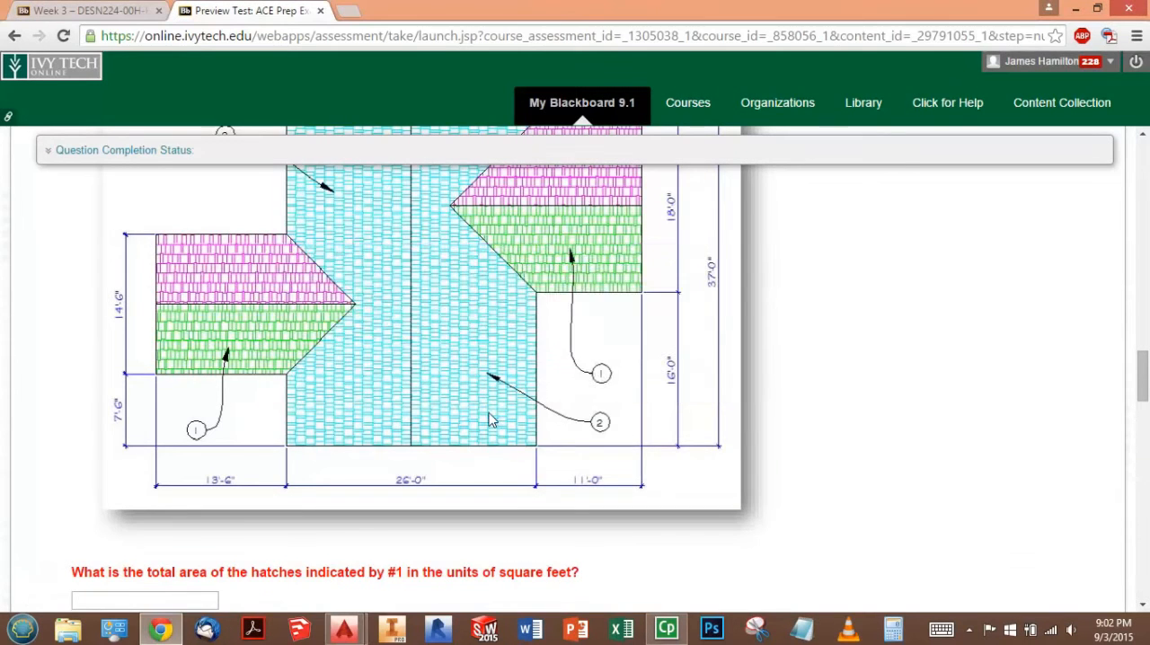
{"action": "scroll", "coordinate": [489, 420], "scroll_direction": "down", "scroll_amount": 3}
{"action": "left_click", "coordinate": [141, 350]}
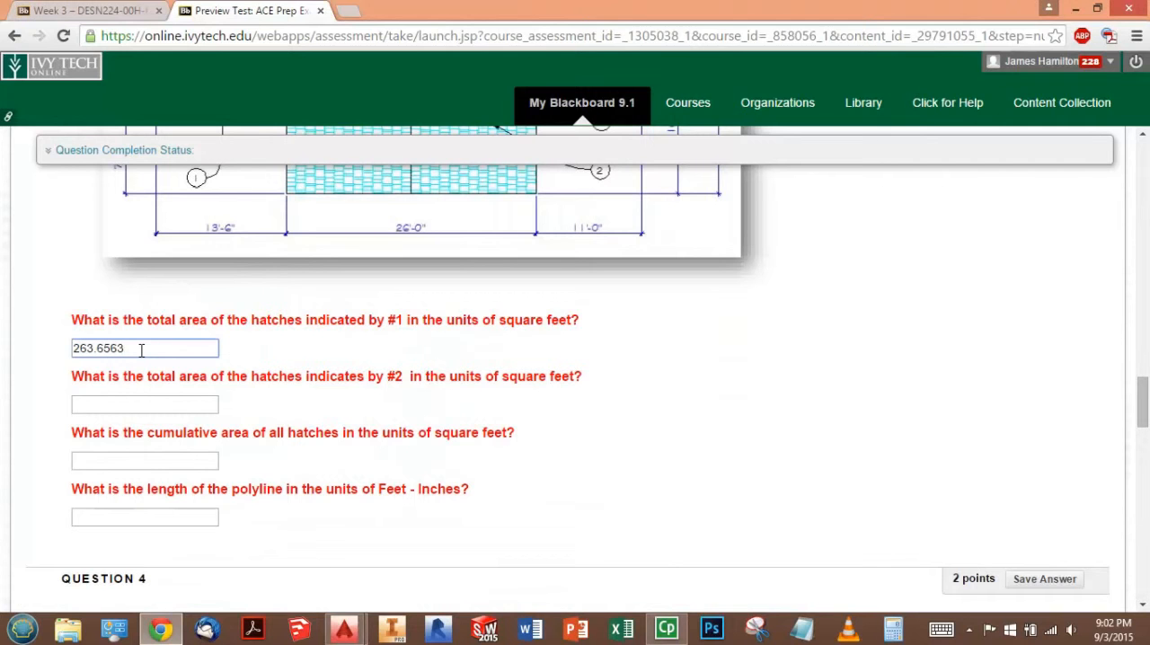
{"action": "left_click", "coordinate": [146, 409]}
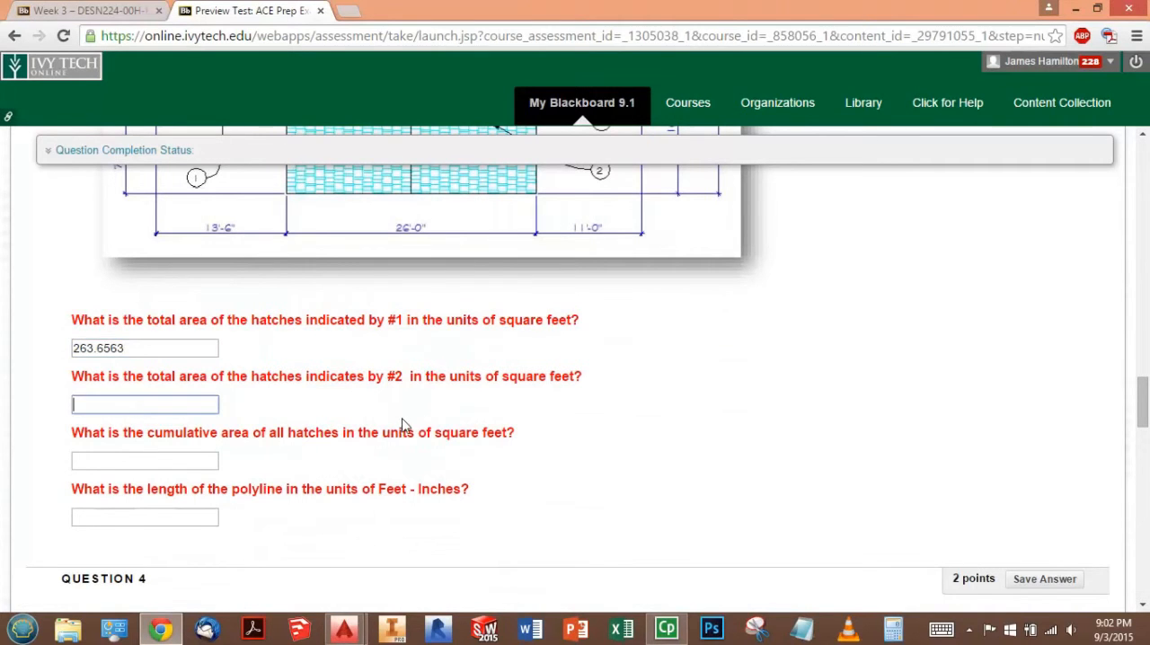
- Review the roof figure, return to AutoCAD and draw the main roof's vertical ridge line between its upper and lower edge midpoints
{"action": "scroll", "coordinate": [409, 426], "scroll_direction": "up", "scroll_amount": 1}
{"action": "scroll", "coordinate": [364, 485], "scroll_direction": "up", "scroll_amount": 3}
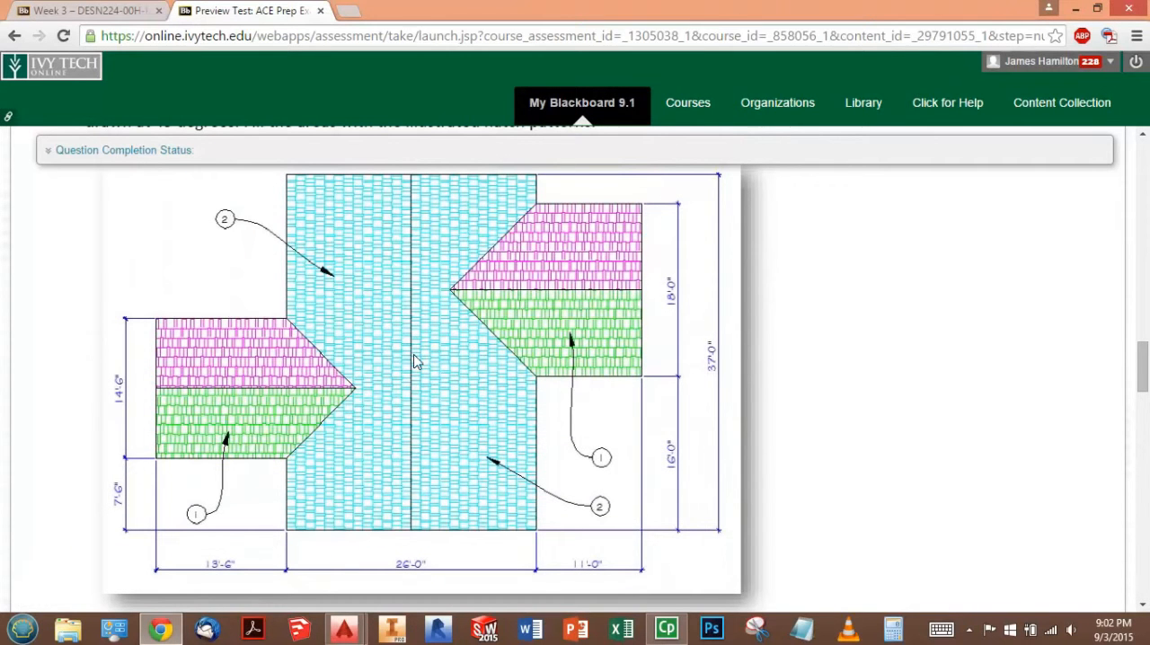
{"action": "key", "text": "alt+Tab"}
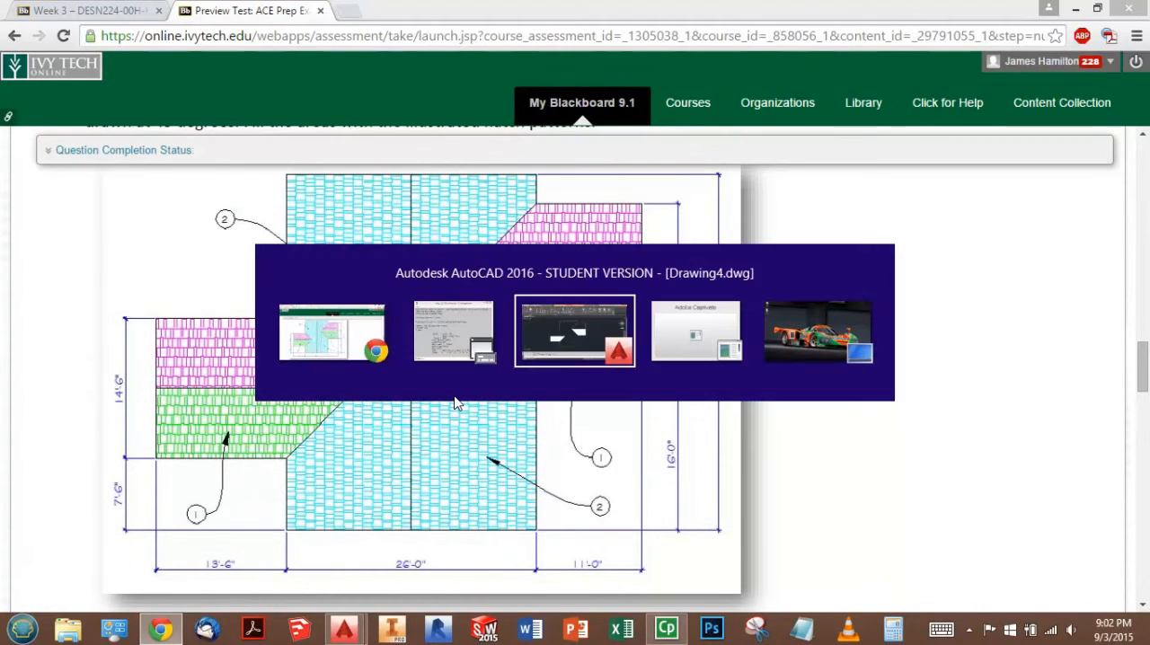
{"action": "type", "text": "L"}
{"action": "key", "text": "Return"}
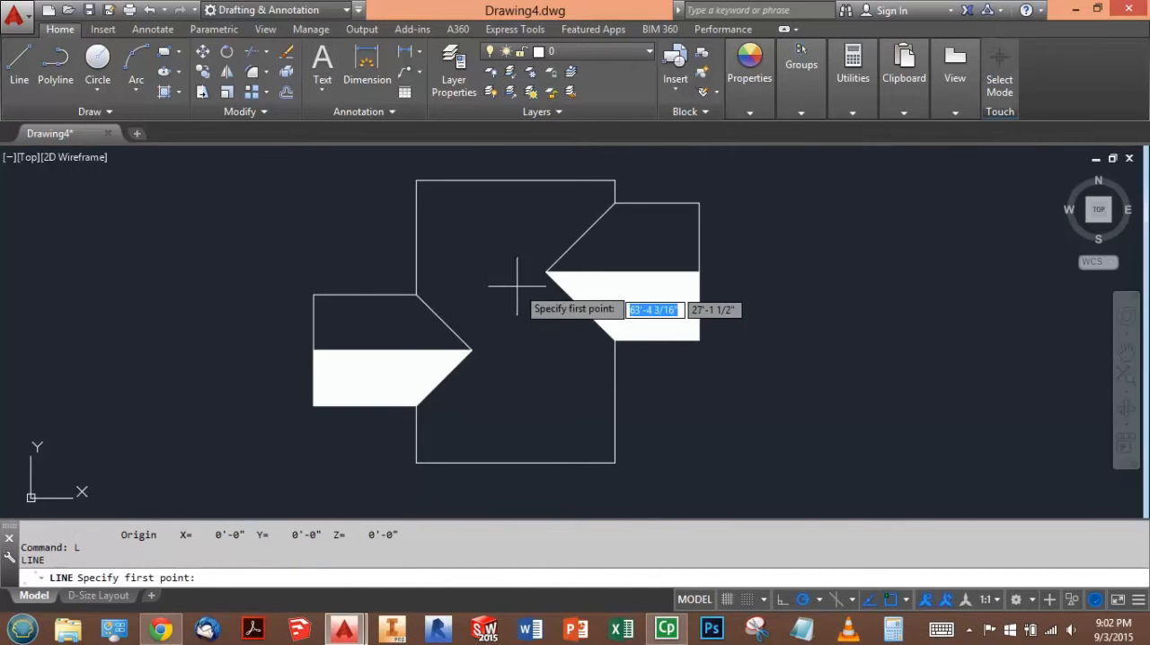
{"action": "left_click", "coordinate": [514, 180]}
{"action": "left_click", "coordinate": [515, 463]}
{"action": "key", "text": "Escape"}
- Hatch both halves of the main roof, on either side of its ridge line, with one ANSI31 hatch
{"action": "type", "text": "H"}
{"action": "key", "text": "Return"}
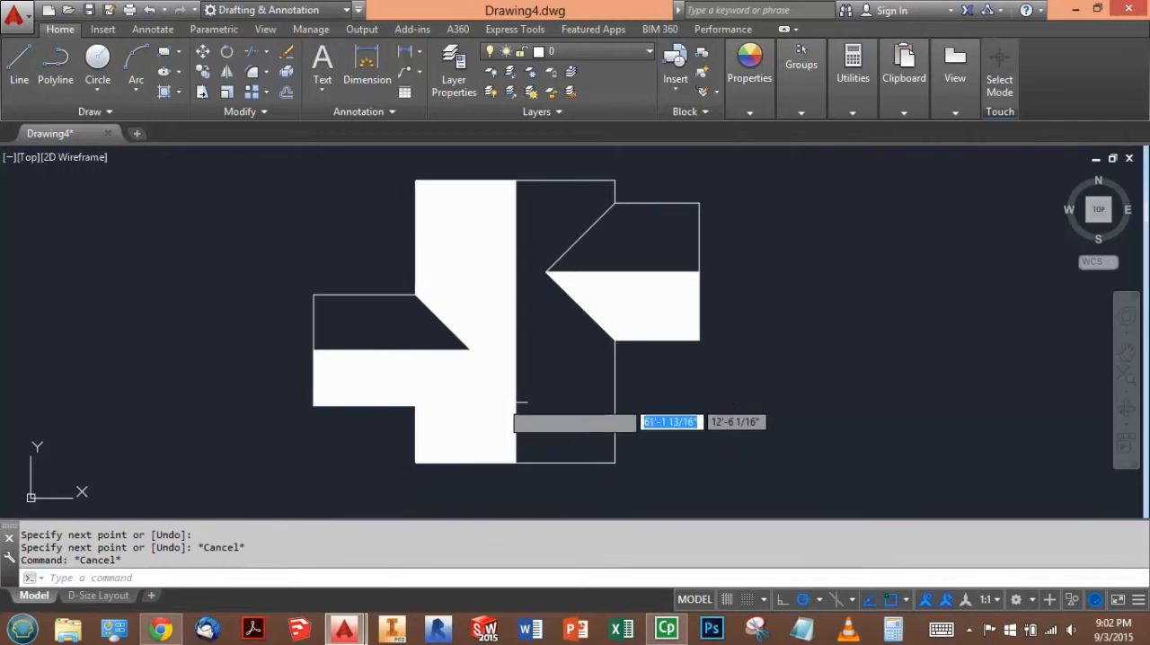
{"action": "left_click", "coordinate": [499, 393]}
{"action": "key", "text": "Escape"}
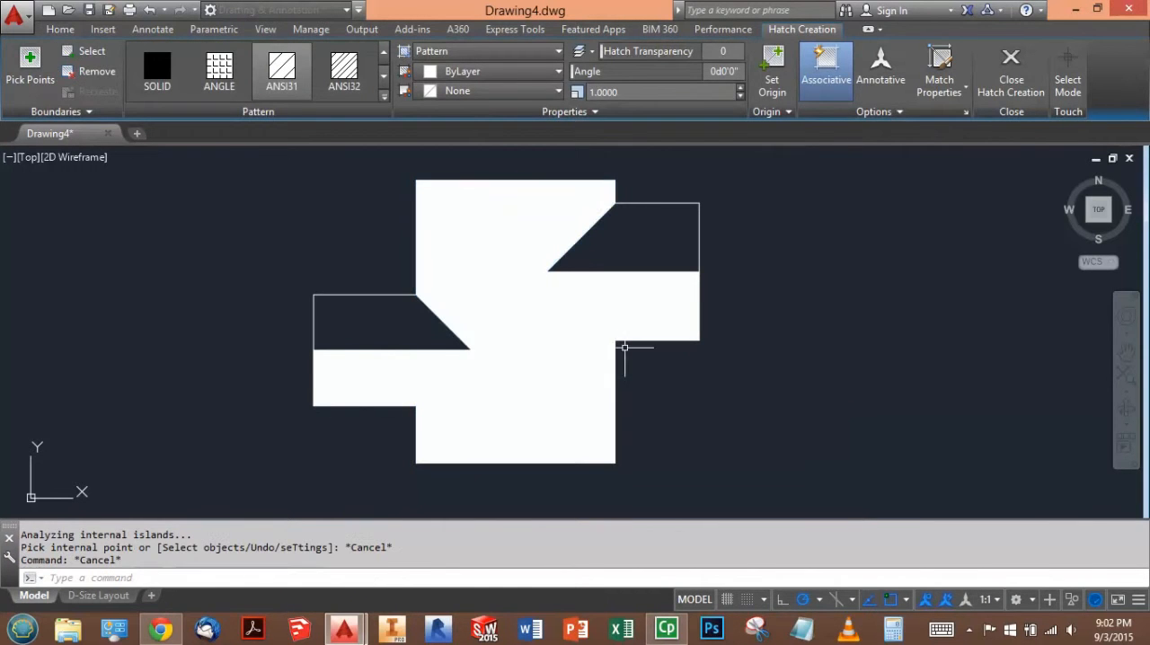
- List the properties of the main roof hatch to read its area in square feet
{"action": "left_click", "coordinate": [560, 383]}
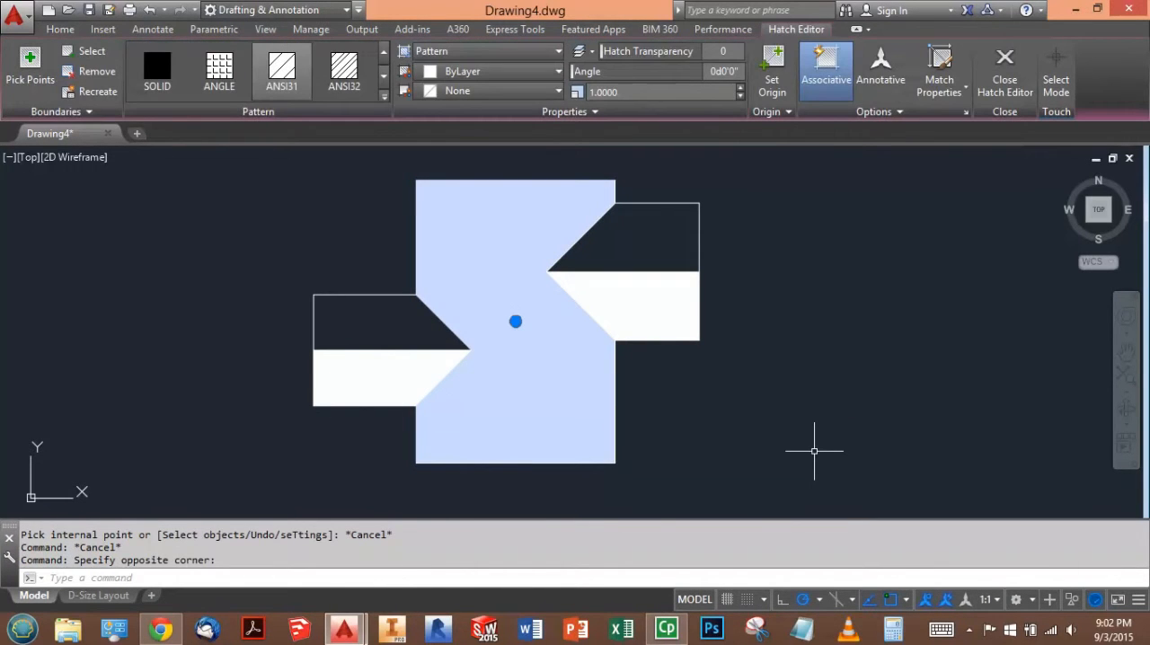
{"action": "type", "text": "list"}
{"action": "key", "text": "Return"}
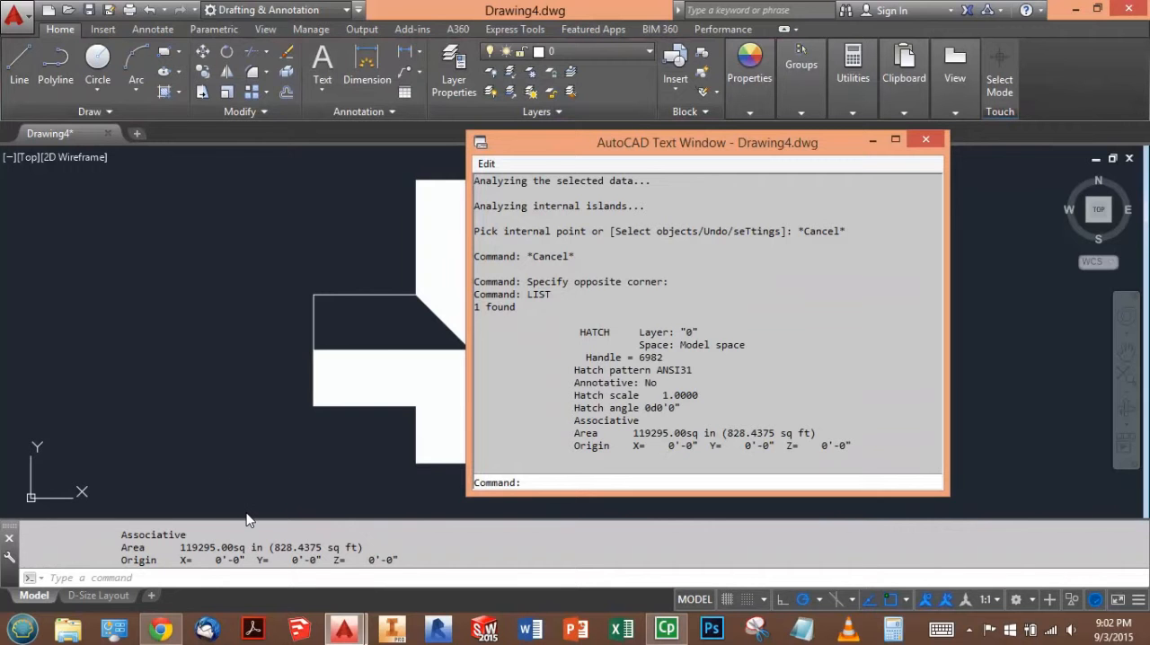
- Switch to the test in Chrome and enter 828.4375 as the total area of the #2 hatches
{"action": "key", "text": "alt+Tab"}
{"action": "scroll", "coordinate": [421, 457], "scroll_direction": "down", "scroll_amount": 3}
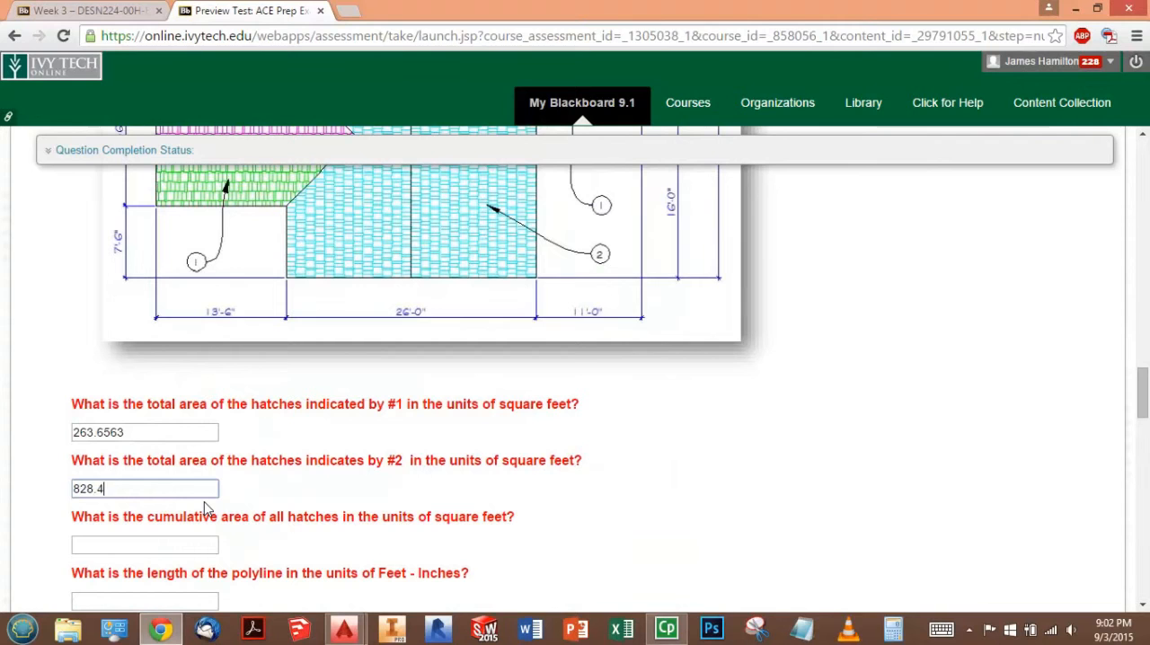
{"action": "type", "text": "5"}
{"action": "left_click", "coordinate": [196, 541]}
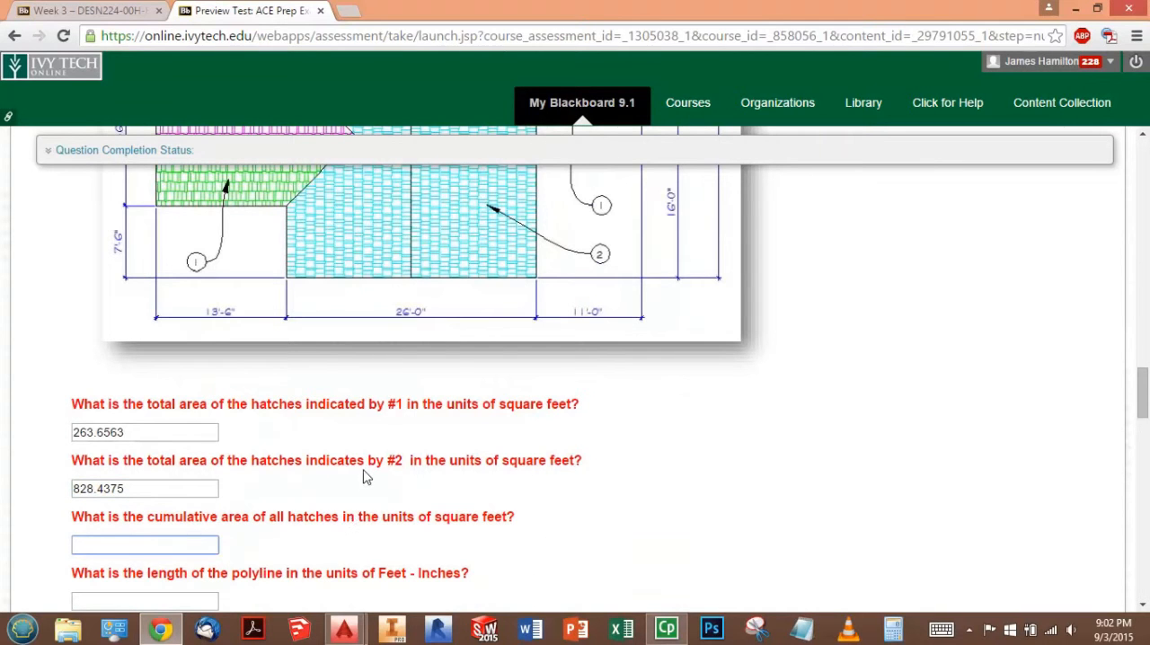
{"action": "scroll", "coordinate": [373, 461], "scroll_direction": "down", "scroll_amount": 1}
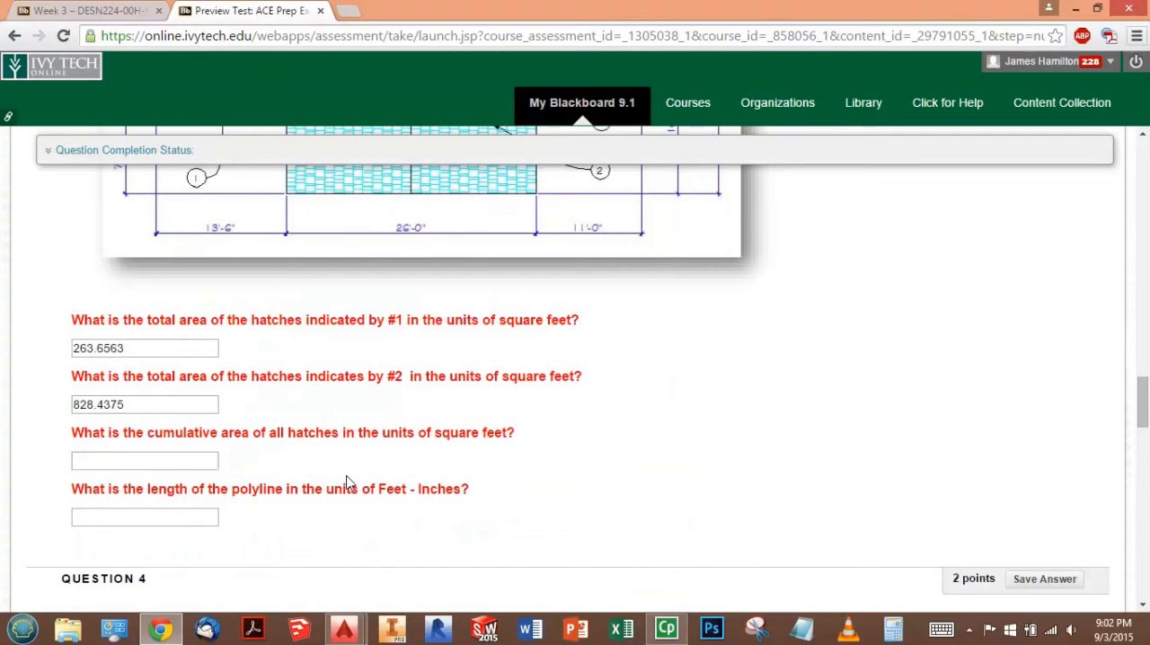
- Return to AutoCAD and erase the existing wing and main roof hatches
{"action": "key", "text": "alt+Tab"}
{"action": "key", "text": "alt+Tab"}
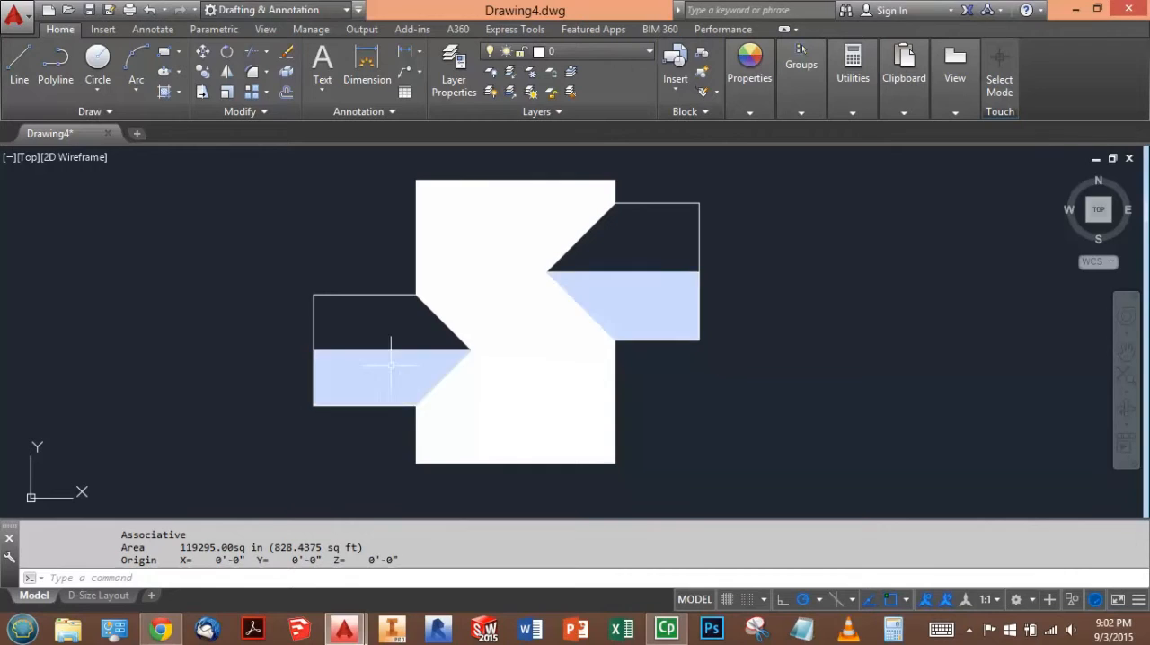
{"action": "left_click", "coordinate": [419, 367]}
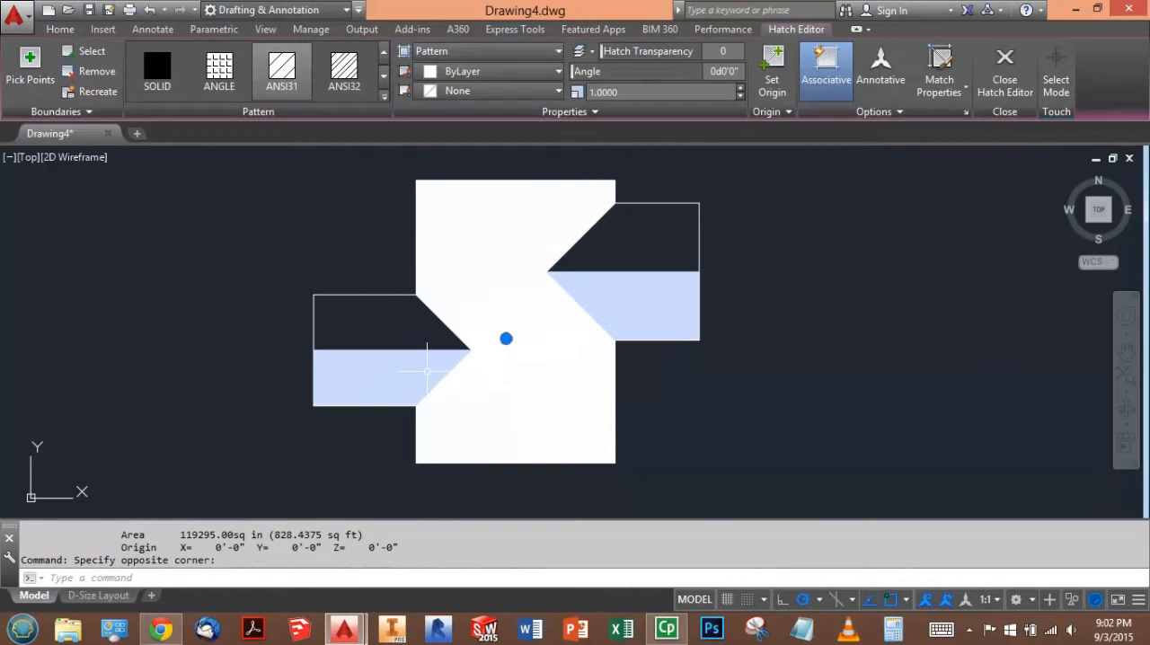
{"action": "key", "text": "Delete"}
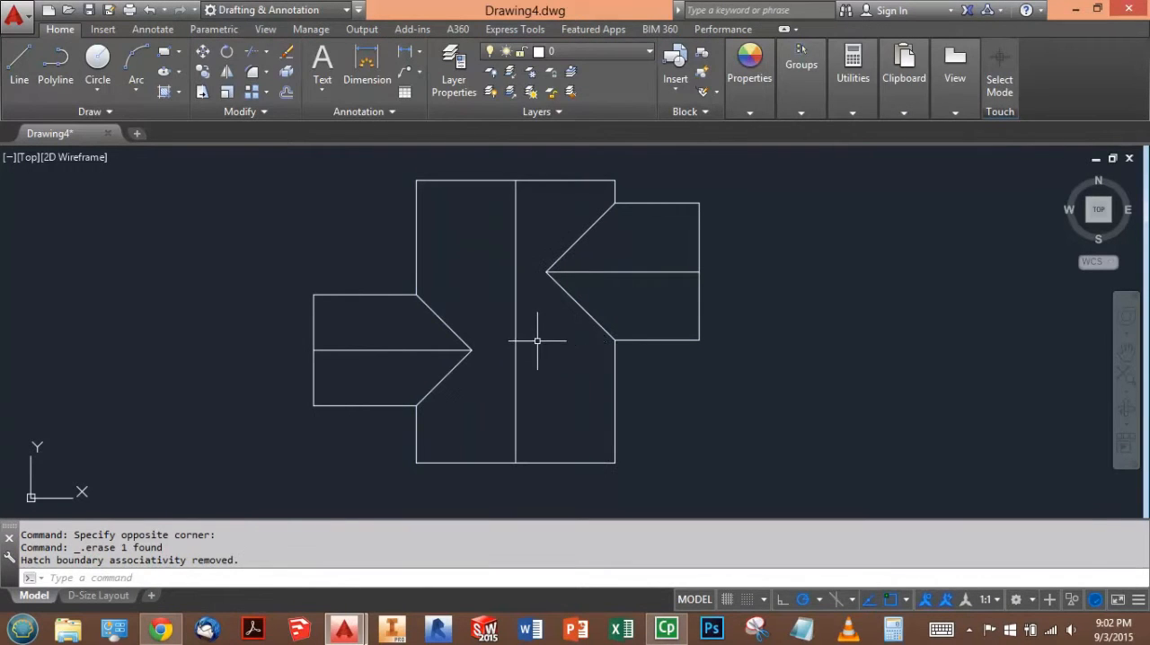
- Hatch all roof areas, covering both wings and both main roof halves, as a single ANSI31 hatch
{"action": "left_click", "coordinate": [165, 92]}
{"action": "left_click", "coordinate": [387, 370]}
{"action": "left_click", "coordinate": [442, 394]}
{"action": "left_click", "coordinate": [554, 412]}
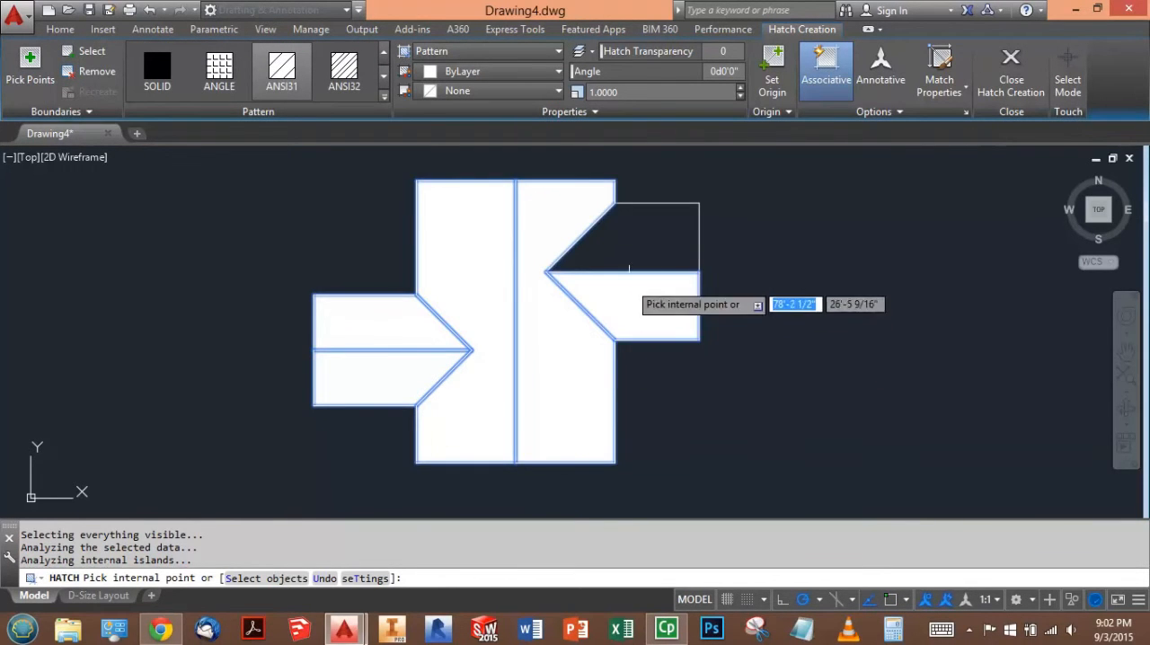
{"action": "left_click", "coordinate": [632, 250]}
{"action": "key", "text": "Escape"}
- List the properties of the hatch covering the whole roof to read the cumulative area
{"action": "left_click", "coordinate": [645, 265]}
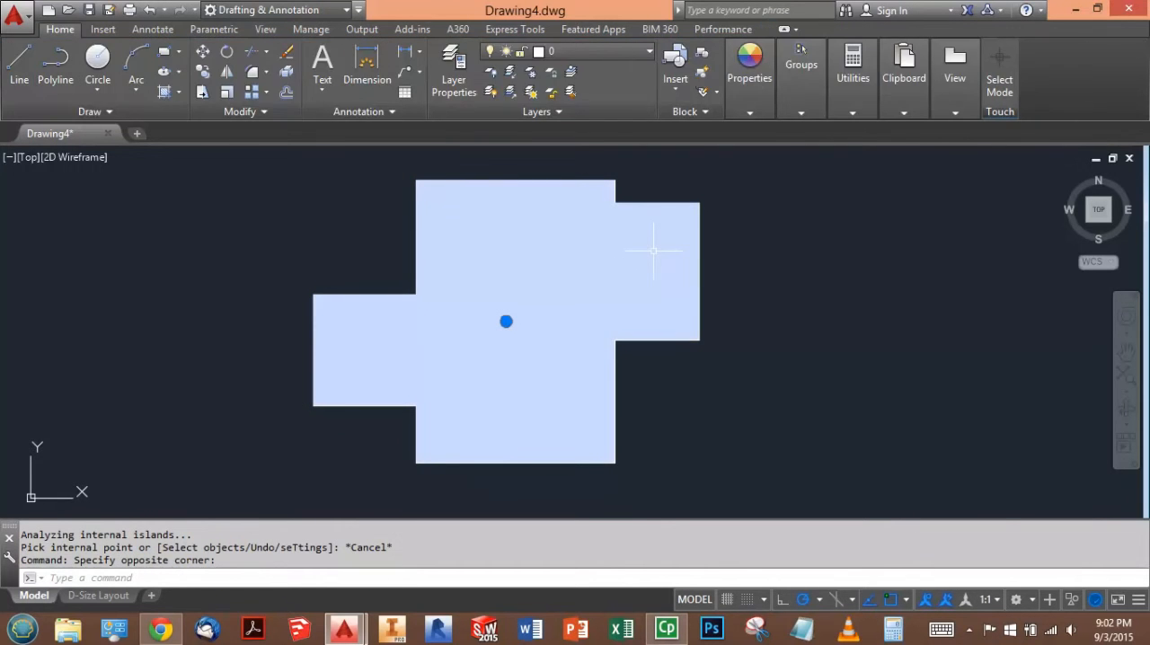
{"action": "type", "text": "list"}
{"action": "key", "text": "Return"}
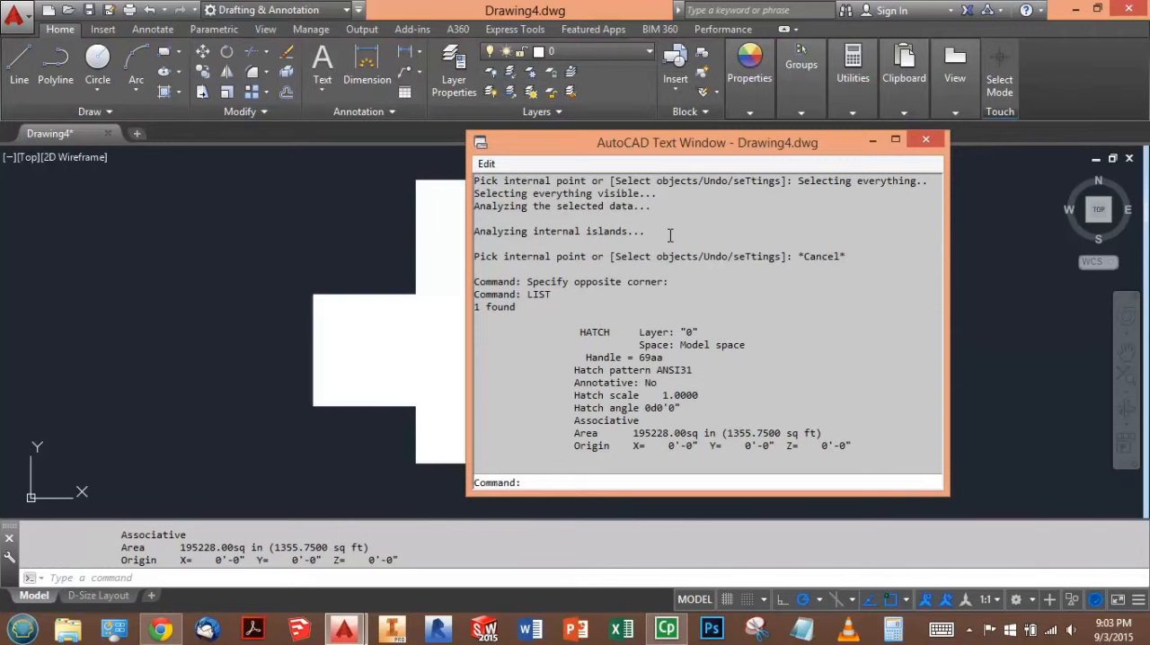
- Switch to the test in Chrome and enter 1355.7500 as the cumulative area of all hatches
{"action": "key", "text": "alt+Tab"}
{"action": "key", "text": "alt+Tab"}
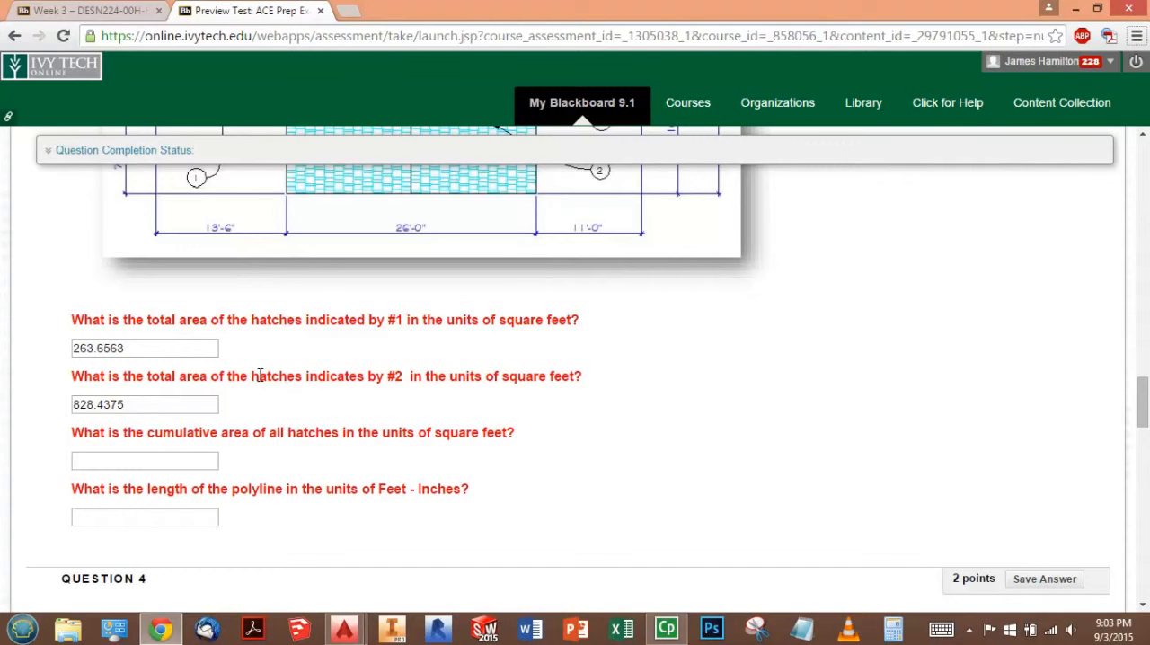
{"action": "left_click", "coordinate": [160, 456]}
{"action": "type", "text": "1355.7500"}
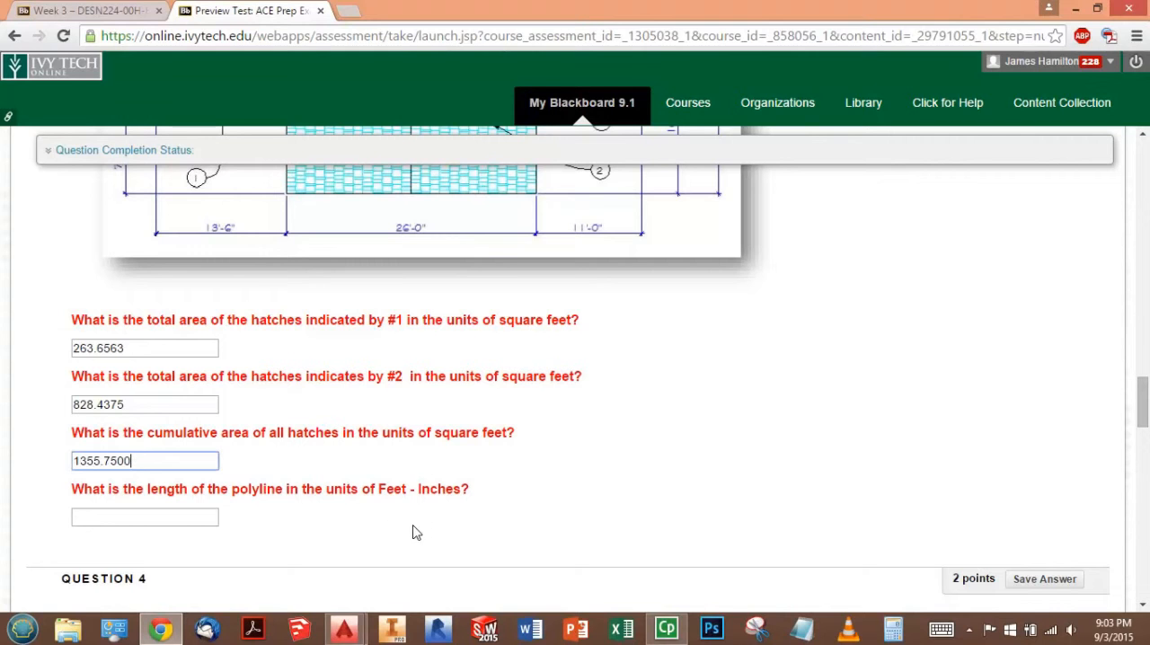
{"action": "left_click", "coordinate": [480, 531]}
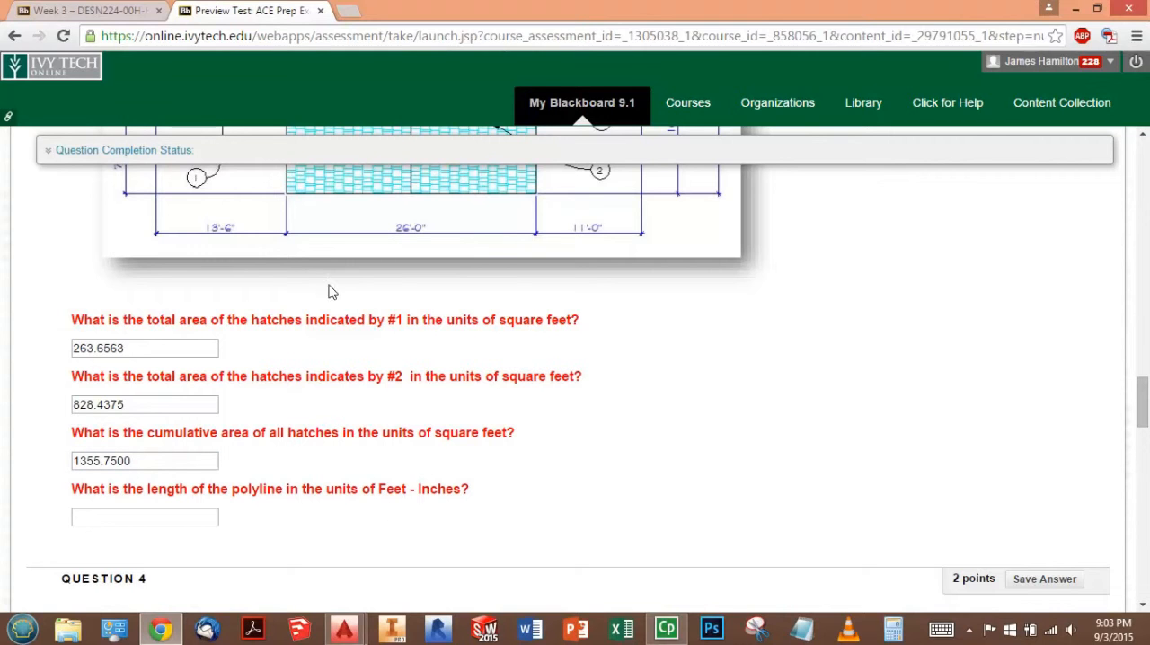
- Switch to AutoCAD and erase the single hatch covering the whole roof
{"action": "key", "text": "alt+Tab"}
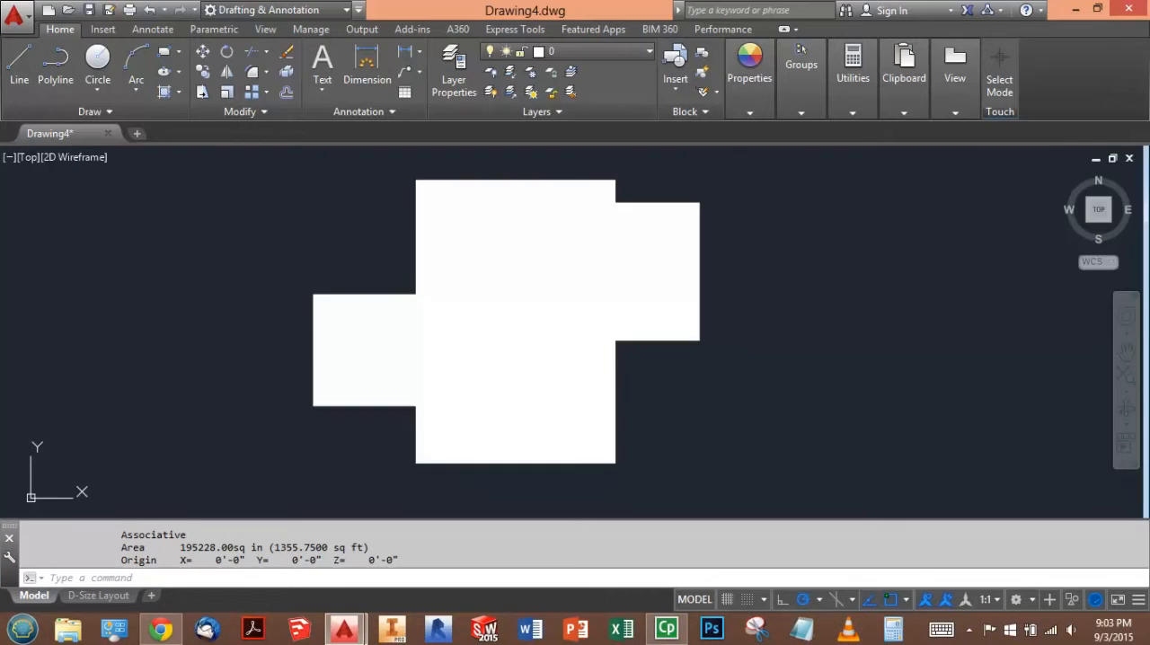
{"action": "left_click", "coordinate": [475, 372]}
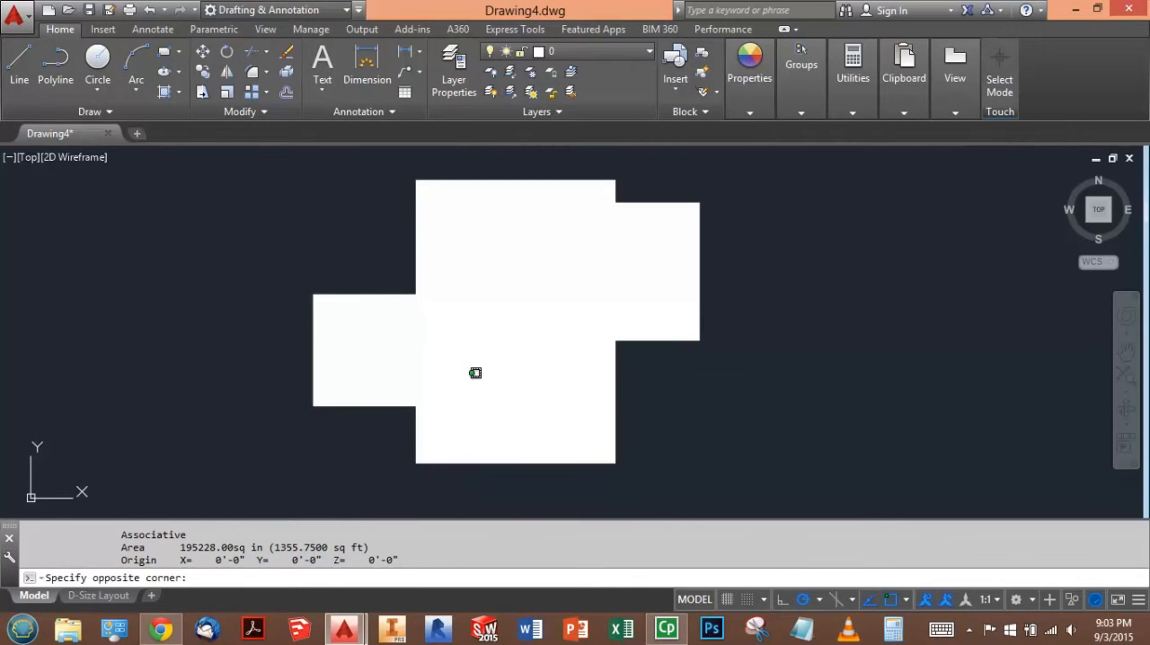
{"action": "left_click", "coordinate": [460, 390]}
{"action": "key", "text": "Delete"}
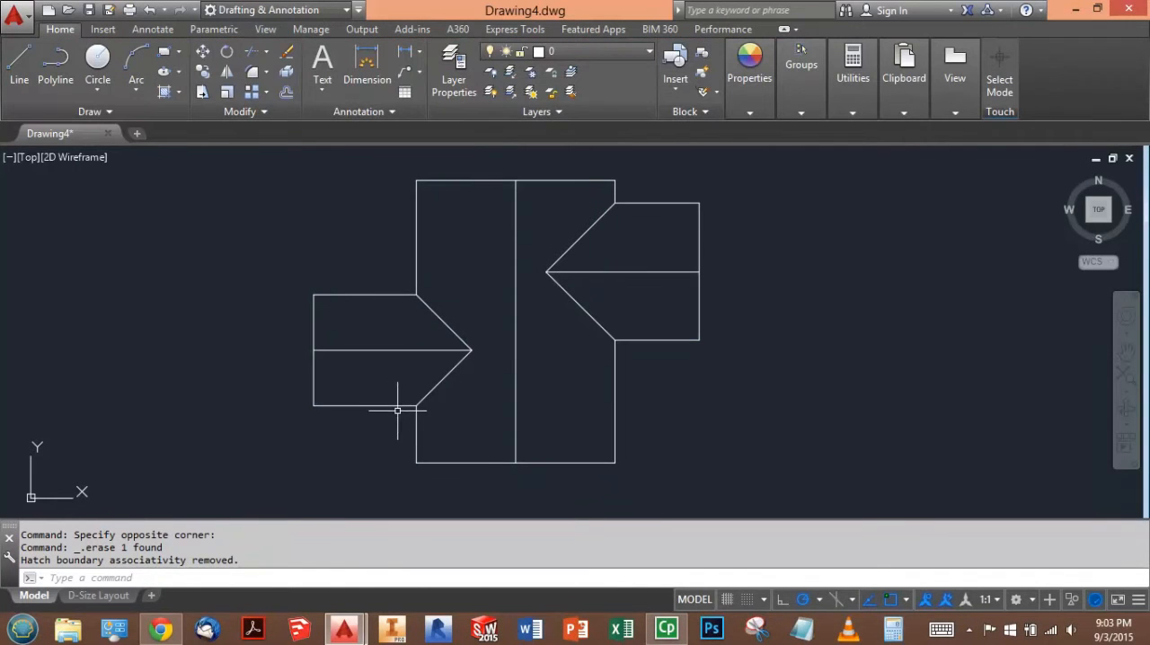
- List the properties of the roof's perimeter polyline to read its length
{"action": "left_click", "coordinate": [387, 405]}
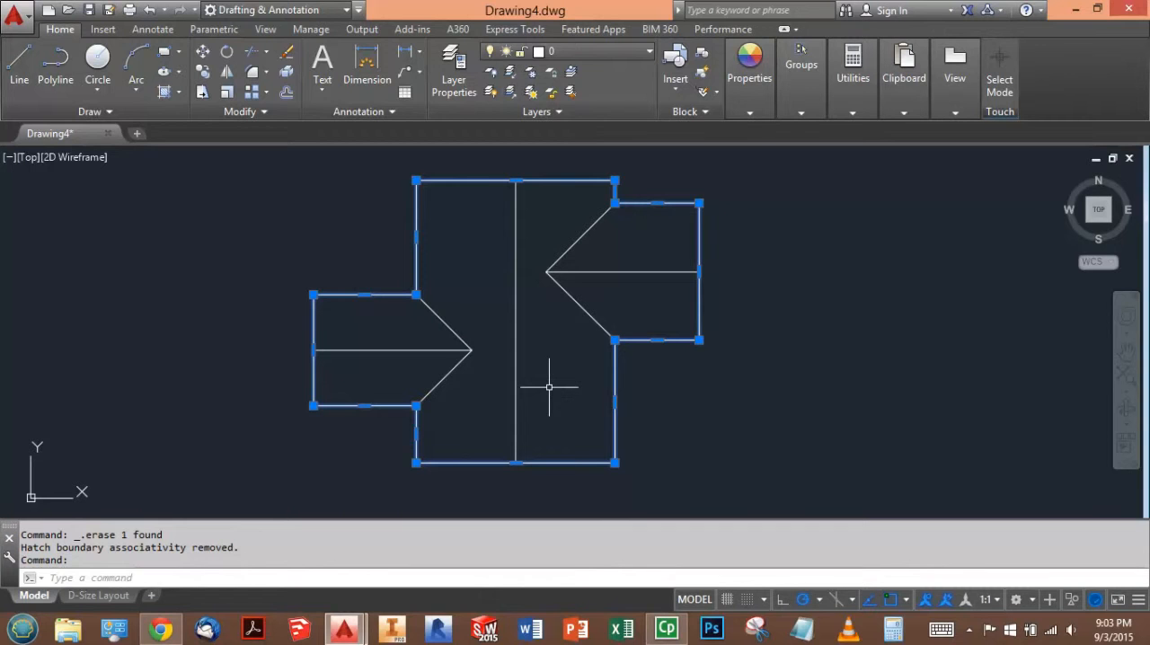
{"action": "left_click", "coordinate": [593, 184]}
{"action": "type", "text": "li"}
{"action": "key", "text": "Return"}
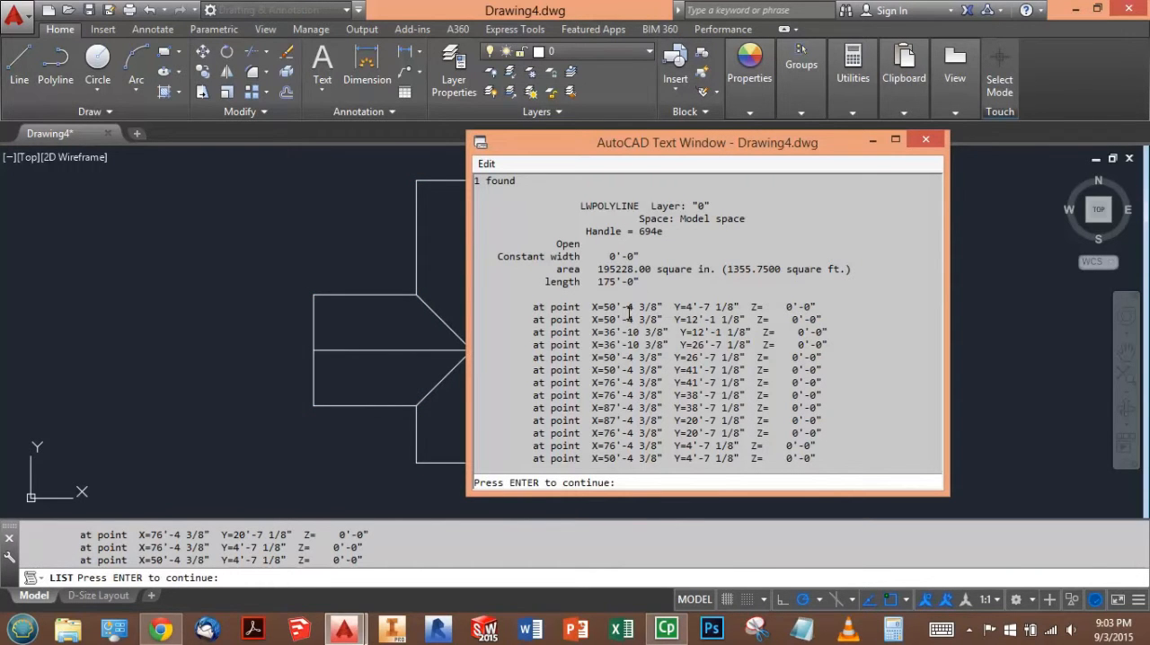
{"action": "left_click_drag", "start_coordinate": [619, 281], "coordinate": [644, 281]}
{"action": "left_click", "coordinate": [652, 292]}
- Switch to the test in Chrome and enter 175'-0" as the length of the polyline
{"action": "key", "text": "alt+Tab"}
{"action": "key", "text": "Tab"}
{"action": "left_click", "coordinate": [193, 519]}
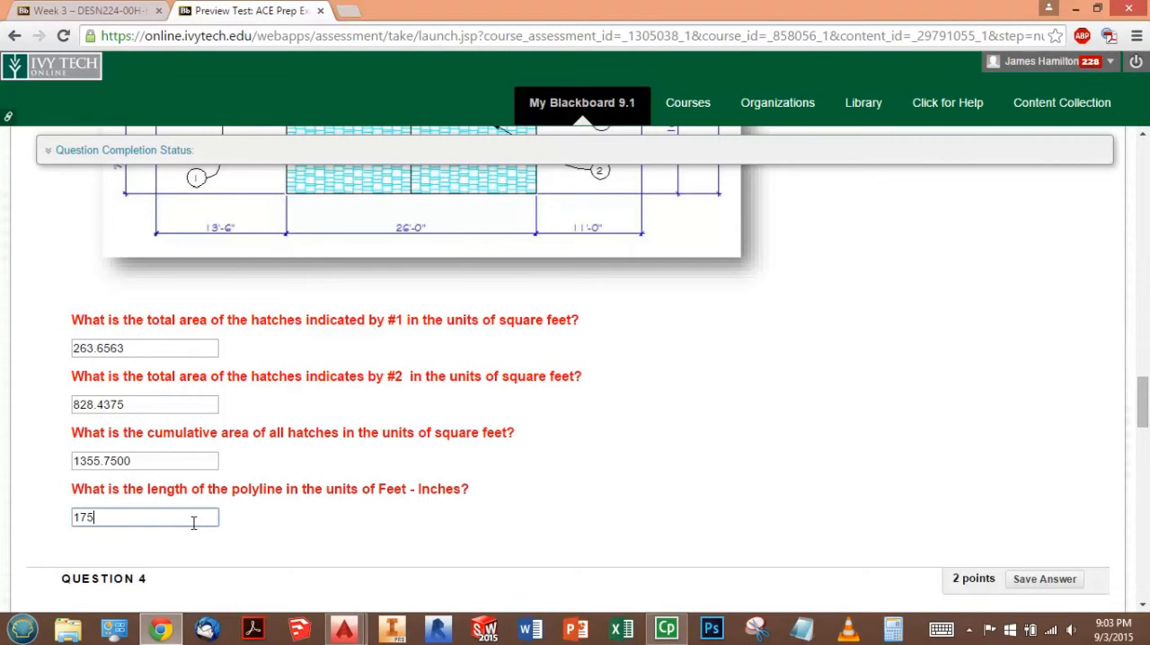
{"action": "left_click", "coordinate": [513, 495]}
- Save the answer to Question 3
{"action": "scroll", "coordinate": [507, 449], "scroll_direction": "down", "scroll_amount": 4}
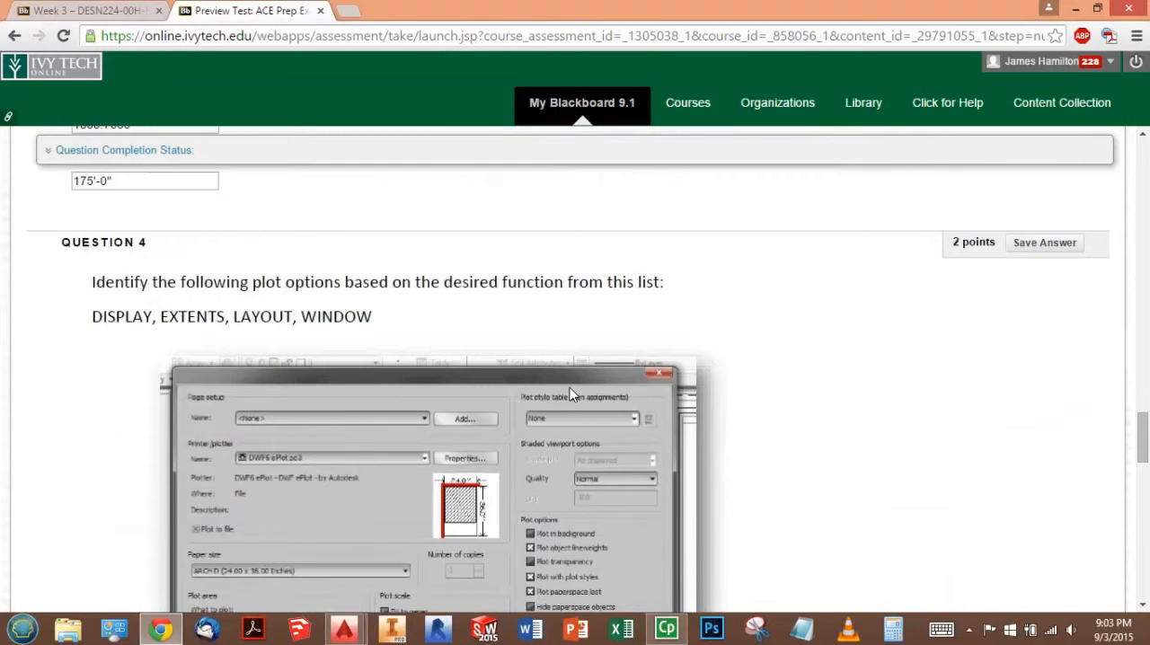
{"action": "scroll", "coordinate": [574, 390], "scroll_direction": "down", "scroll_amount": 1}
{"action": "scroll", "coordinate": [693, 355], "scroll_direction": "up", "scroll_amount": 13}
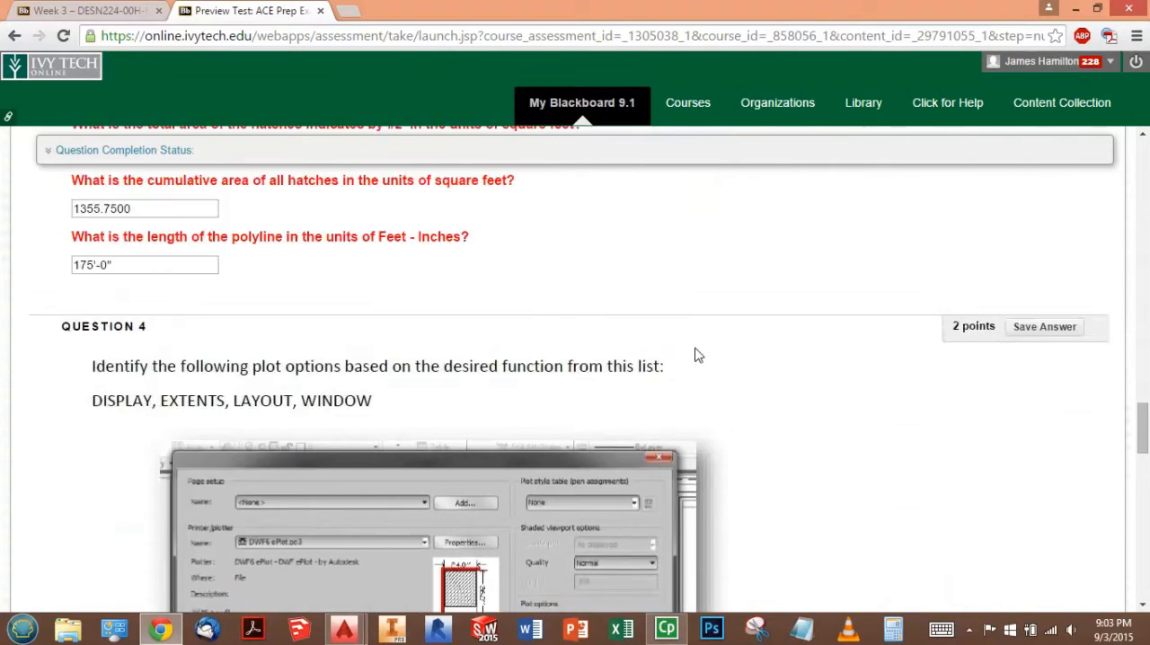
{"action": "scroll", "coordinate": [928, 316], "scroll_direction": "up", "scroll_amount": 1}
{"action": "left_click", "coordinate": [1058, 450]}
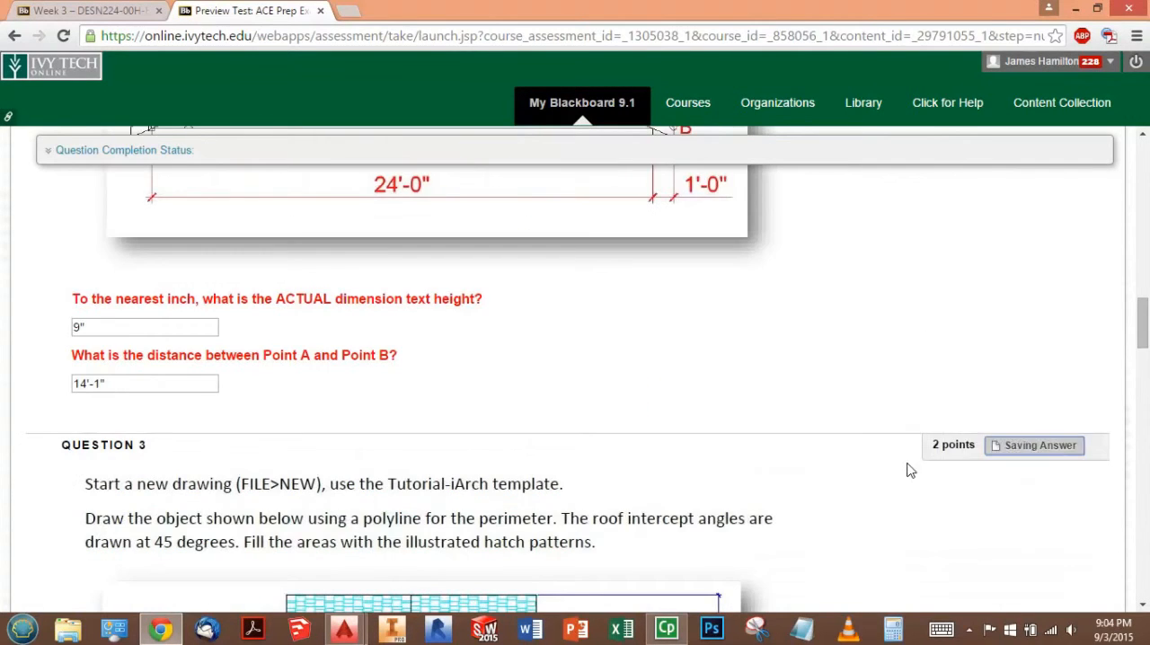
- In Question 4, answer Layout for objects within the paper's printable area and Window for the user-defined rectangular area
{"action": "scroll", "coordinate": [899, 460], "scroll_direction": "down", "scroll_amount": 14}
{"action": "scroll", "coordinate": [901, 451], "scroll_direction": "up", "scroll_amount": 1}
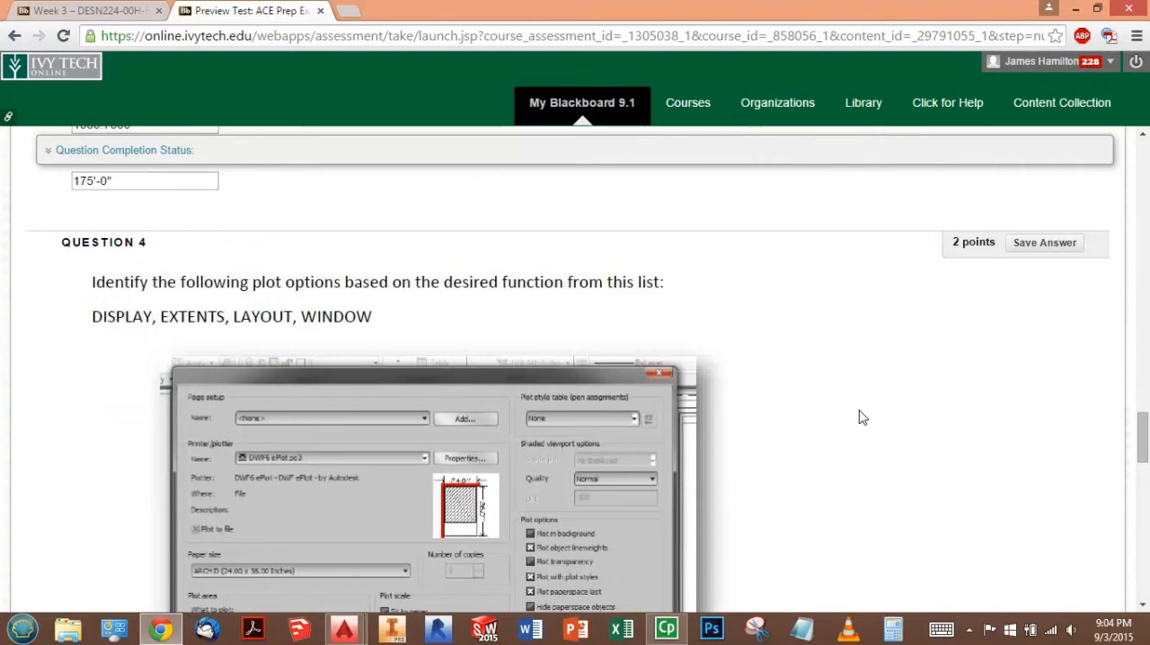
{"action": "scroll", "coordinate": [858, 415], "scroll_direction": "down", "scroll_amount": 1}
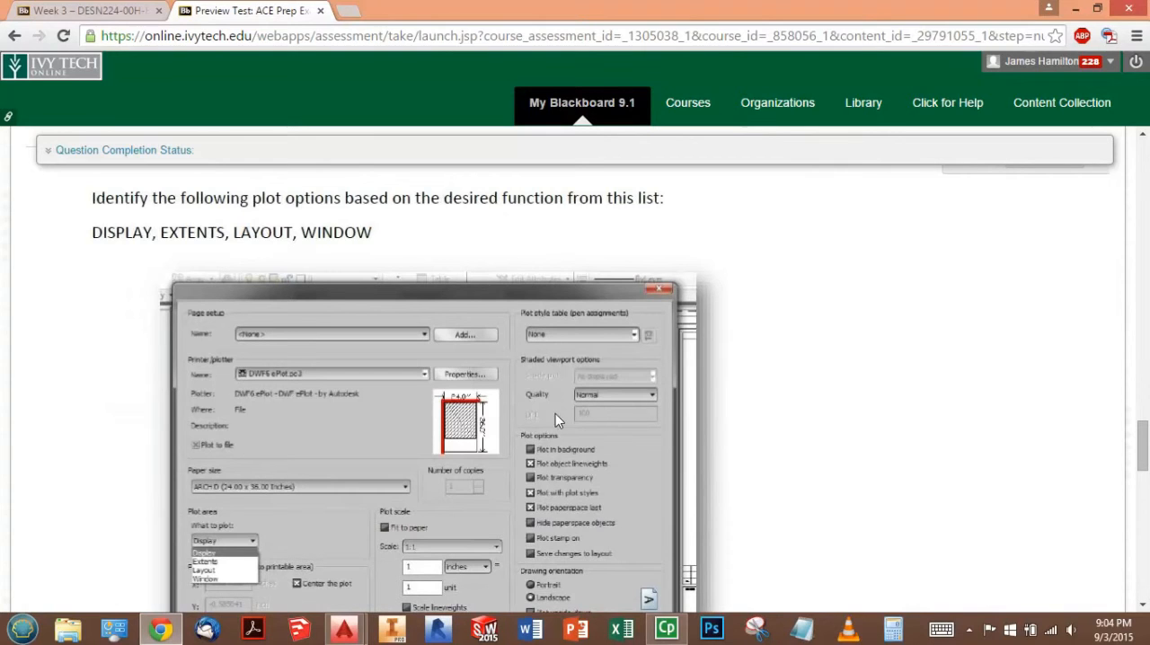
{"action": "scroll", "coordinate": [308, 521], "scroll_direction": "down", "scroll_amount": 1}
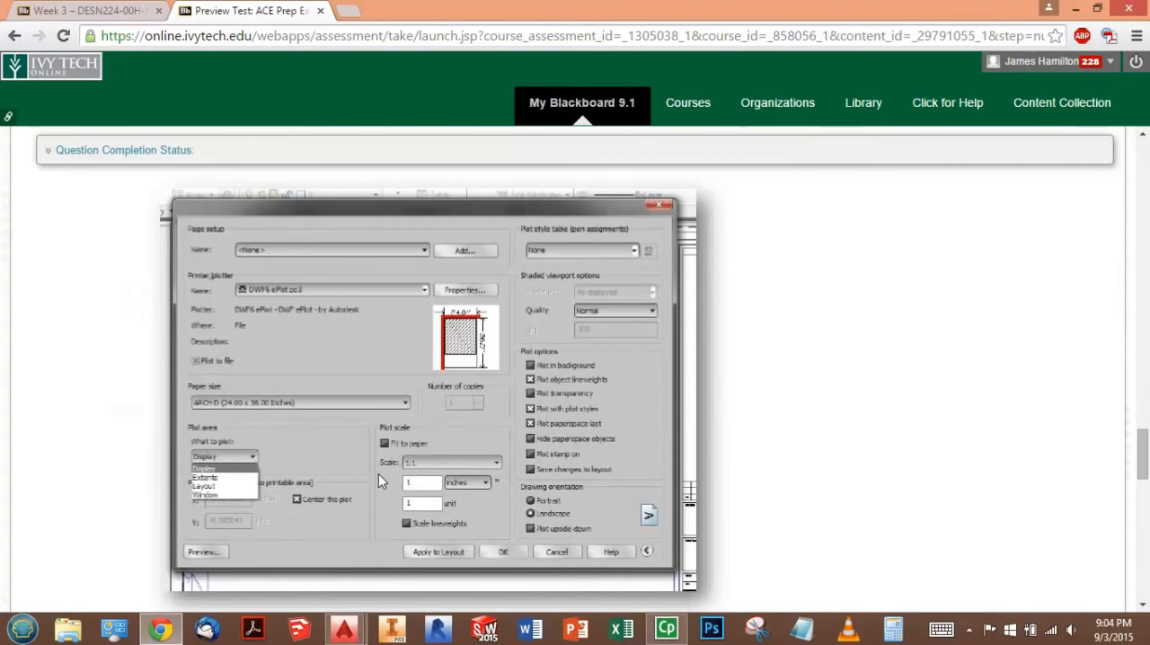
{"action": "scroll", "coordinate": [481, 420], "scroll_direction": "up", "scroll_amount": 2}
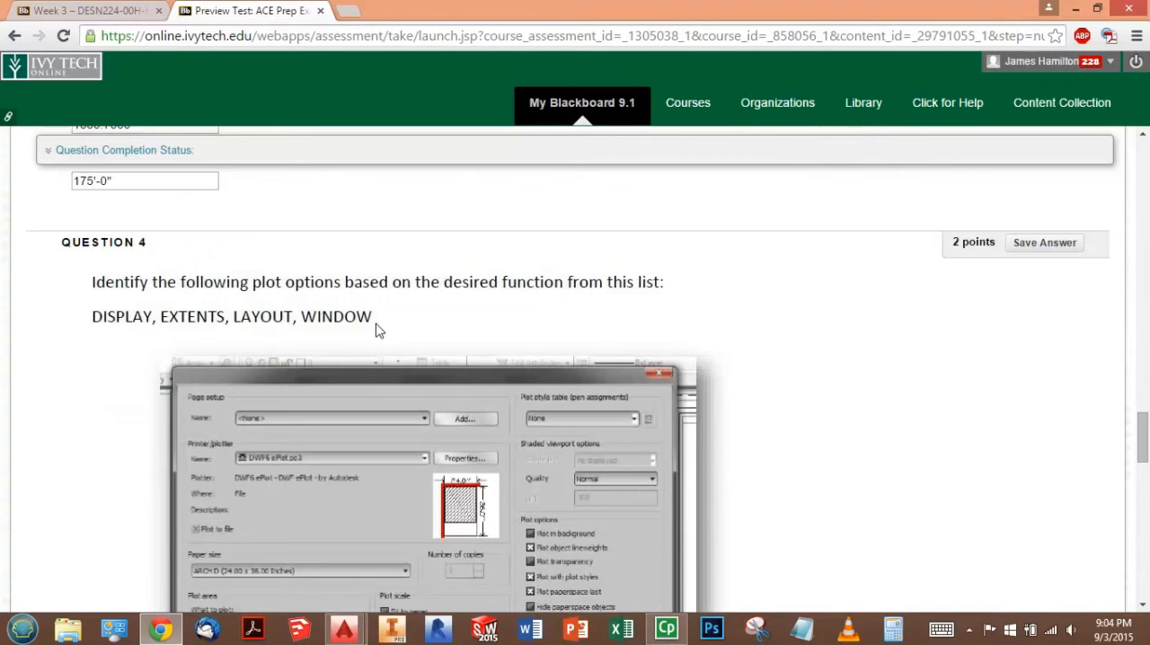
{"action": "scroll", "coordinate": [382, 331], "scroll_direction": "down", "scroll_amount": 5}
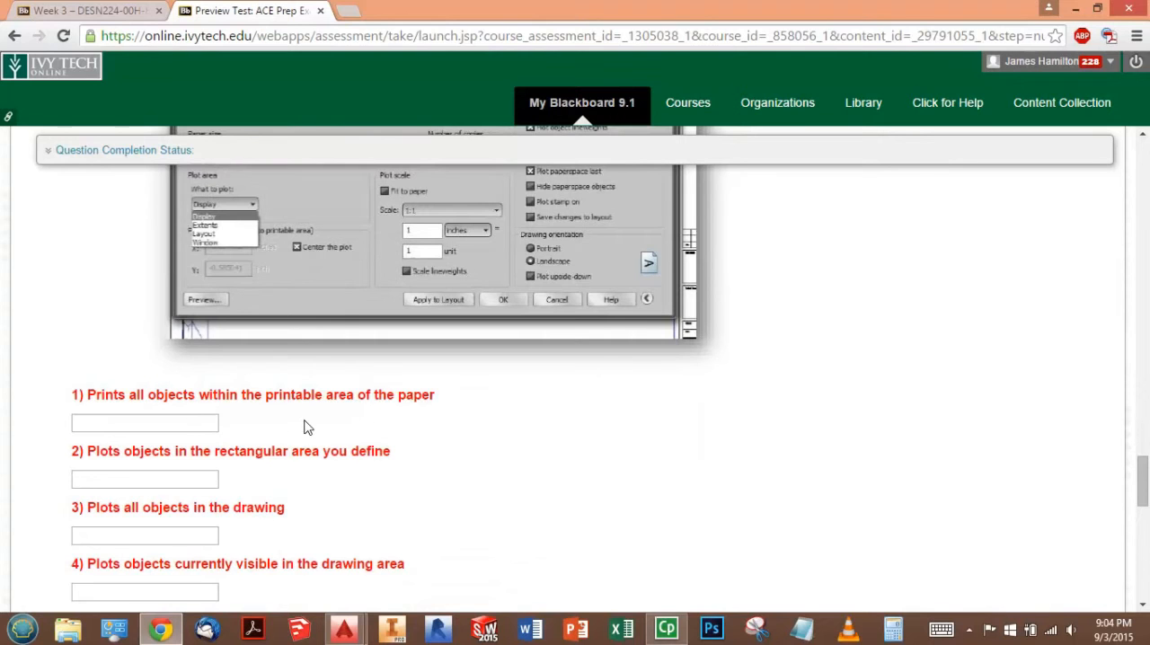
{"action": "left_click", "coordinate": [206, 423]}
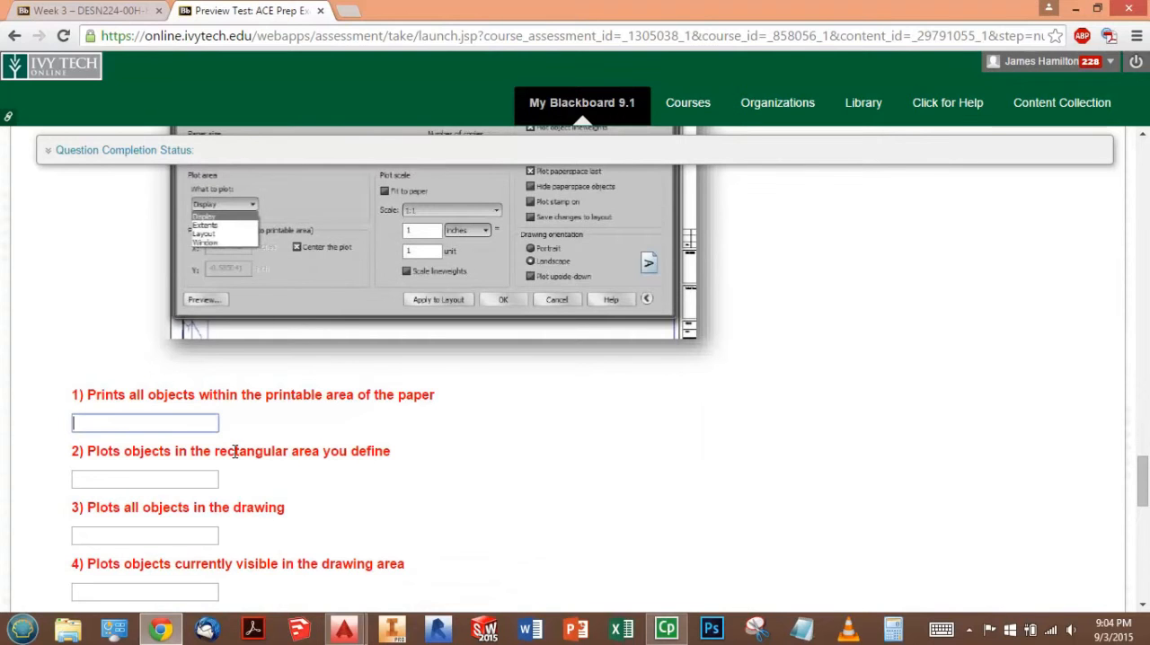
{"action": "type", "text": "Layout"}
{"action": "left_click", "coordinate": [186, 478]}
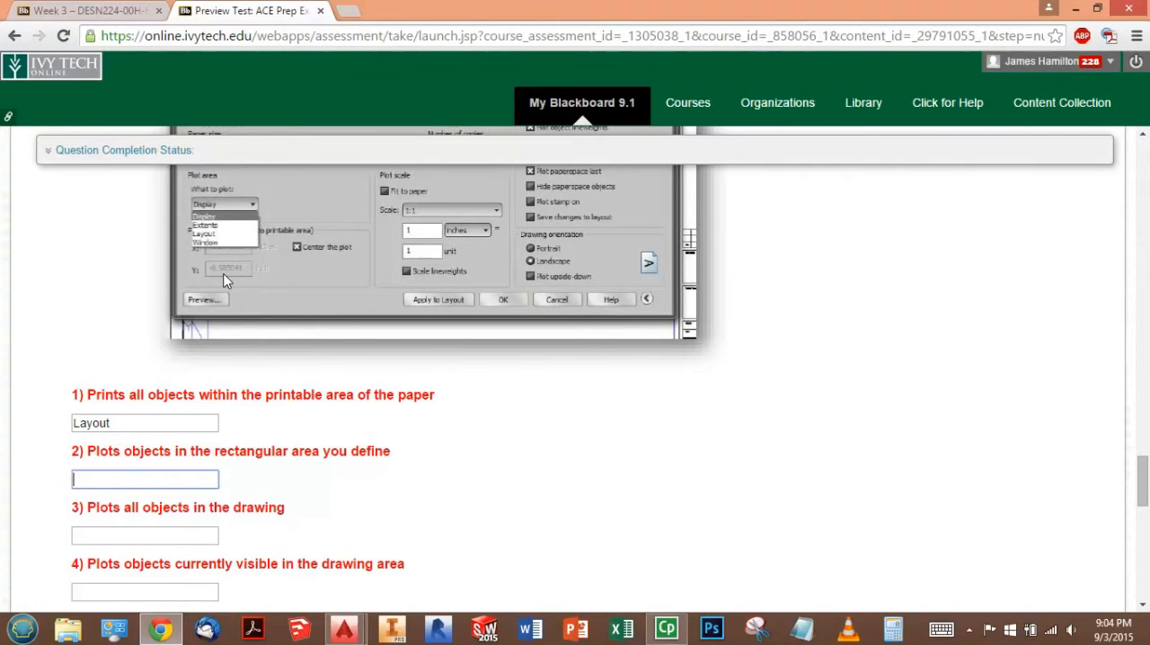
{"action": "type", "text": "Window"}
- Answer Extents for plotting all objects in the drawing and Display for objects currently visible in the drawing area
{"action": "left_click", "coordinate": [184, 537]}
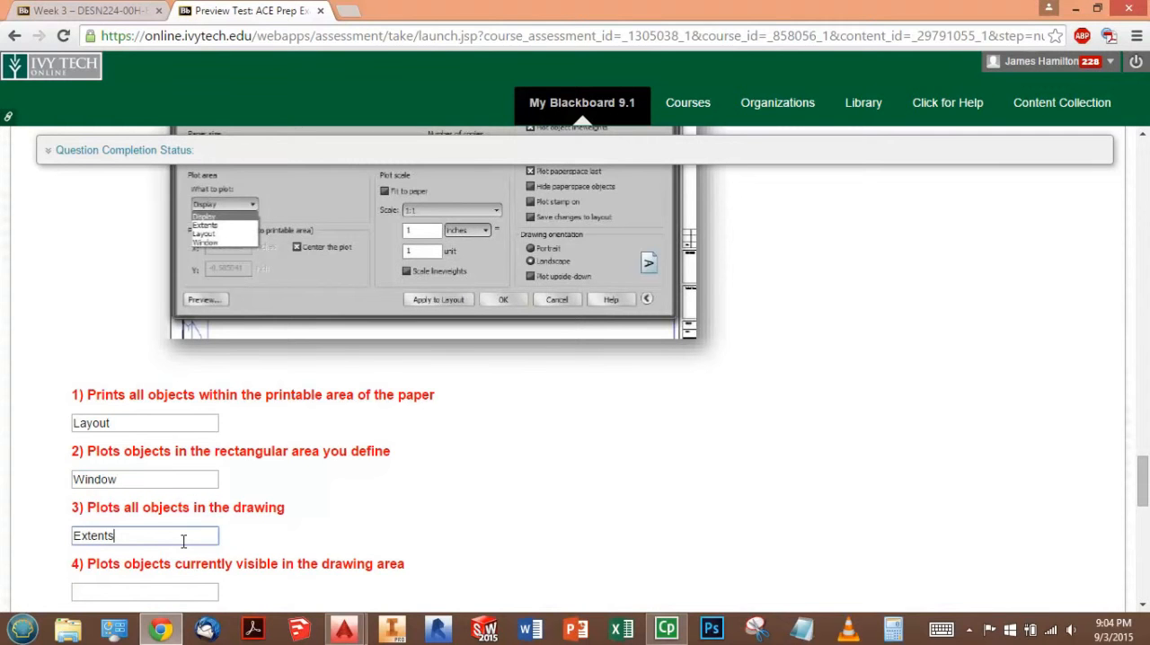
{"action": "left_click", "coordinate": [173, 592]}
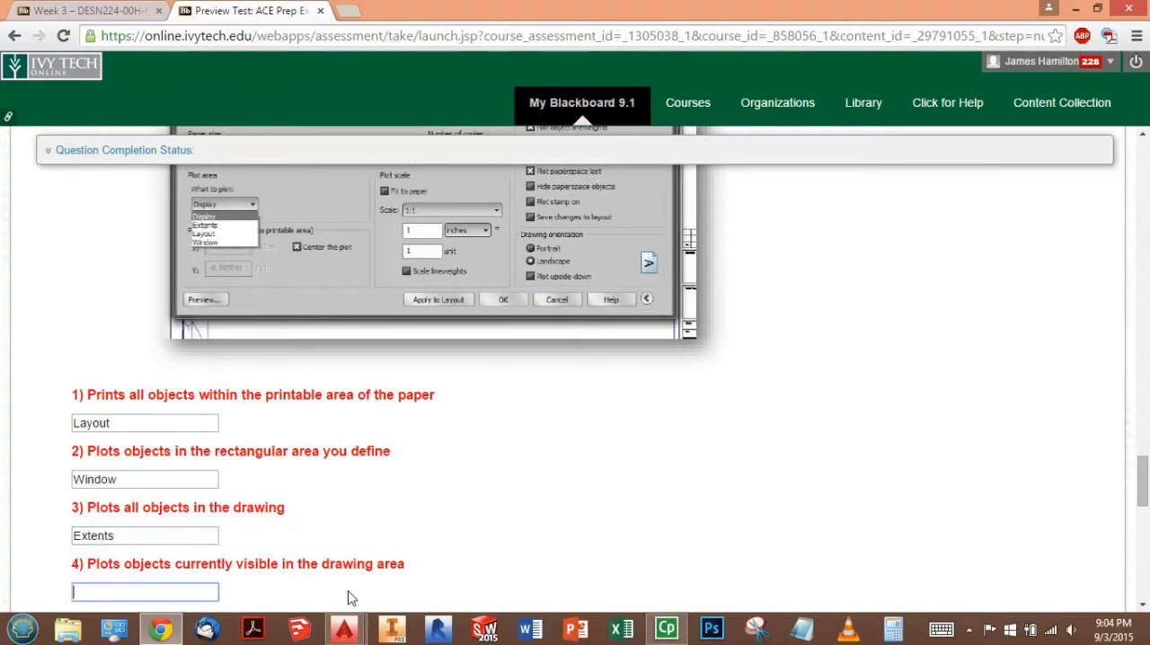
{"action": "type", "text": "Display"}
{"action": "left_click", "coordinate": [337, 520]}
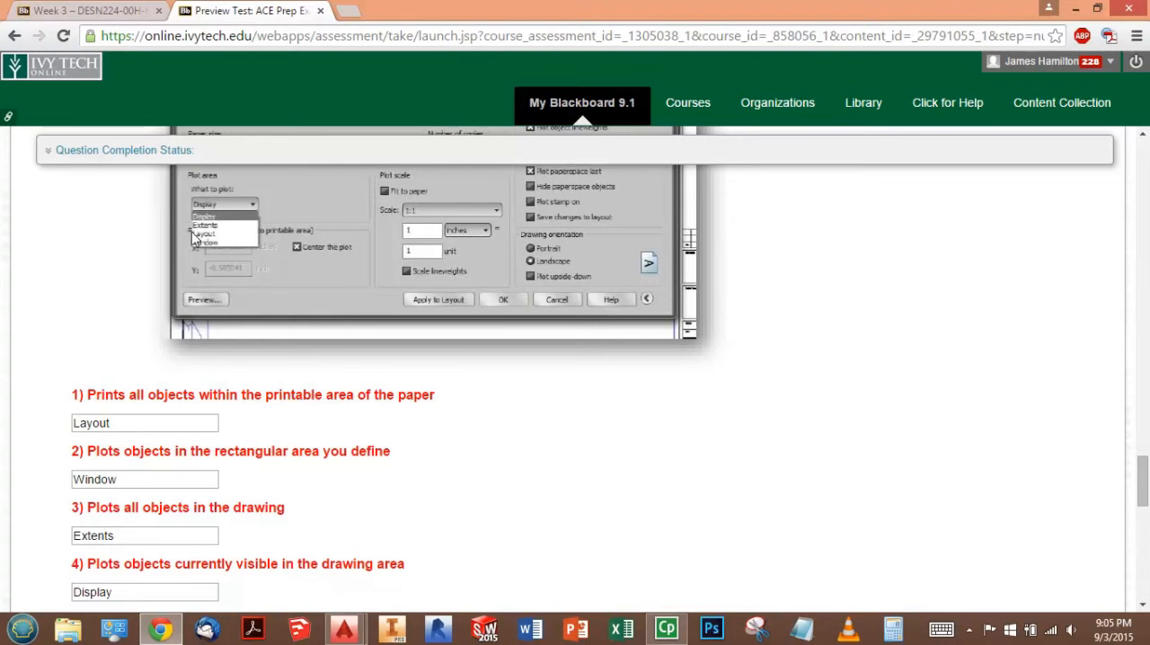
- Save the answer to Question 4
{"action": "scroll", "coordinate": [351, 290], "scroll_direction": "down", "scroll_amount": 2}
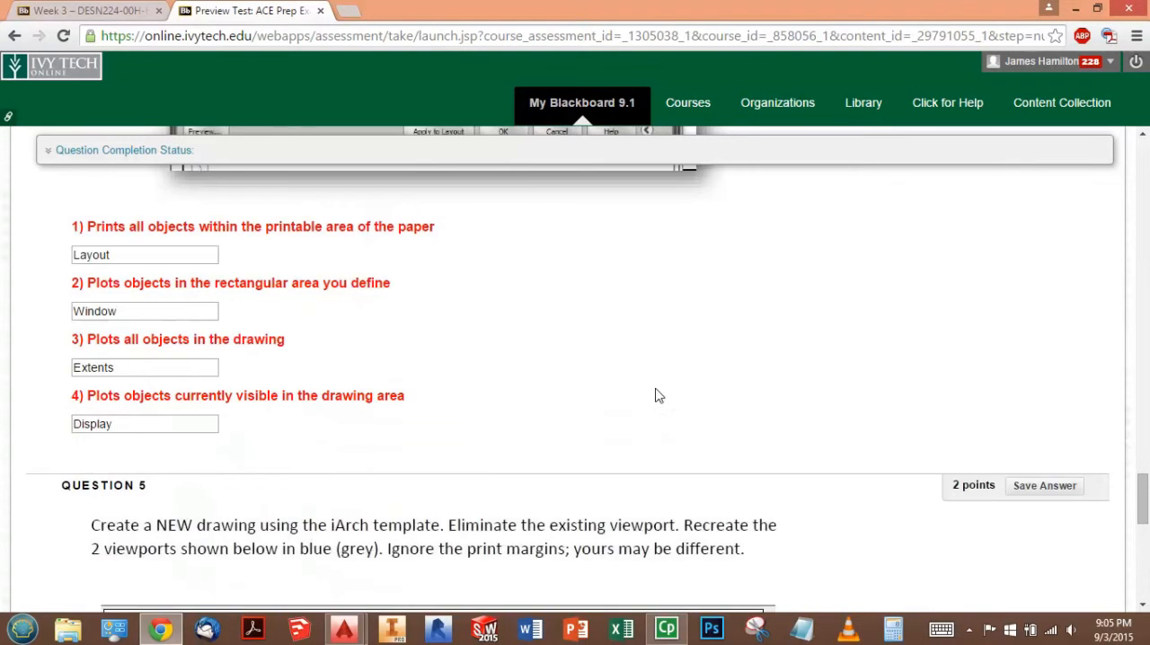
{"action": "scroll", "coordinate": [764, 404], "scroll_direction": "up", "scroll_amount": 7}
{"action": "left_click", "coordinate": [1053, 243]}
- Examine Question 5's instructions and the reference diagram of the two viewports
{"action": "scroll", "coordinate": [521, 440], "scroll_direction": "down", "scroll_amount": 10}
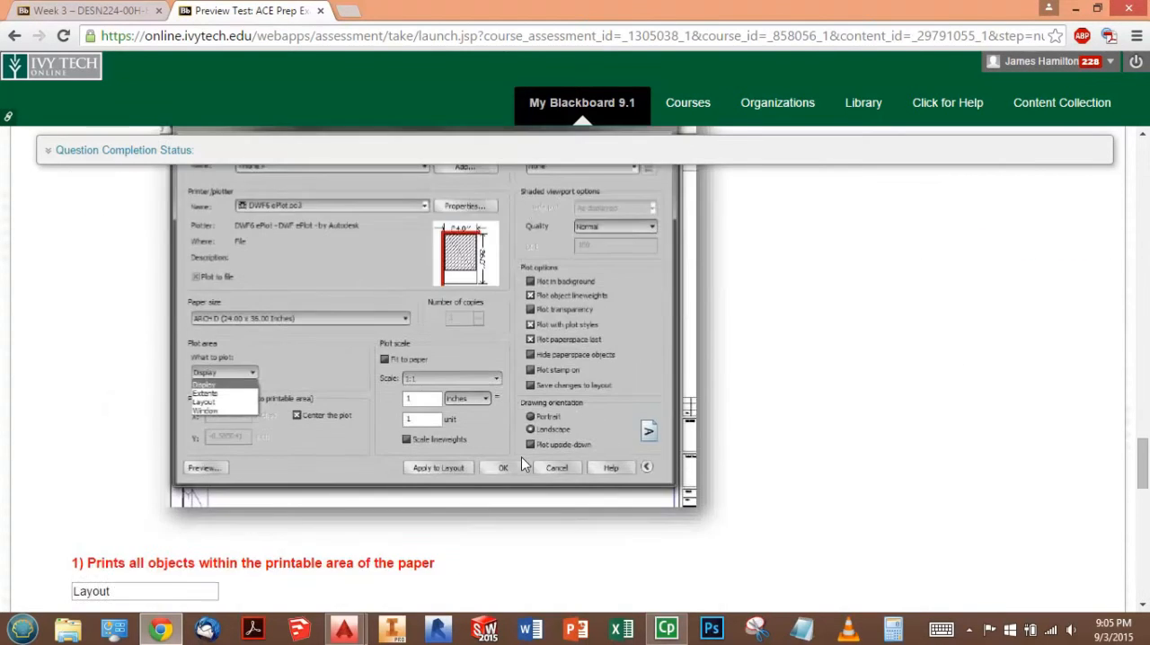
{"action": "scroll", "coordinate": [509, 416], "scroll_direction": "down", "scroll_amount": 3}
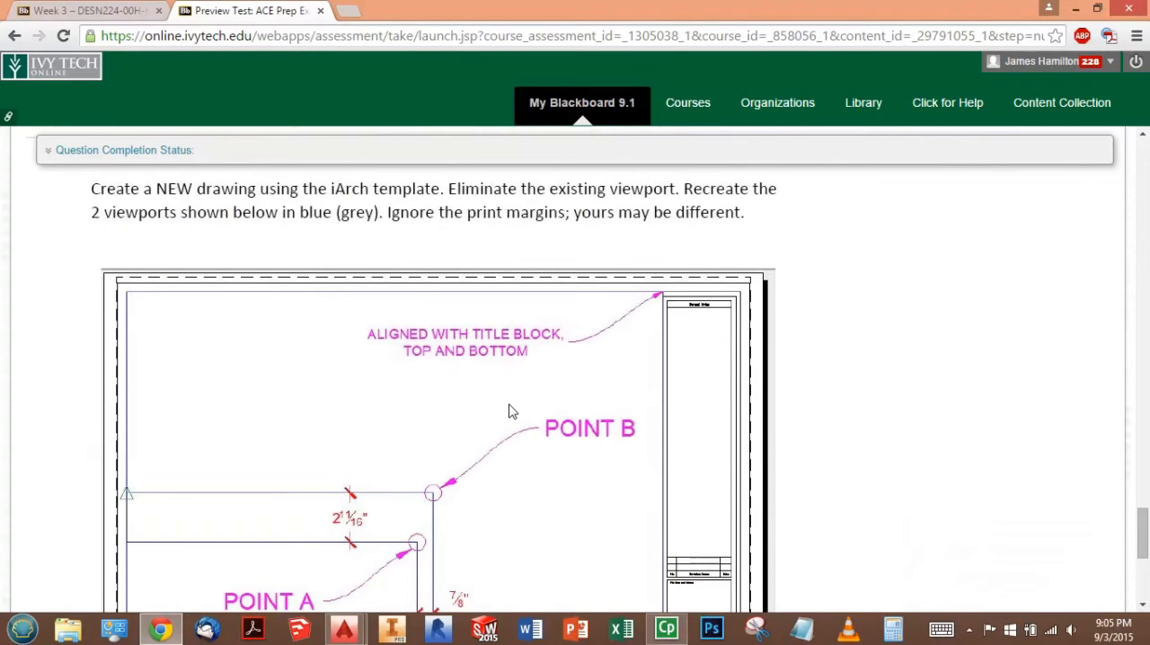
{"action": "scroll", "coordinate": [512, 413], "scroll_direction": "up", "scroll_amount": 1}
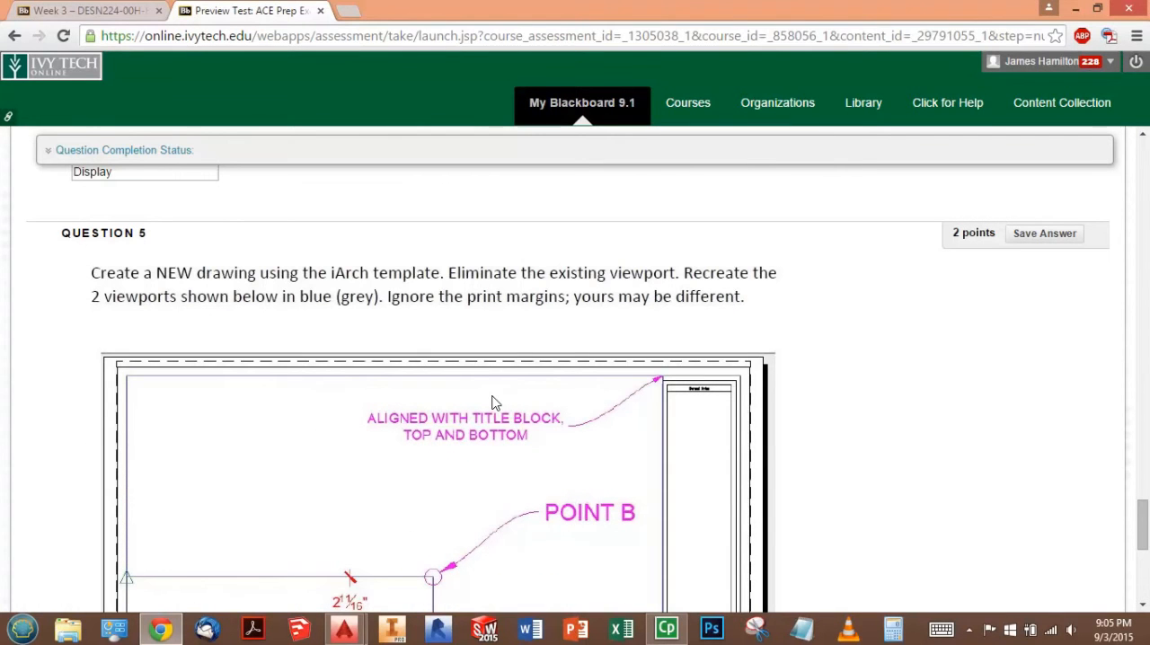
{"action": "scroll", "coordinate": [473, 421], "scroll_direction": "down", "scroll_amount": 1}
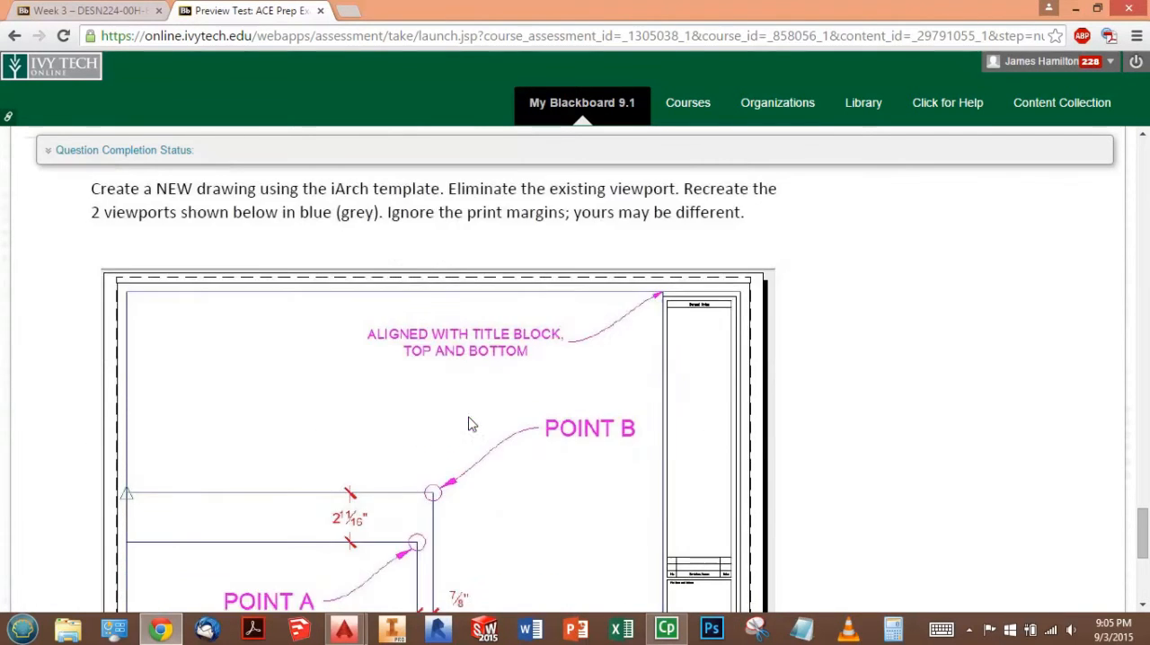
{"action": "scroll", "coordinate": [456, 379], "scroll_direction": "up", "scroll_amount": 1}
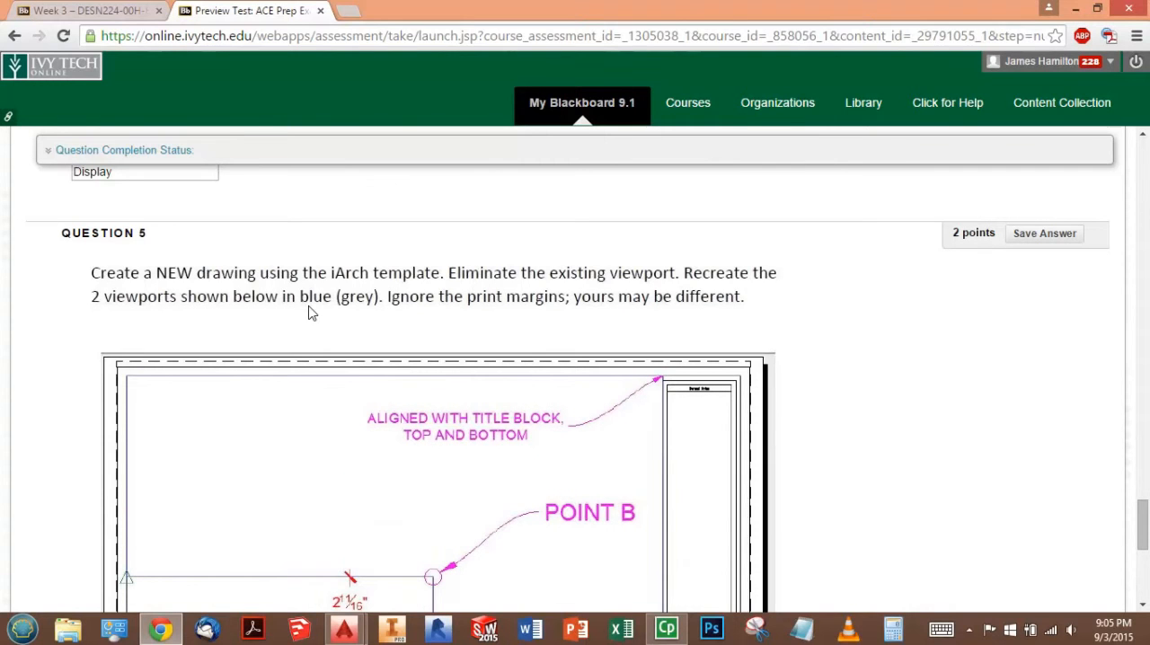
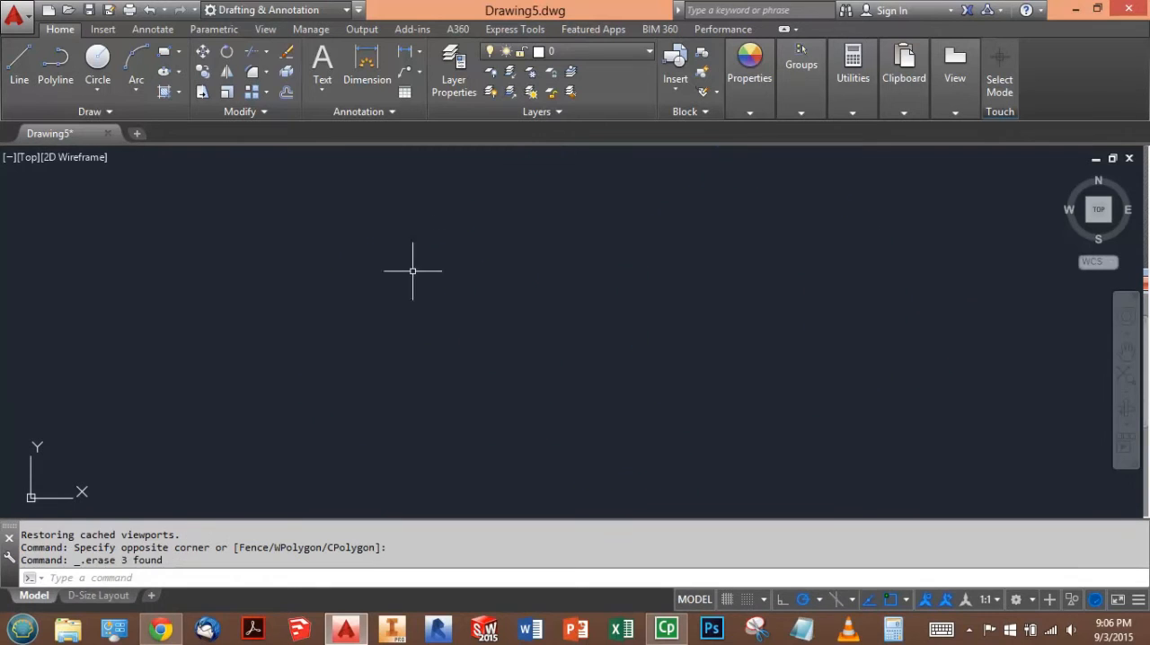
- Delete the existing viewport from the D-Size Layout
{"action": "left_click", "coordinate": [99, 595]}
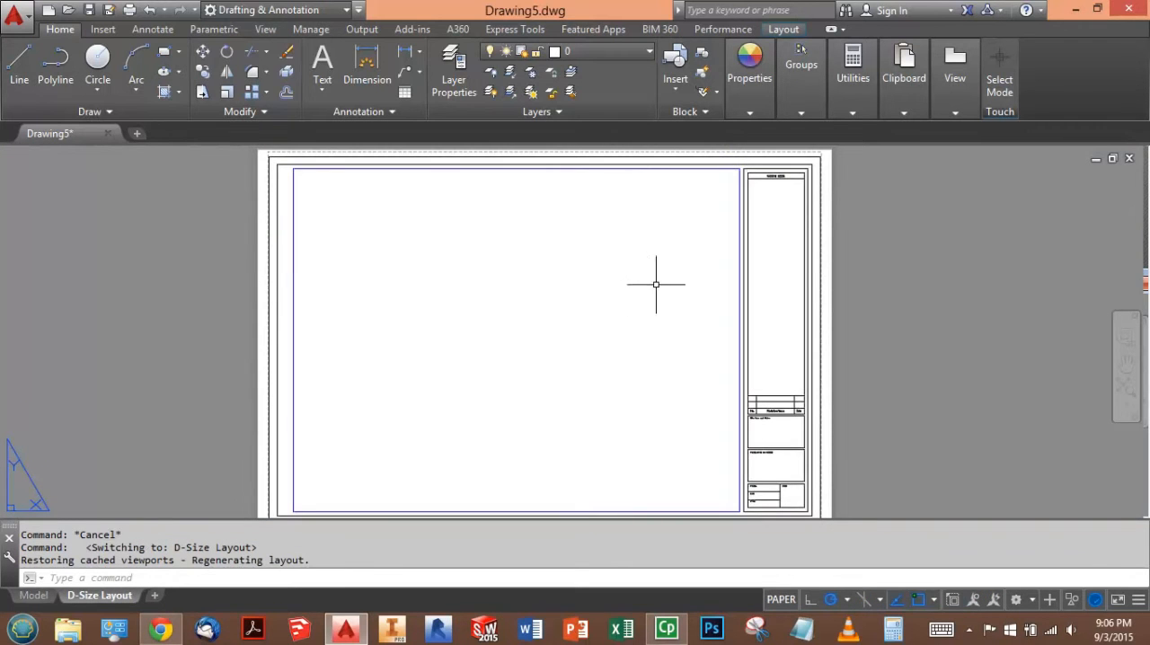
{"action": "left_click", "coordinate": [608, 170]}
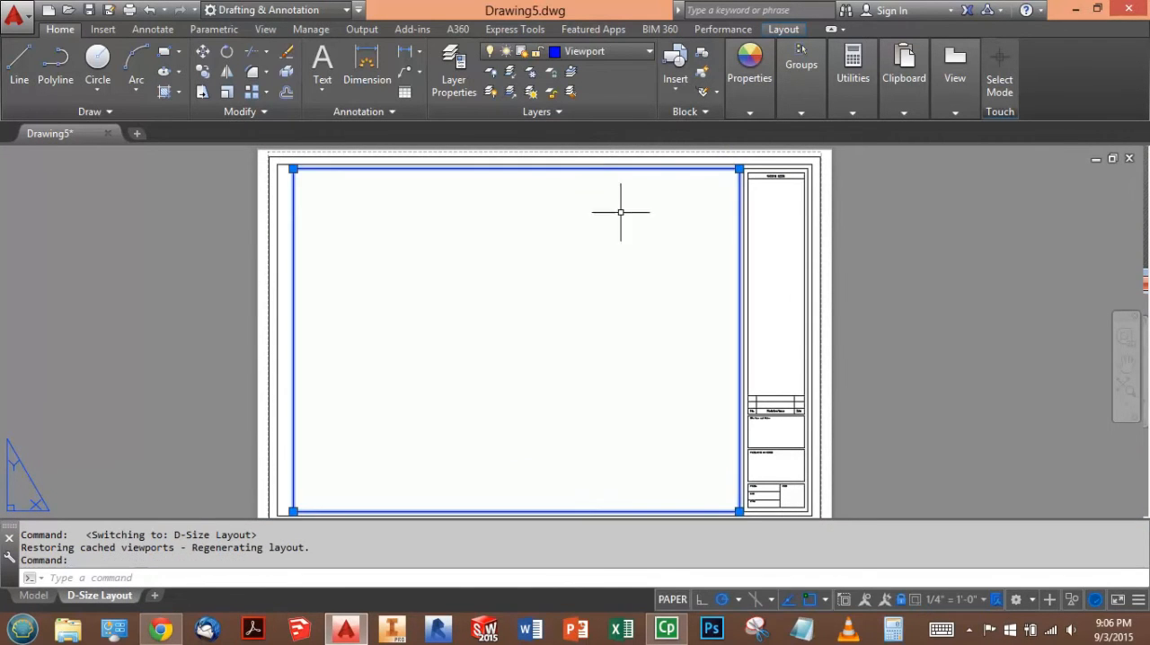
{"action": "key", "text": "Delete"}
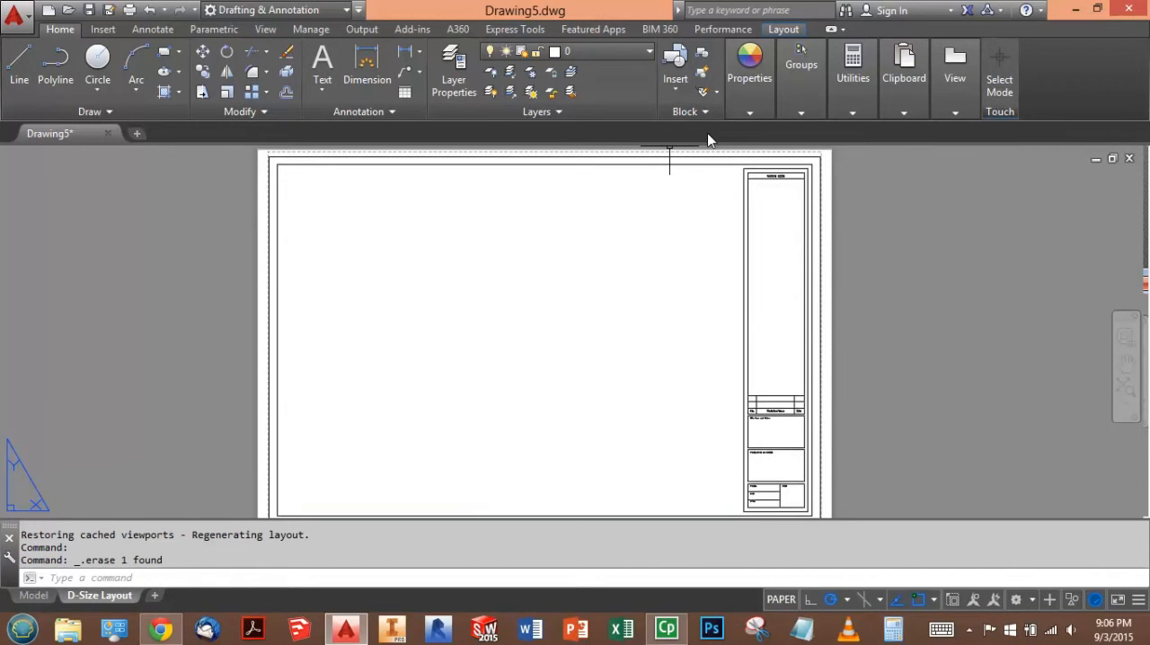
- Create a rectangular viewport from the midpoint of the border's left edge to the midpoint of its bottom edge
{"action": "left_click", "coordinate": [784, 30]}
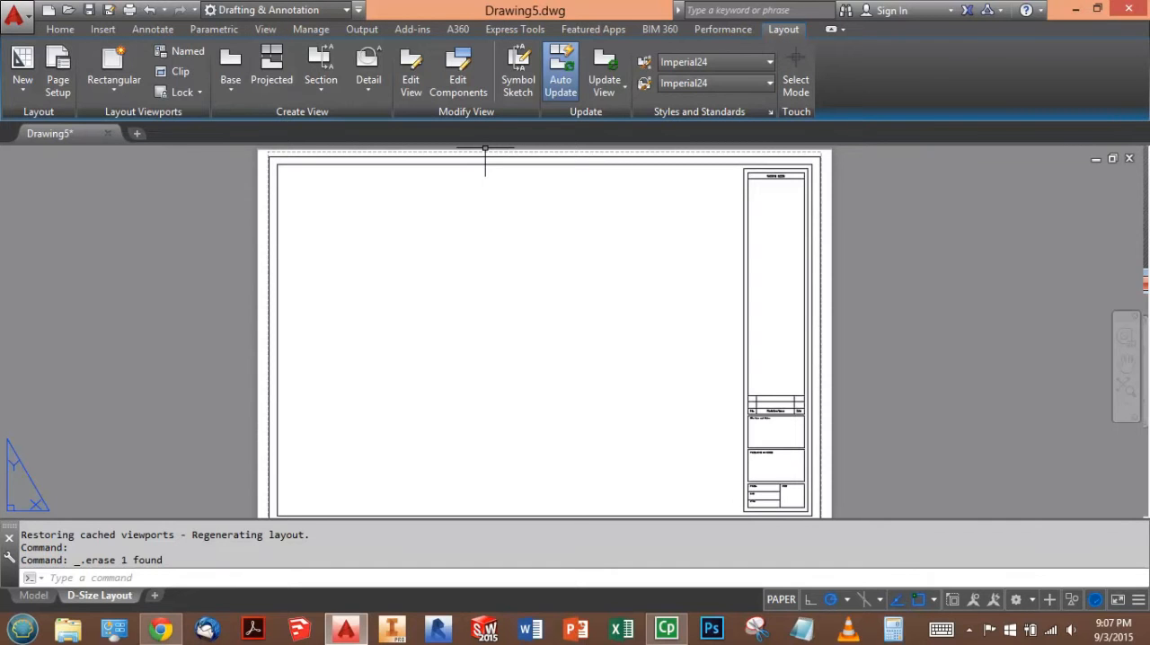
{"action": "left_click", "coordinate": [137, 60]}
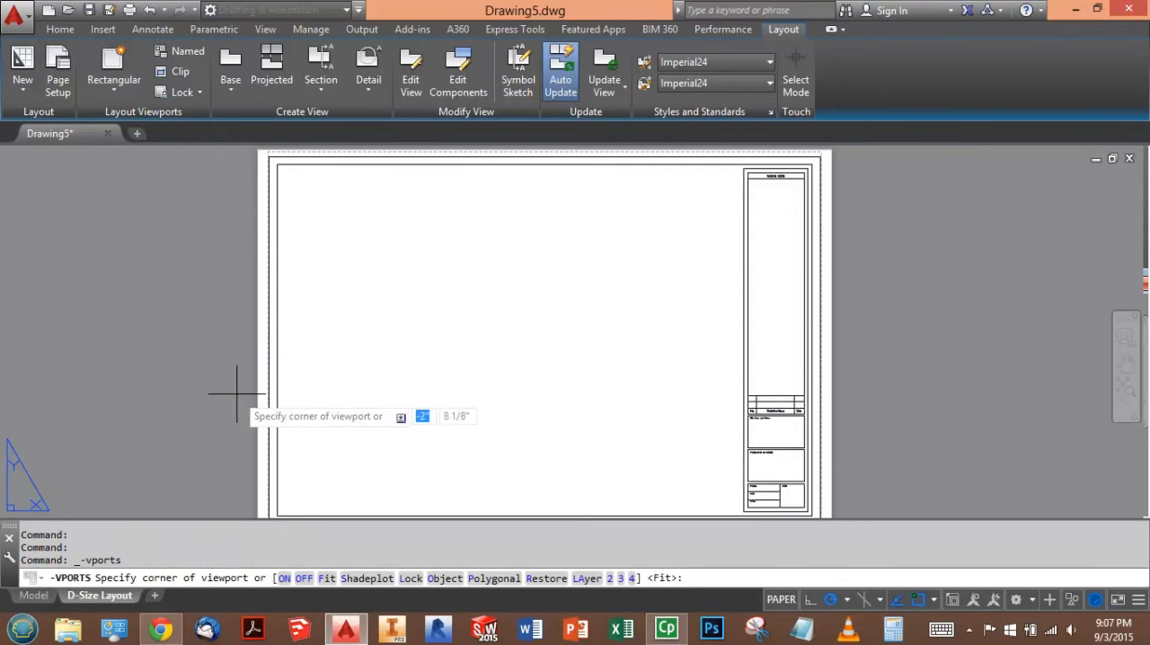
{"action": "scroll", "coordinate": [177, 181], "scroll_direction": "up", "scroll_amount": 2}
{"action": "scroll", "coordinate": [177, 181], "scroll_direction": "down", "scroll_amount": 4}
{"action": "scroll", "coordinate": [265, 277], "scroll_direction": "up", "scroll_amount": 2}
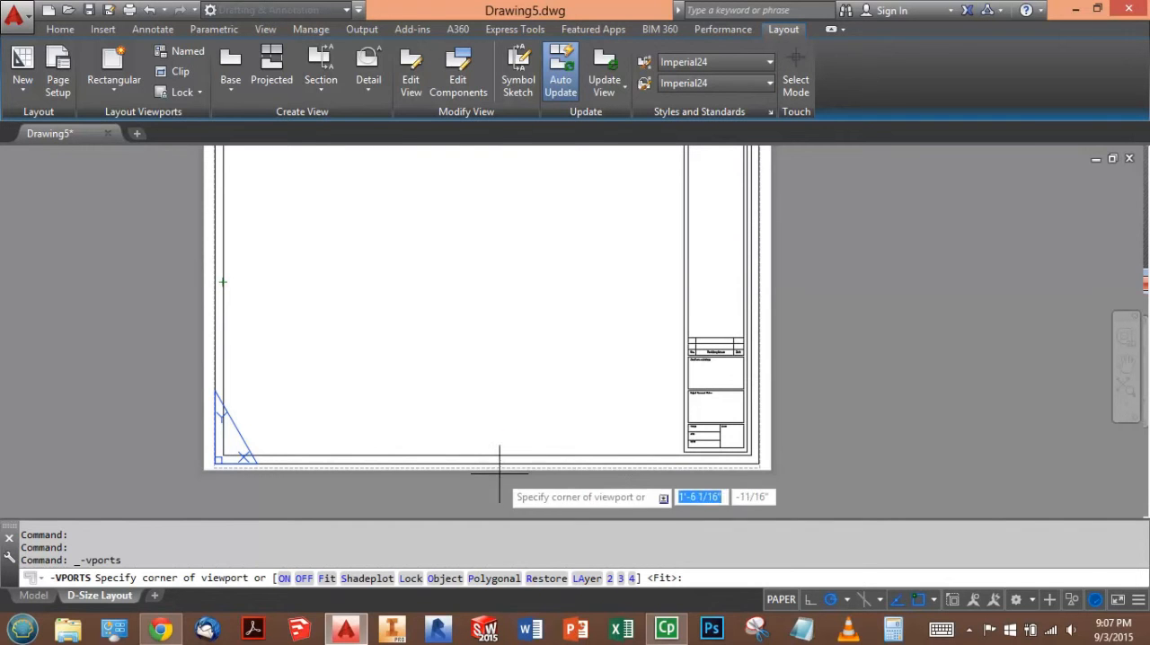
{"action": "left_click", "coordinate": [222, 282]}
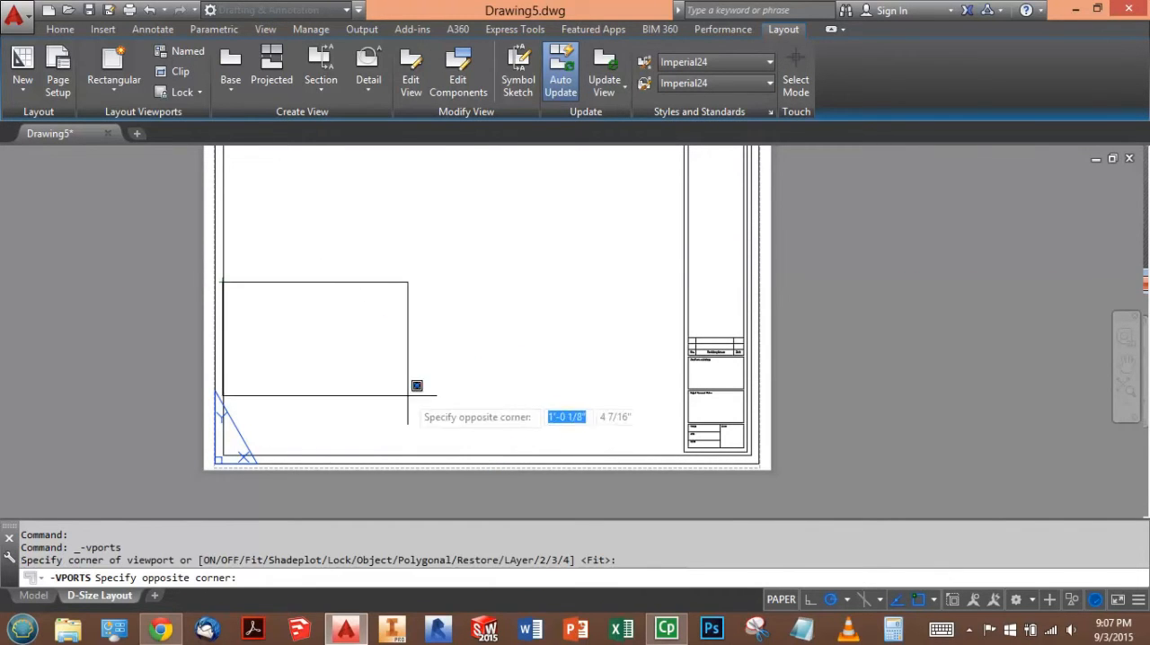
{"action": "left_click", "coordinate": [487, 455]}
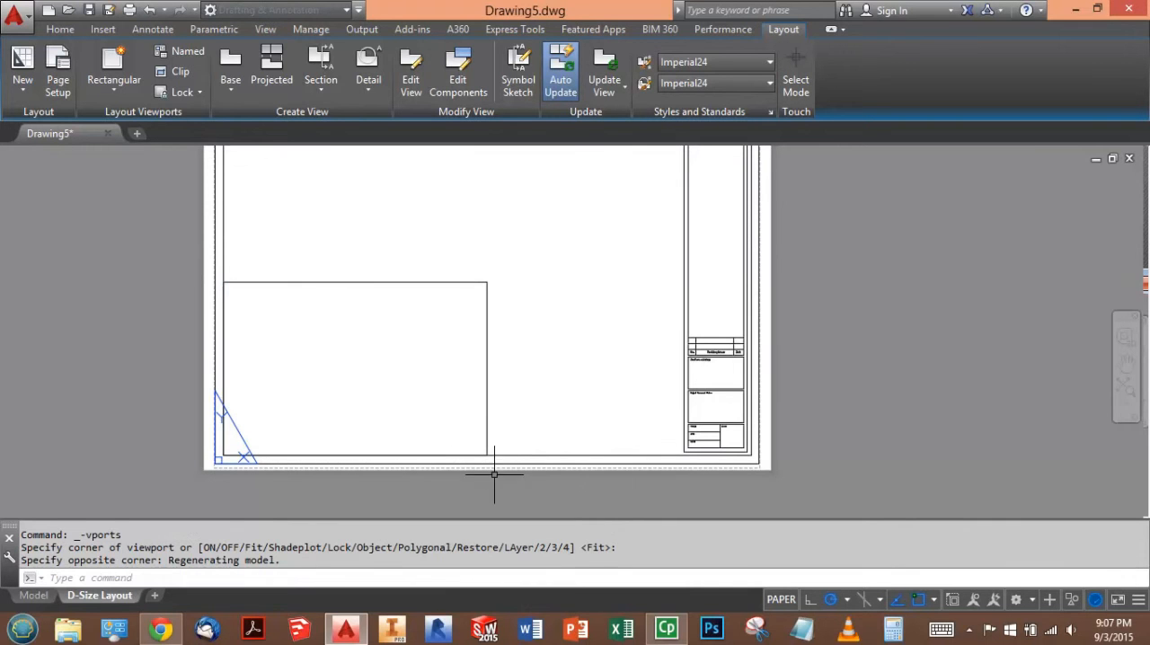
- Check the viewport offset dimensions in Question 5's reference diagram in the browser, and return to AutoCAD
{"action": "key", "text": "alt+Tab"}
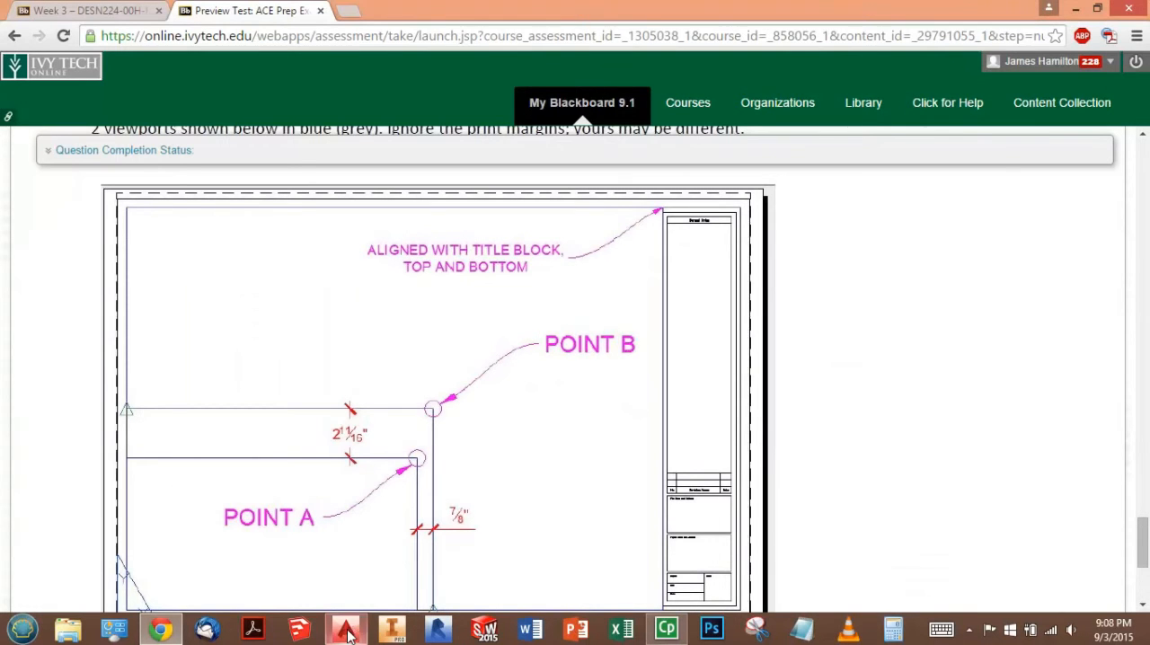
{"action": "mouse_move", "coordinate": [349, 630]}
{"action": "key", "text": "alt+Tab"}
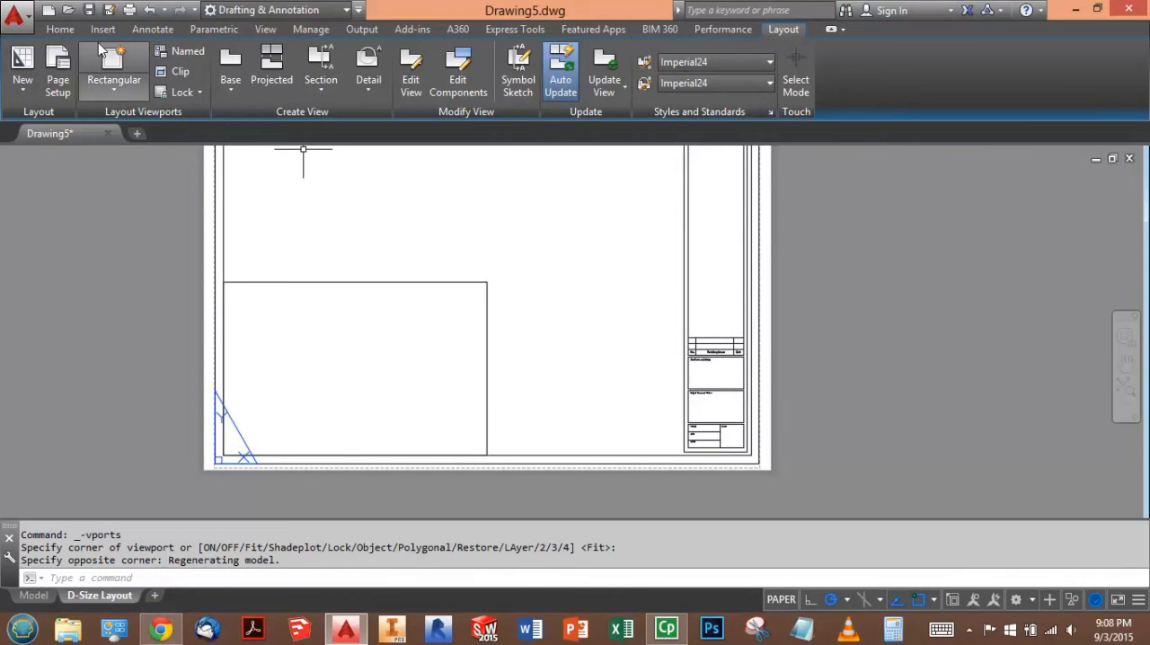
{"action": "left_click", "coordinate": [61, 30]}
{"action": "left_click", "coordinate": [27, 62]}
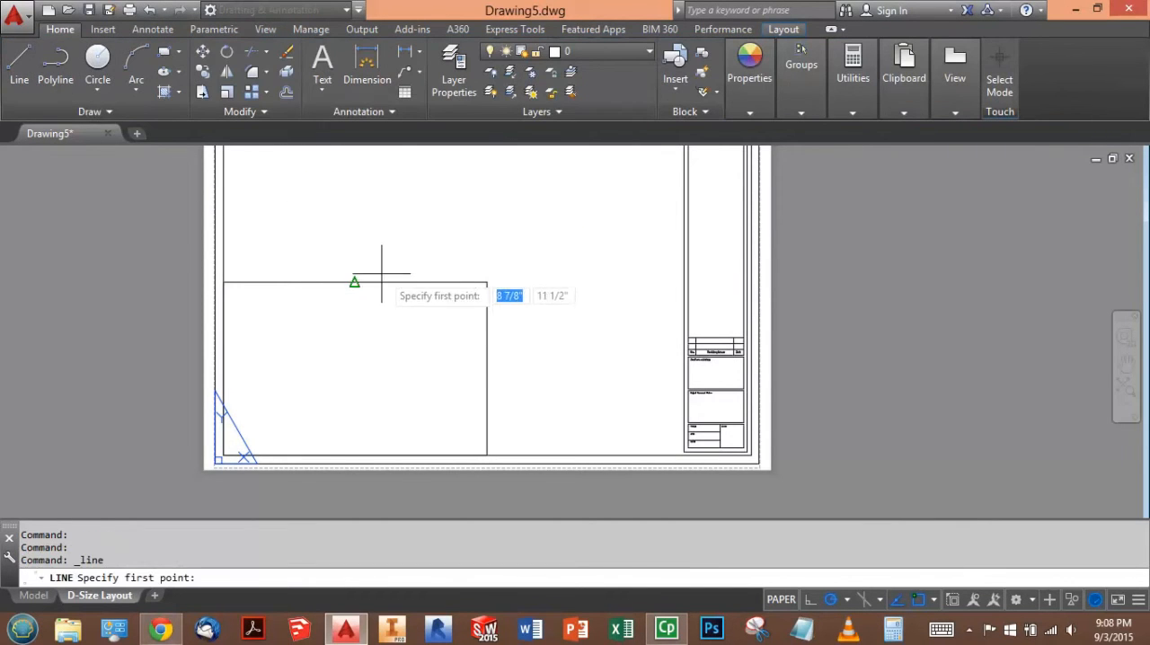
{"action": "left_click", "coordinate": [355, 282]}
{"action": "type", "text": "2"}
{"action": "key", "text": "Return"}
{"action": "type", "text": "11/"}
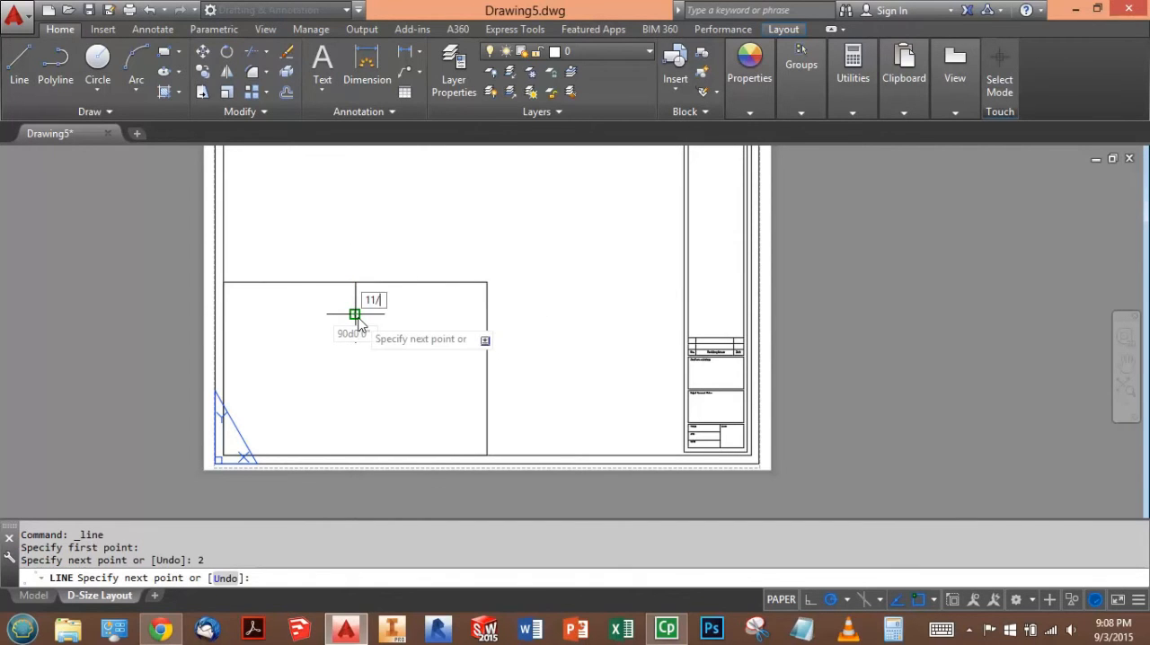
{"action": "key", "text": "BackSpace"}
{"action": "key", "text": "BackSpace"}
{"action": "key", "text": "BackSpace"}
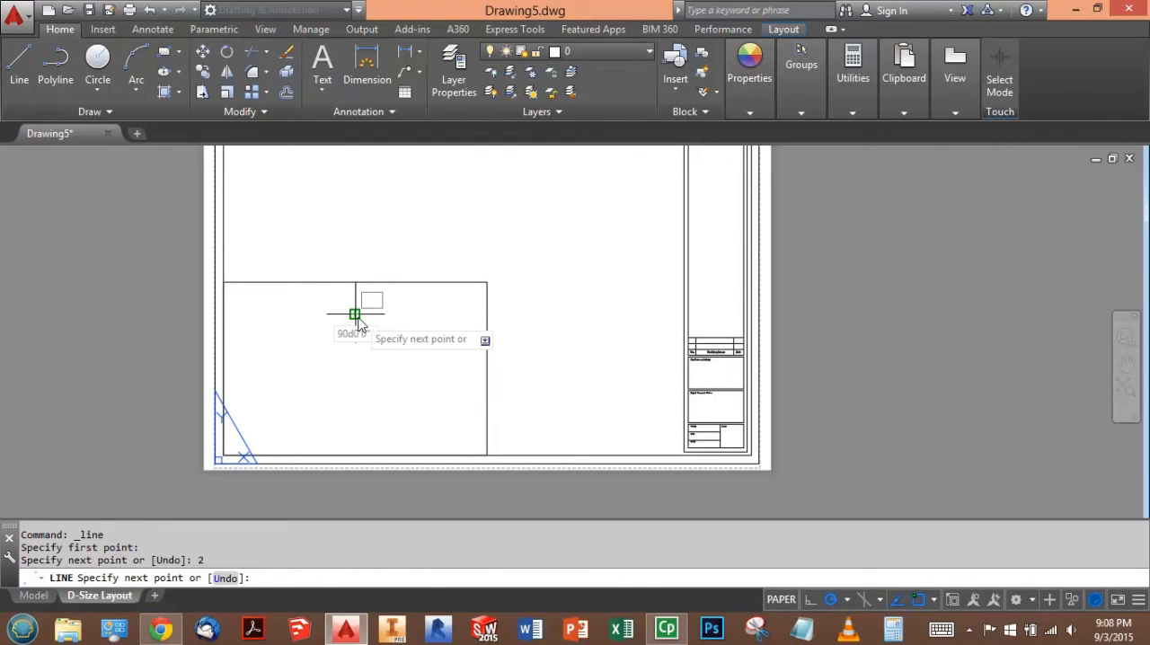
{"action": "key", "text": "Escape"}
{"action": "key", "text": "ctrl+z"}
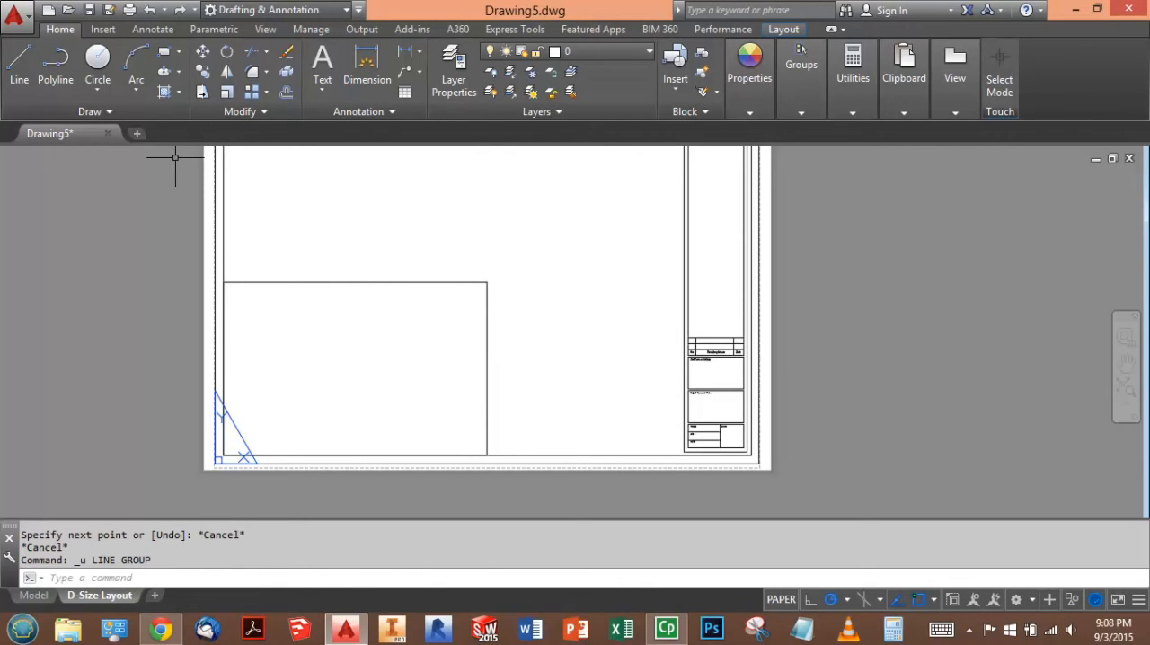
{"action": "left_click", "coordinate": [19, 63]}
{"action": "left_click", "coordinate": [354, 282]}
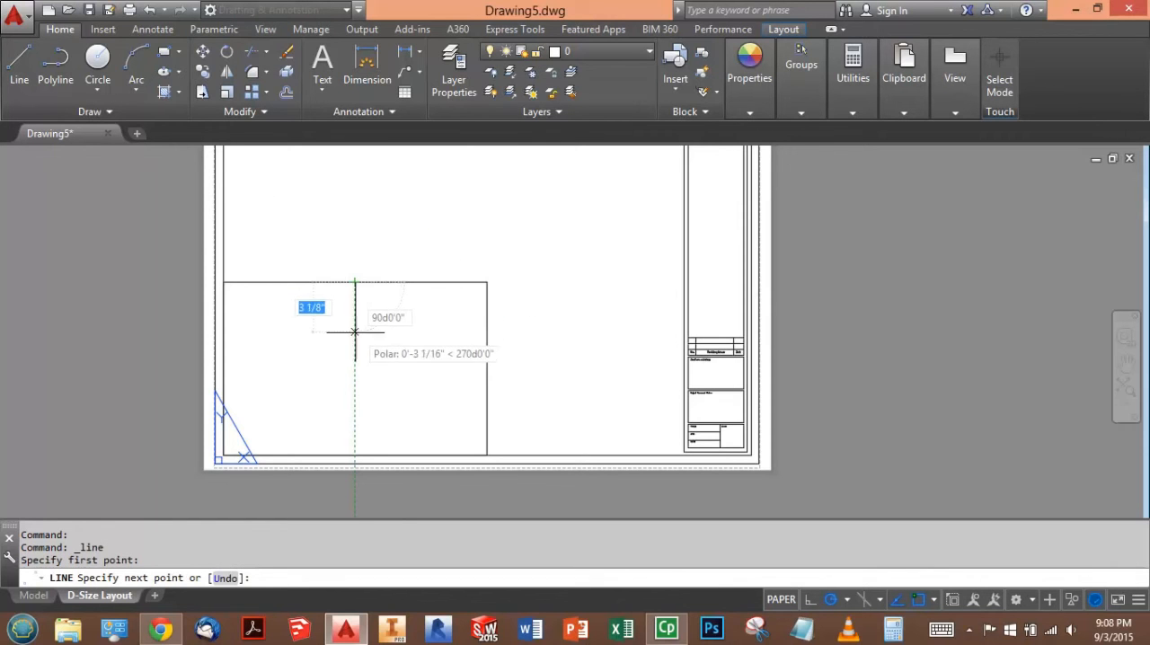
{"action": "type", "text": "2"}
{"action": "key", "text": "Return"}
{"action": "type", "text": "11/"}
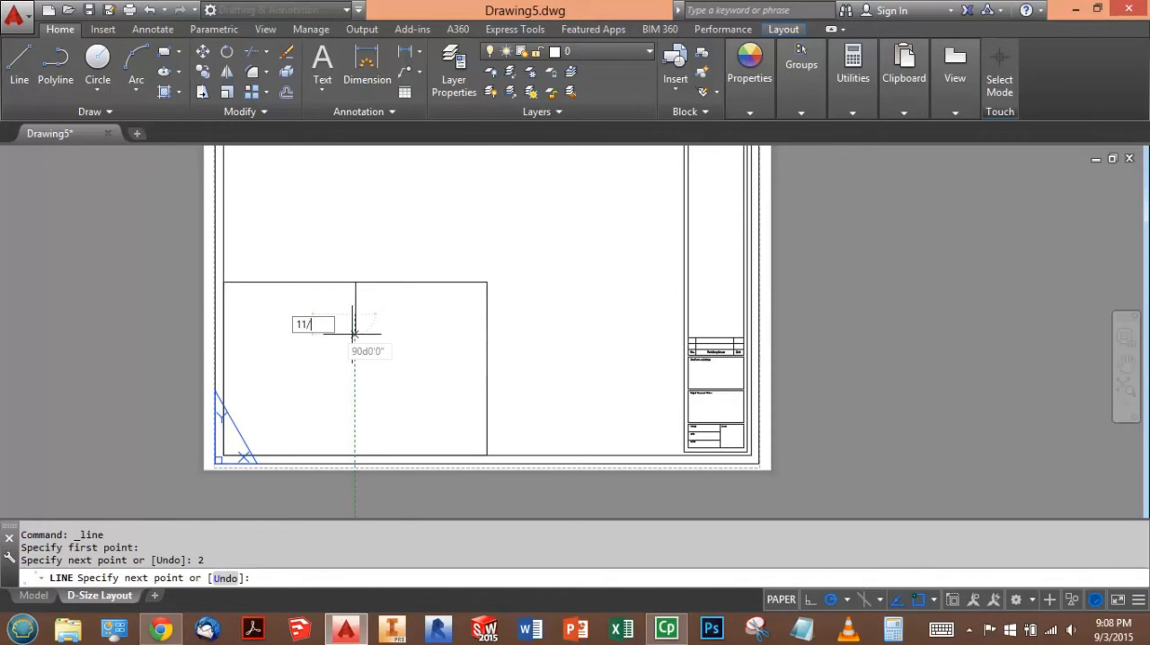
{"action": "key", "text": "Escape"}
{"action": "key", "text": "Escape"}
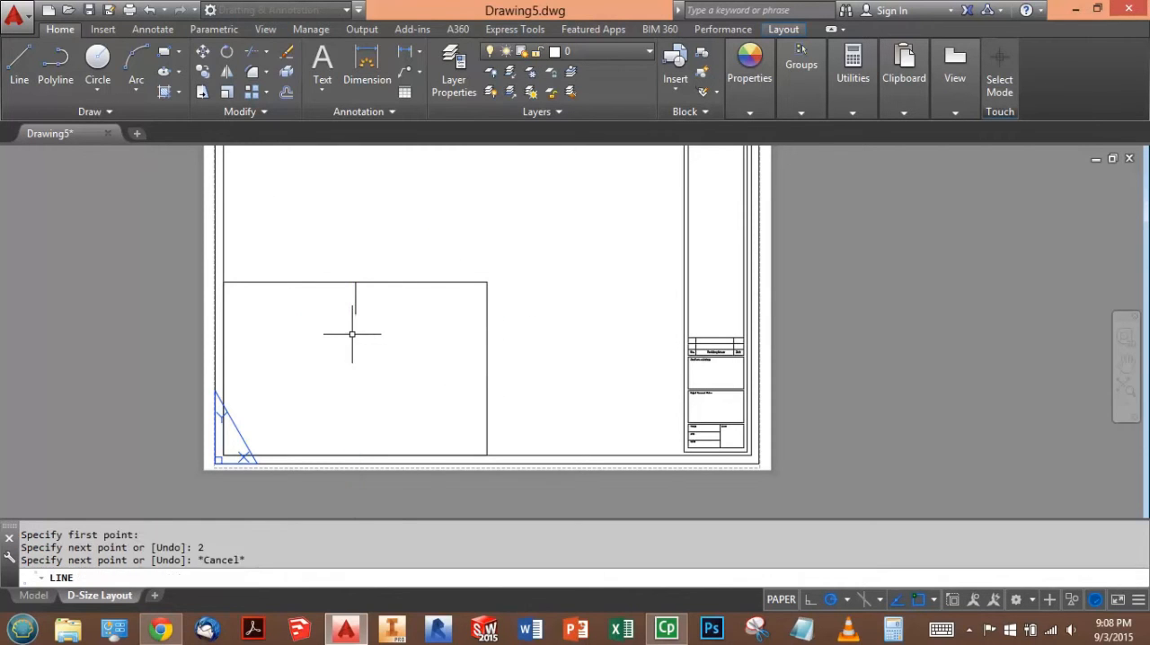
{"action": "left_click", "coordinate": [379, 307]}
{"action": "left_click", "coordinate": [351, 302]}
{"action": "key", "text": "Delete"}
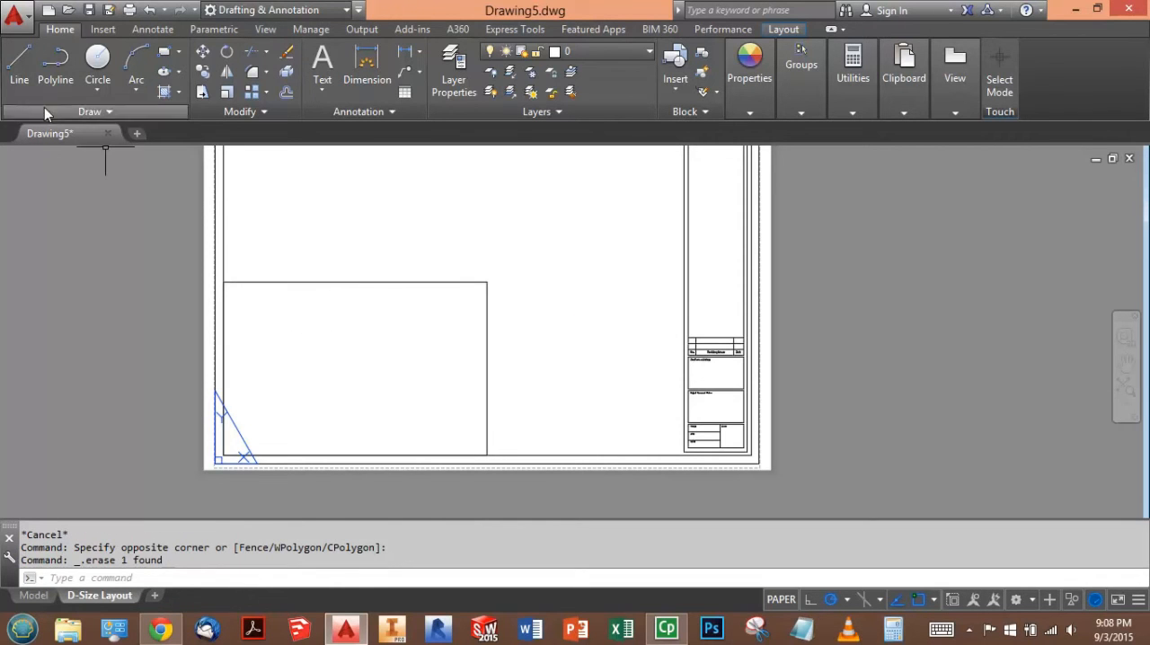
- Draw a 2-11/16" vertical helper line downward from the midpoint of the viewport's top edge
{"action": "left_click", "coordinate": [19, 63]}
{"action": "left_click", "coordinate": [355, 282]}
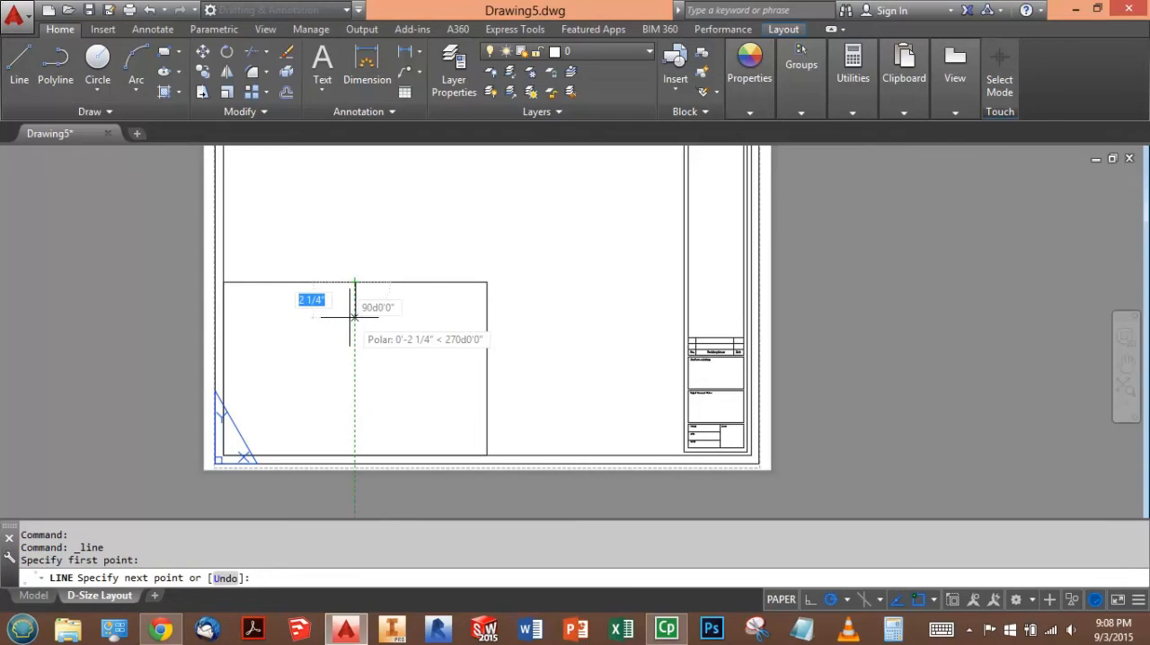
{"action": "type", "text": "2-11/1"}
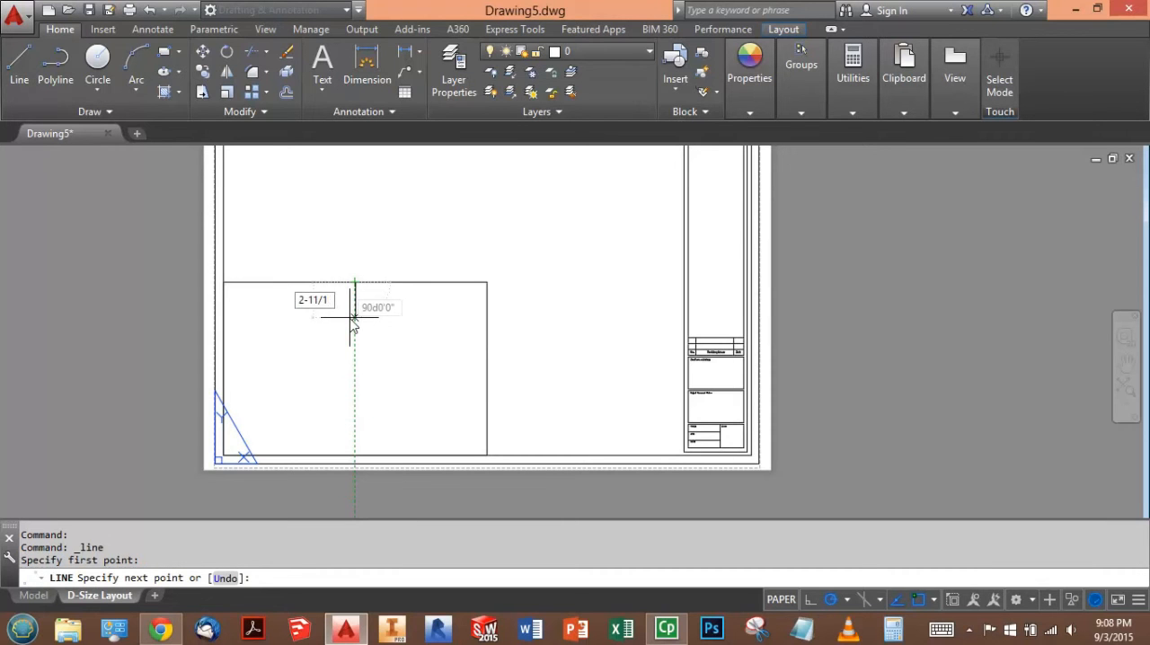
{"action": "type", "text": "6\""}
{"action": "key", "text": "Return"}
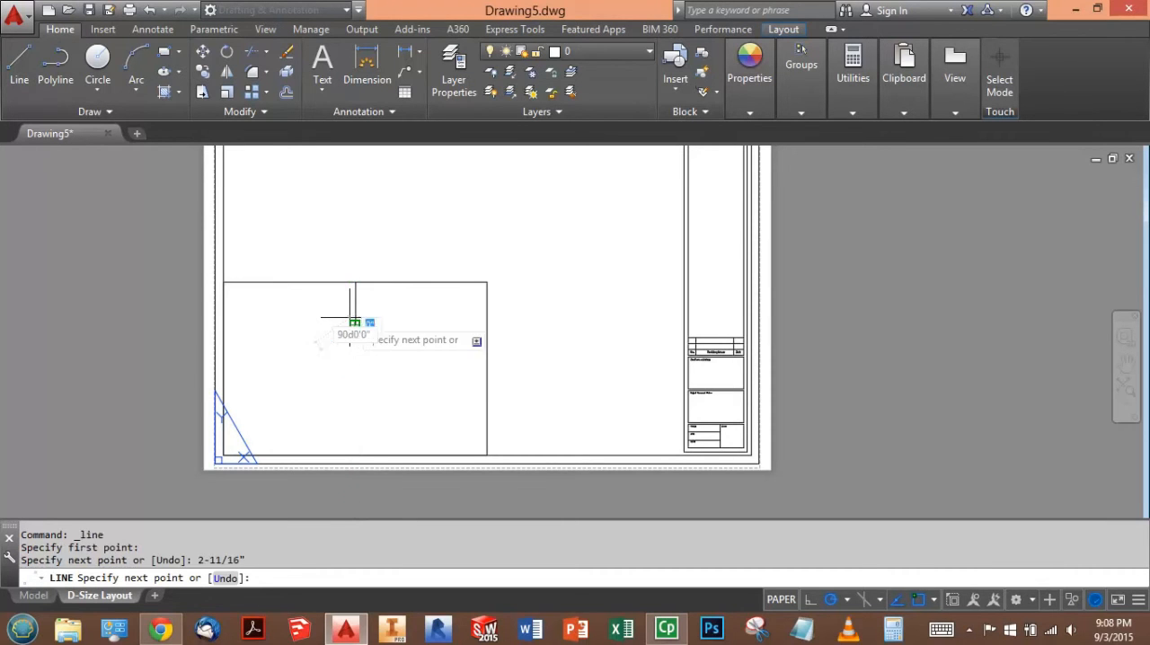
{"action": "key", "text": "Escape"}
{"action": "key", "text": "Escape"}
- Draw a 7/8" horizontal helper line inward from the midpoint of the viewport's right edge
{"action": "left_click", "coordinate": [19, 63]}
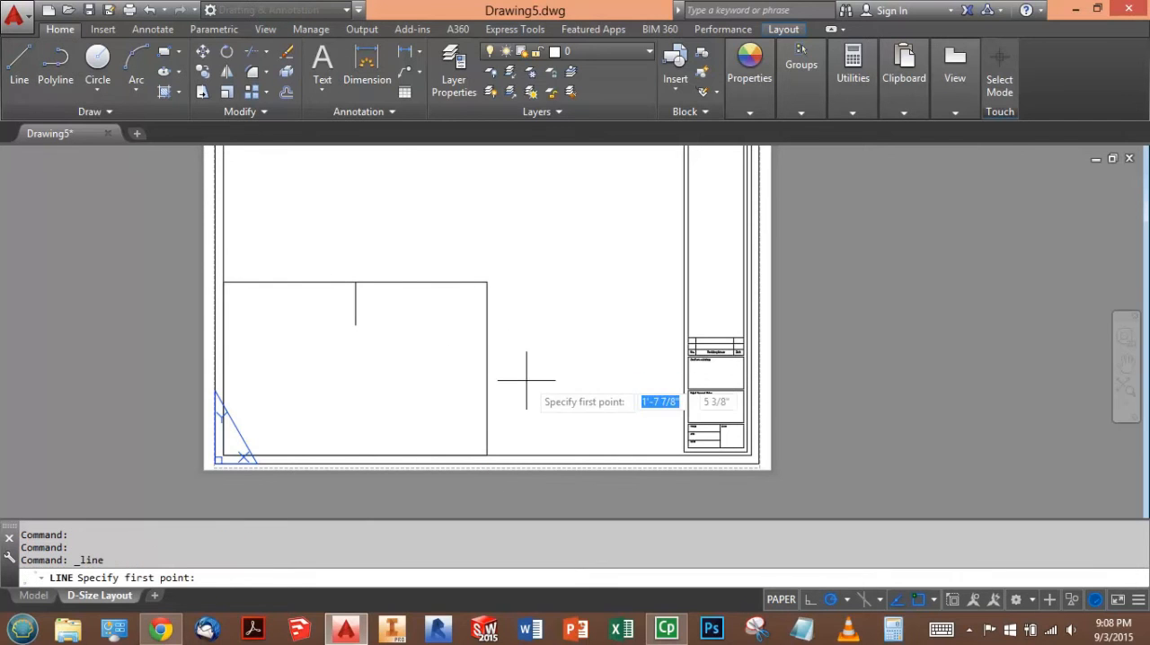
{"action": "left_click", "coordinate": [487, 368]}
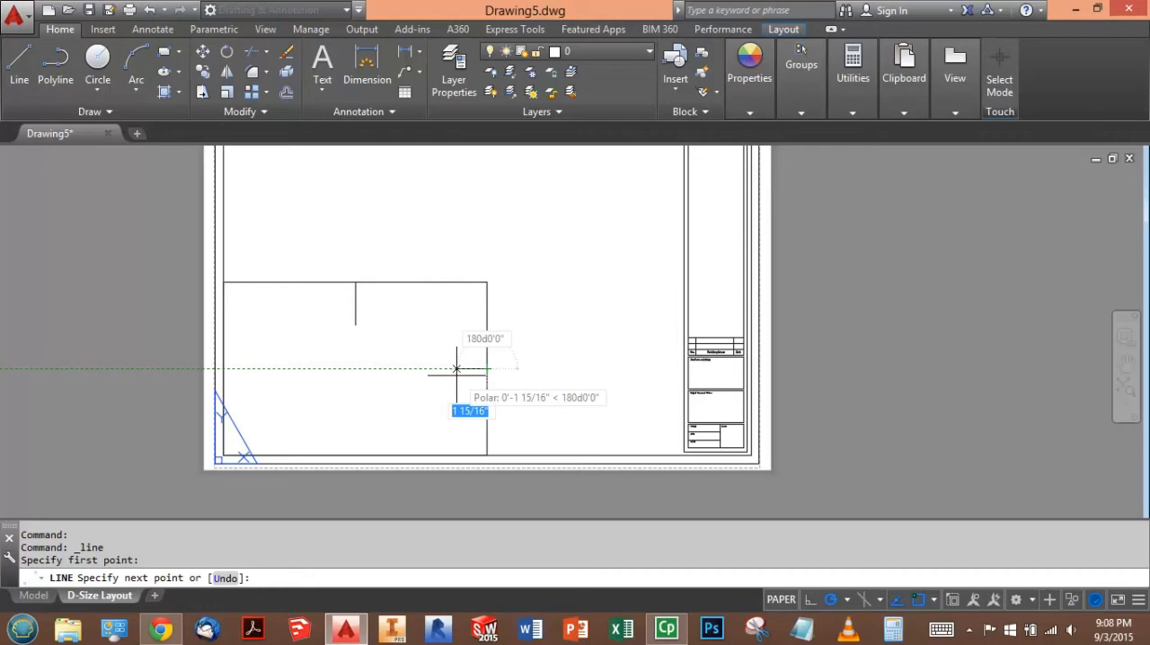
{"action": "type", "text": "7"}
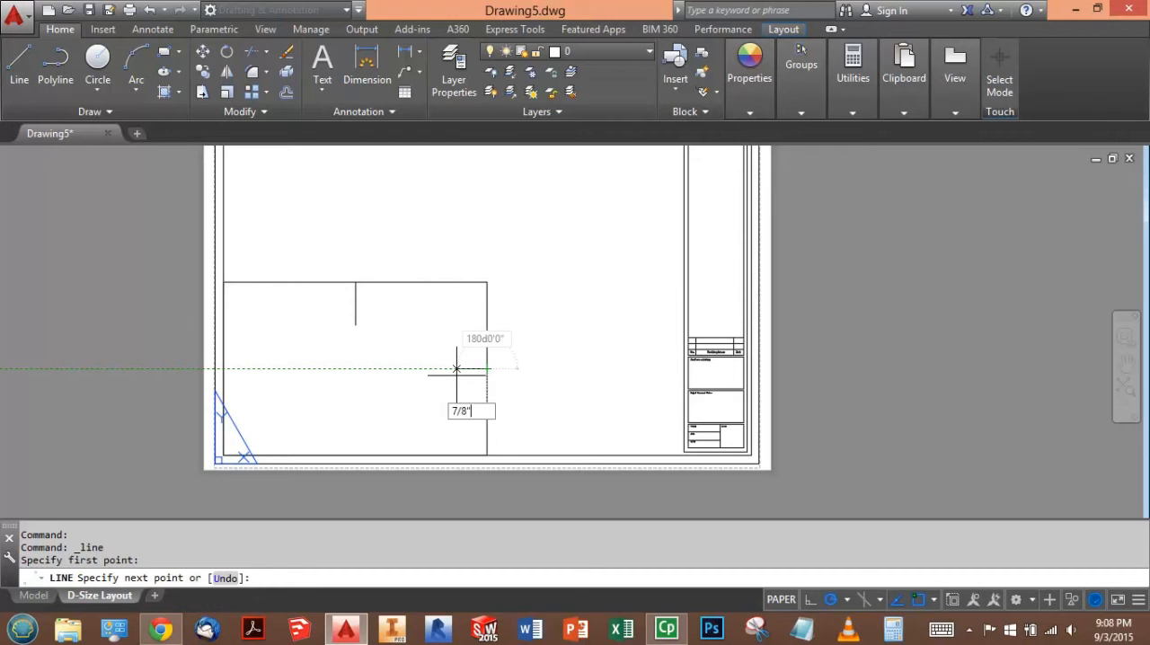
{"action": "type", "text": "/8\""}
{"action": "key", "text": "Return"}
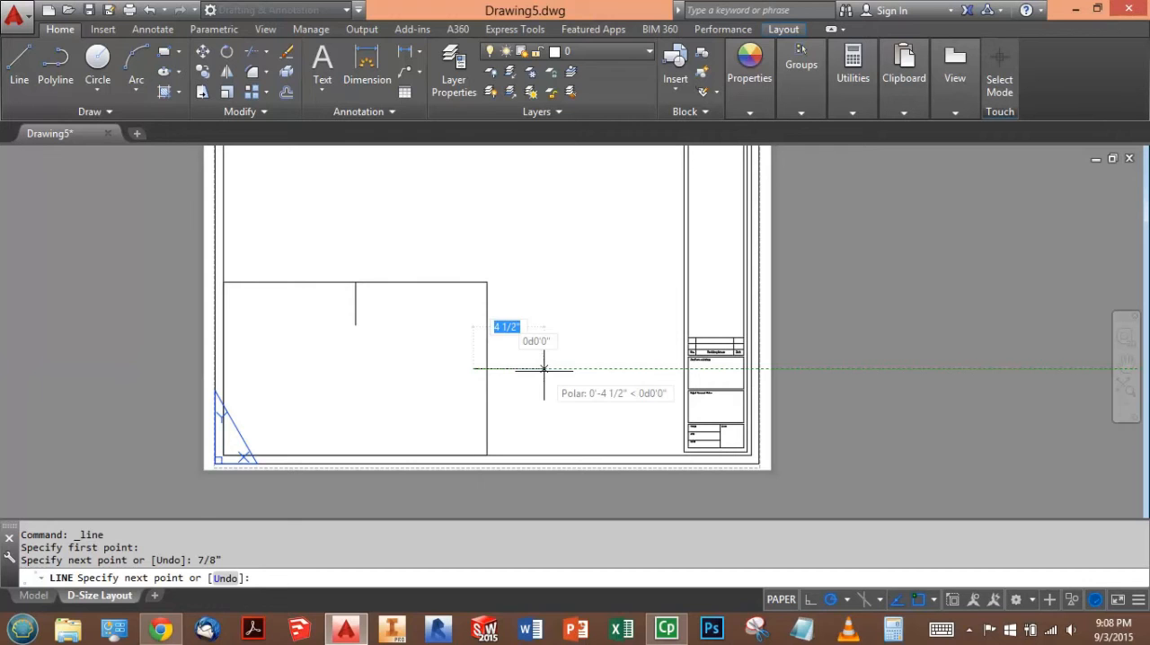
{"action": "key", "text": "Escape"}
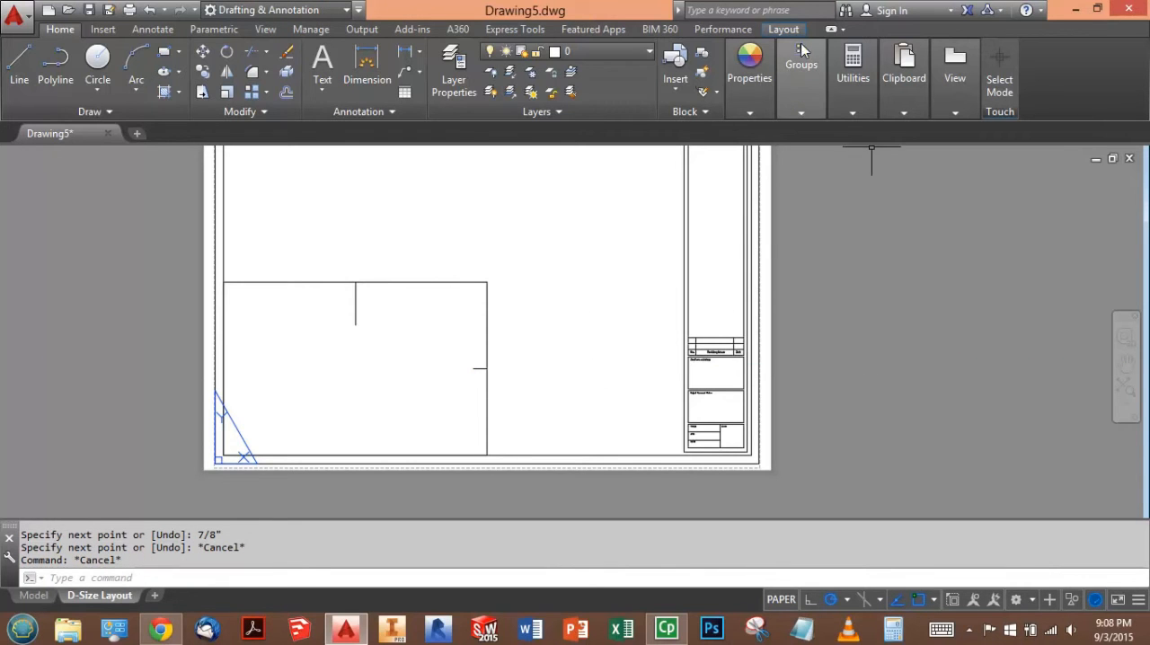
- Create a smaller rectangular viewport inside the first, aligning its top and right edges with the helper lines' inner endpoints and its other edges with the border
{"action": "left_click", "coordinate": [790, 32]}
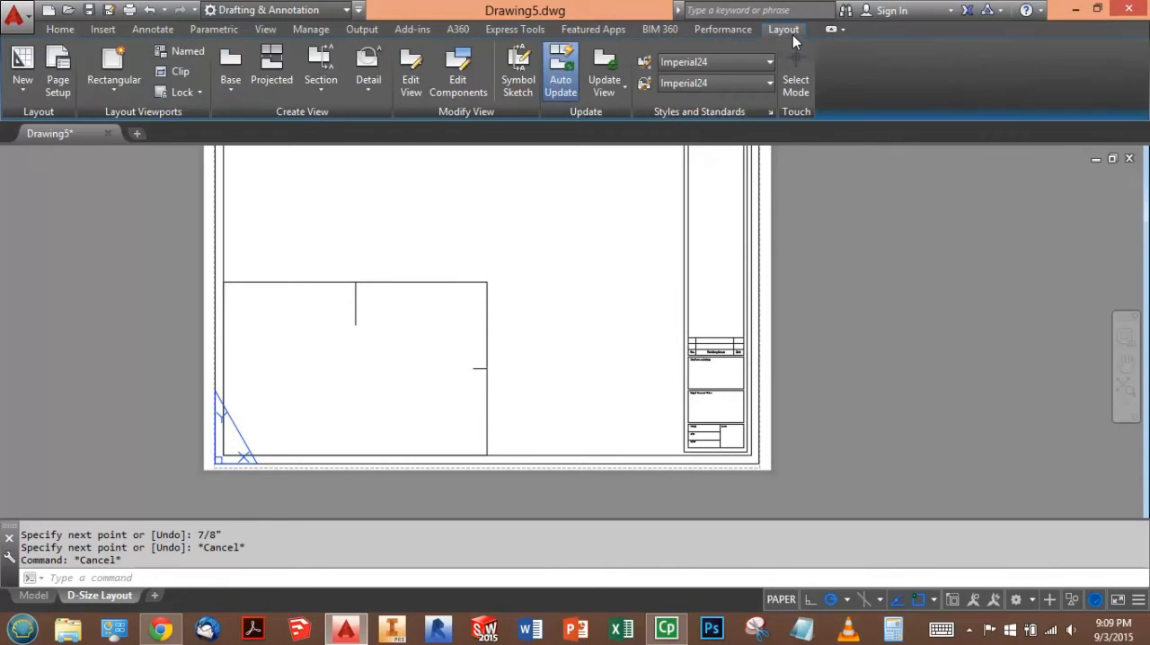
{"action": "left_click", "coordinate": [117, 58]}
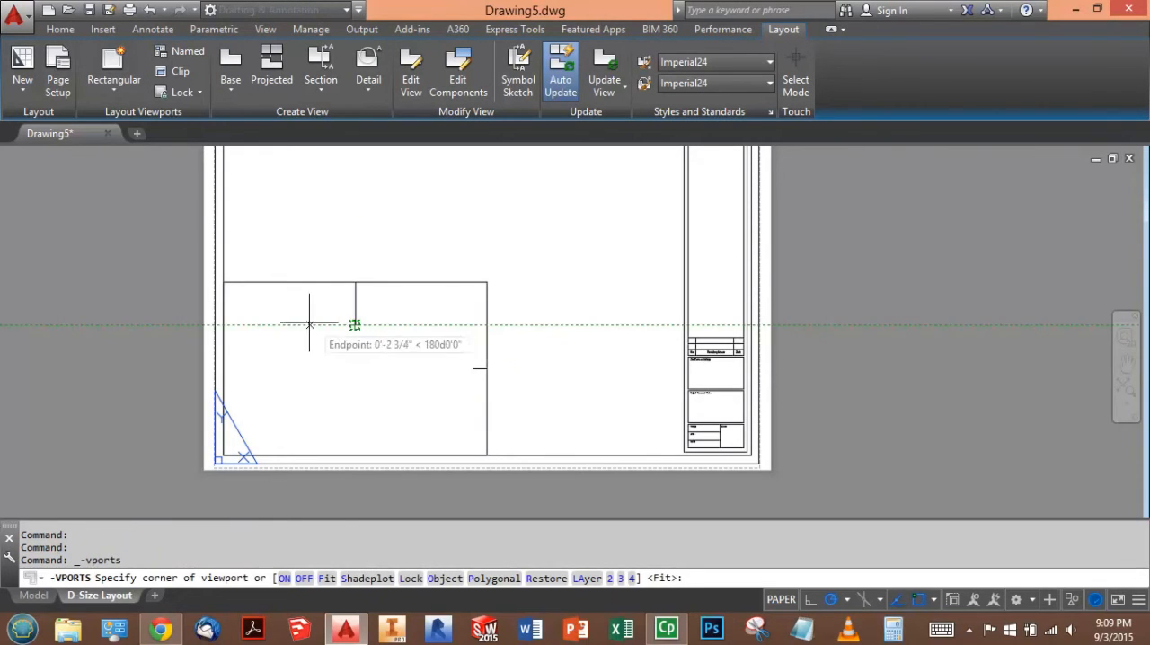
{"action": "left_click", "coordinate": [222, 325]}
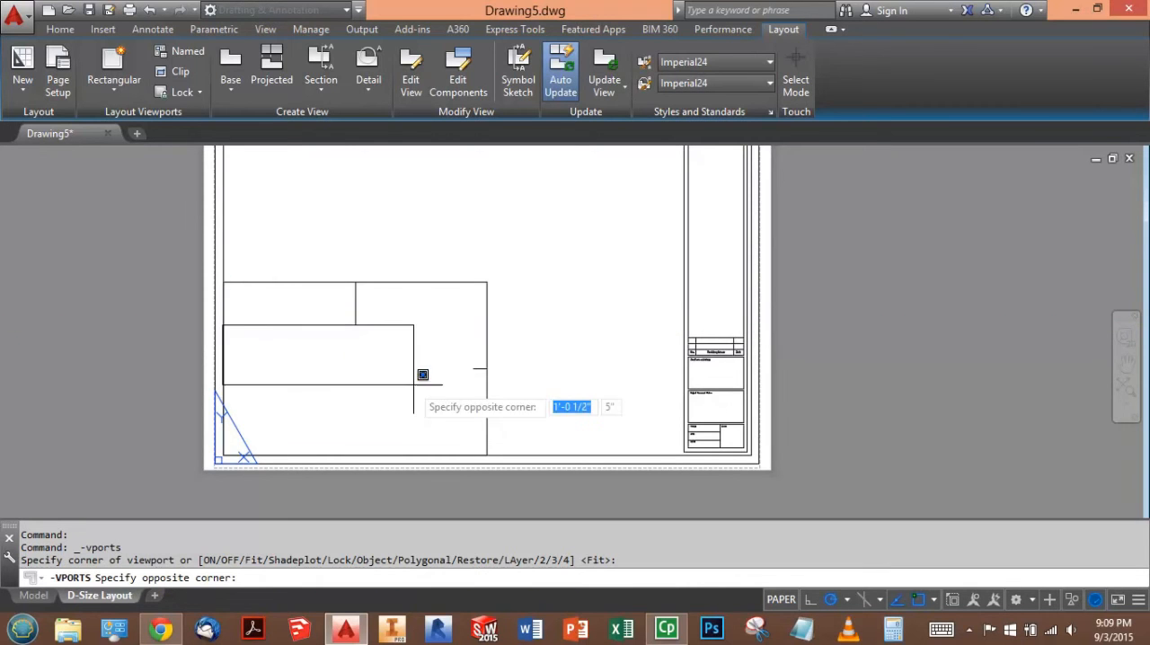
{"action": "left_click", "coordinate": [474, 455]}
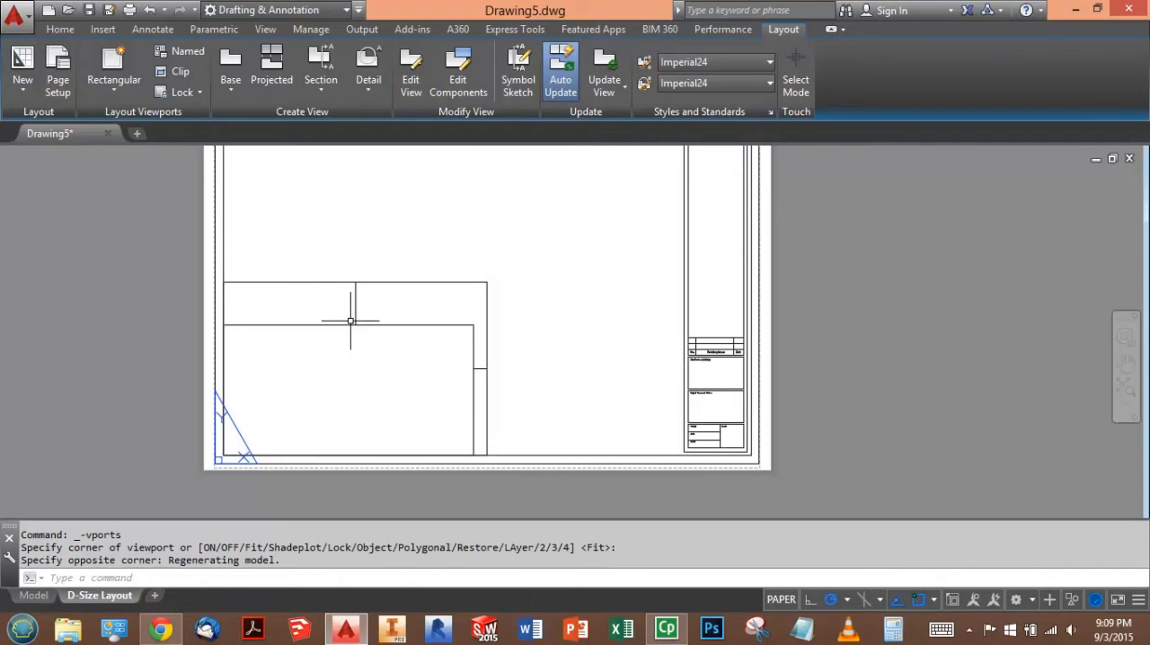
- Delete the vertical and horizontal helper lines between the two viewports
{"action": "left_click", "coordinate": [479, 367]}
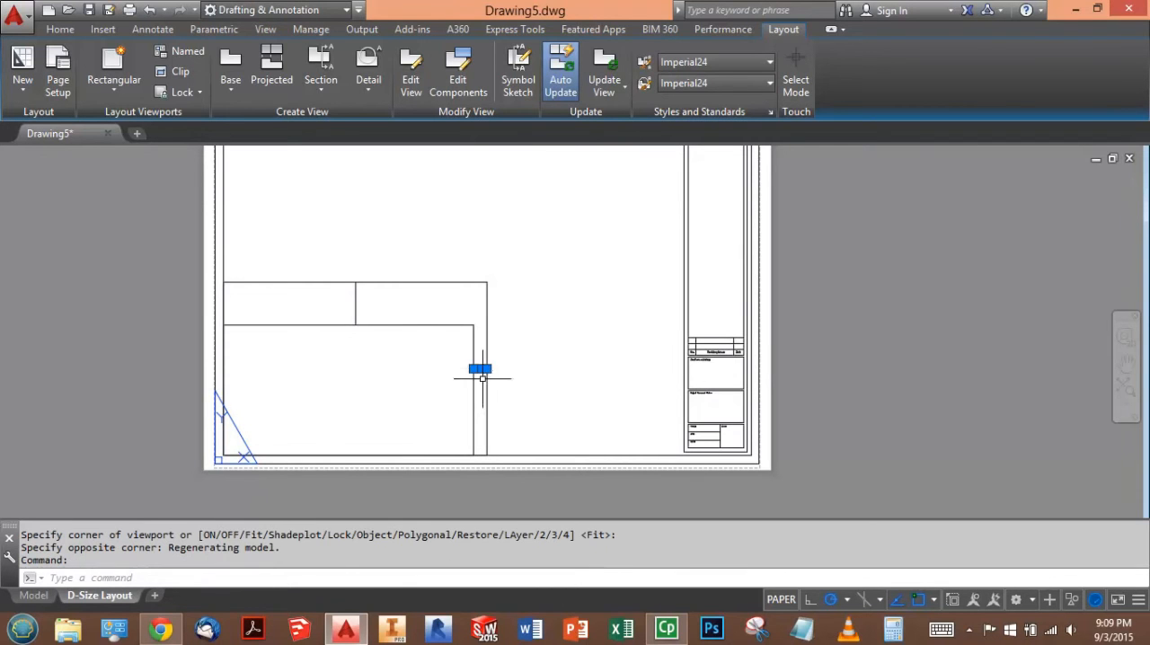
{"action": "double_click", "coordinate": [356, 301]}
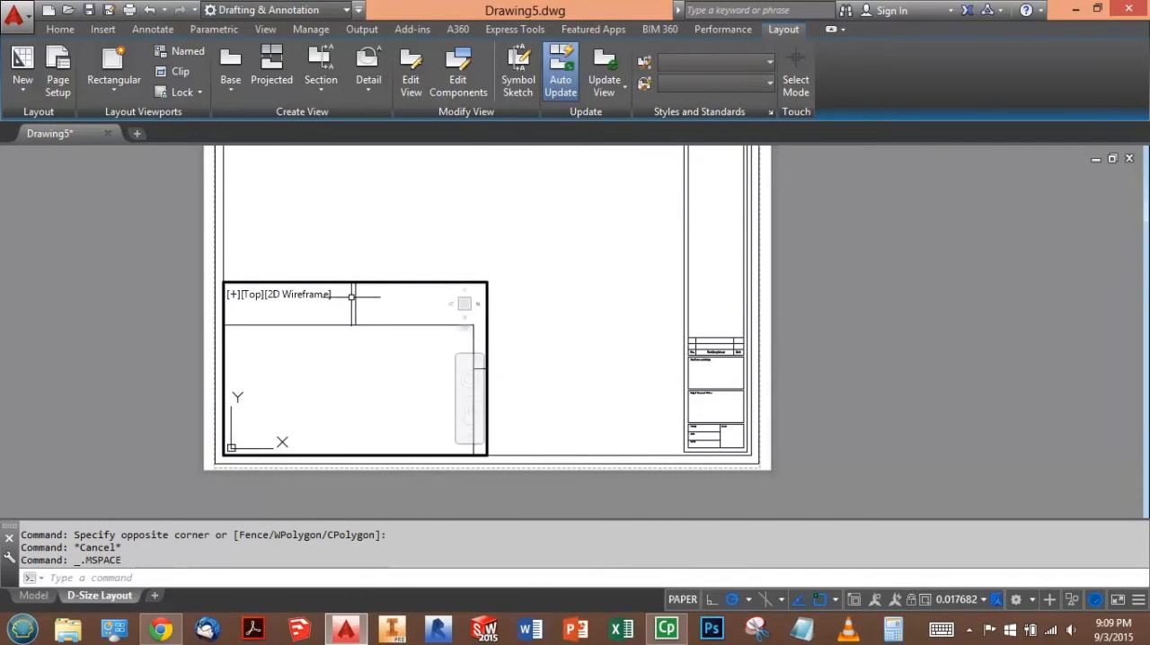
{"action": "double_click", "coordinate": [543, 313]}
{"action": "left_click", "coordinate": [355, 290]}
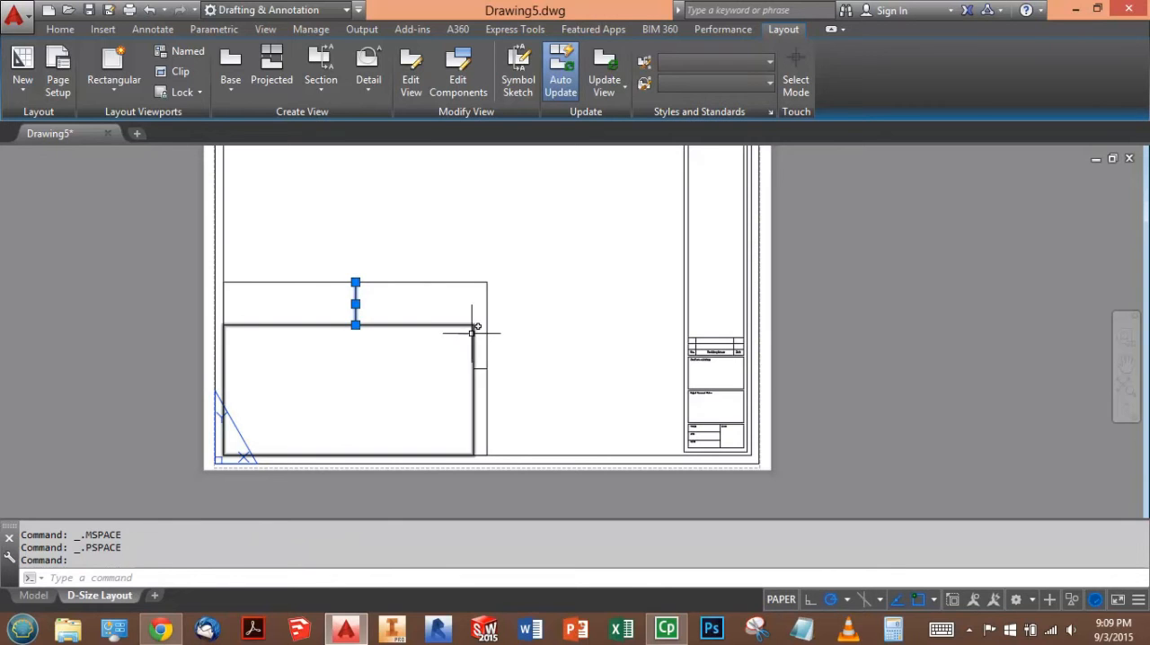
{"action": "key", "text": "Delete"}
{"action": "left_click", "coordinate": [479, 371]}
{"action": "key", "text": "Delete"}
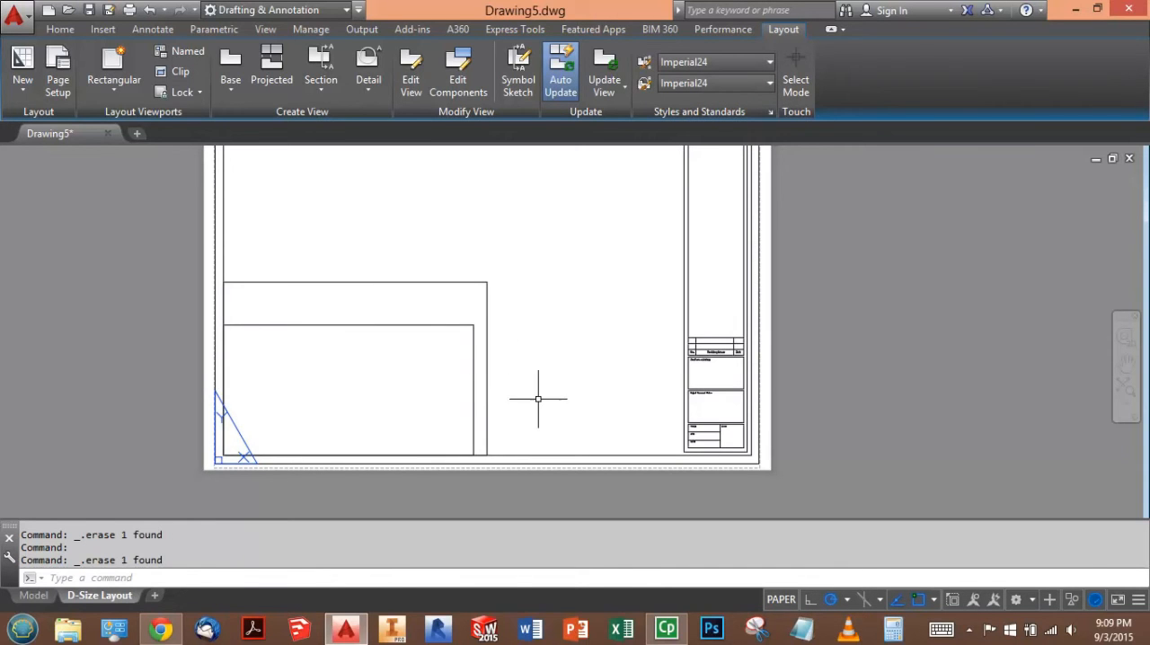
- Check the Question 5 coordinate prompts in the browser, and in AutoCAD identify the coordinates of the smaller viewport's upper-right corner (Point A) using ID
{"action": "key", "text": "alt+Tab"}
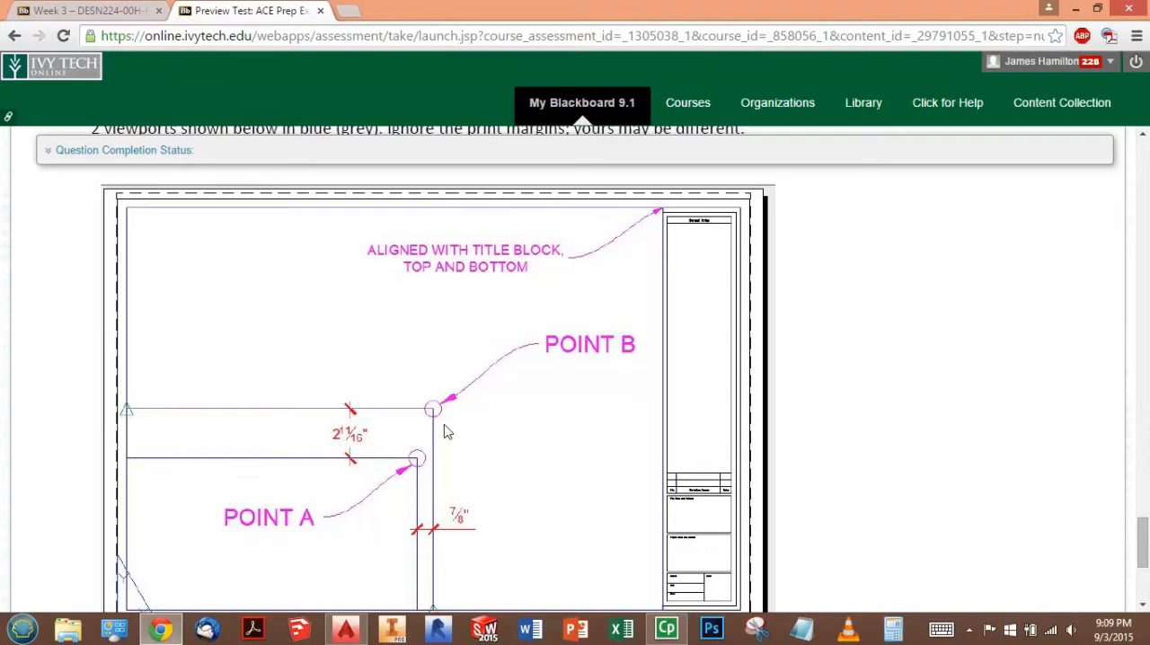
{"action": "scroll", "coordinate": [515, 399], "scroll_direction": "down", "scroll_amount": 2}
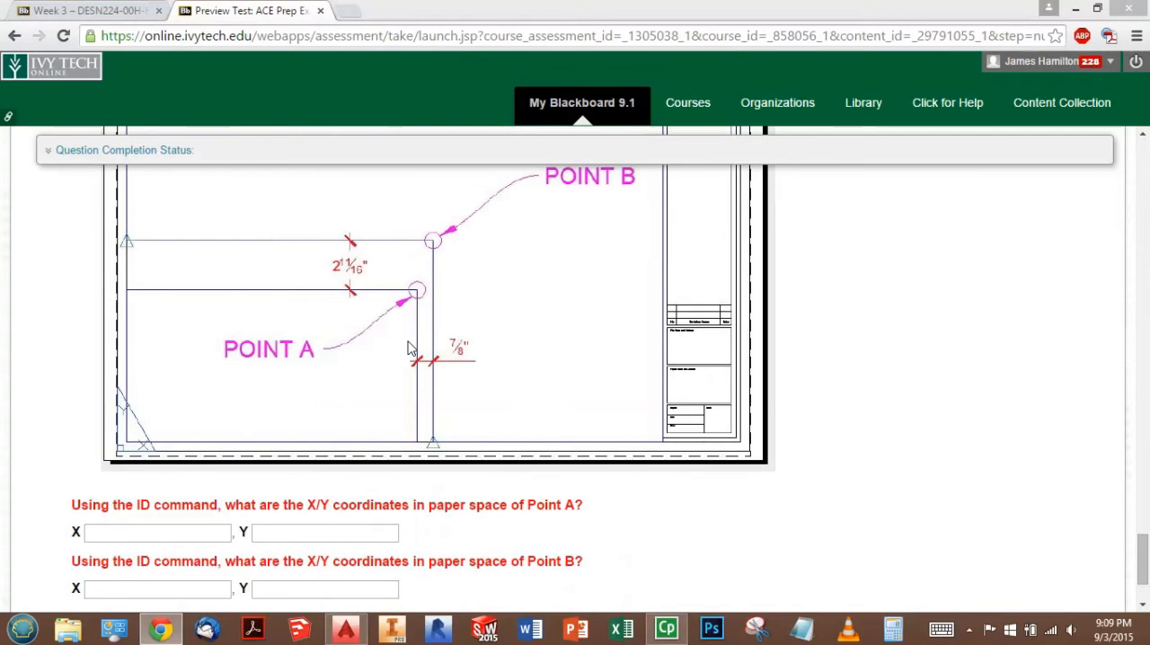
{"action": "key", "text": "alt+Tab"}
{"action": "type", "text": "id"}
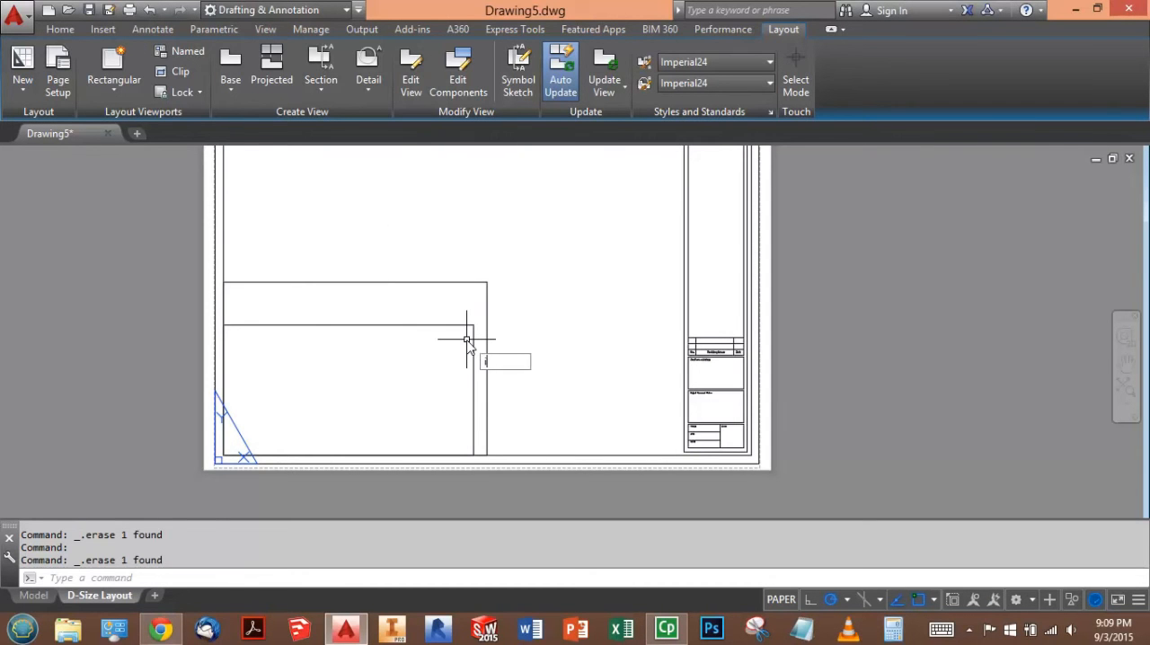
{"action": "key", "text": "Return"}
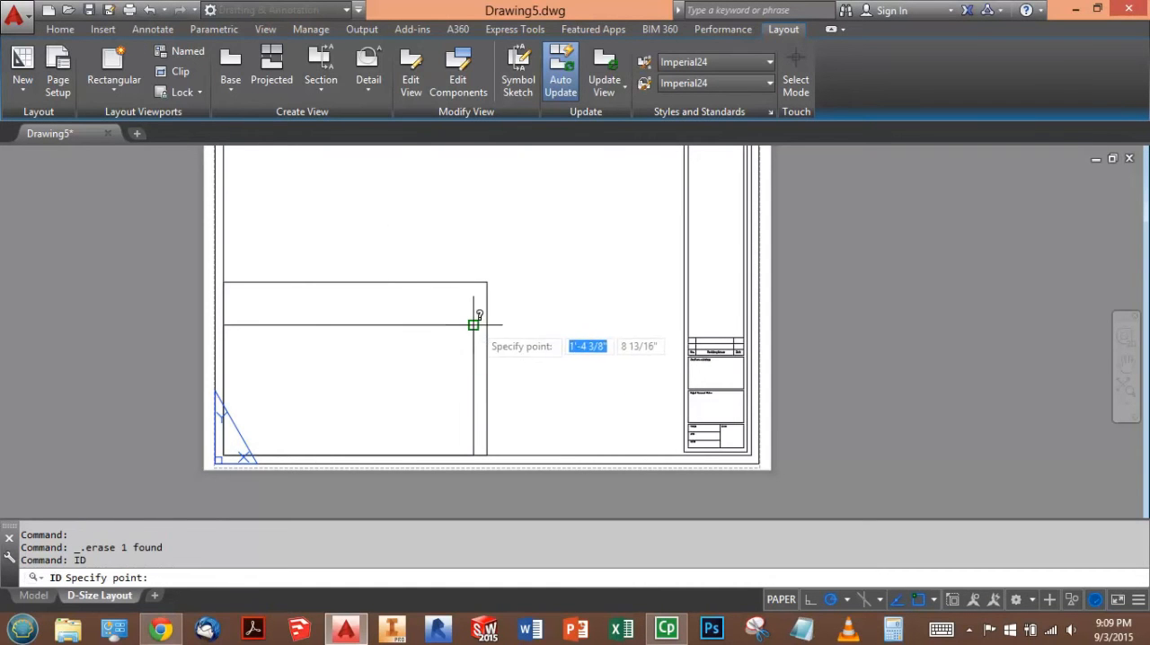
{"action": "left_click", "coordinate": [474, 325]}
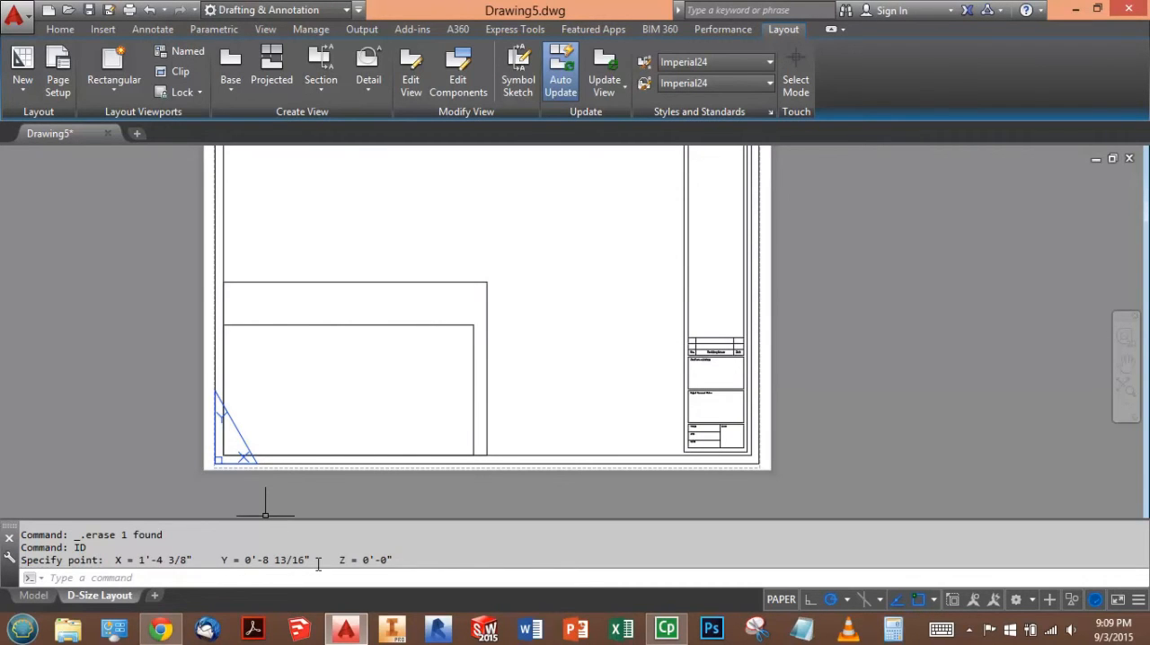
- In the browser test, enter Point A's paper space coordinates as X 1'-4 3/8" and Y 0'-8 13/16"
{"action": "key", "text": "alt+Tab"}
{"action": "key", "text": "alt+Tab"}
{"action": "key", "text": "alt+Tab"}
{"action": "key", "text": "alt+Tab"}
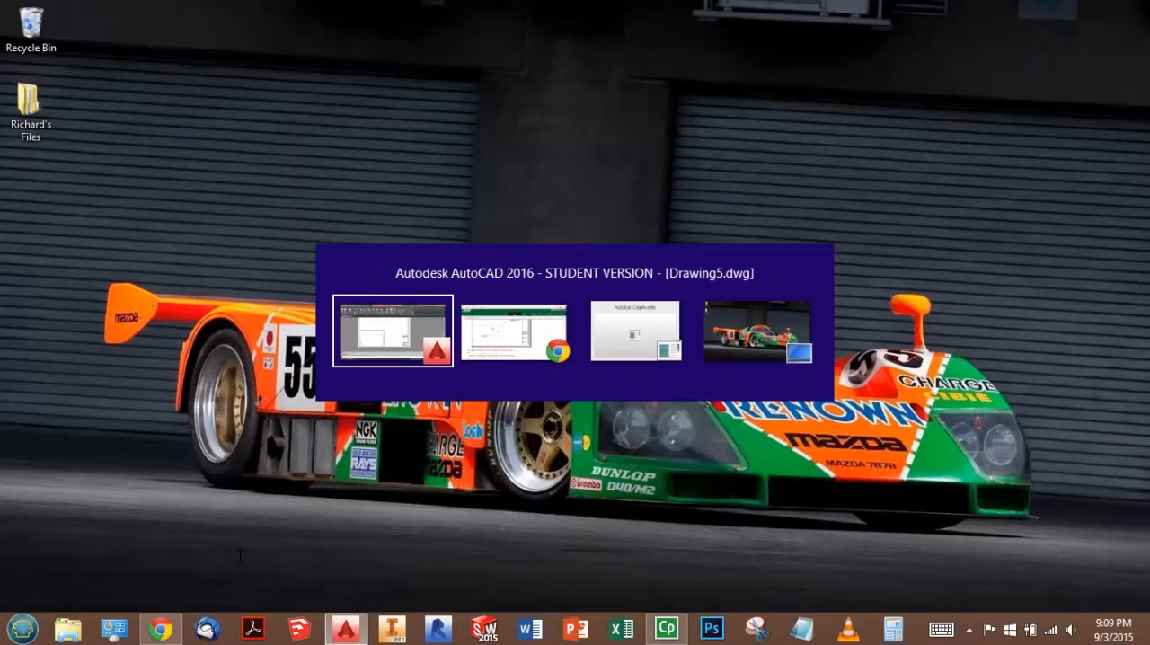
{"action": "key", "text": "alt+Tab"}
{"action": "left_click", "coordinate": [164, 534]}
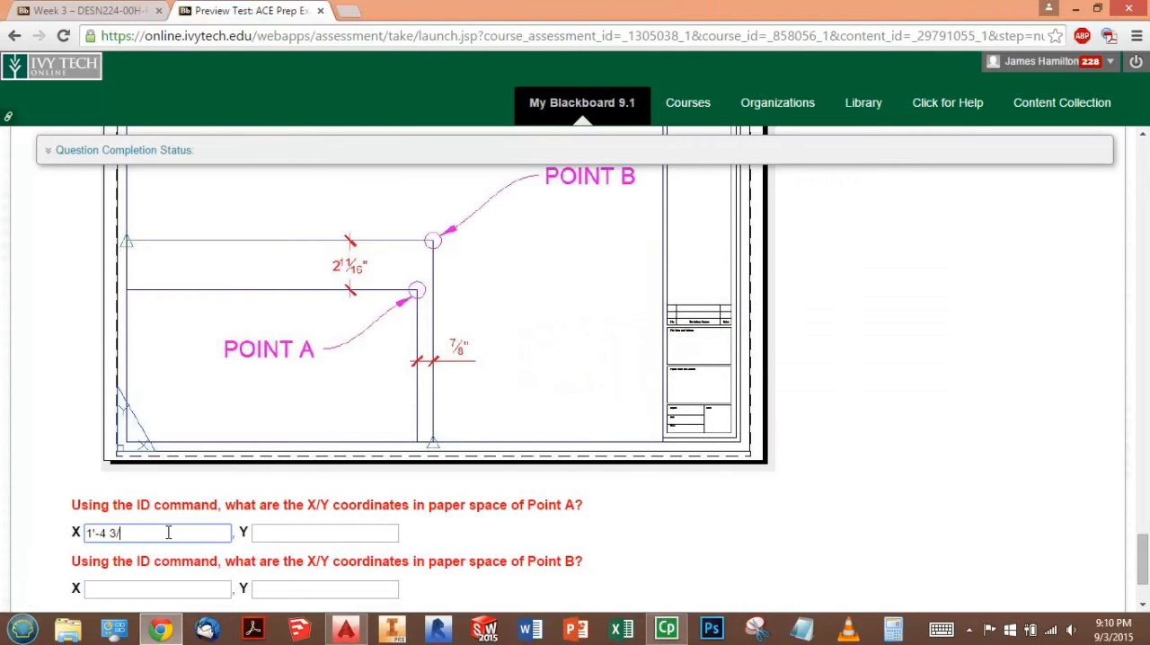
{"action": "type", "text": "\""}
{"action": "left_click", "coordinate": [276, 536]}
{"action": "type", "text": "0'"}
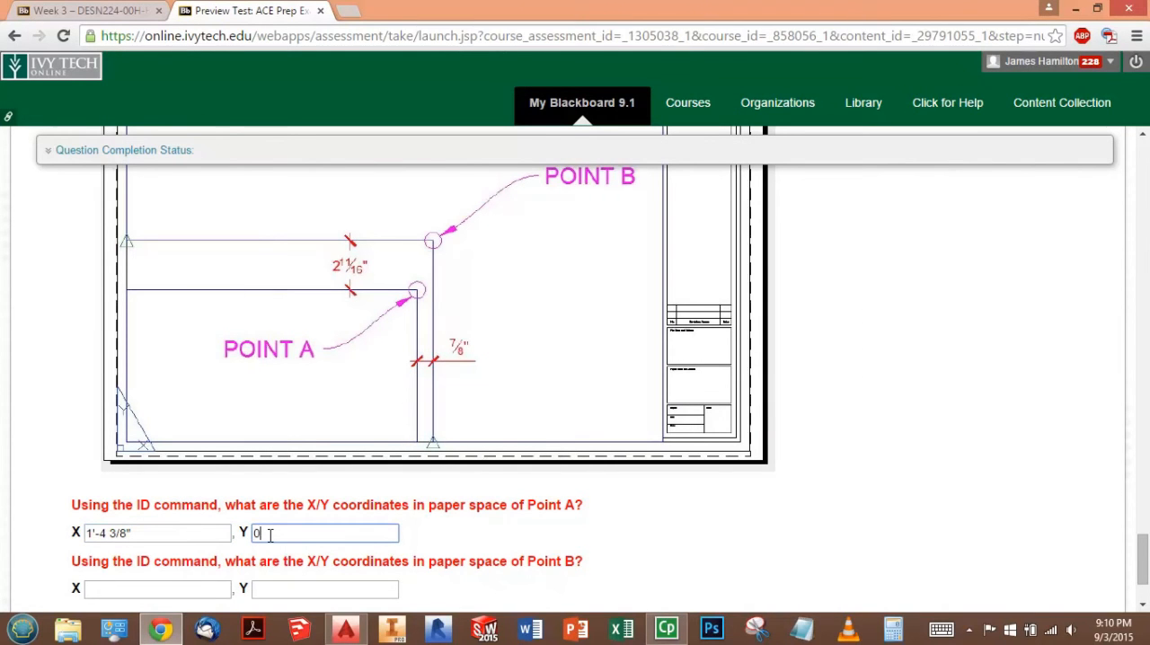
{"action": "type", "text": "-8 13/16\""}
- Return to AutoCAD and identify the coordinates of the larger viewport's upper-right corner (Point B) using ID
{"action": "left_click", "coordinate": [197, 588]}
{"action": "key", "text": "alt+Tab"}
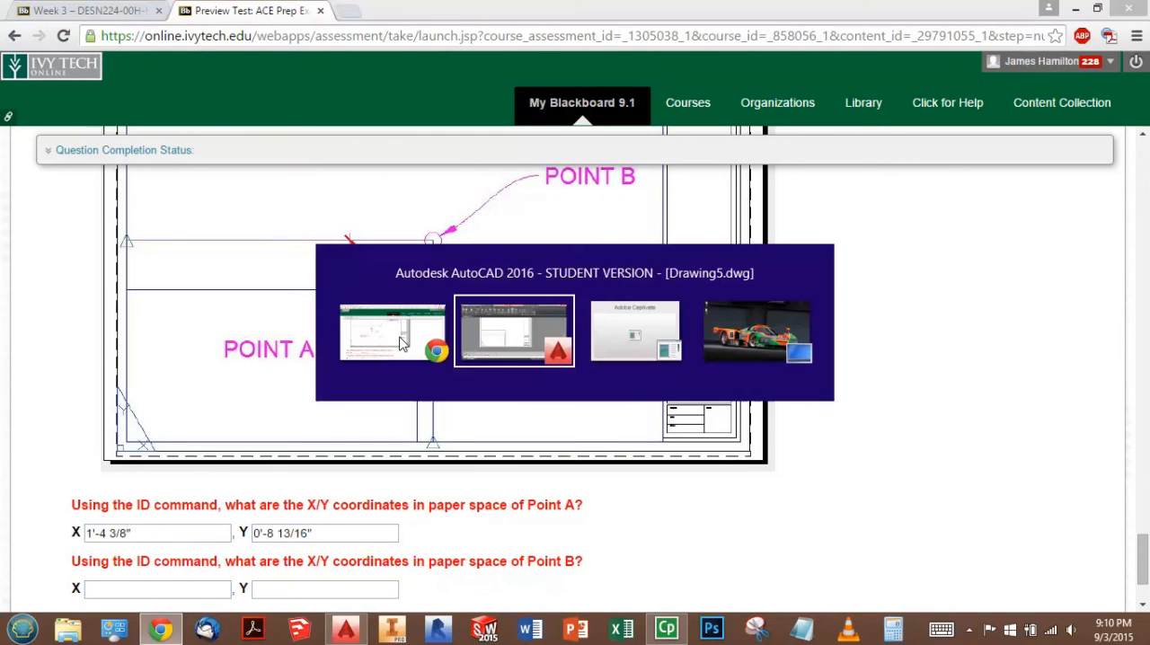
{"action": "type", "text": "ID"}
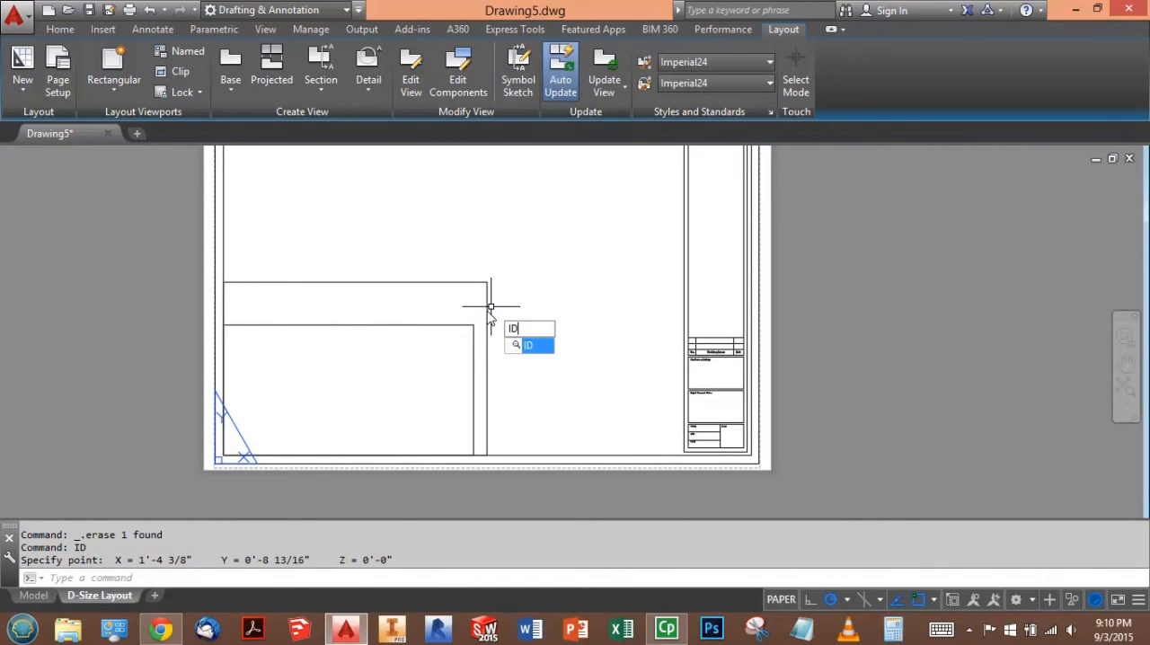
{"action": "key", "text": "Return"}
{"action": "left_click", "coordinate": [487, 280]}
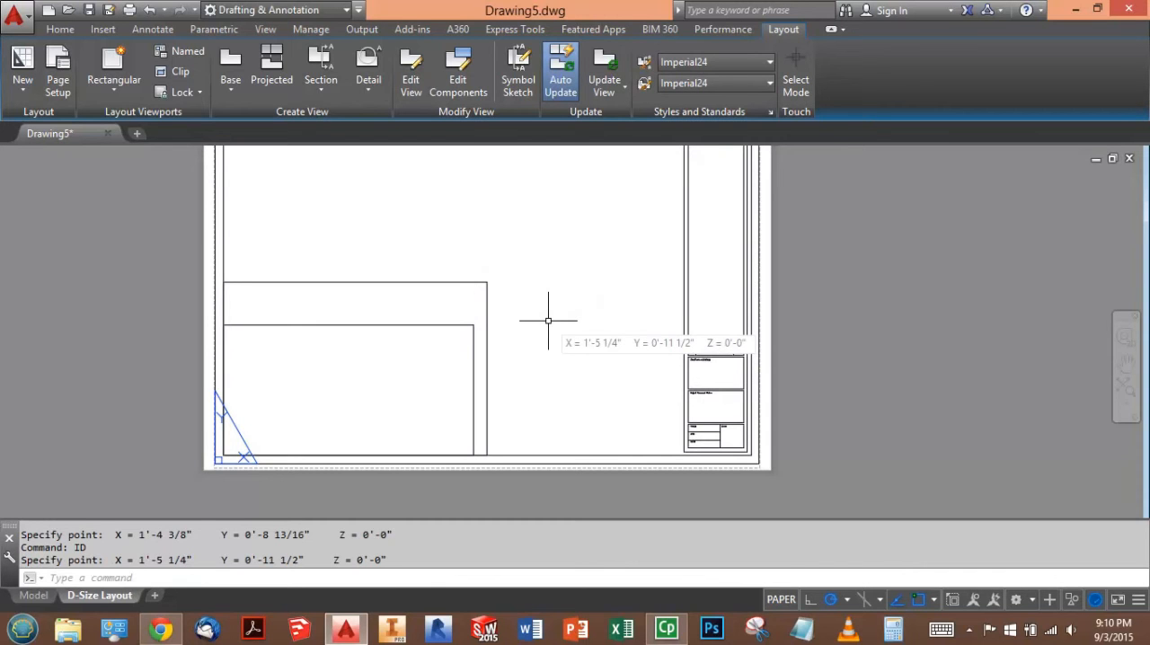
- In the browser test, enter Point B's paper space coordinates as X 1'-5 1/4" and Y 0'-11 1/2"
{"action": "key", "text": "alt+Tab"}
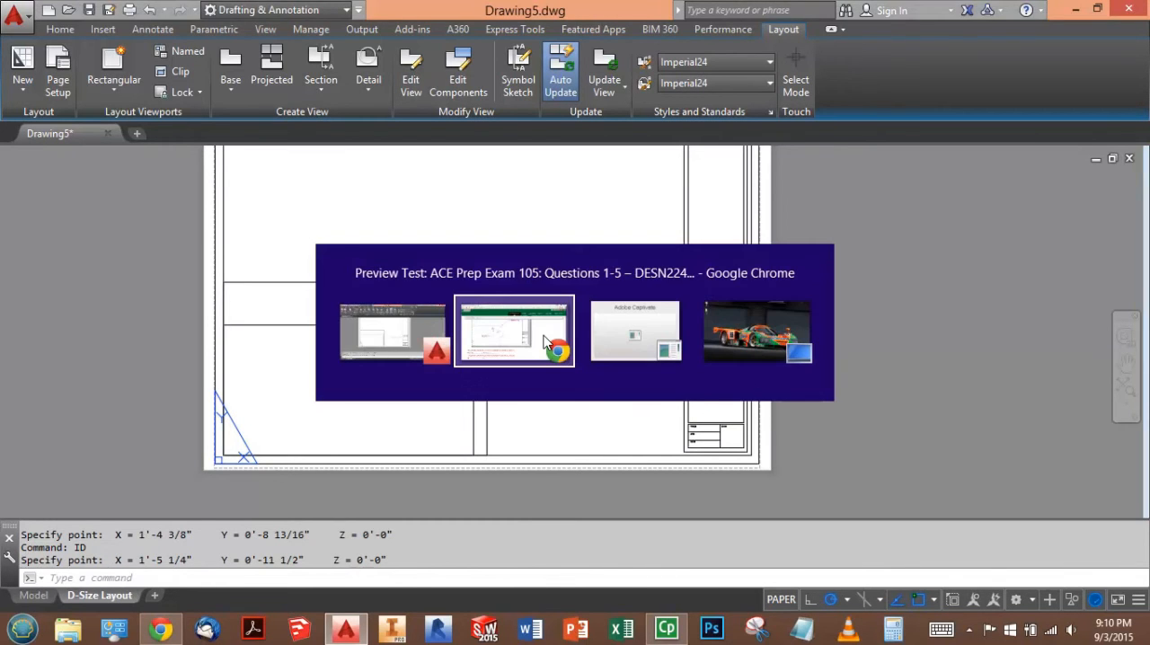
{"action": "left_click", "coordinate": [186, 591]}
{"action": "type", "text": "1'"}
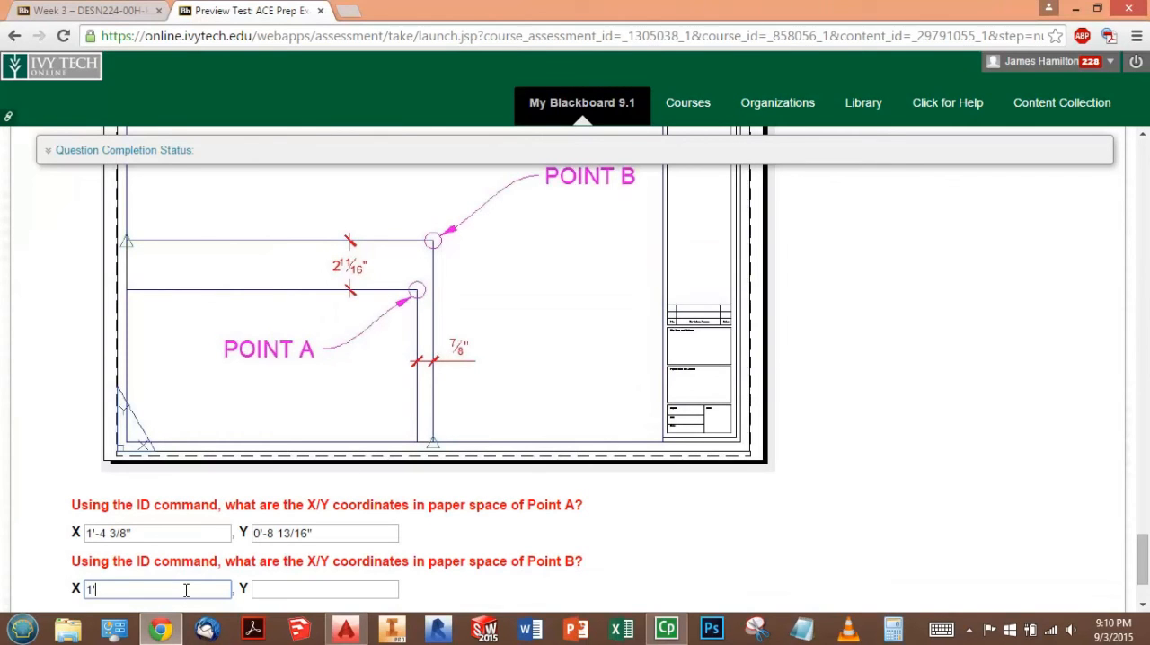
{"action": "type", "text": "-5 1/4\""}
{"action": "left_click", "coordinate": [289, 591]}
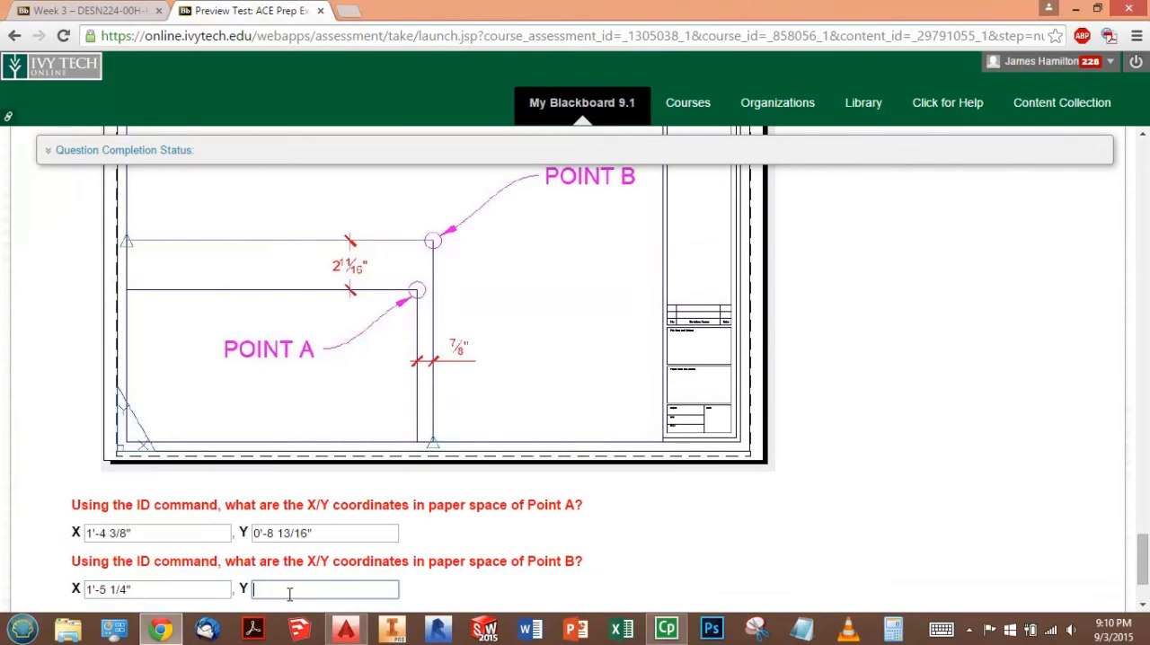
{"action": "type", "text": "0'-11 1/2\""}
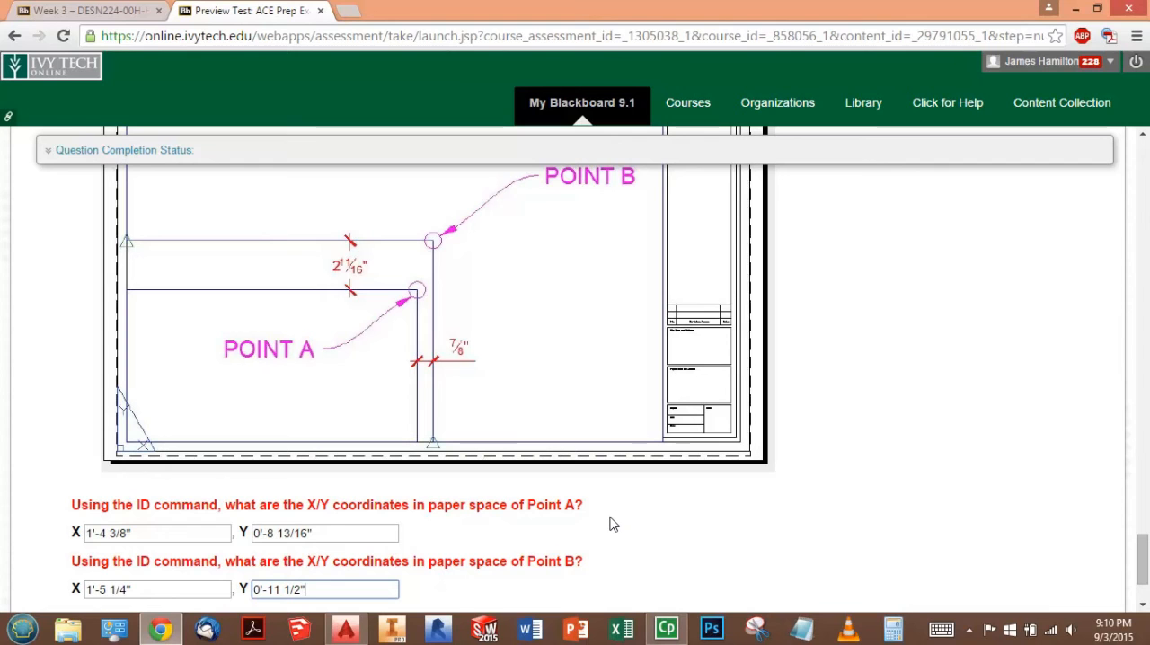
- Review the completed answers from Question 5 back to Question 1, and return to the Week 3 course page
{"action": "scroll", "coordinate": [610, 524], "scroll_direction": "down", "scroll_amount": 1}
{"action": "scroll", "coordinate": [772, 521], "scroll_direction": "up", "scroll_amount": 5}
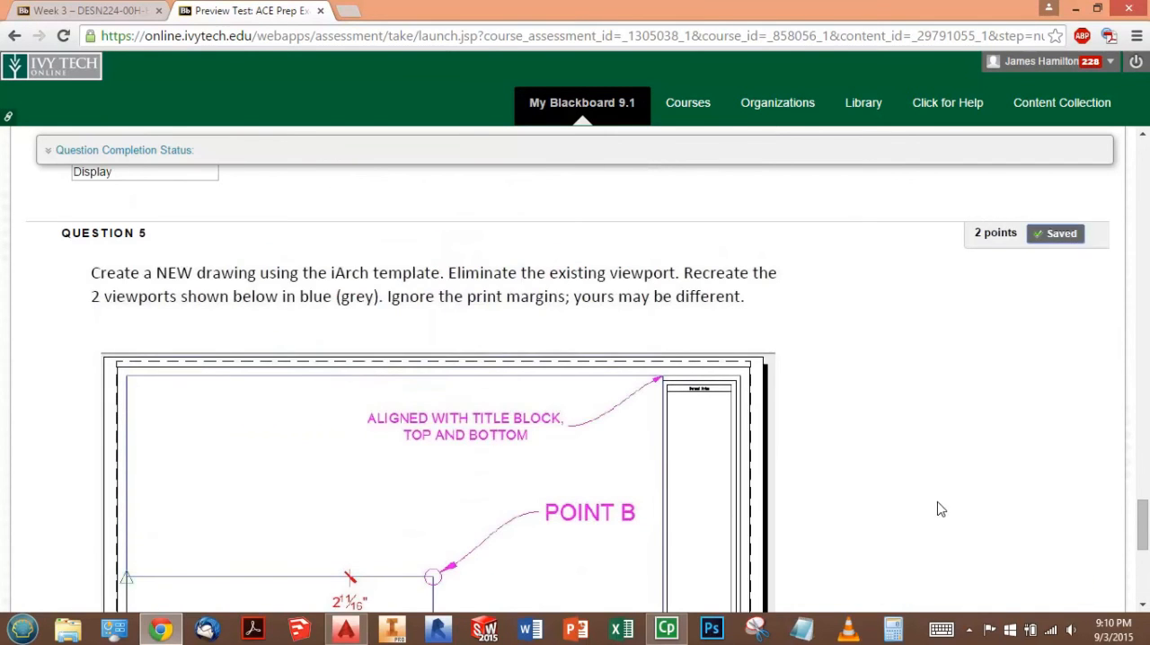
{"action": "scroll", "coordinate": [899, 444], "scroll_direction": "down", "scroll_amount": 4}
{"action": "scroll", "coordinate": [906, 448], "scroll_direction": "down", "scroll_amount": 1}
{"action": "scroll", "coordinate": [914, 462], "scroll_direction": "up", "scroll_amount": 1}
{"action": "scroll", "coordinate": [916, 471], "scroll_direction": "down", "scroll_amount": 1}
{"action": "scroll", "coordinate": [942, 476], "scroll_direction": "up", "scroll_amount": 6}
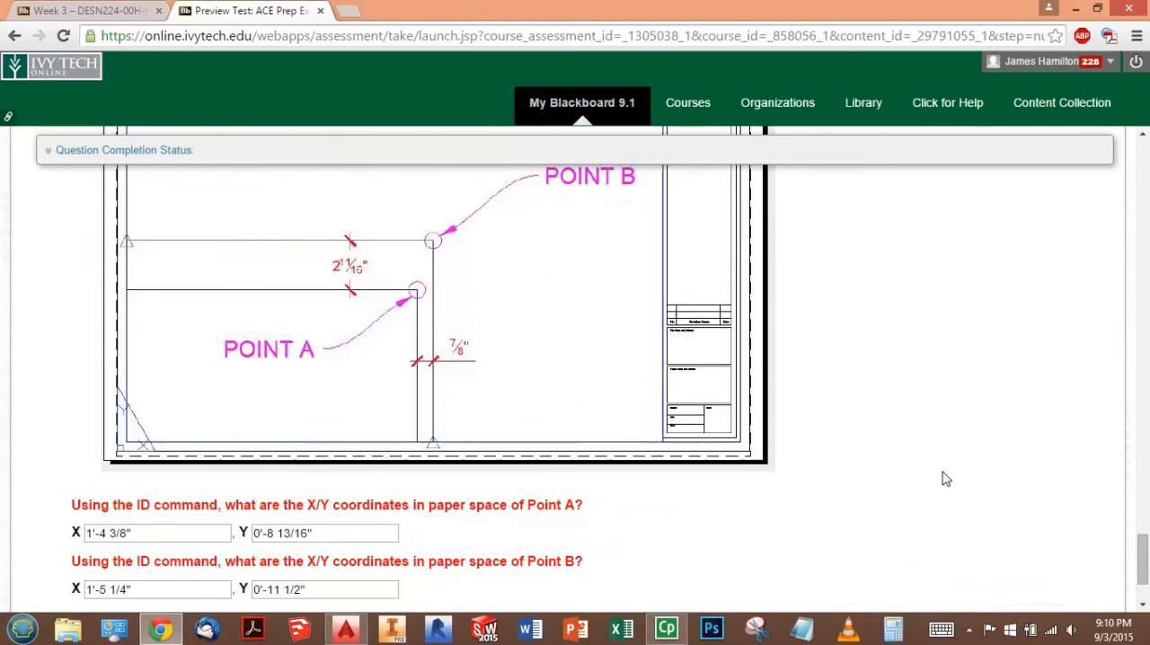
{"action": "scroll", "coordinate": [943, 476], "scroll_direction": "up", "scroll_amount": 10}
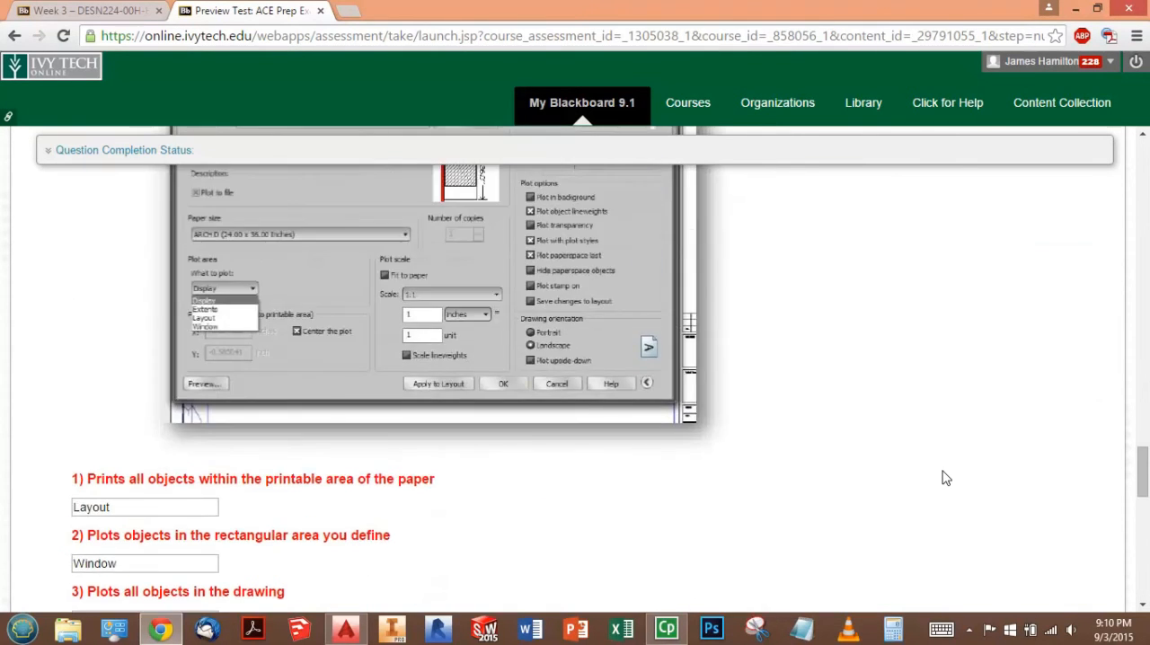
{"action": "scroll", "coordinate": [951, 478], "scroll_direction": "up", "scroll_amount": 10}
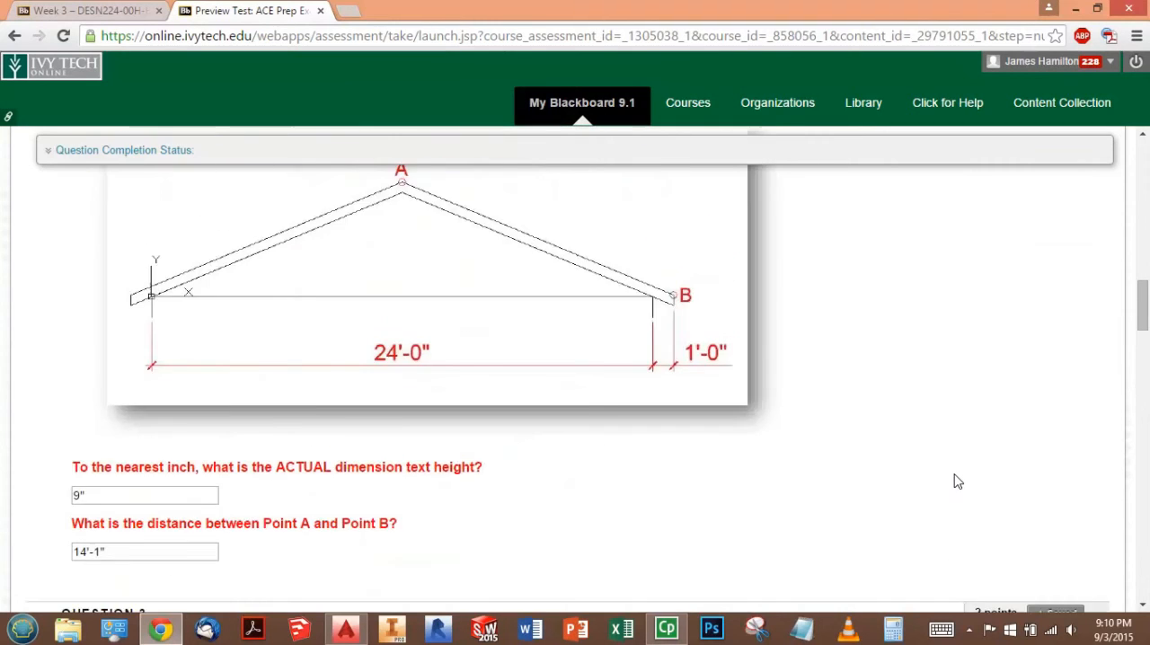
{"action": "scroll", "coordinate": [963, 482], "scroll_direction": "up", "scroll_amount": 3}
{"action": "scroll", "coordinate": [940, 490], "scroll_direction": "down", "scroll_amount": 3}
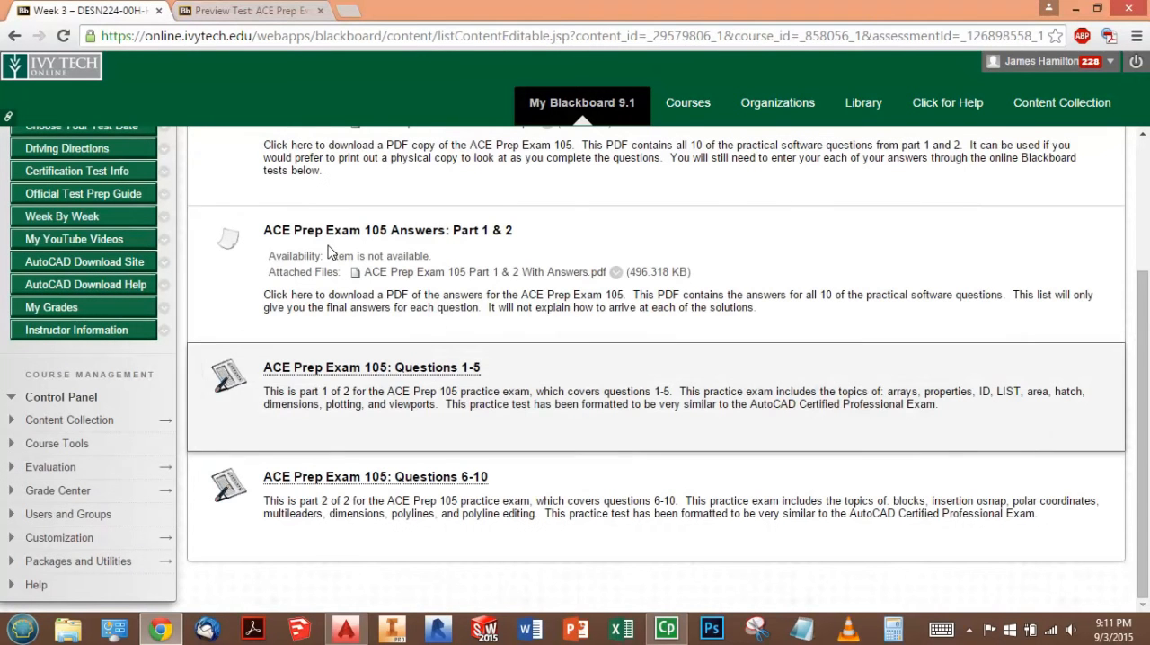
{"action": "left_click", "coordinate": [144, 11]}
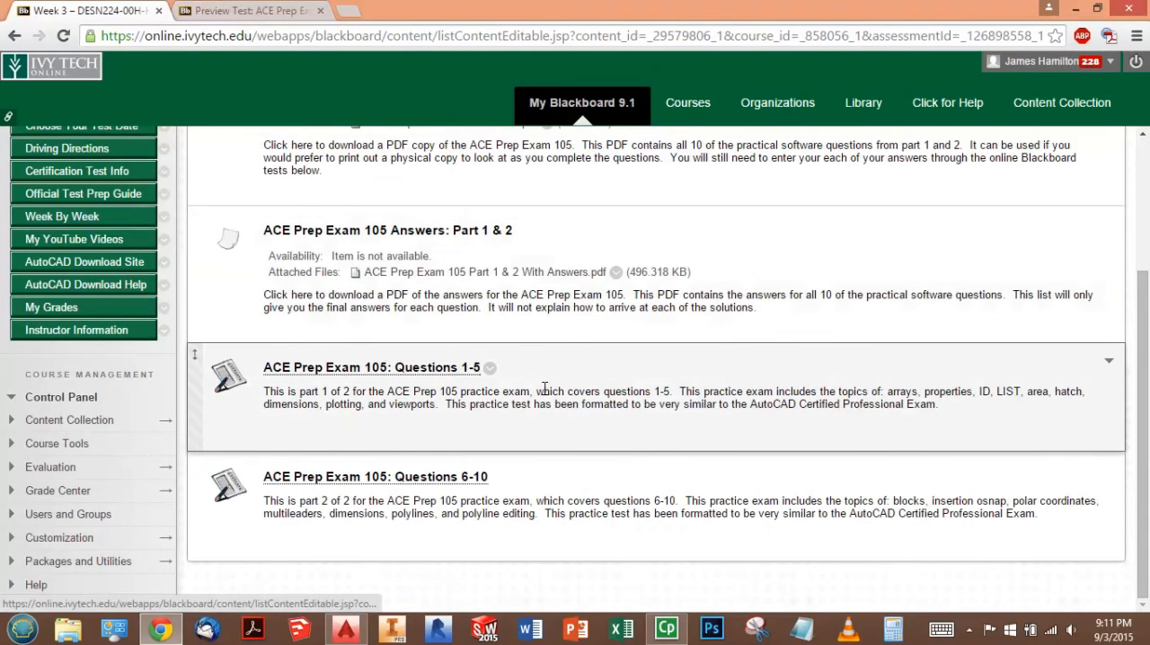